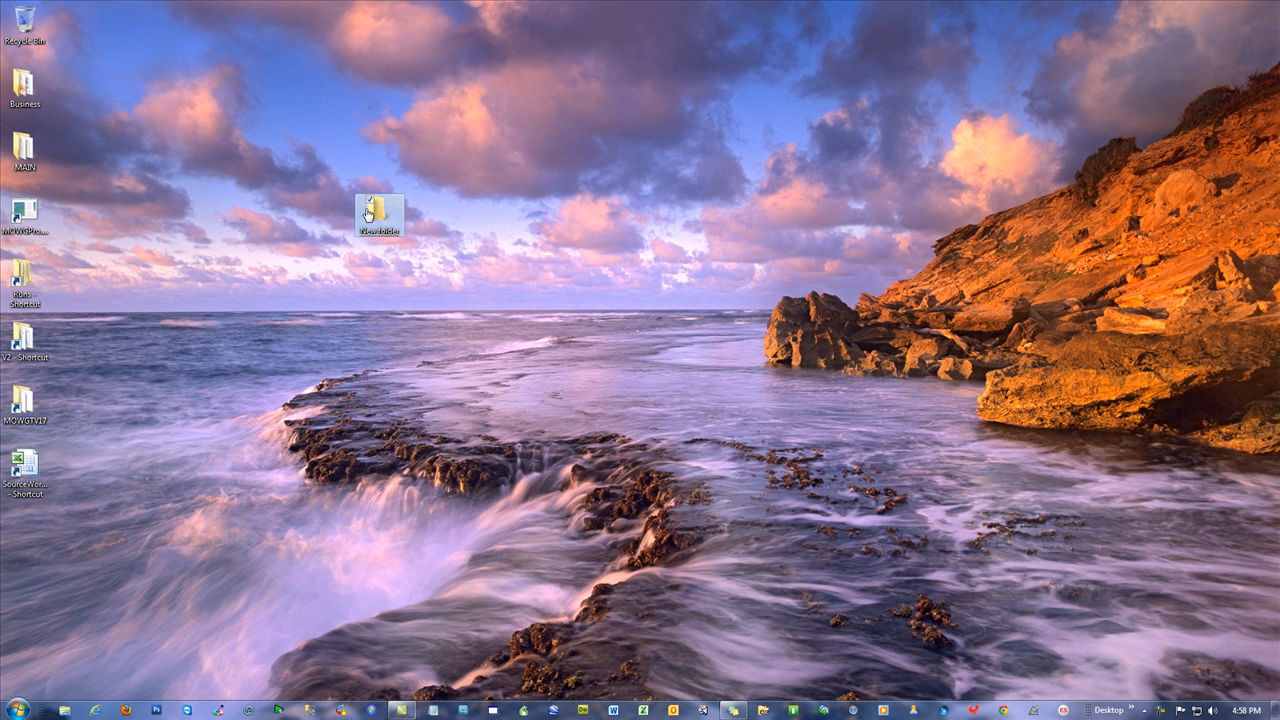
Create a new Microsoft Excel worksheet inside the desktop's New folder and open it
double_click(385, 205)
right_click(531, 268)
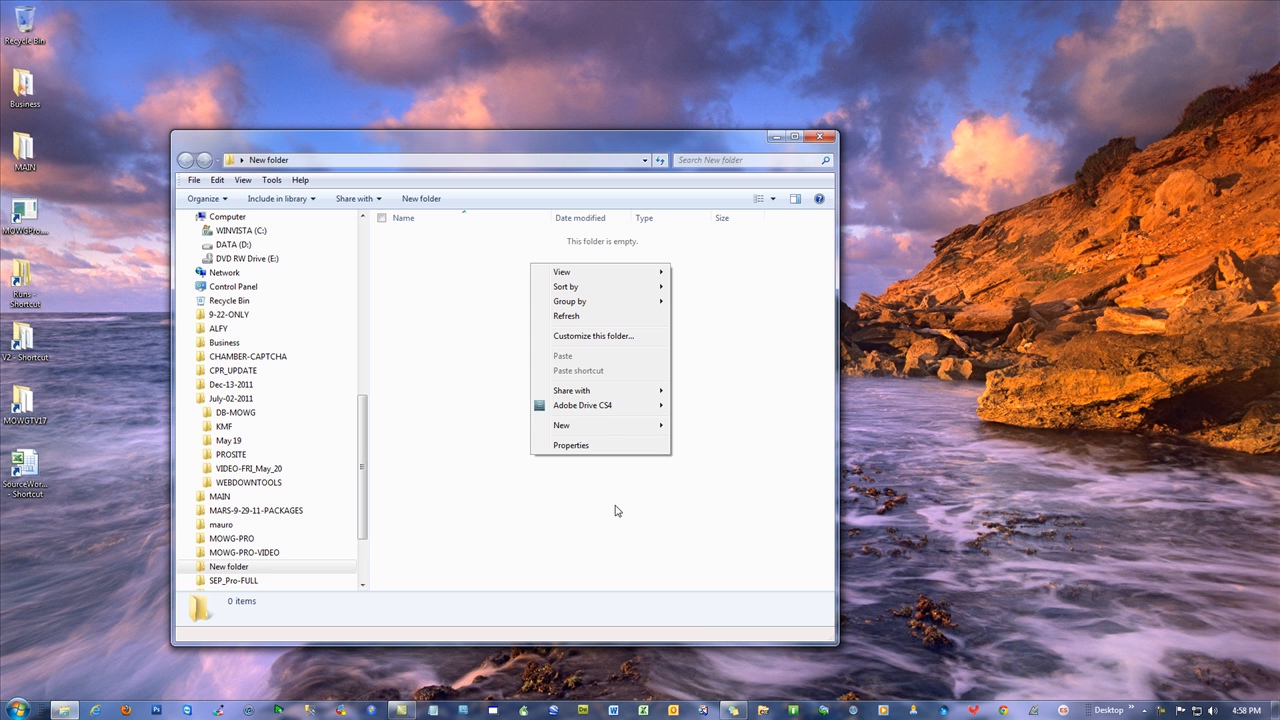
mouse_move(621, 425)
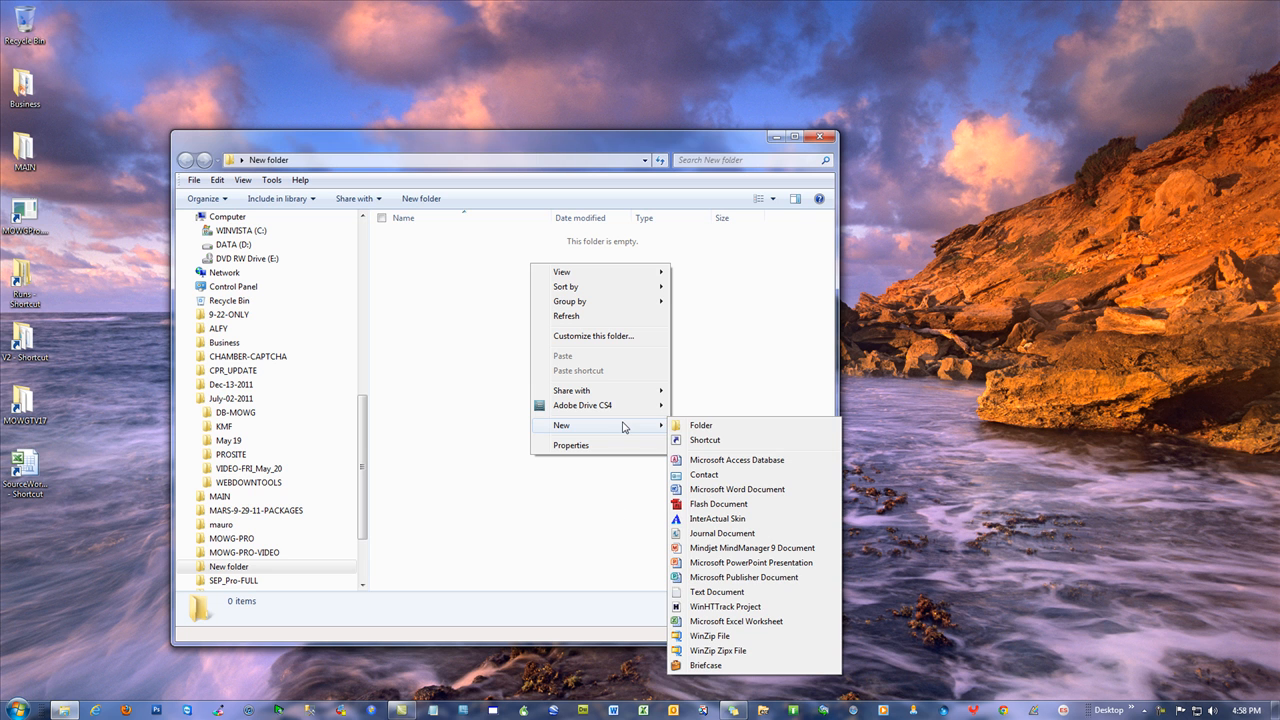
click(733, 621)
click(603, 426)
click(451, 242)
double_click(451, 242)
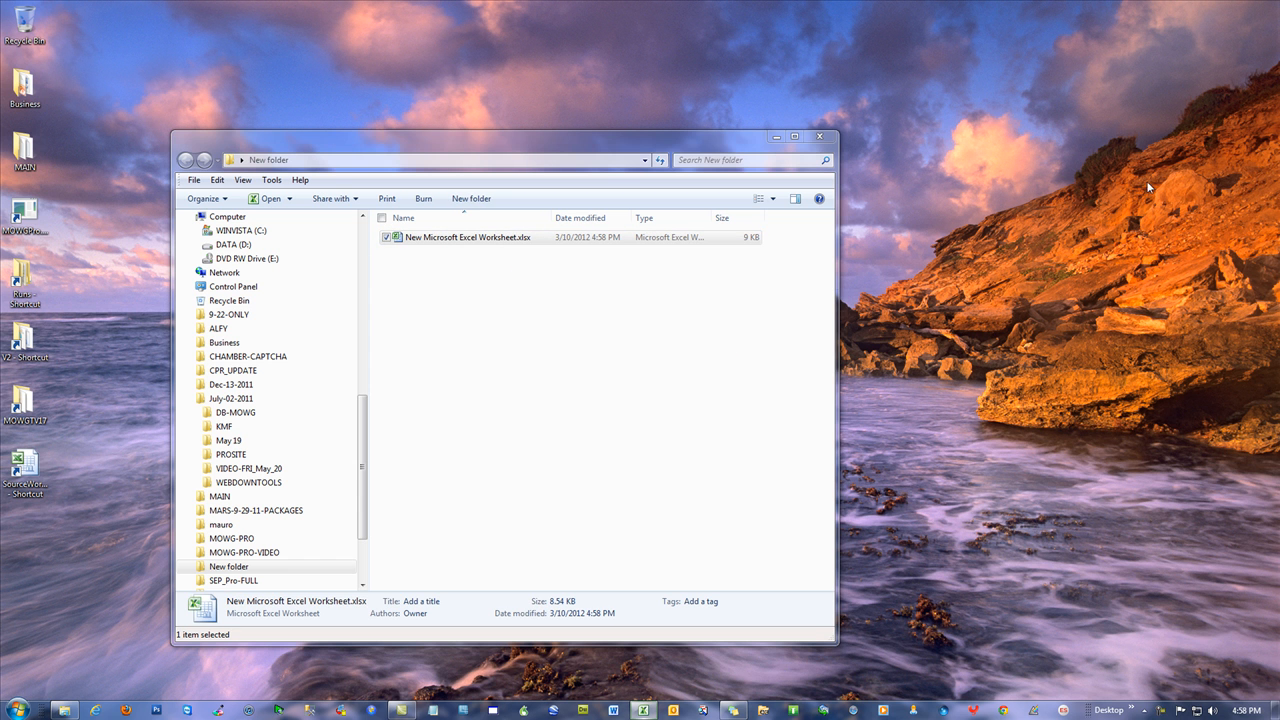
Import the webpage mowg-affiliate.com into the blank worksheet with the MOWG toolbar, accepting mowg-affiliate.com as the domain name
drag(1279, 65, 469, 88)
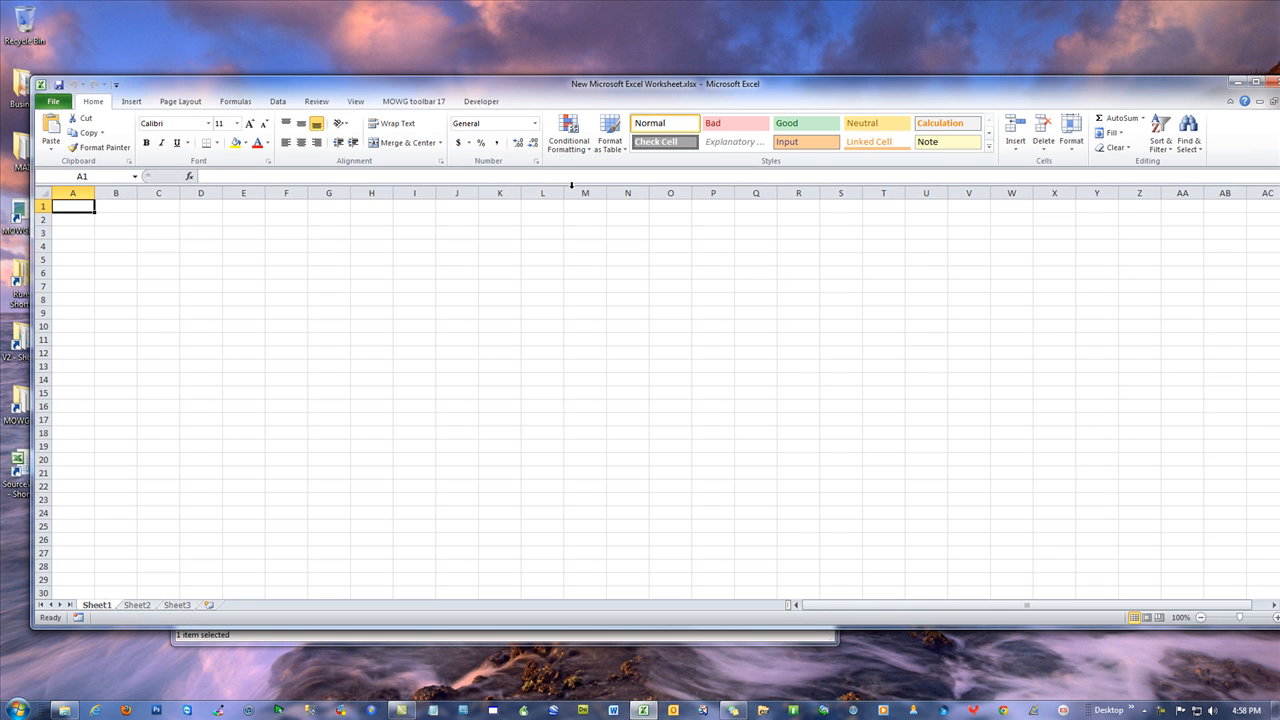
click(1254, 84)
click(379, 24)
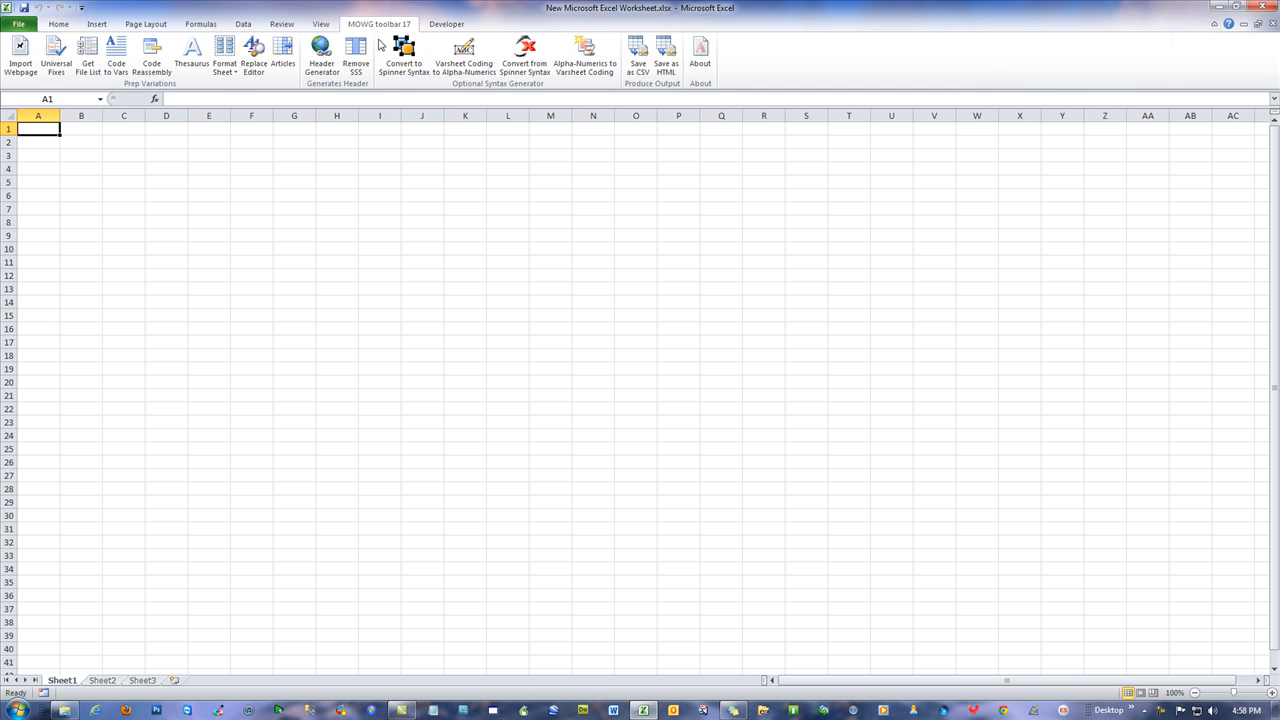
click(20, 52)
text(mowg-affiliate.com)
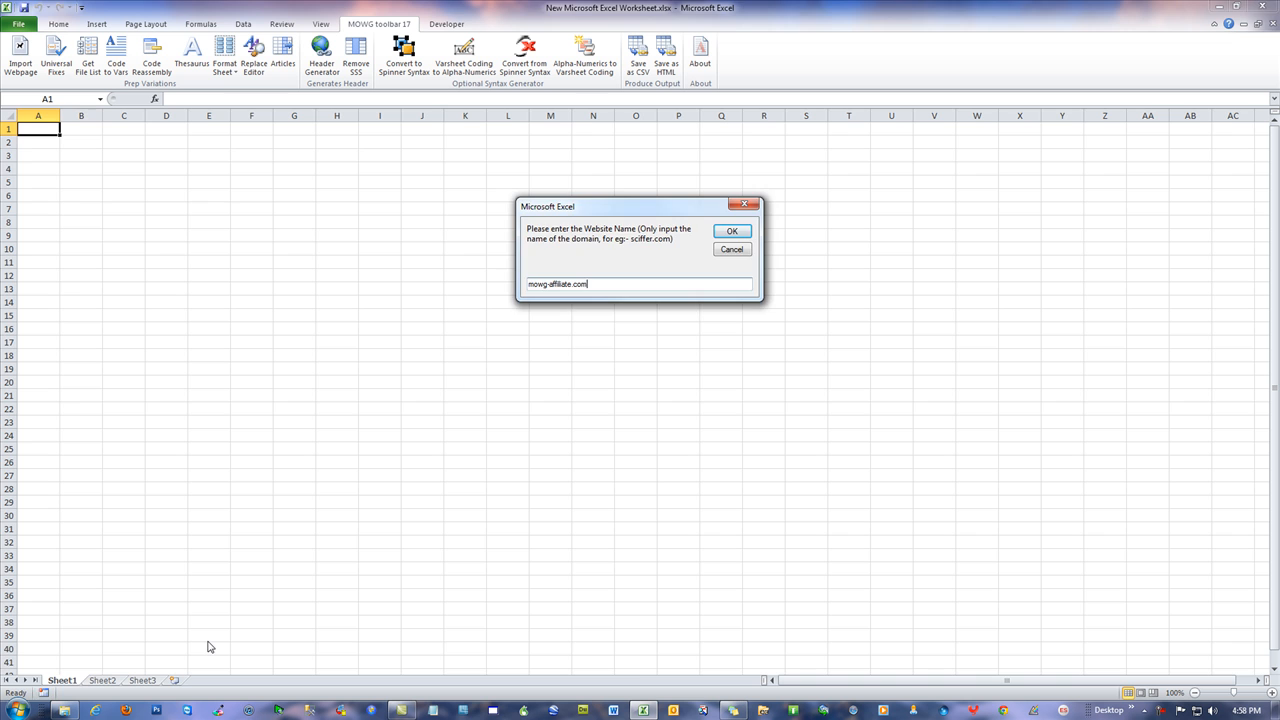
key(Return)
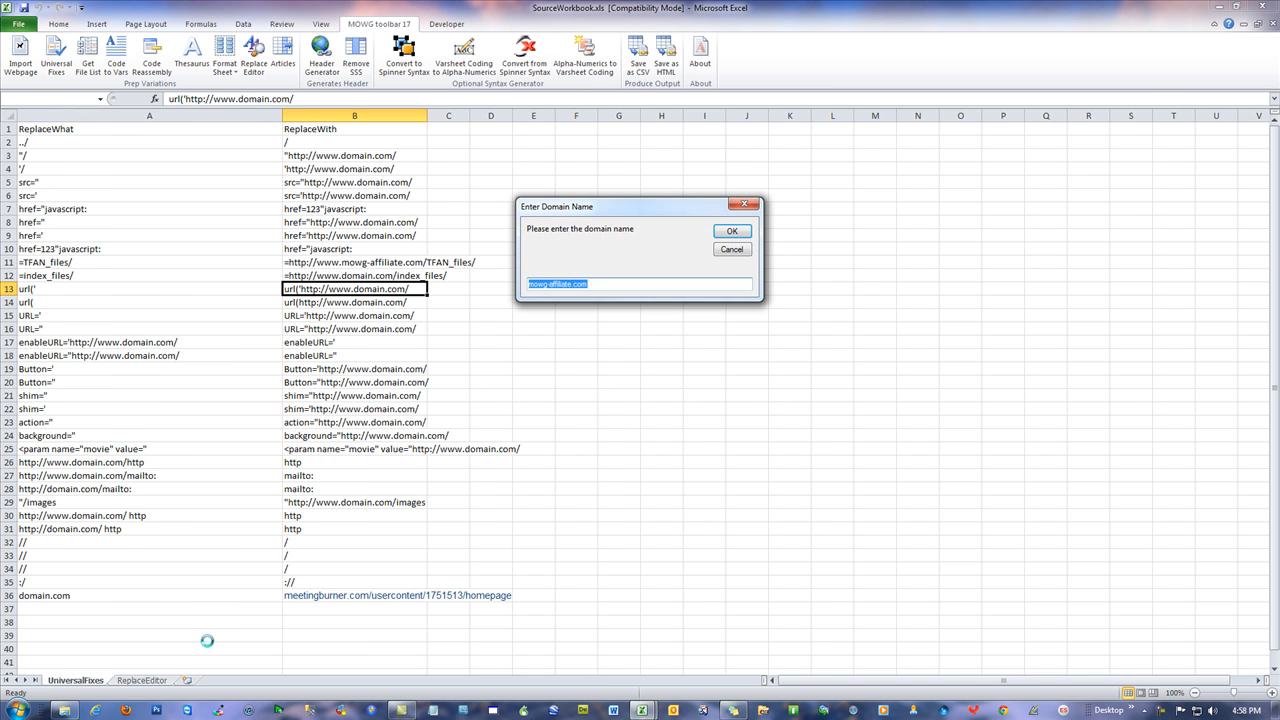
click(732, 232)
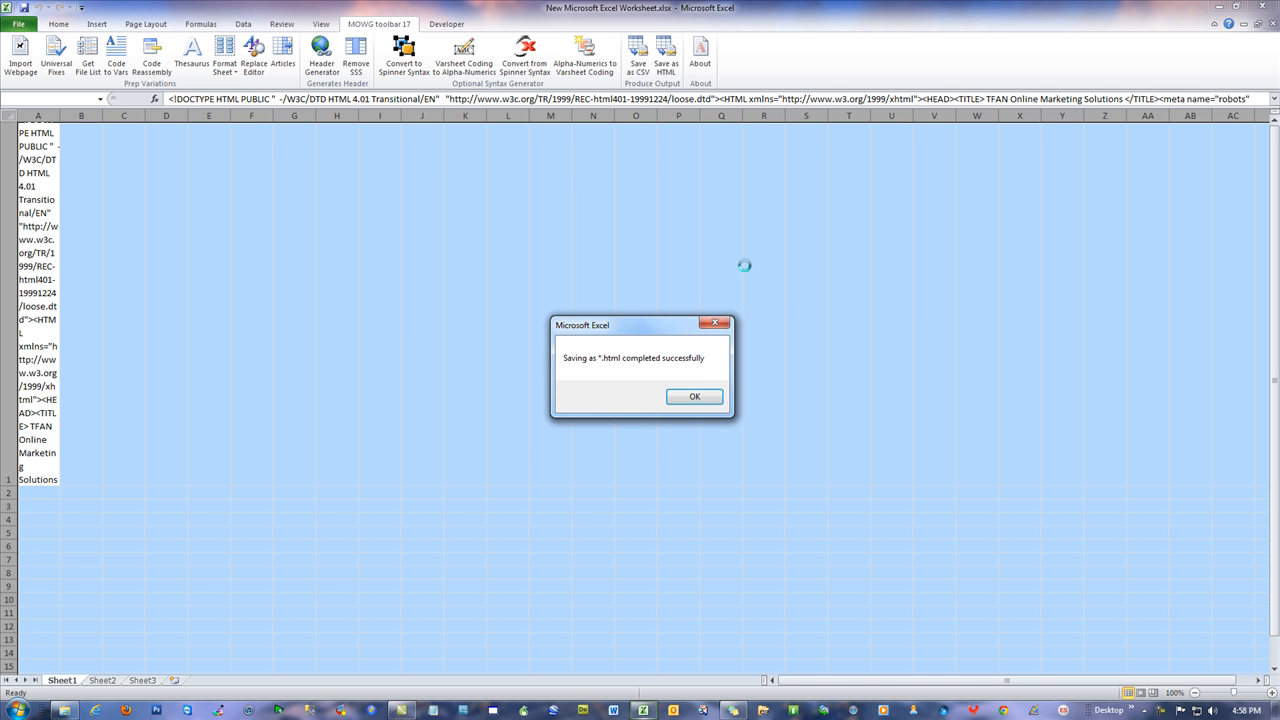
click(700, 399)
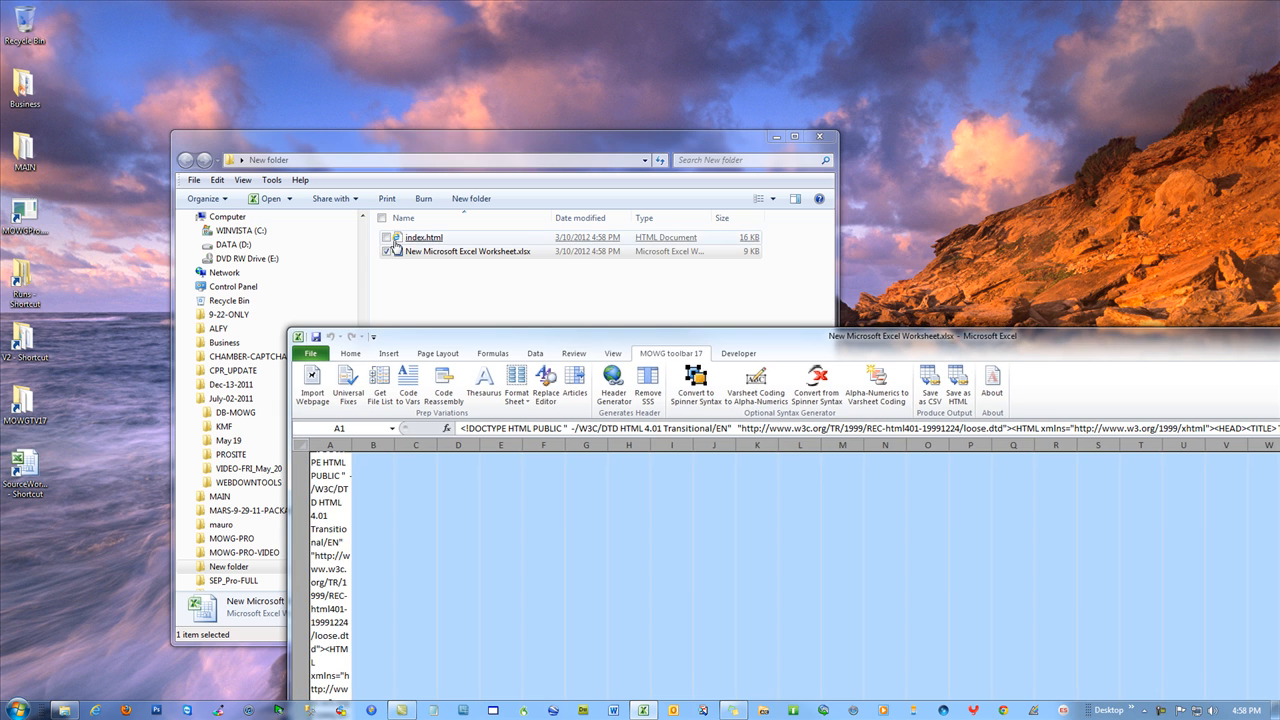
View the generated index.html in the browser with blocked content allowed, look through the page and close it
double_click(416, 240)
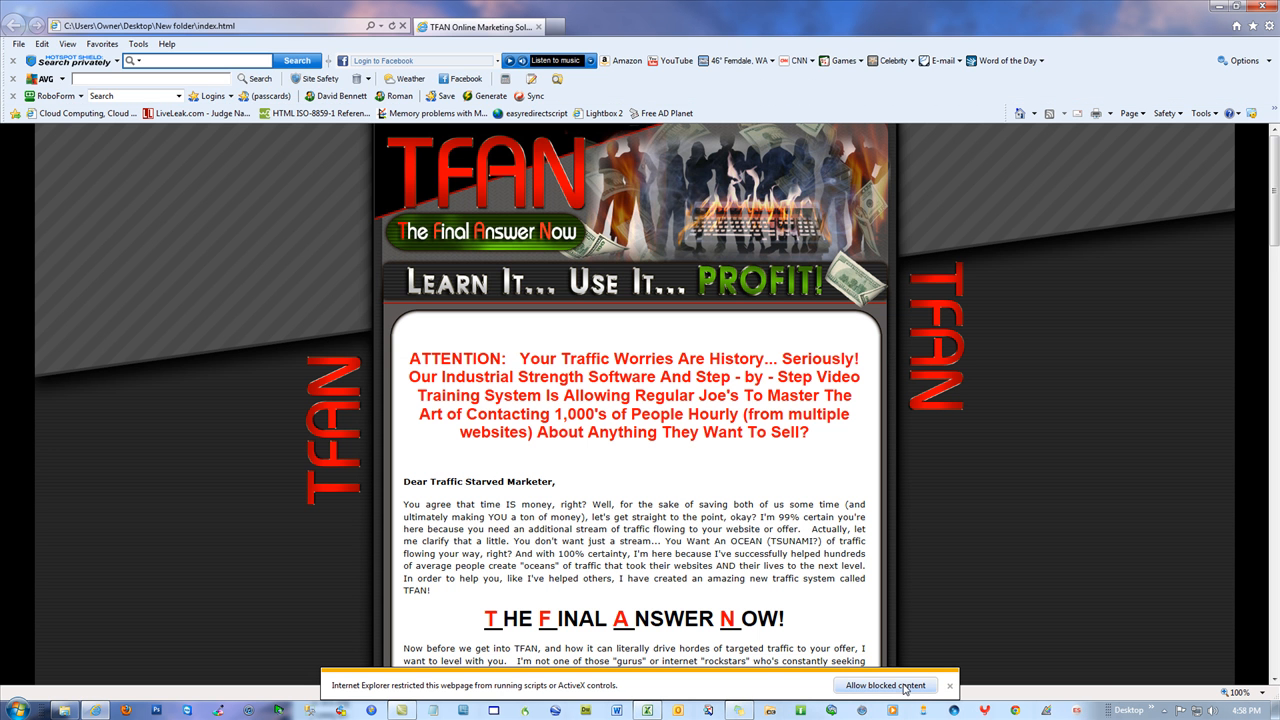
click(906, 686)
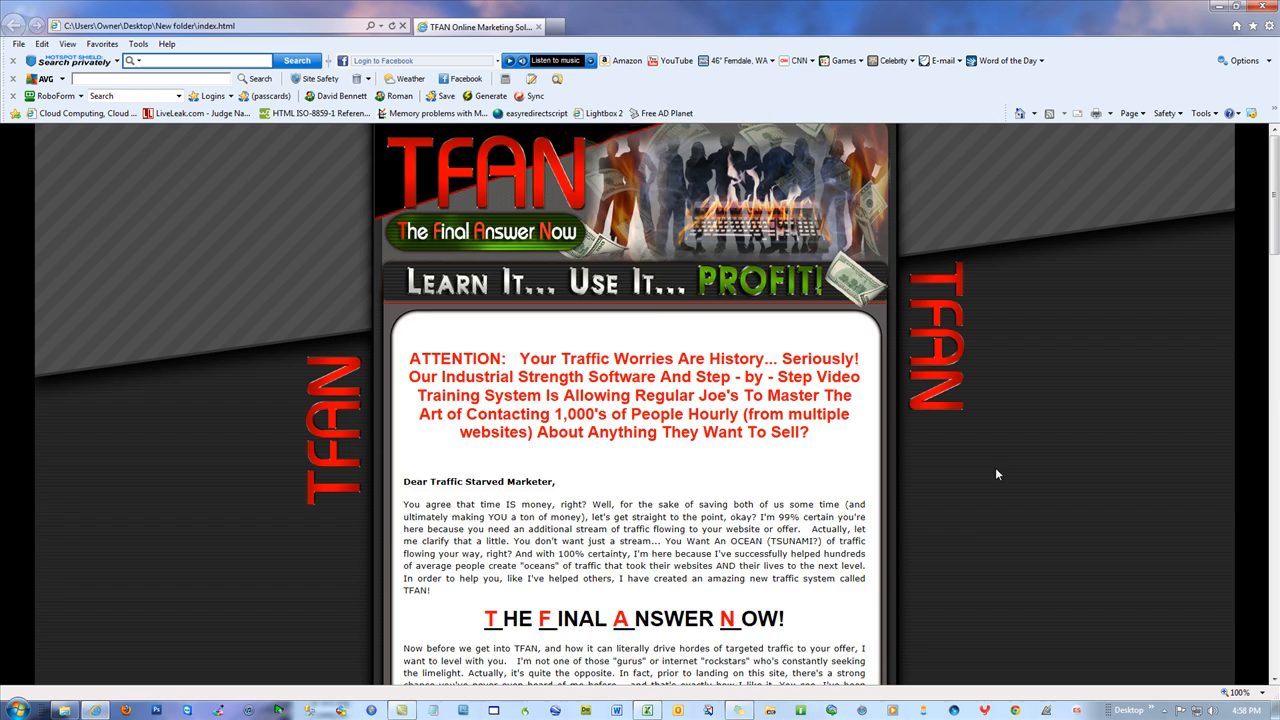
scroll(970, 519, down, 15)
scroll(967, 528, up, 15)
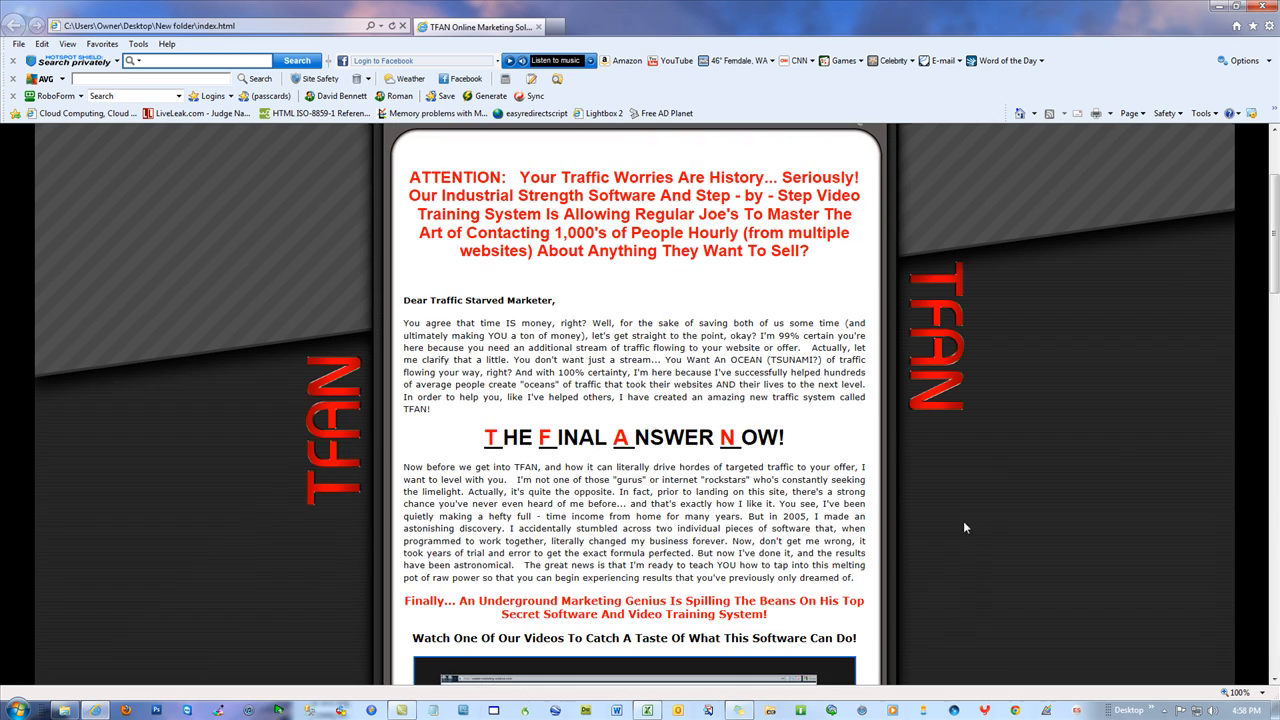
click(1264, 9)
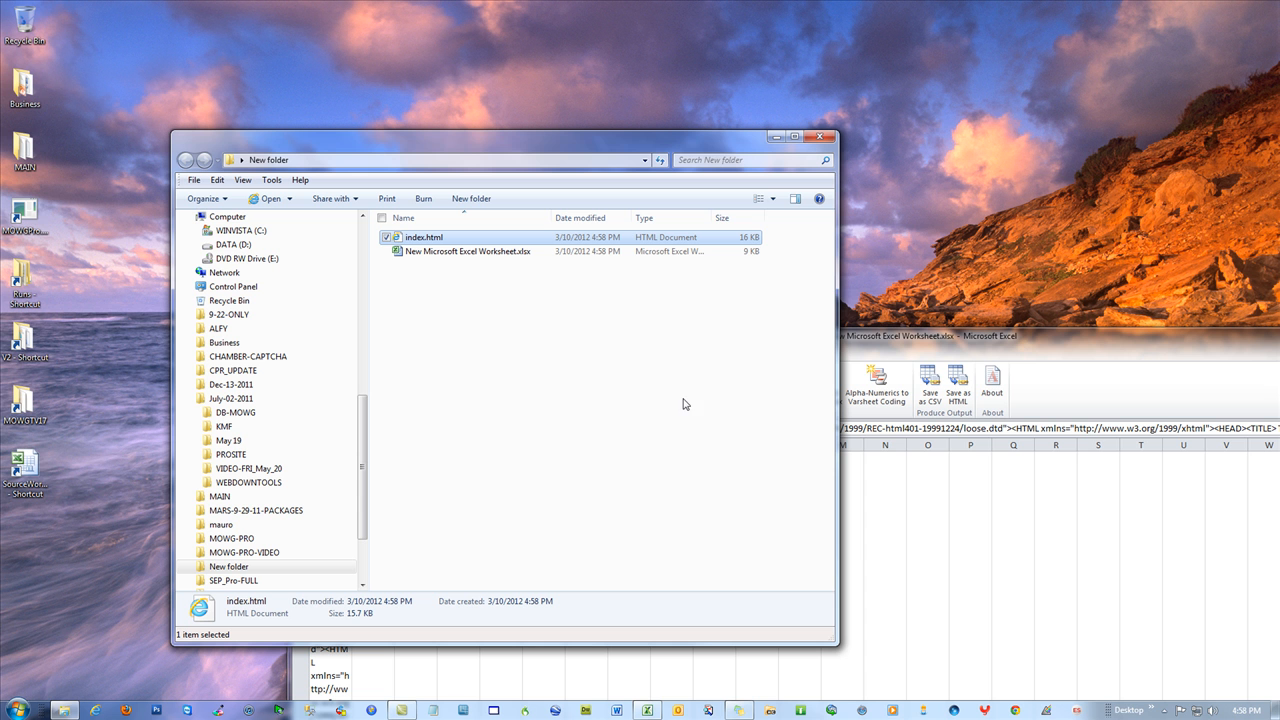
Clear the imported webpage code from Sheet1 of the worksheet
drag(1074, 331, 849, 55)
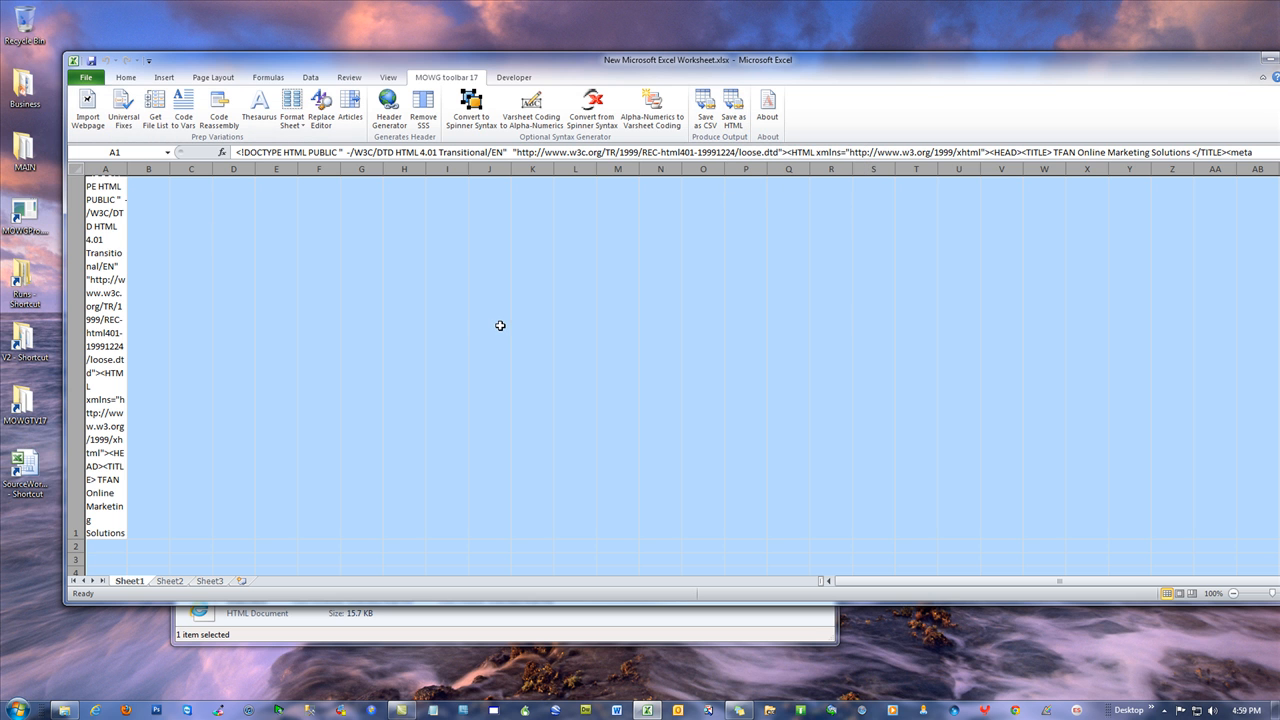
right_click(318, 265)
click(356, 365)
click(318, 302)
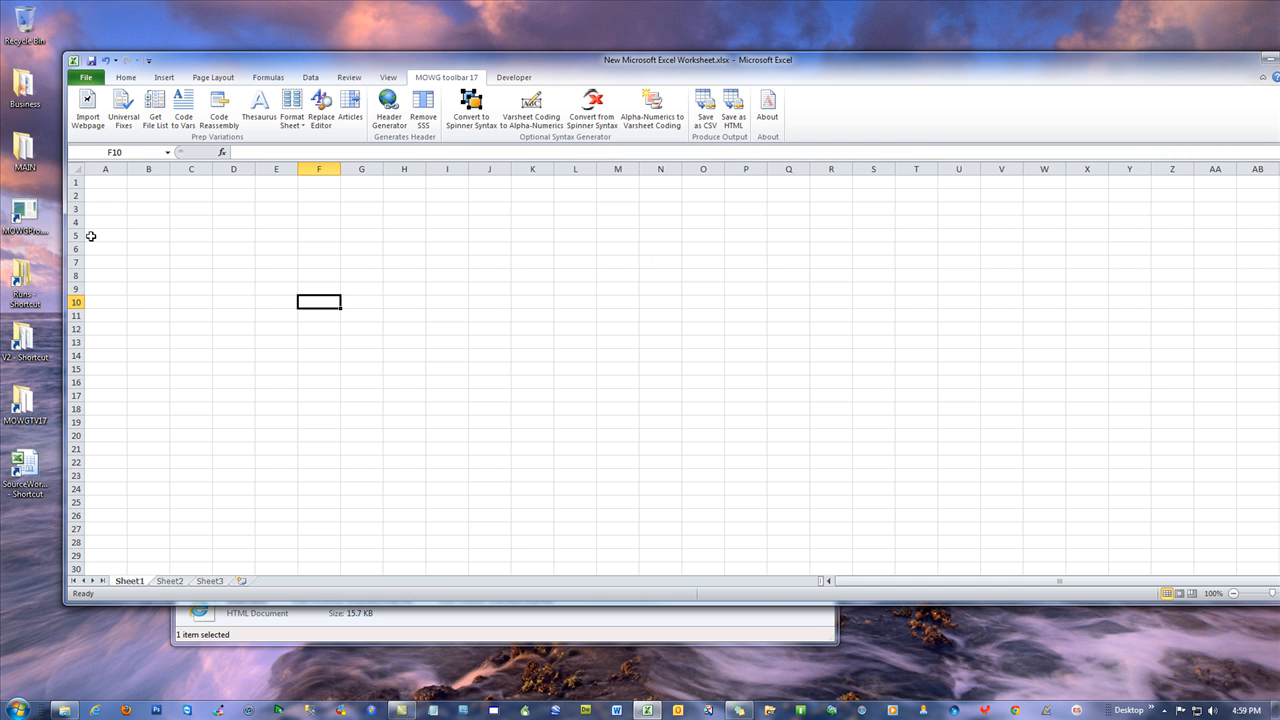
Import the webpage mowg-affiliate.com into the emptied sheet again, keeping that domain name and overwriting the existing index.html
click(88, 120)
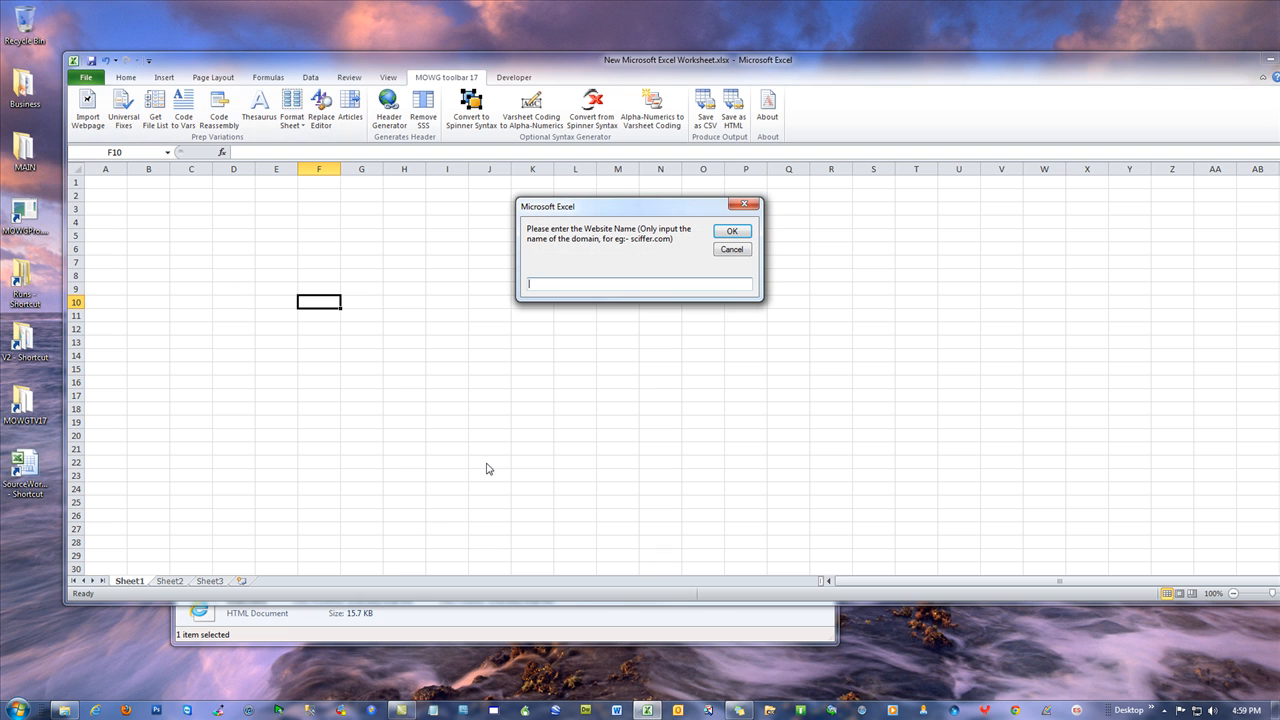
text(mowg-sffiliate.com)
key(Return)
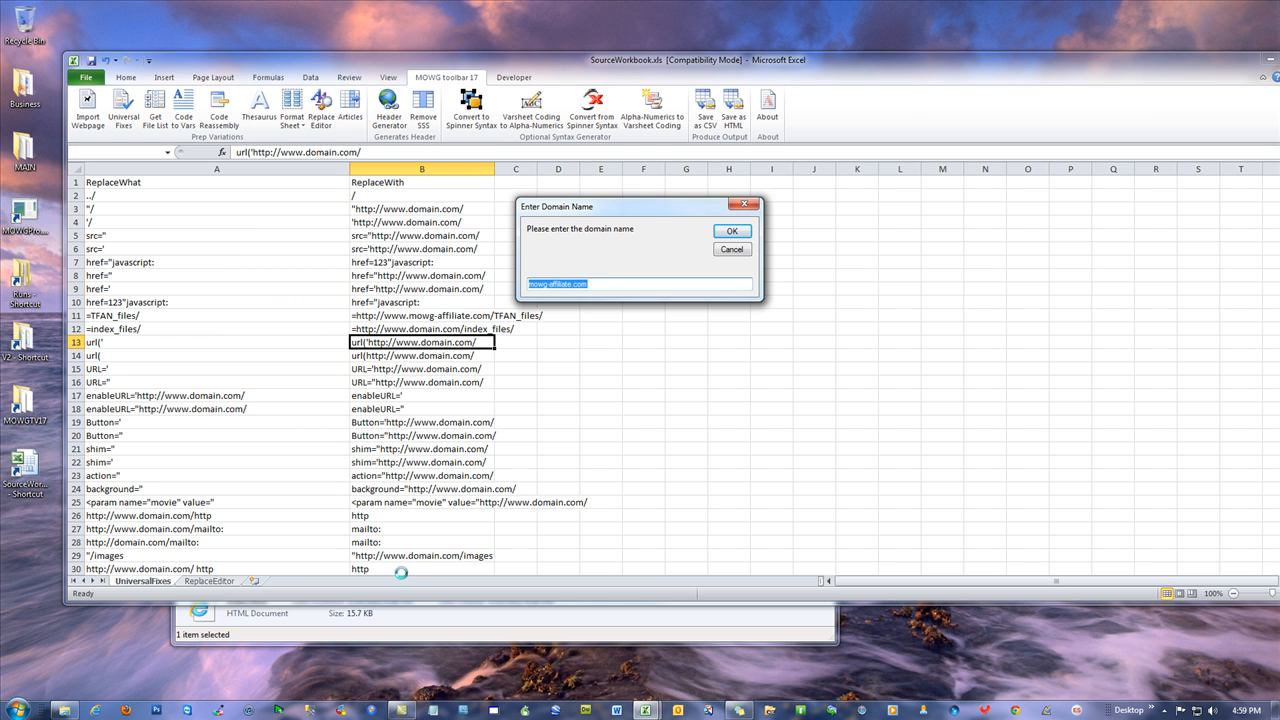
click(745, 230)
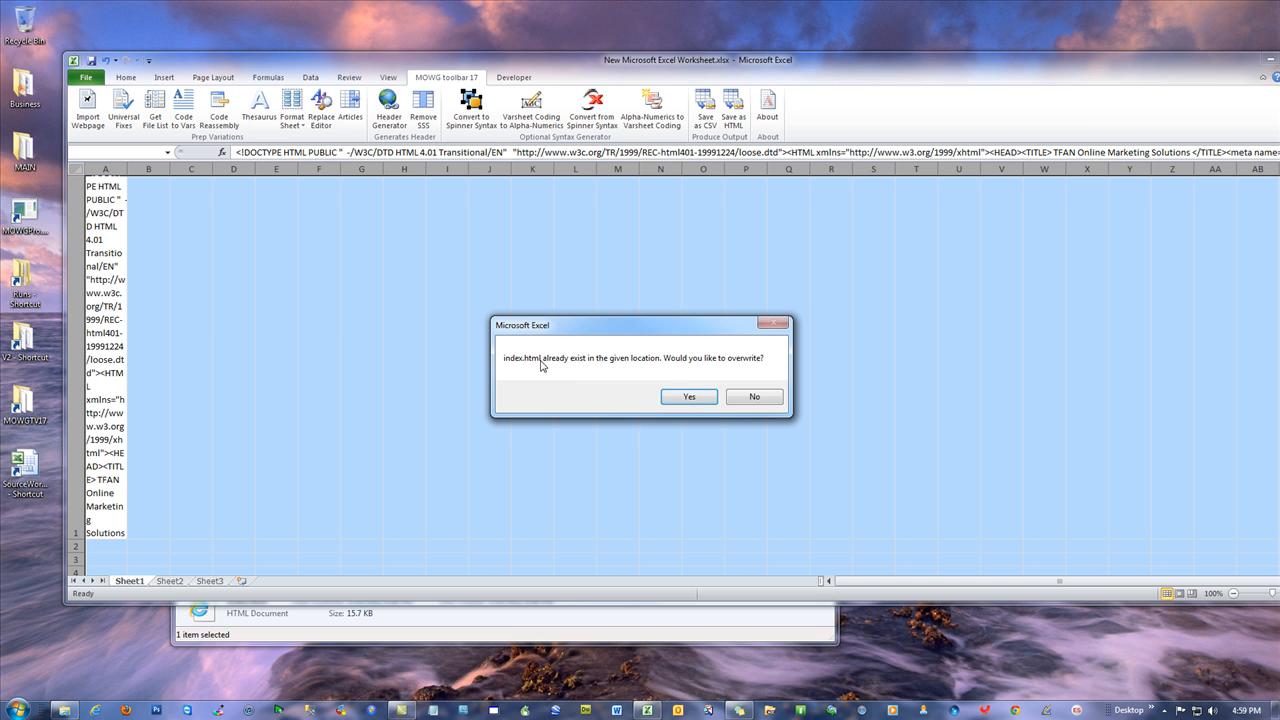
click(694, 398)
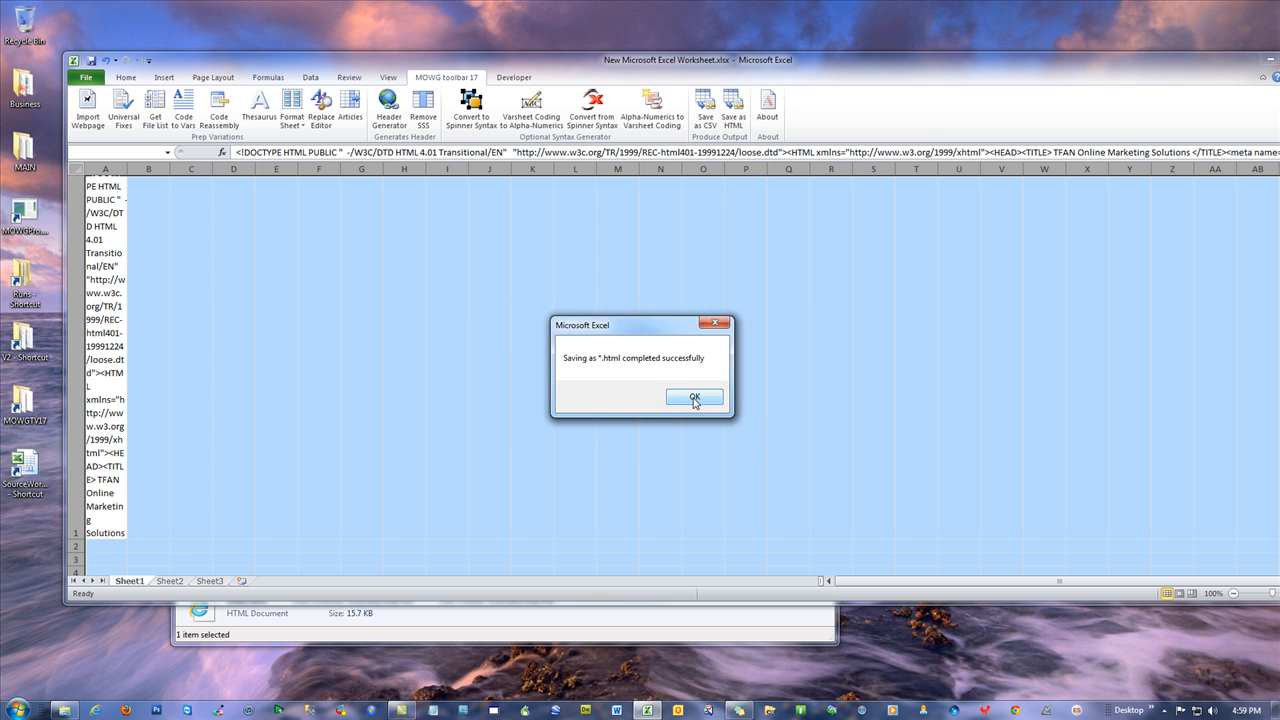
click(694, 398)
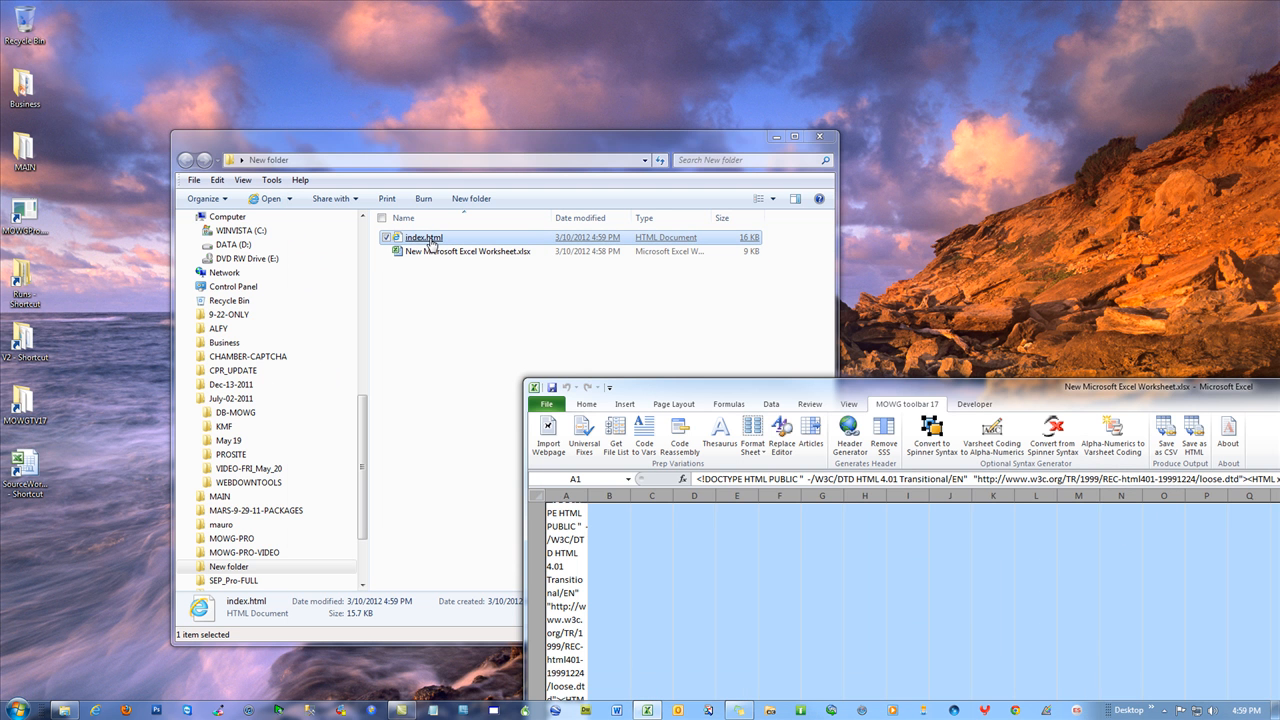
Open the Universal Fixes replacement list for adding or editing and examine its ReplaceWhat and ReplaceWith entries
drag(985, 395, 487, 63)
click(420, 254)
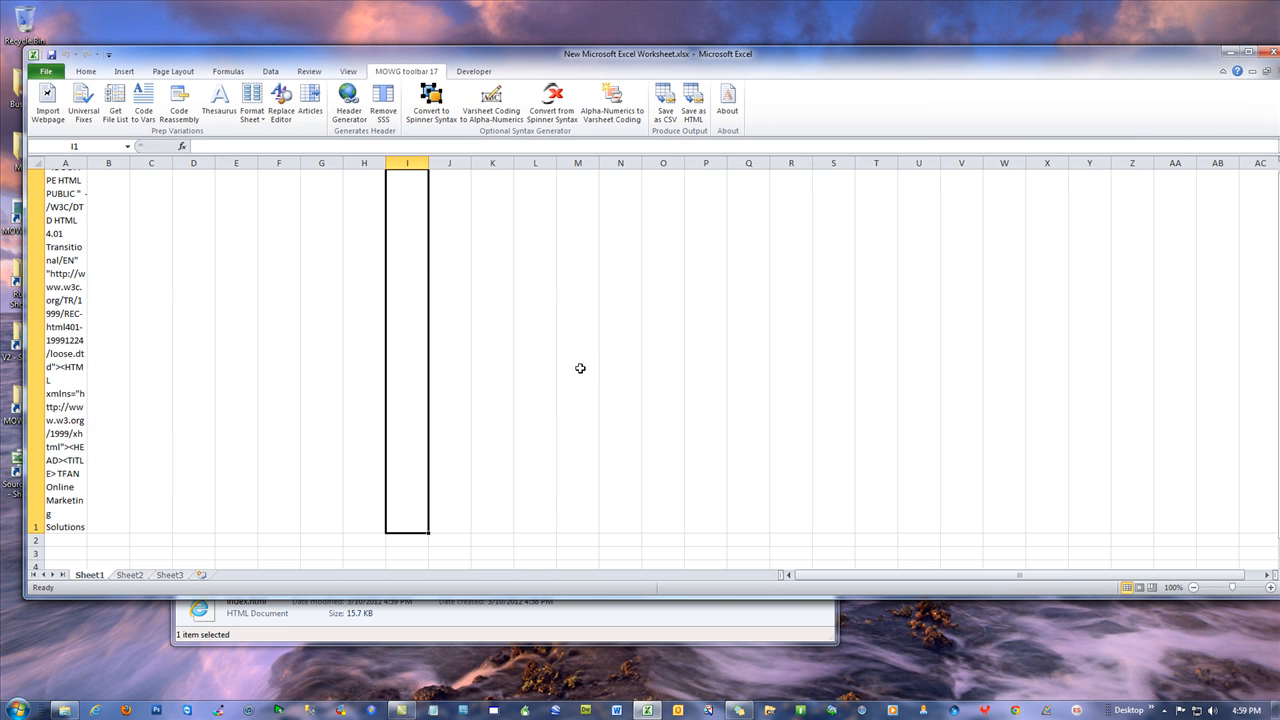
click(84, 100)
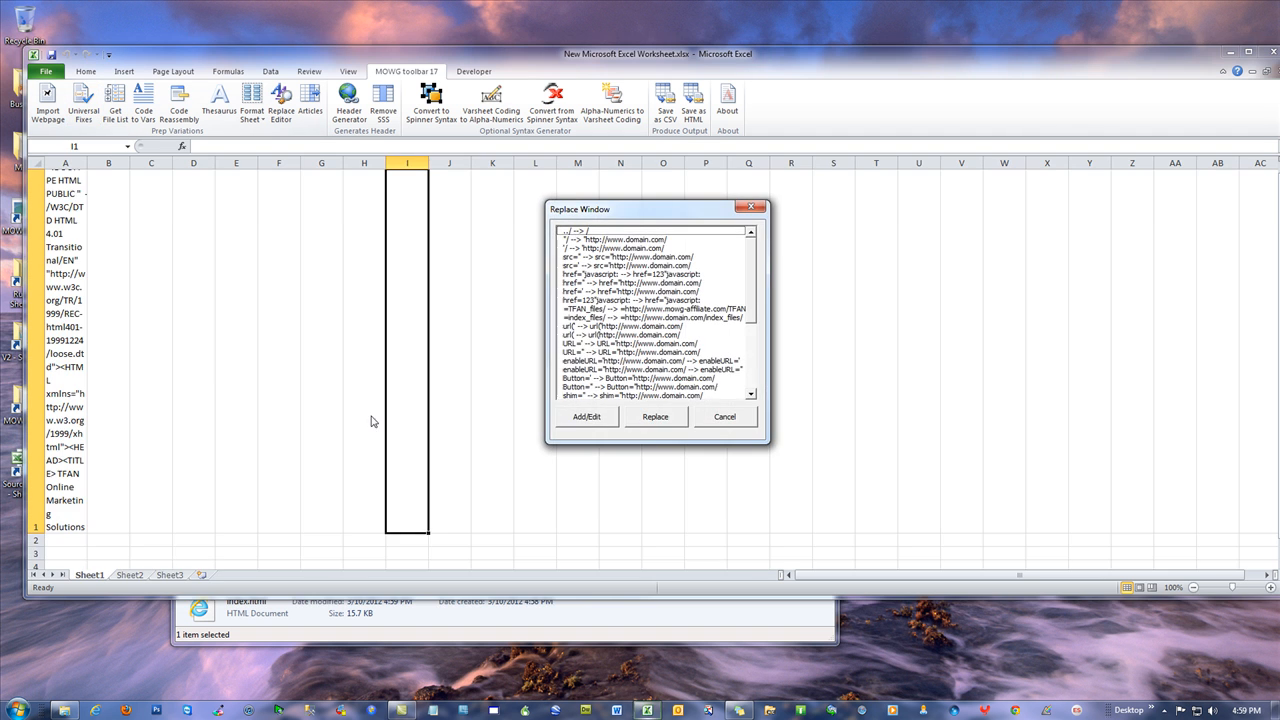
click(590, 415)
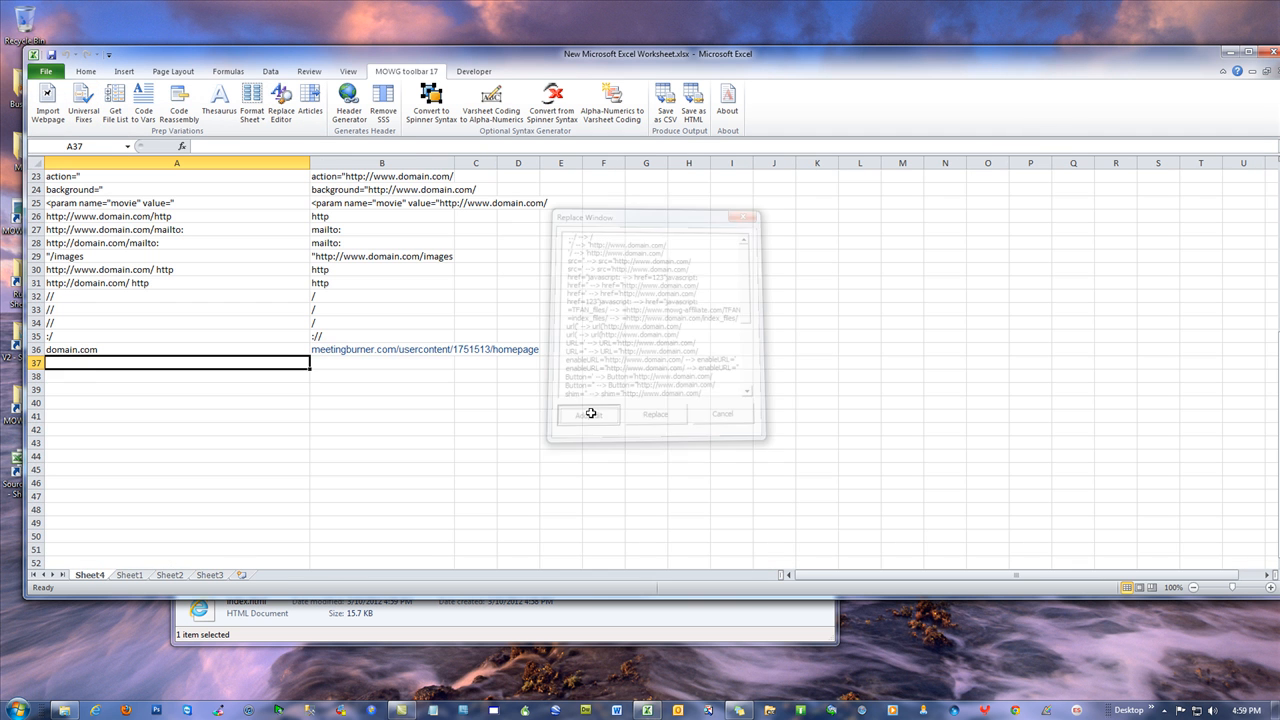
click(342, 350)
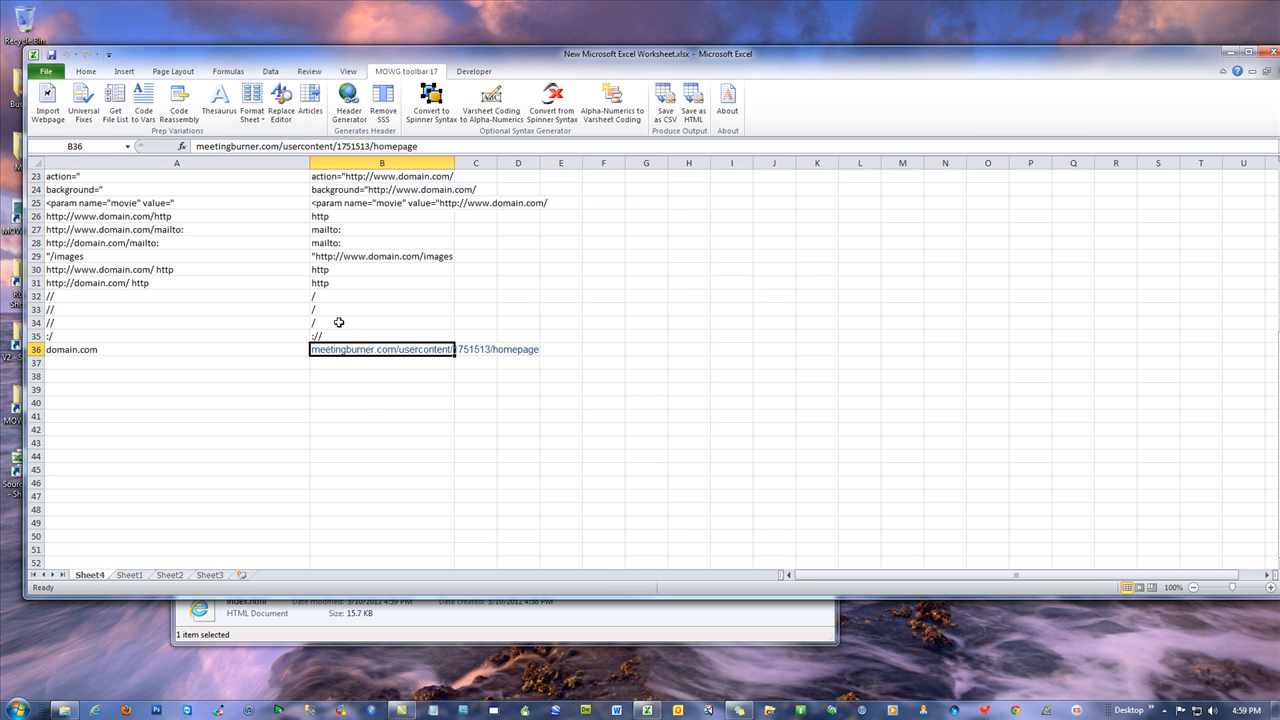
scroll(358, 356, up, 8)
click(400, 226)
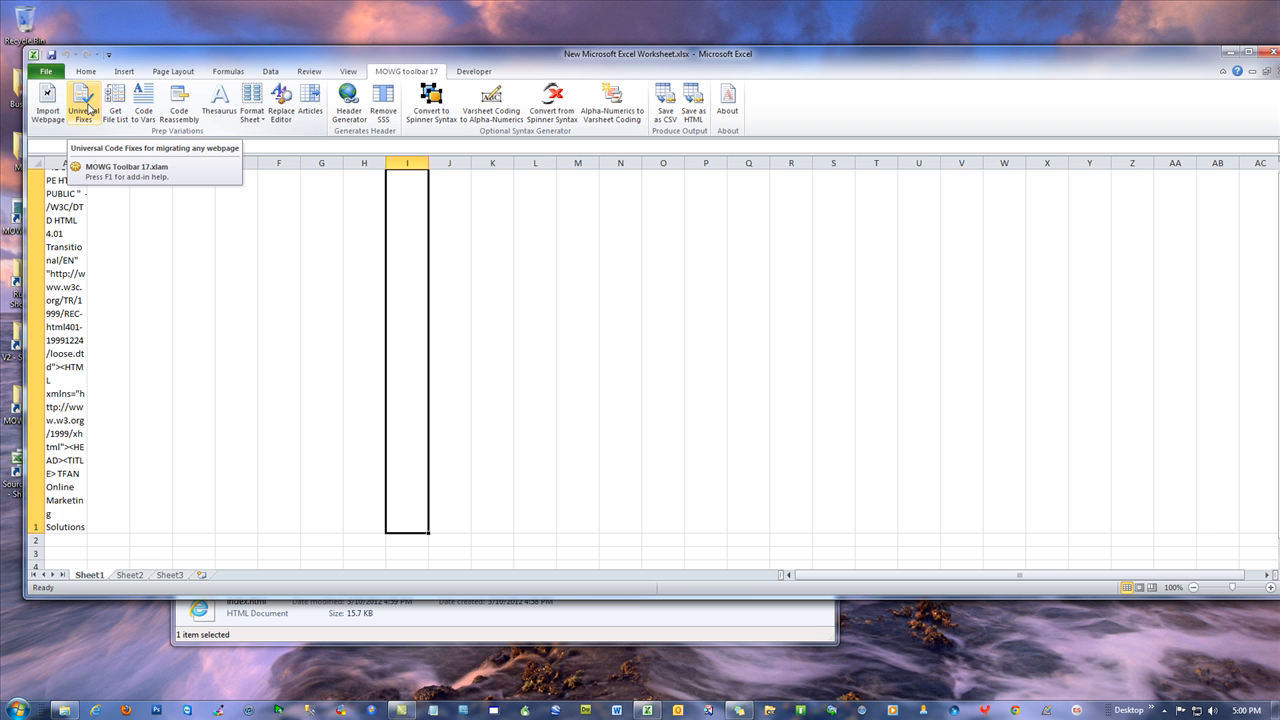
Open the SourceWorkbook from the desktop and set the domain.com replacement in cell B36 of UniversalFixes to mowg-affiliate.com
drag(184, 57, 420, 60)
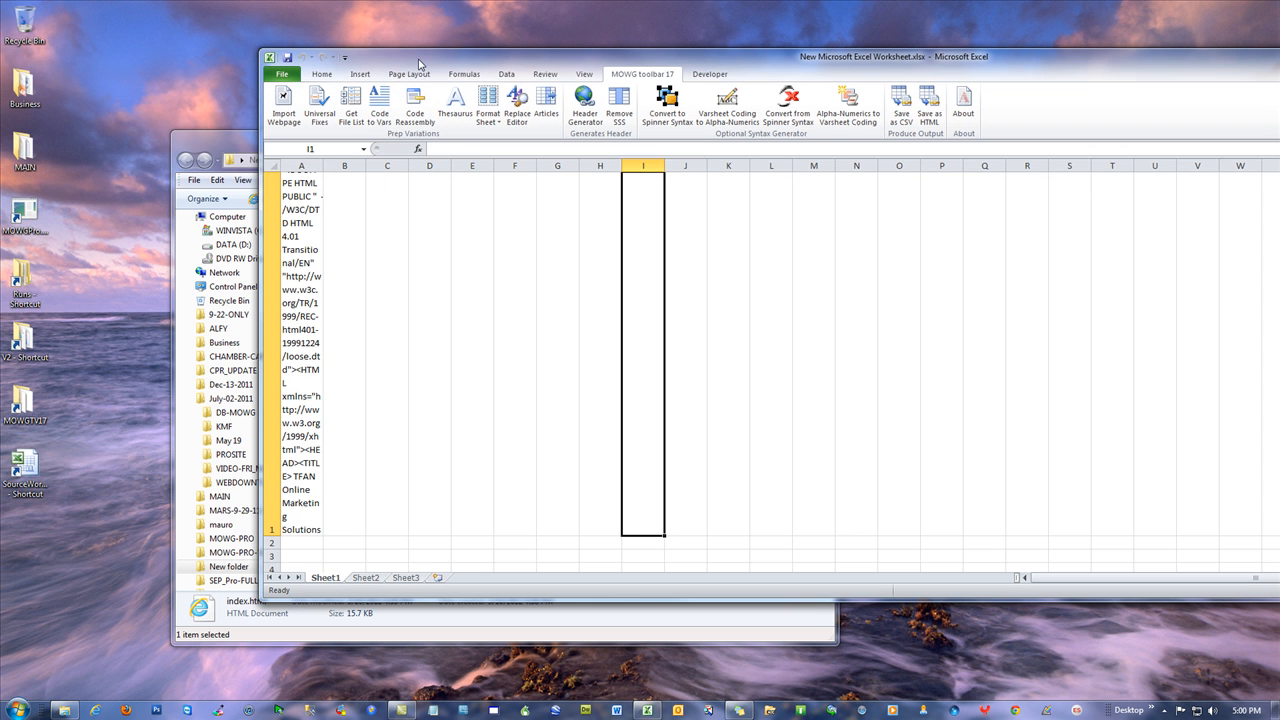
double_click(27, 470)
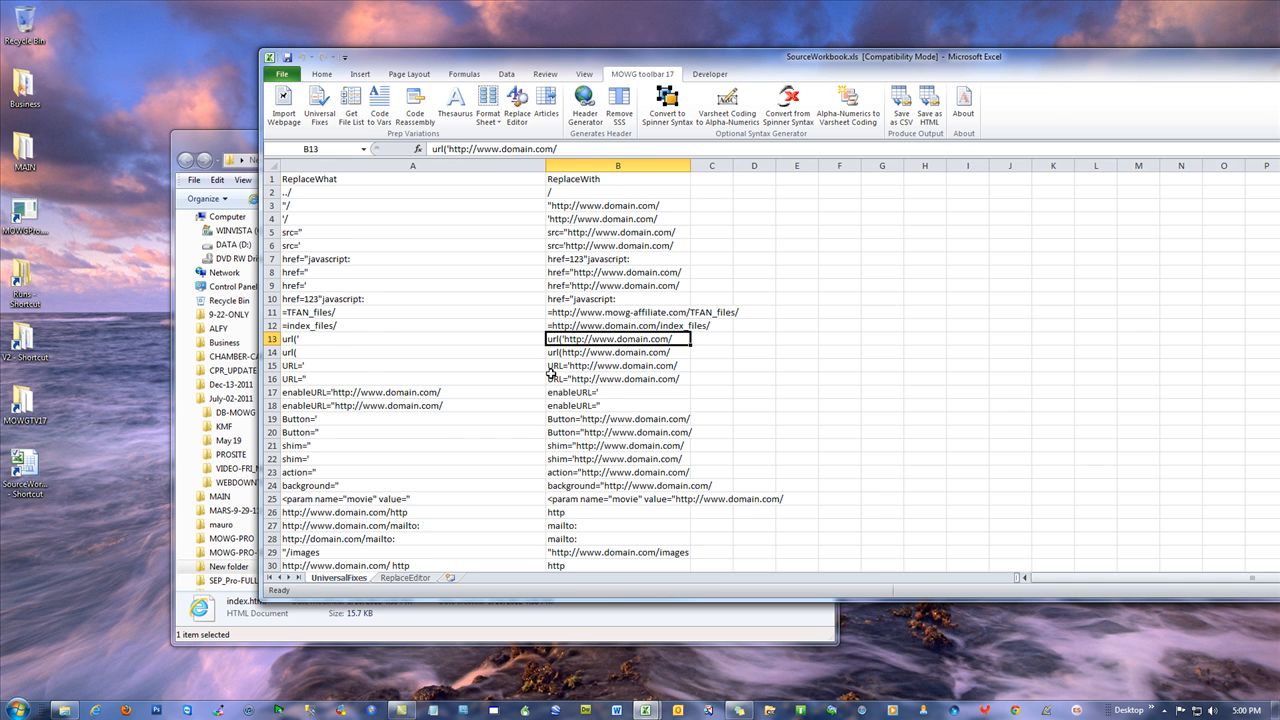
scroll(674, 378, down, 3)
click(570, 525)
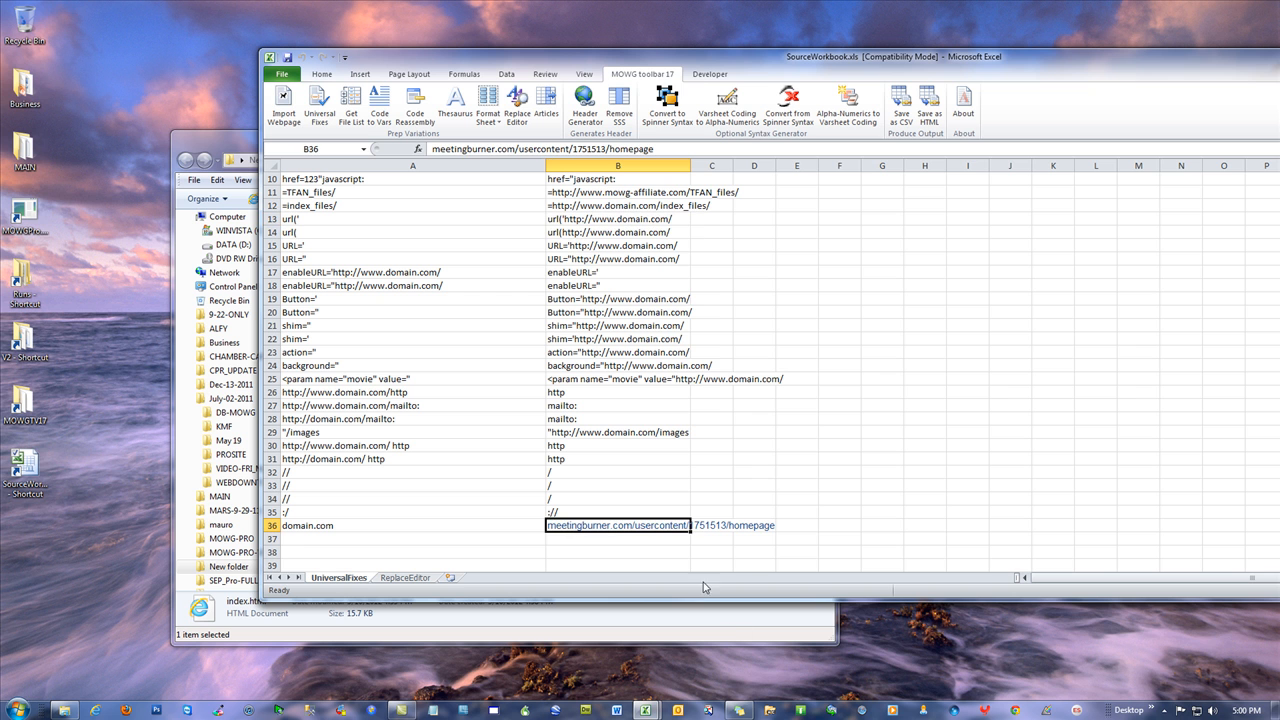
text(mowg-)
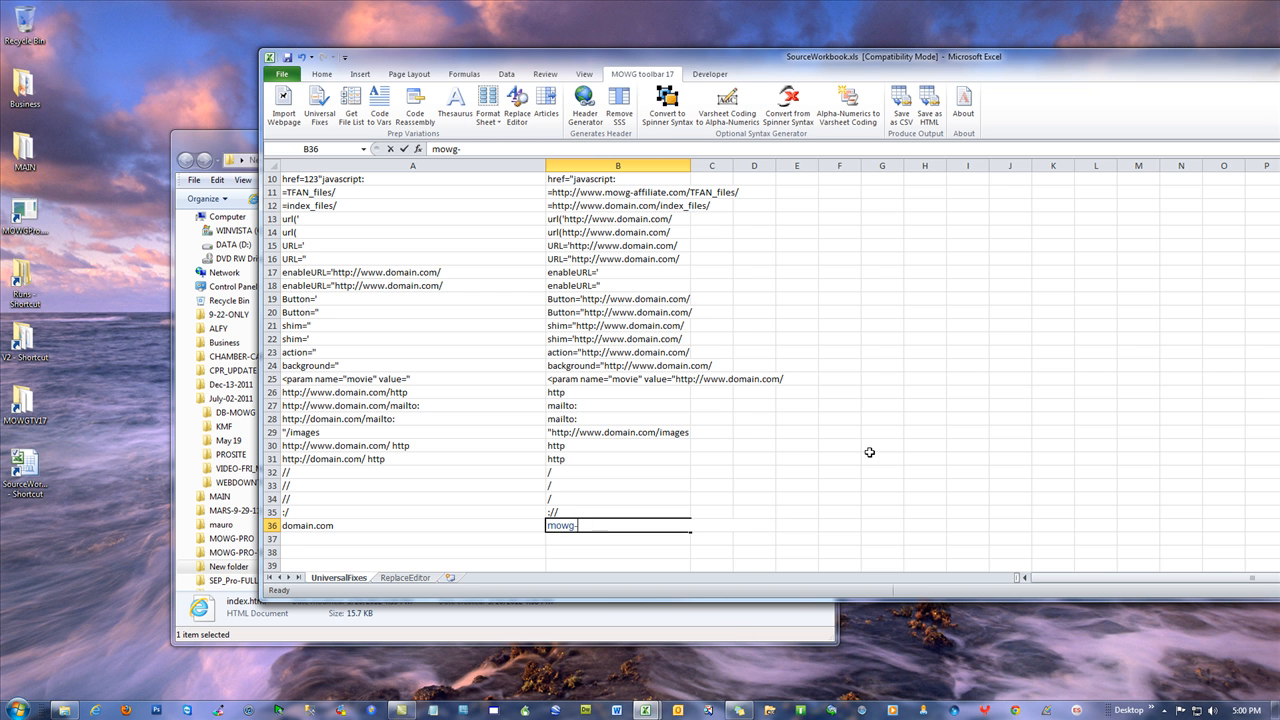
text(affiliate.com)
click(633, 338)
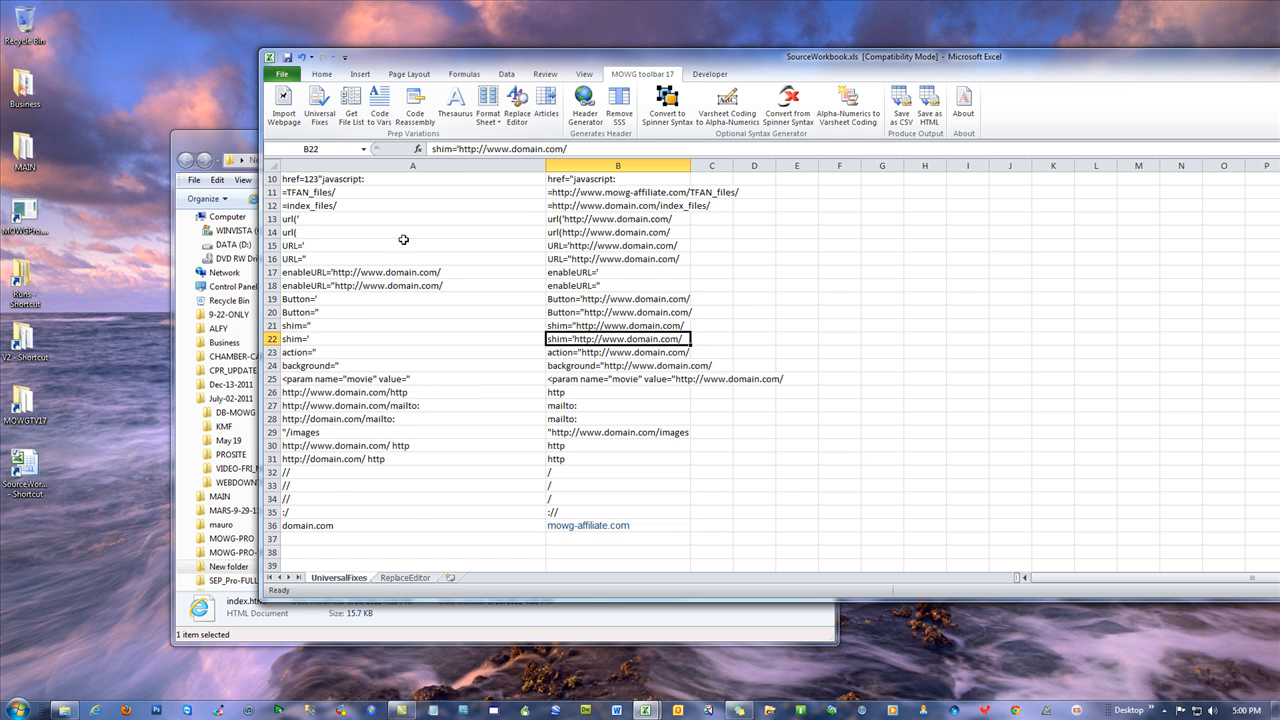
Review the UniversalFixes list, save SourceWorkbook.xls and close it to return to the imported webpage worksheet
scroll(410, 250, up, 3)
scroll(500, 354, down, 6)
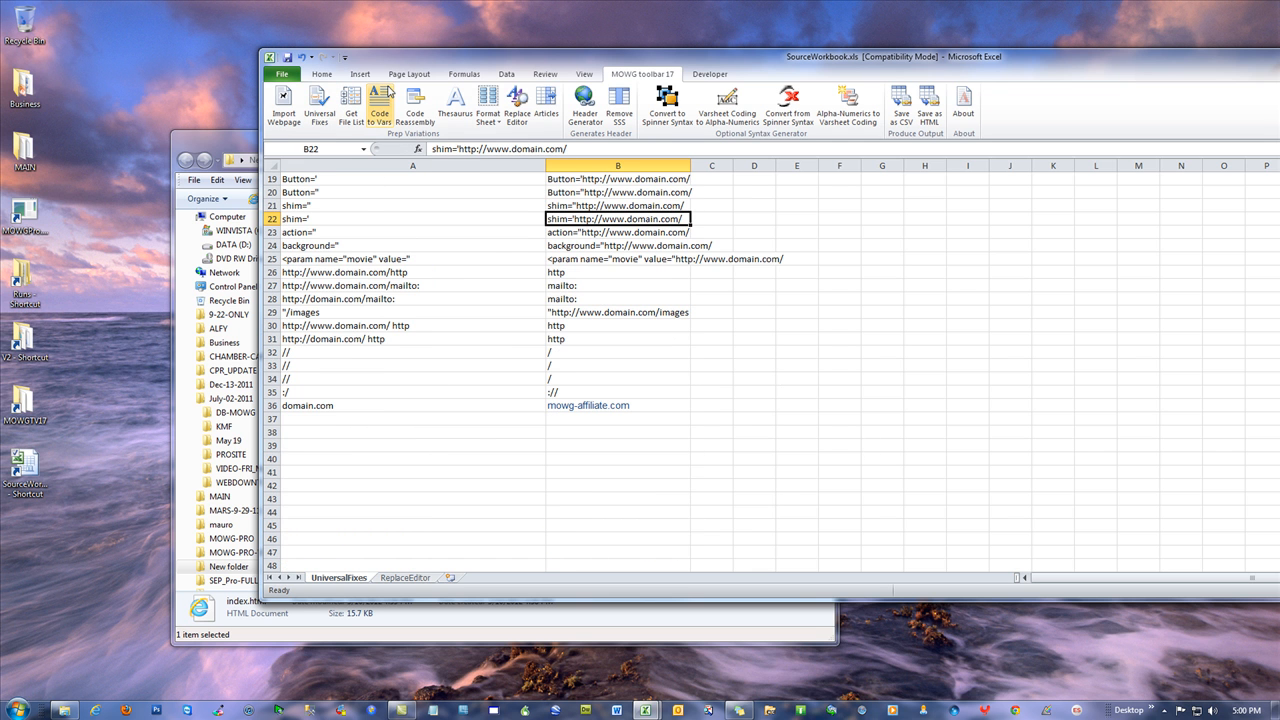
click(288, 58)
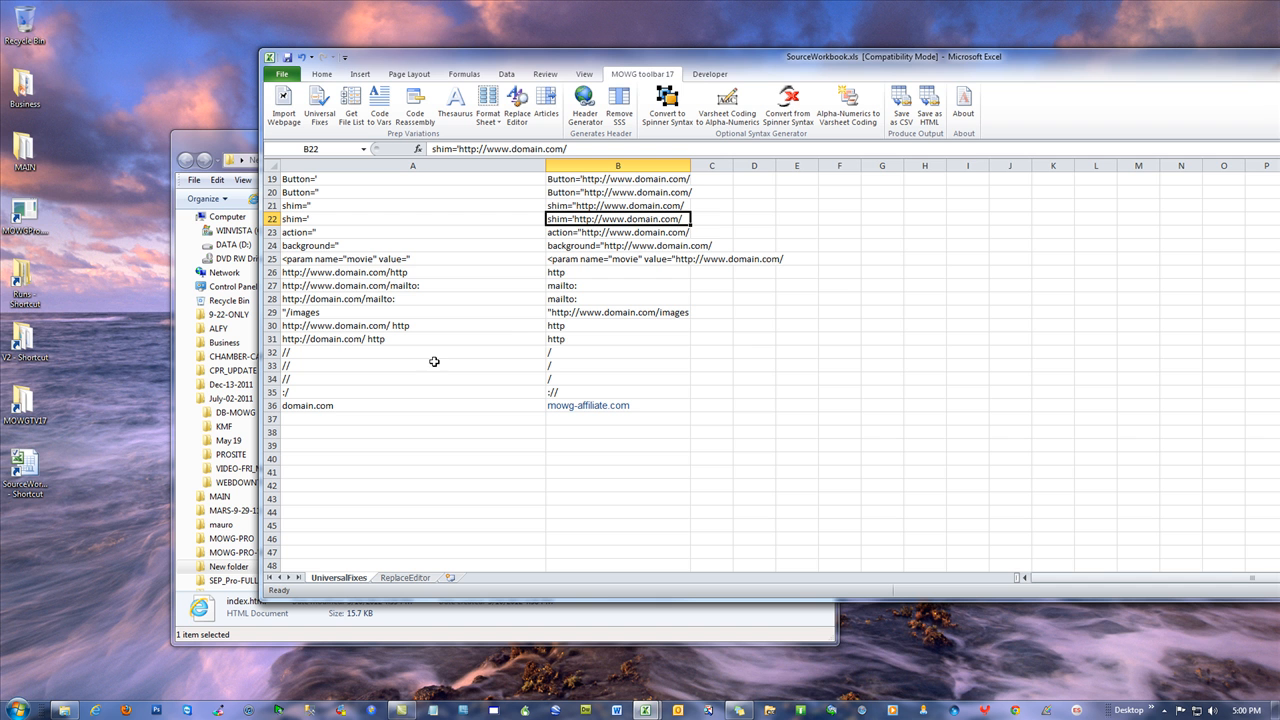
drag(1092, 78, 655, 128)
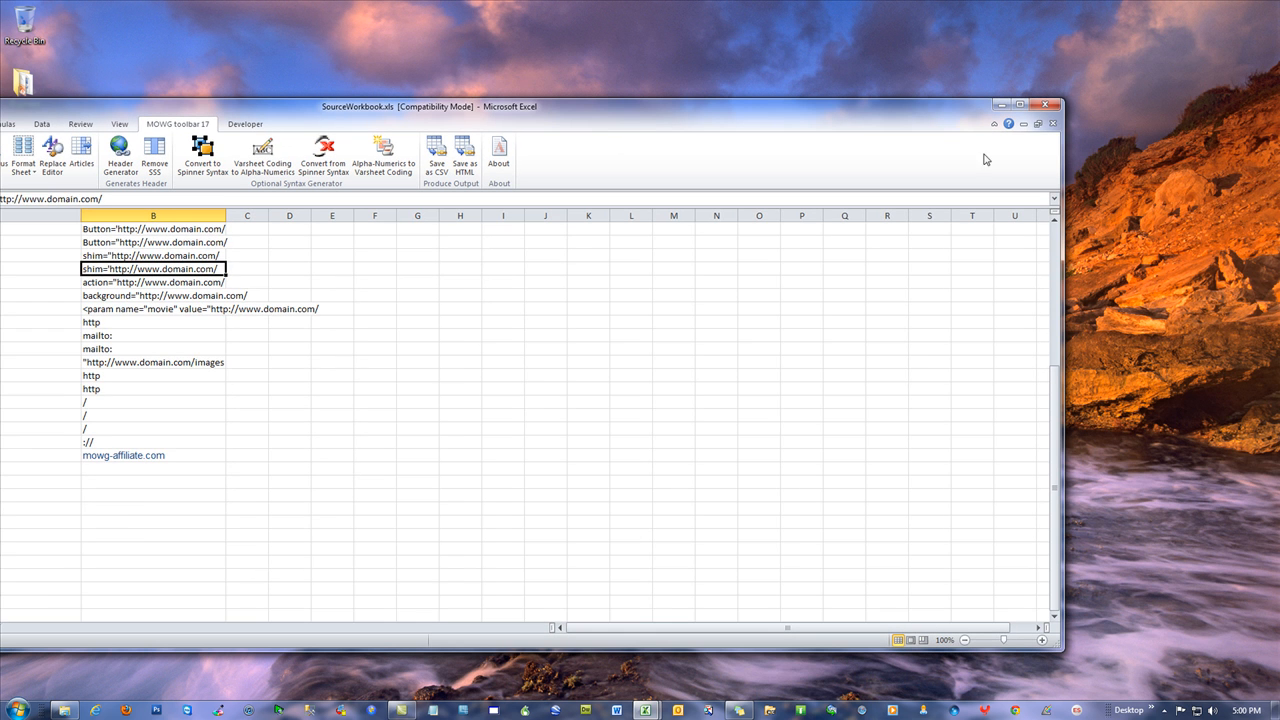
click(1052, 124)
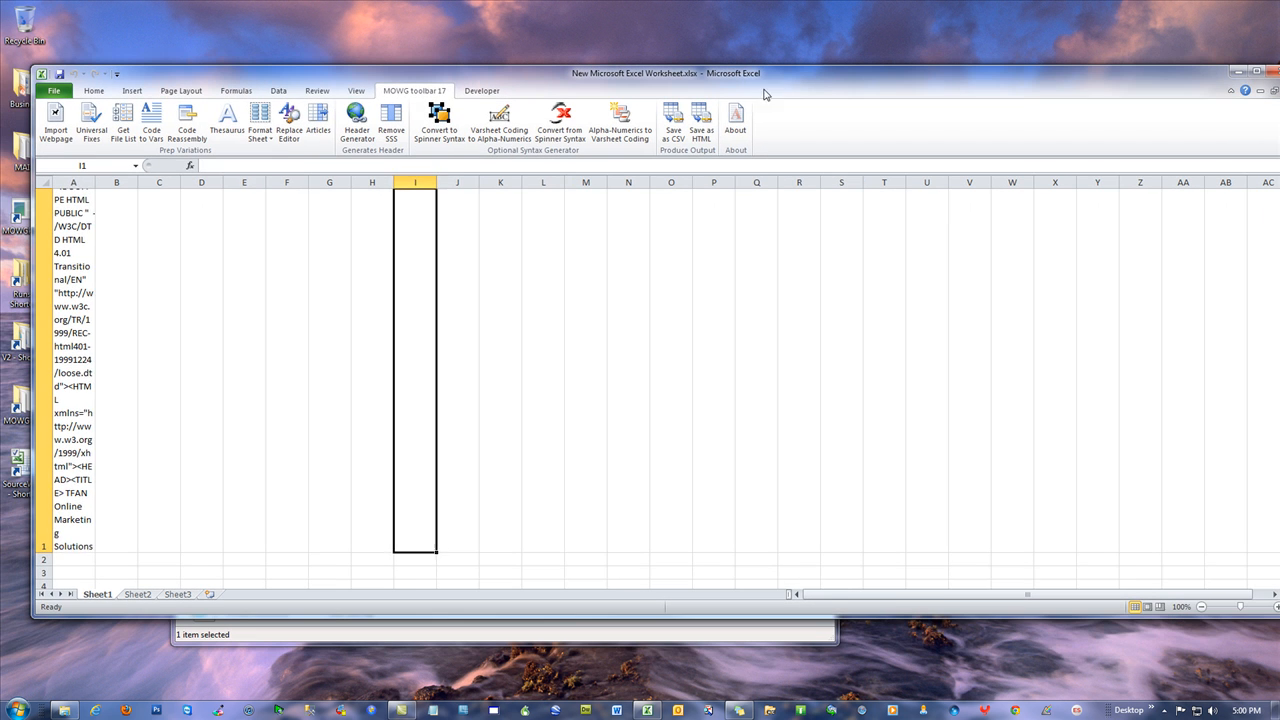
Save and close New Microsoft Excel Worksheet.xlsx, and reopen it from New folder
click(74, 232)
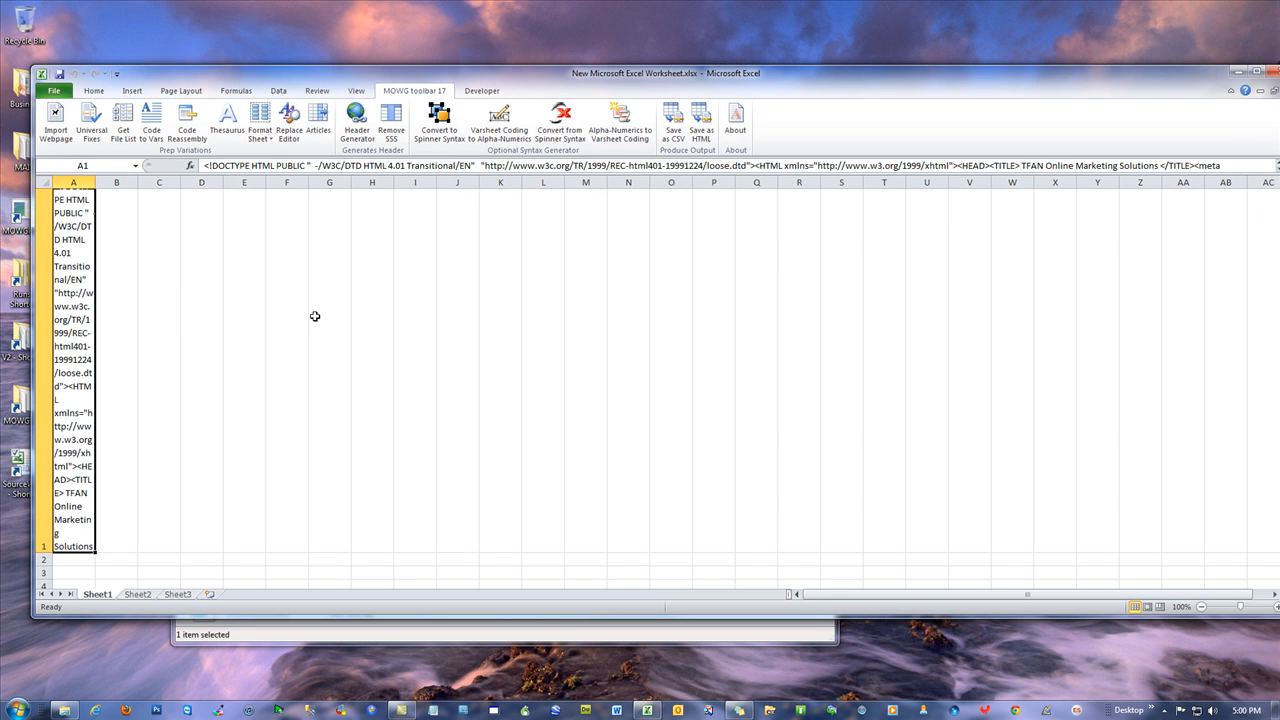
click(510, 244)
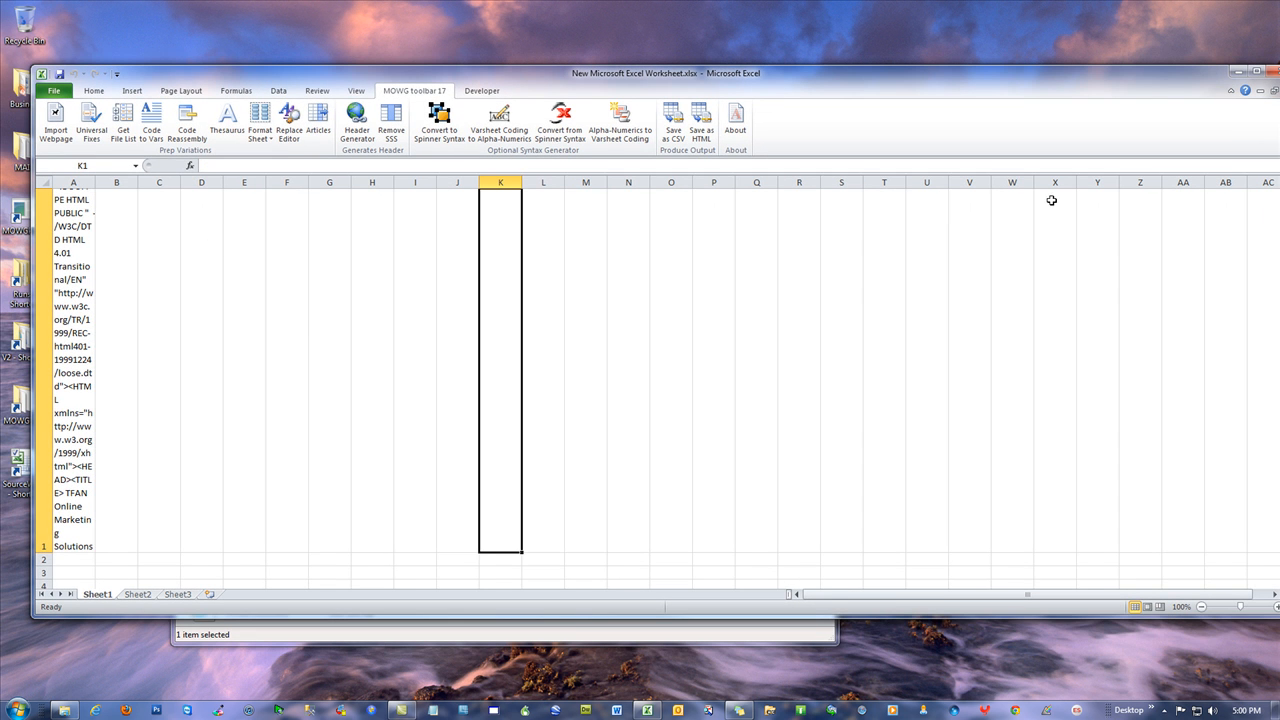
click(1274, 74)
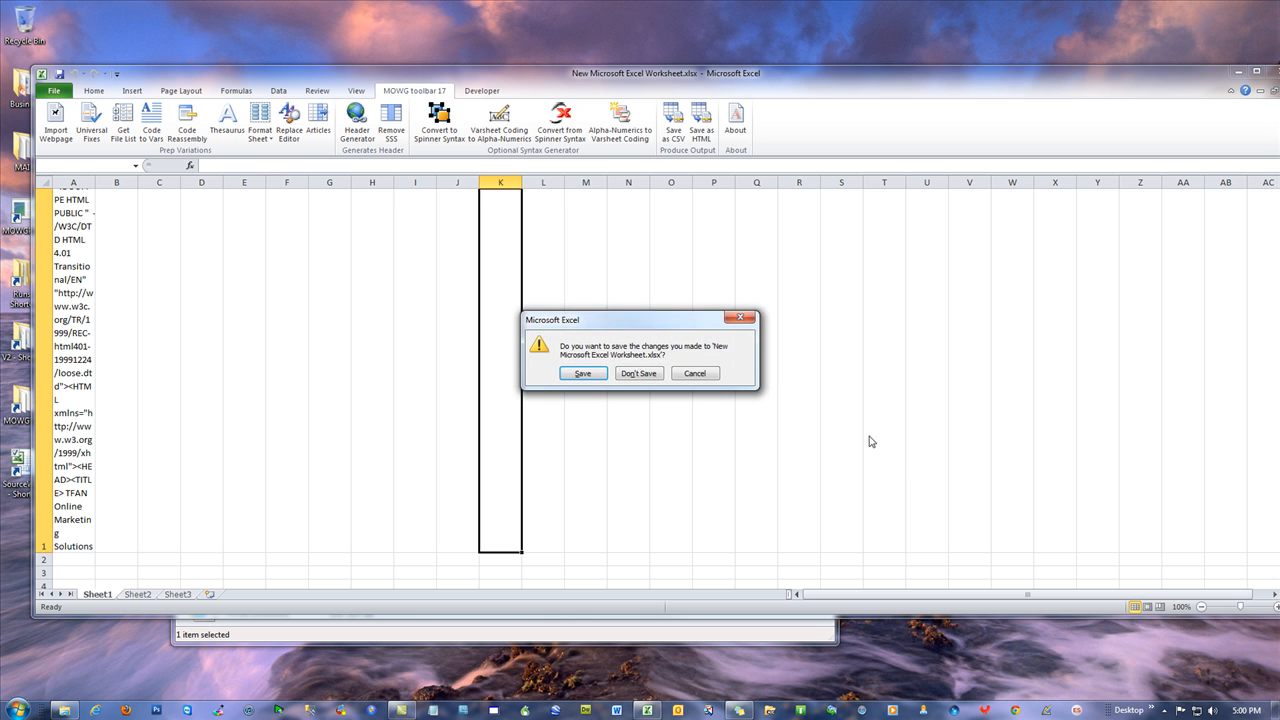
click(578, 373)
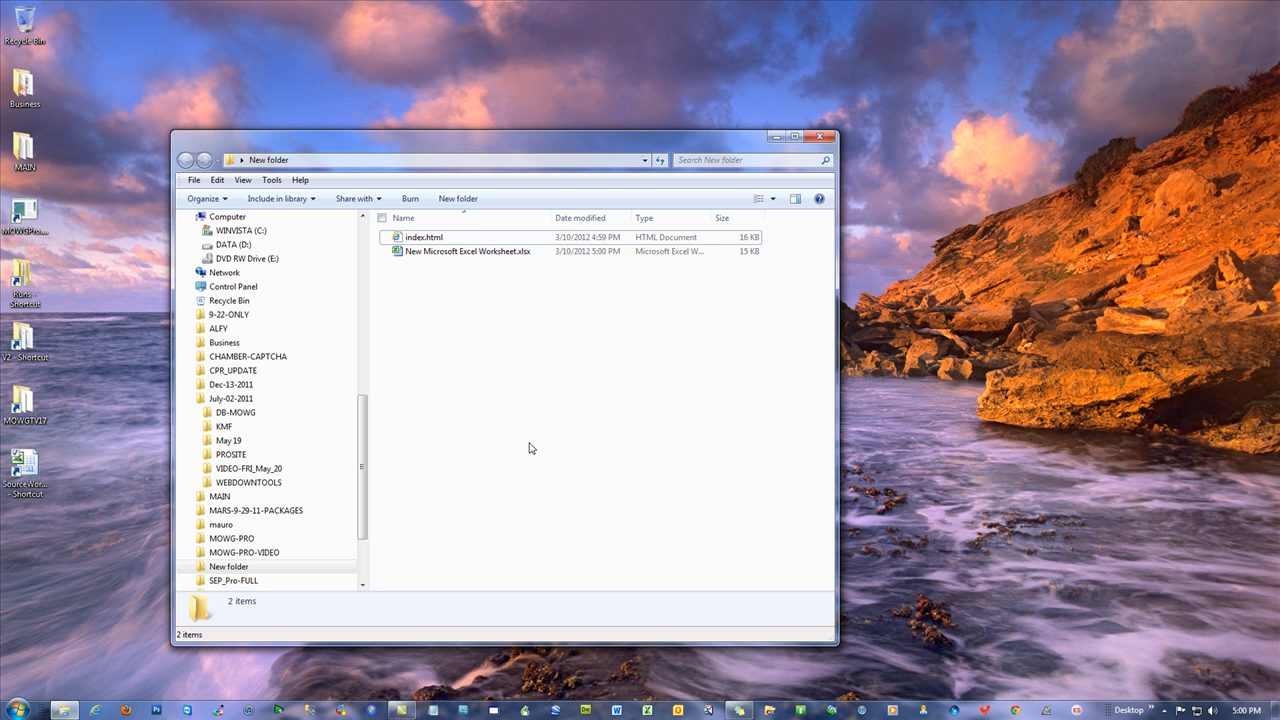
double_click(437, 251)
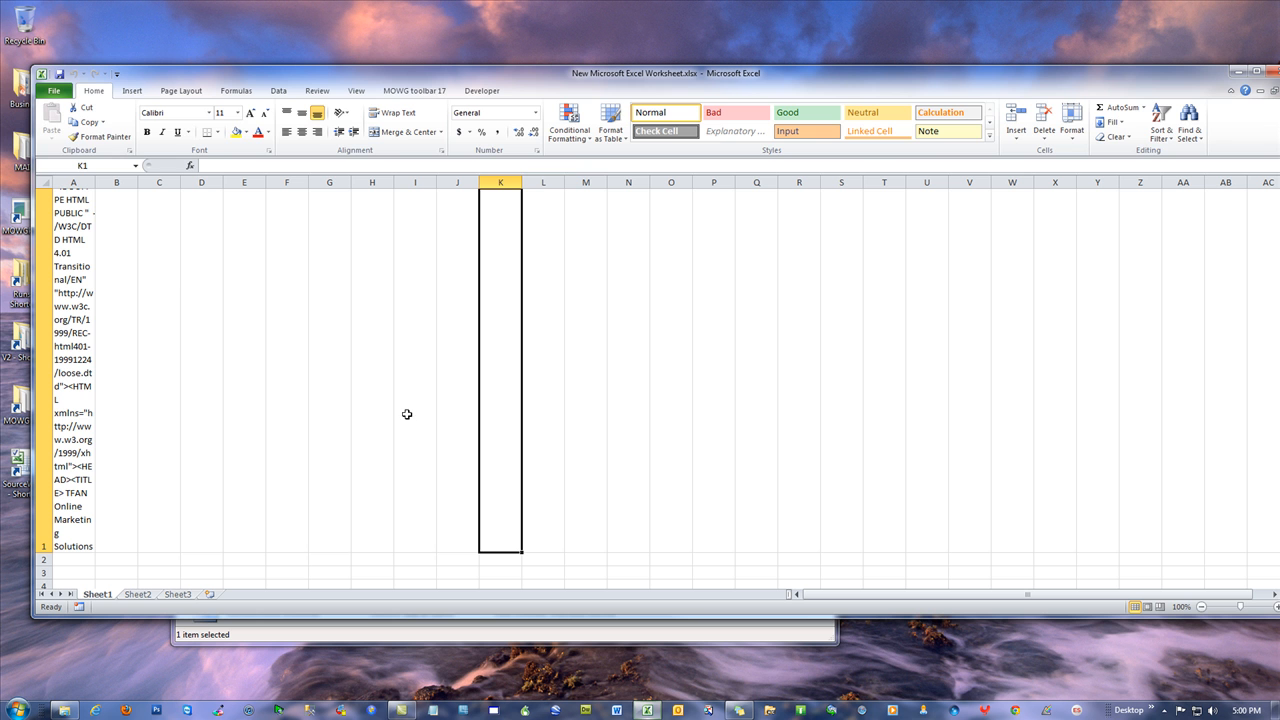
Open the Universal Fixes replacement list for editing and set the domain.com replacement in cell B36 to mowg-crew.com, returning to the imported code
click(414, 90)
click(91, 125)
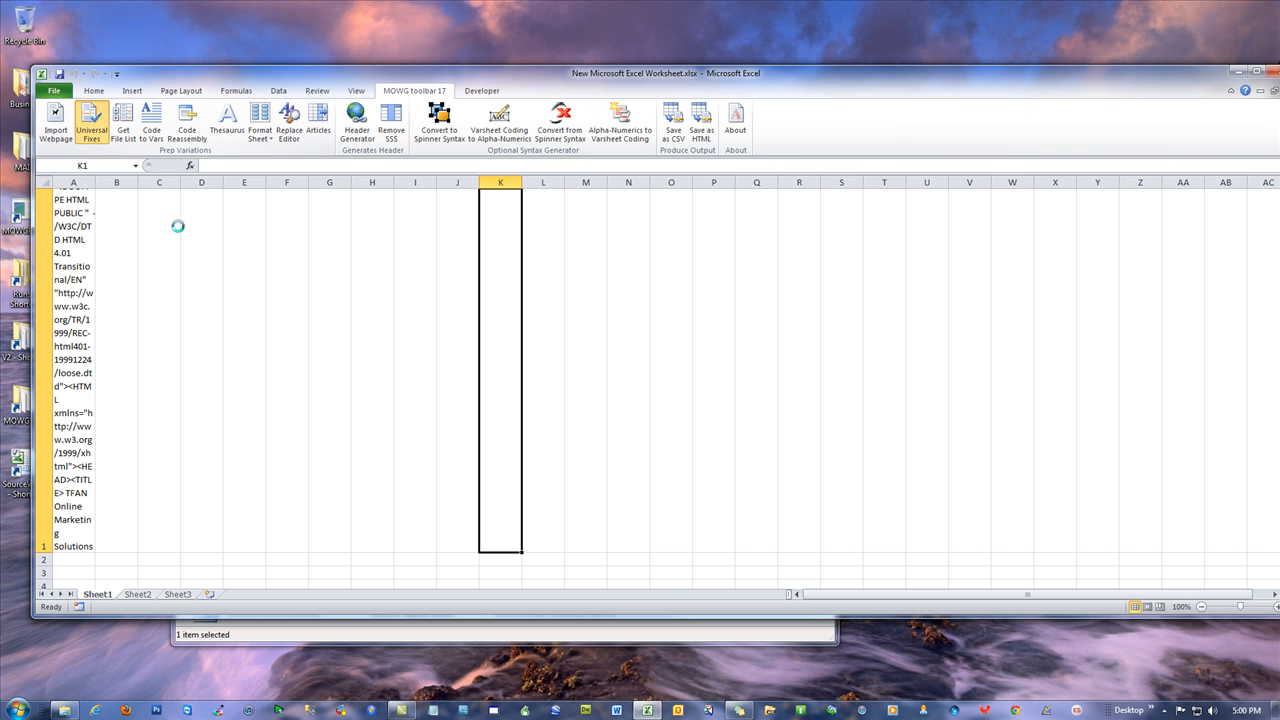
drag(766, 288, 764, 360)
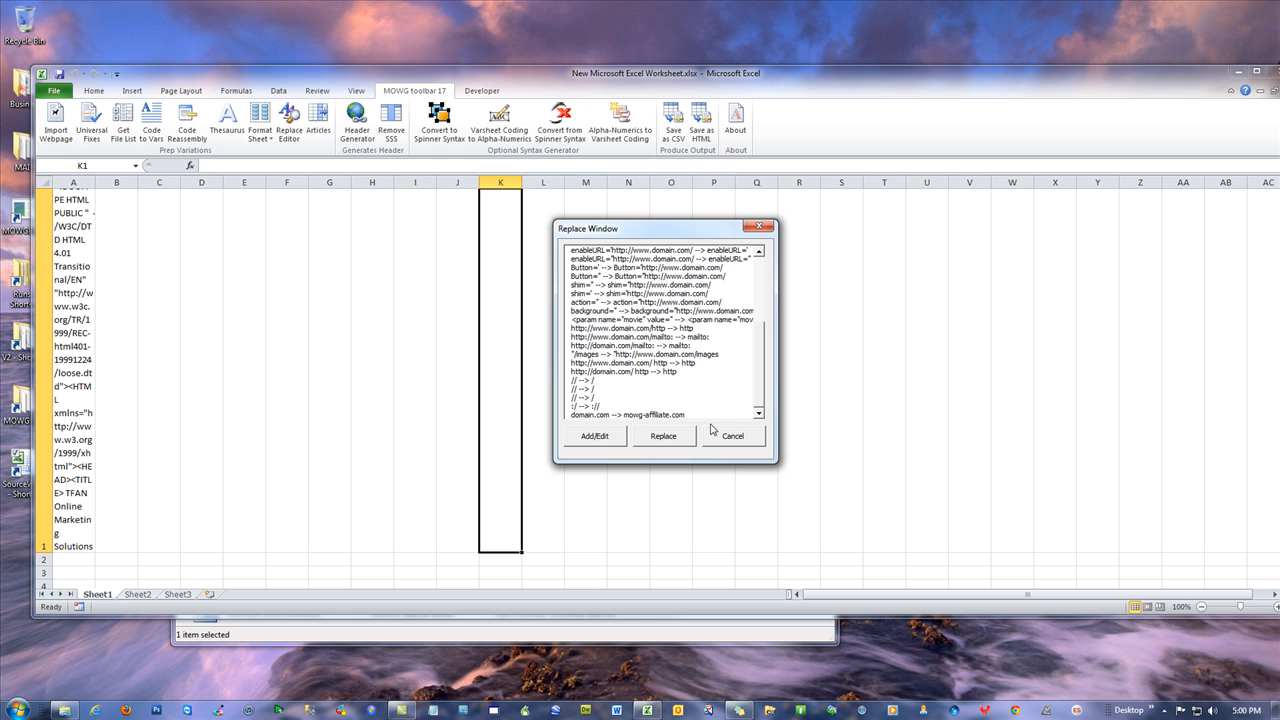
click(597, 438)
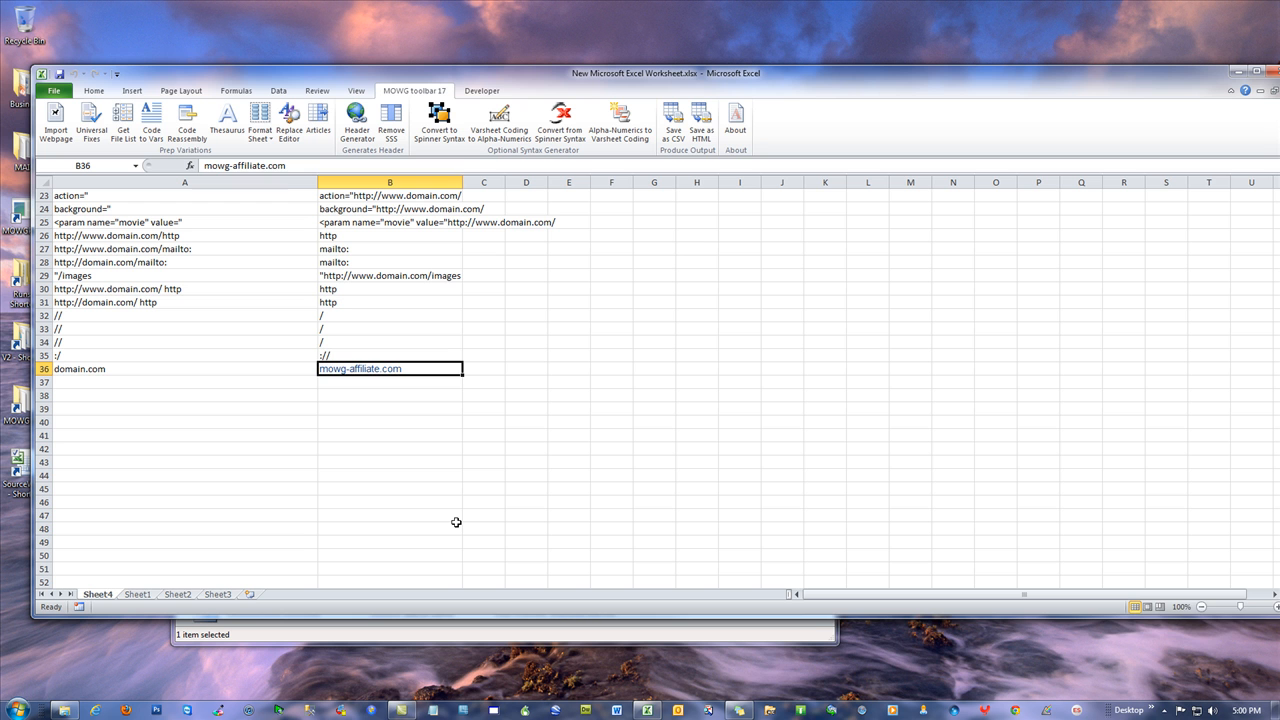
text(mowg-crew.com)
click(342, 258)
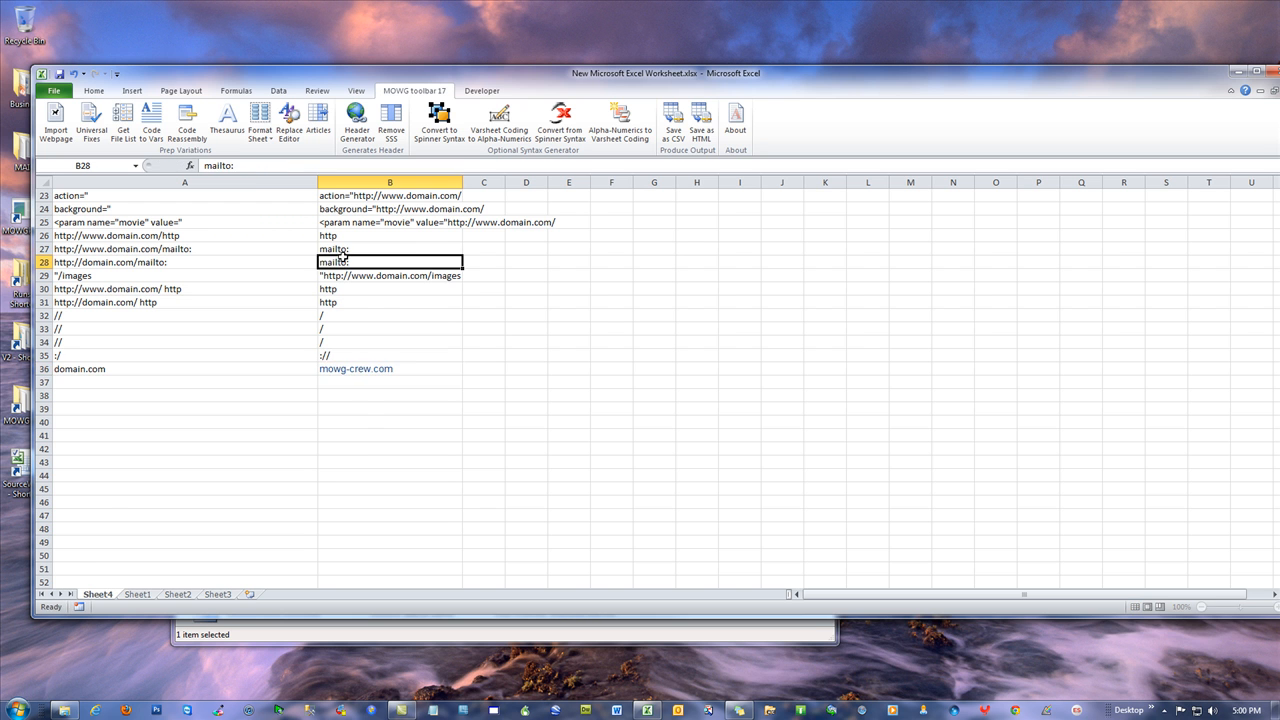
scroll(422, 344, up, 7)
click(380, 245)
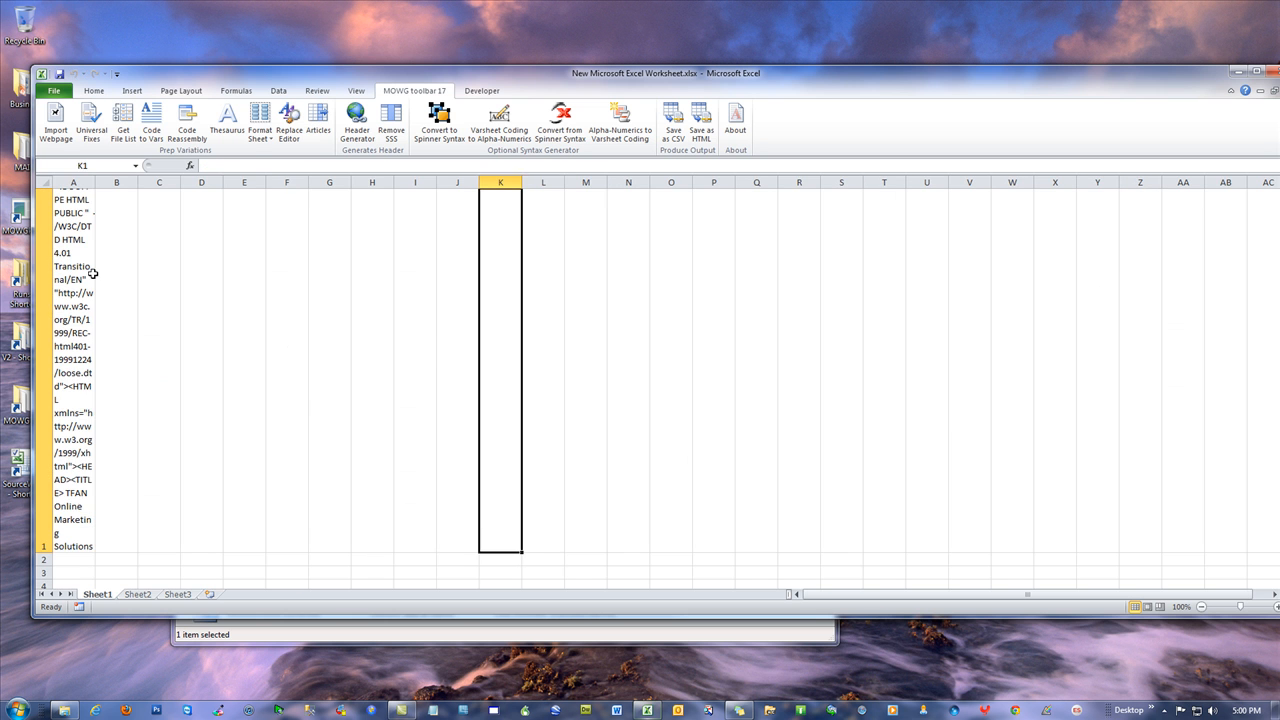
Check the domain.com entry at the end of the Universal Fixes list and run all its replacements on the imported code
click(92, 122)
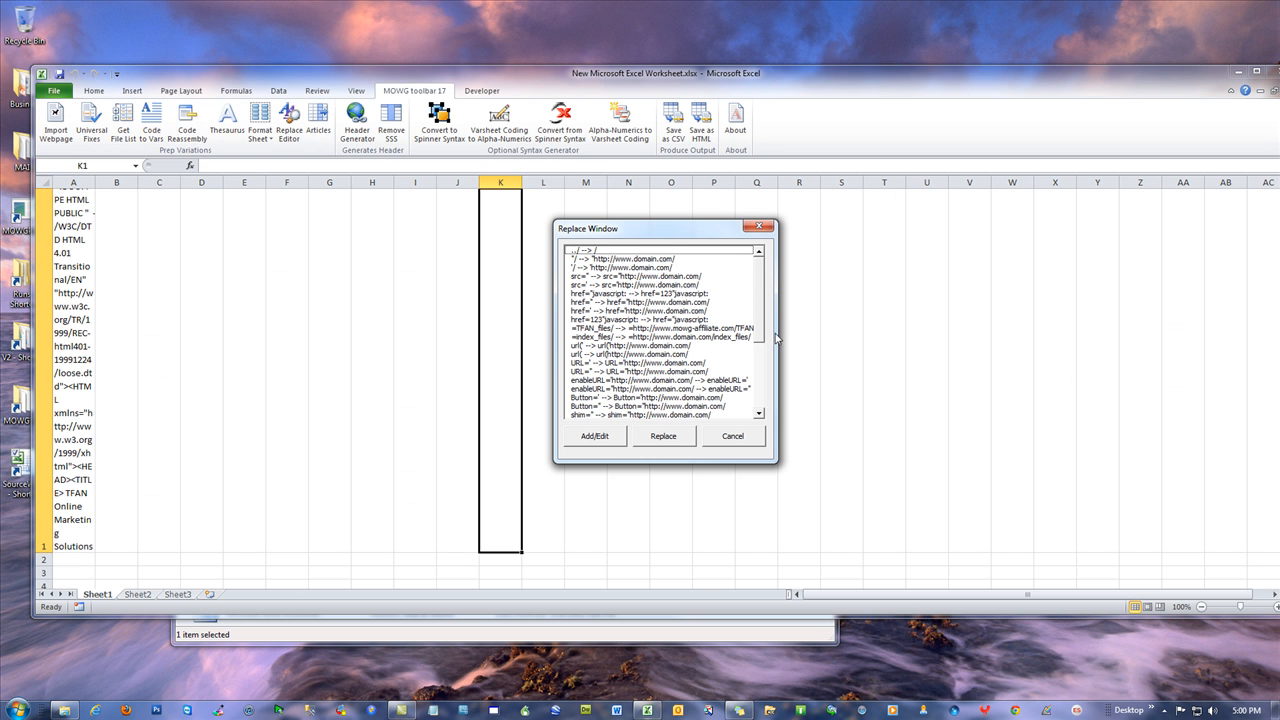
drag(763, 285, 760, 368)
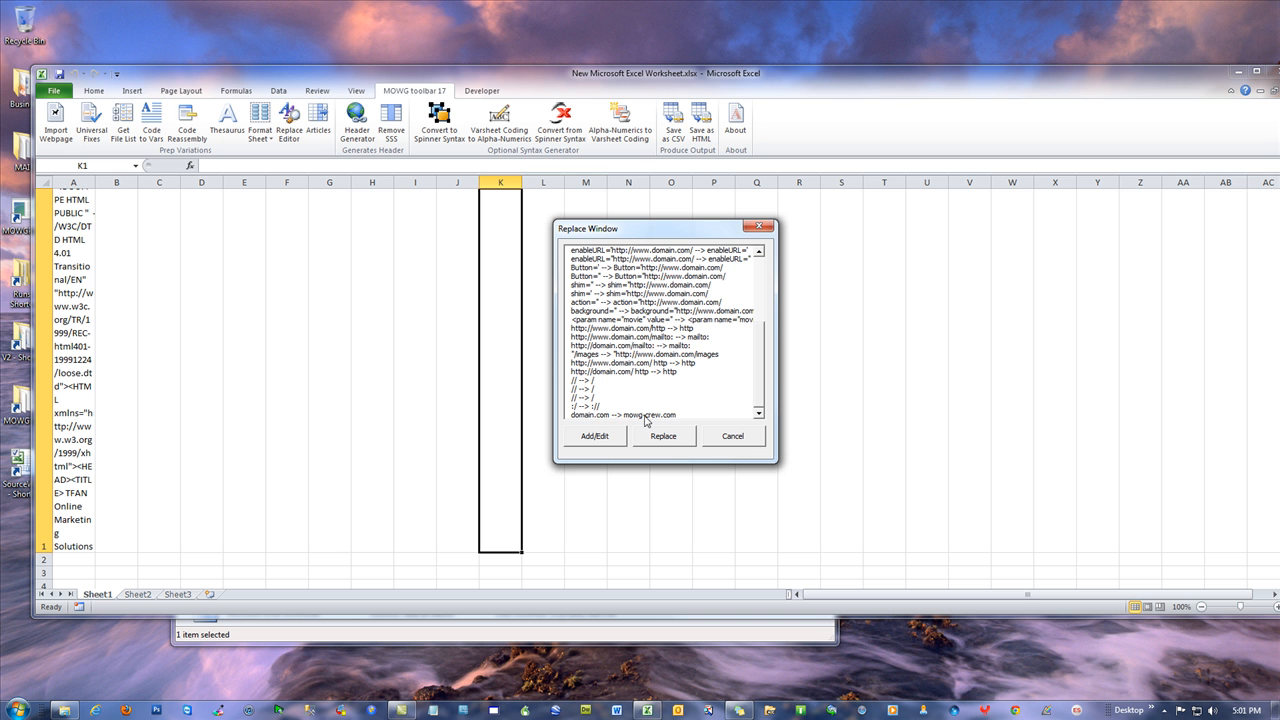
click(665, 444)
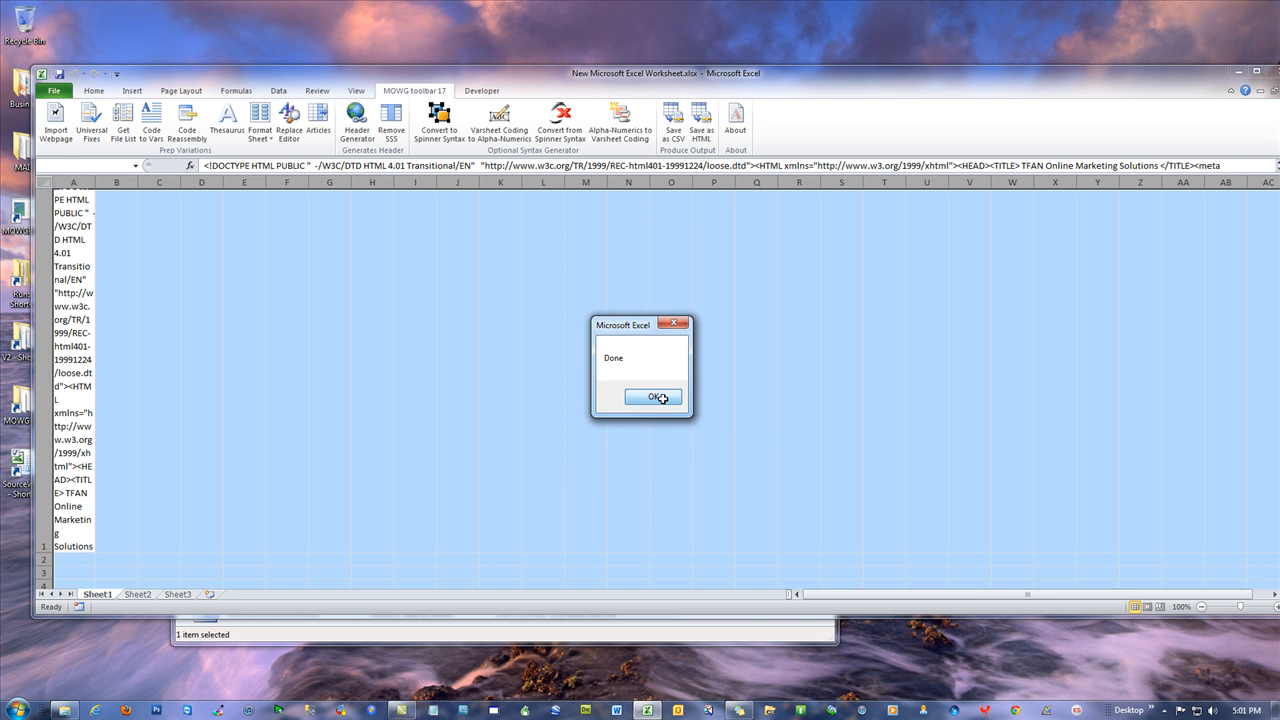
click(654, 400)
click(486, 277)
Open index.html from New folder in the browser and look through the rendered page
drag(518, 83, 1235, 201)
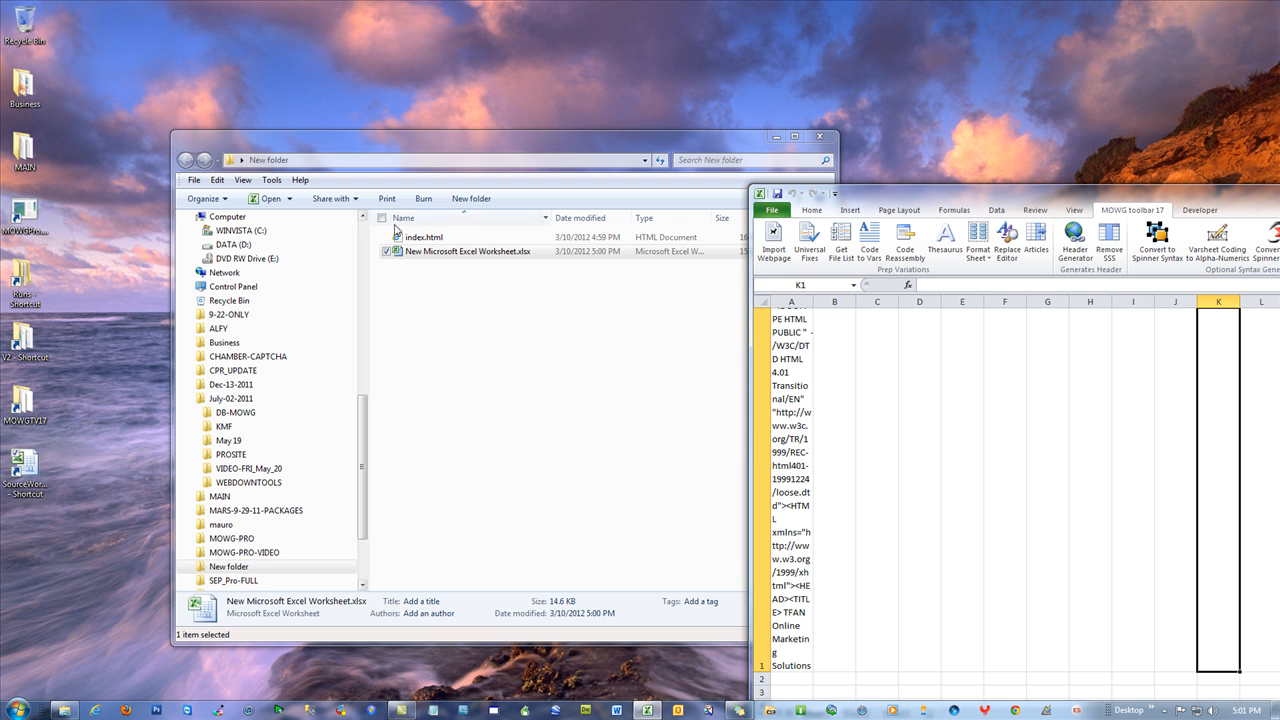
double_click(421, 237)
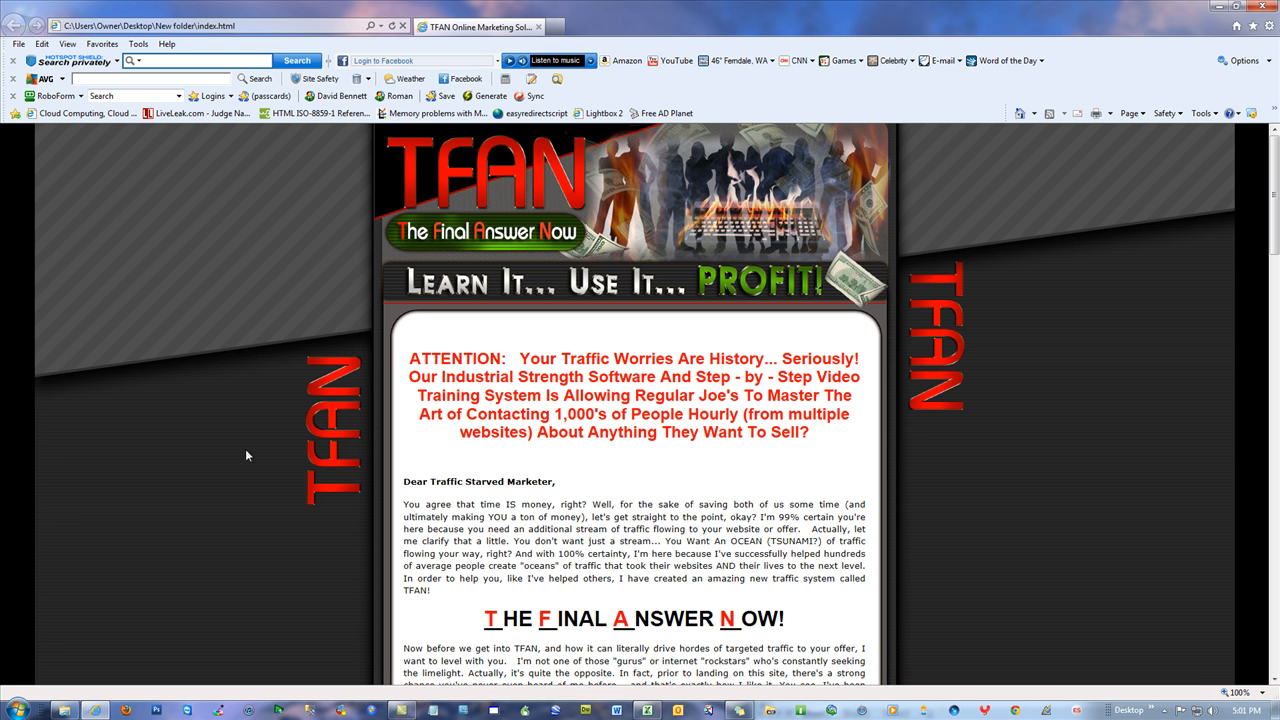
scroll(279, 391, down, 10)
scroll(280, 391, up, 7)
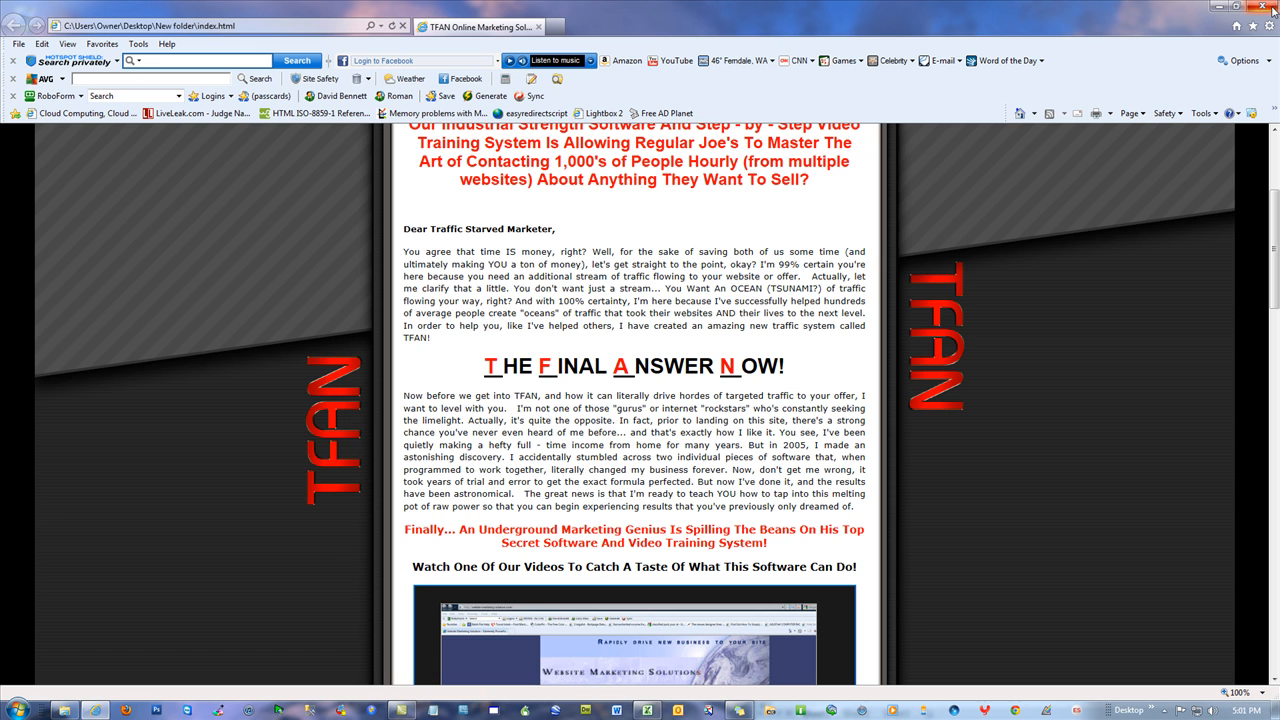
Search the source code of index.html for mowg-crew, and close the source view and the browser
right_click(180, 199)
click(250, 413)
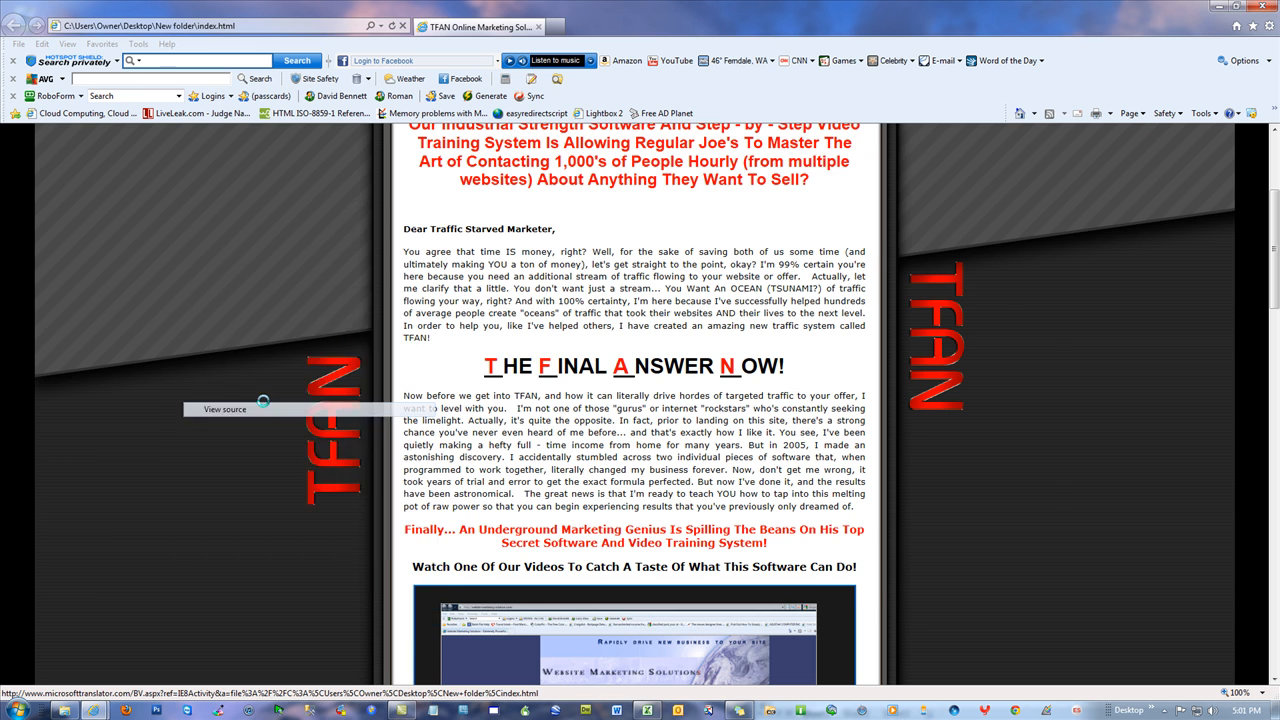
click(120, 110)
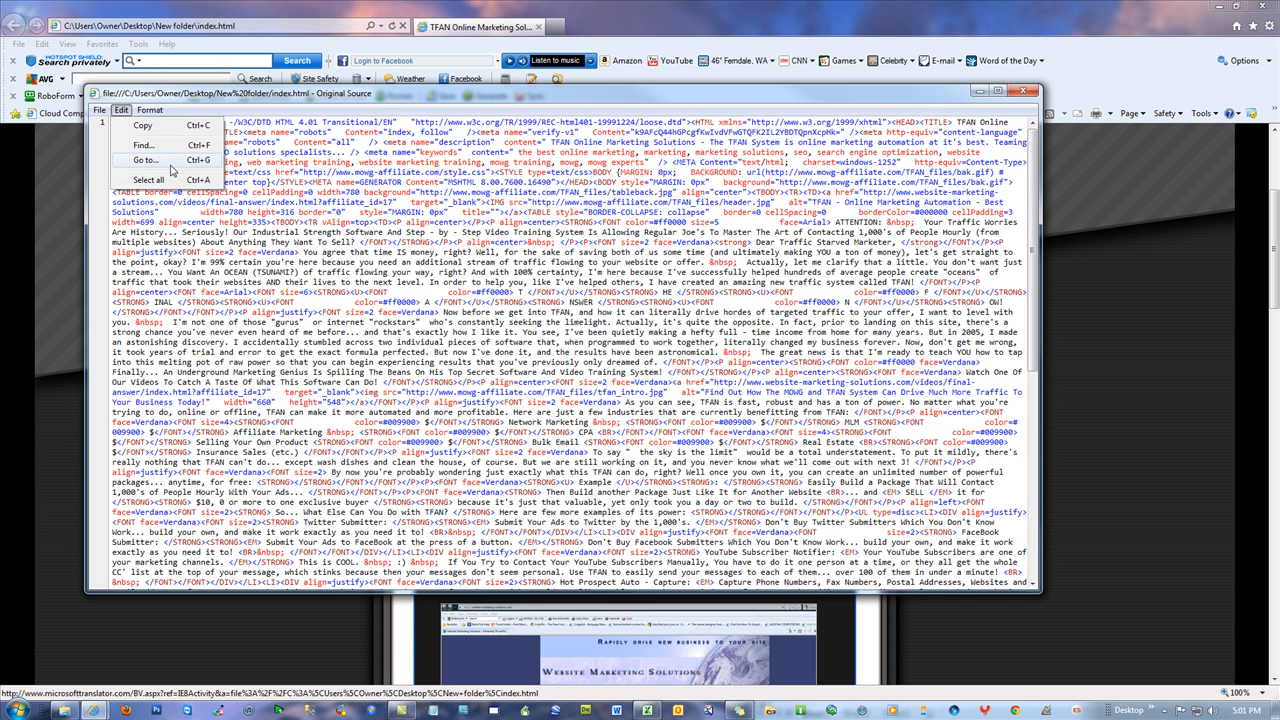
click(140, 143)
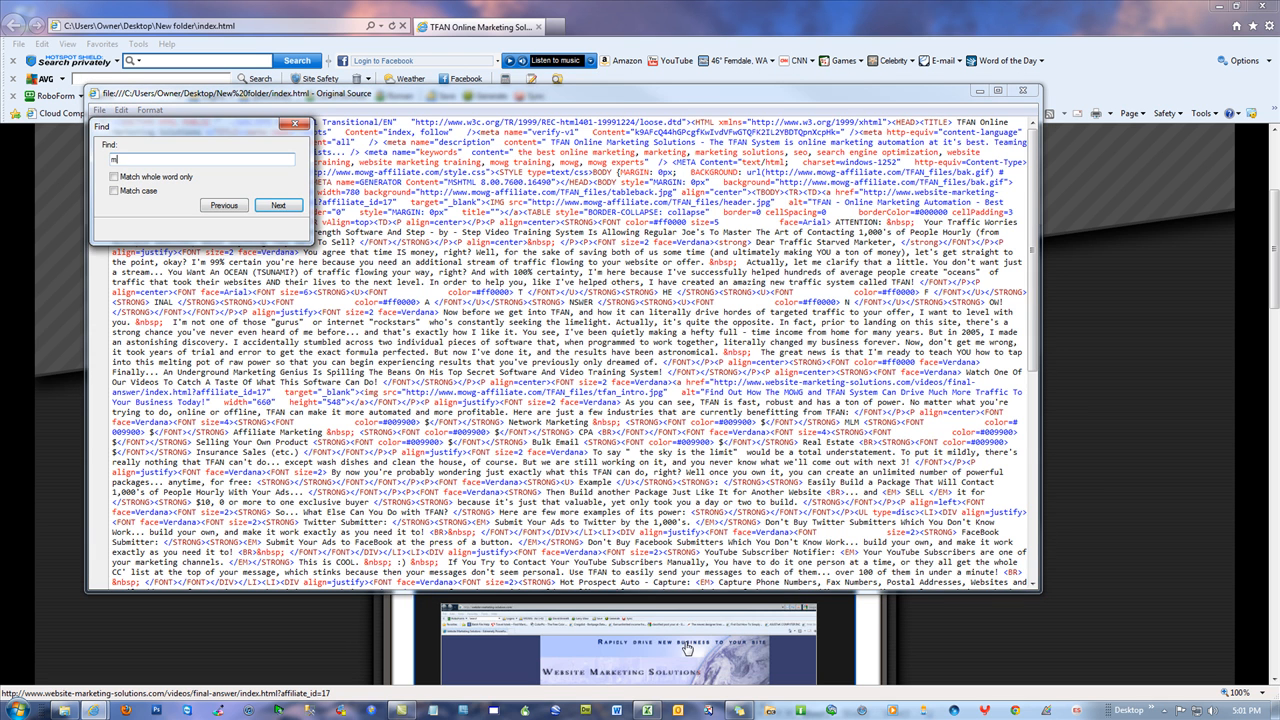
key(Return)
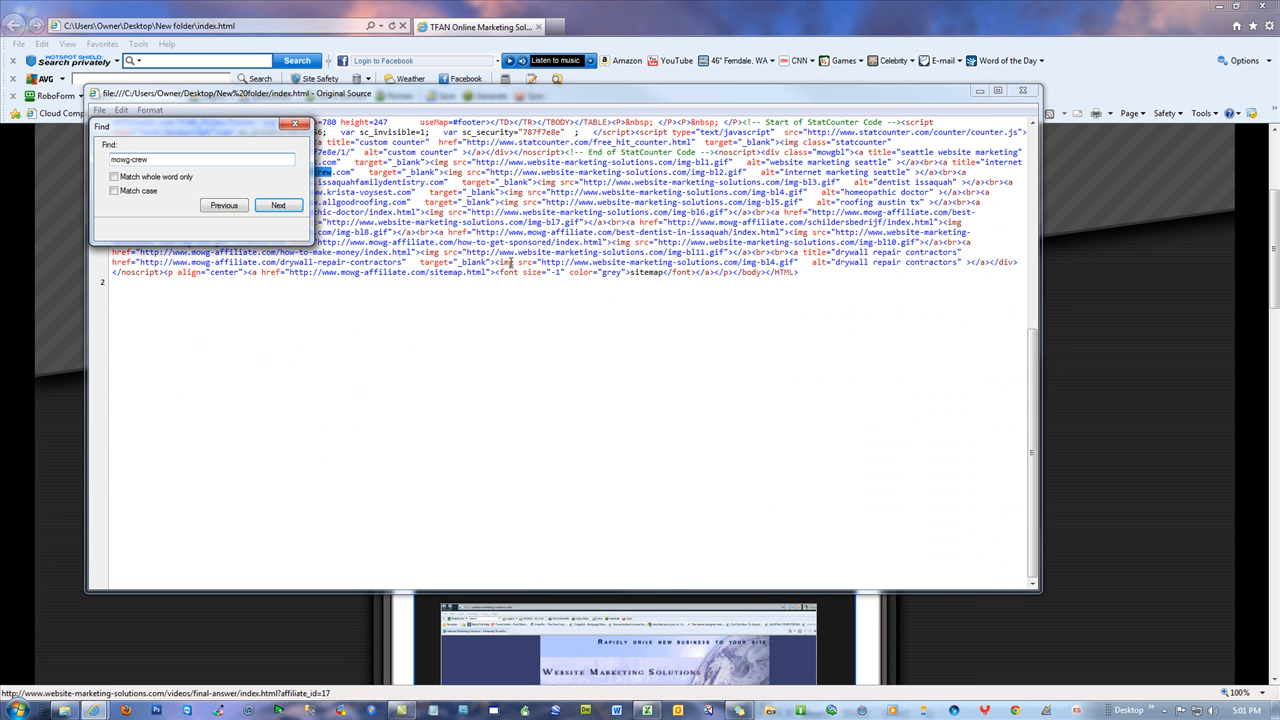
click(290, 126)
click(1022, 90)
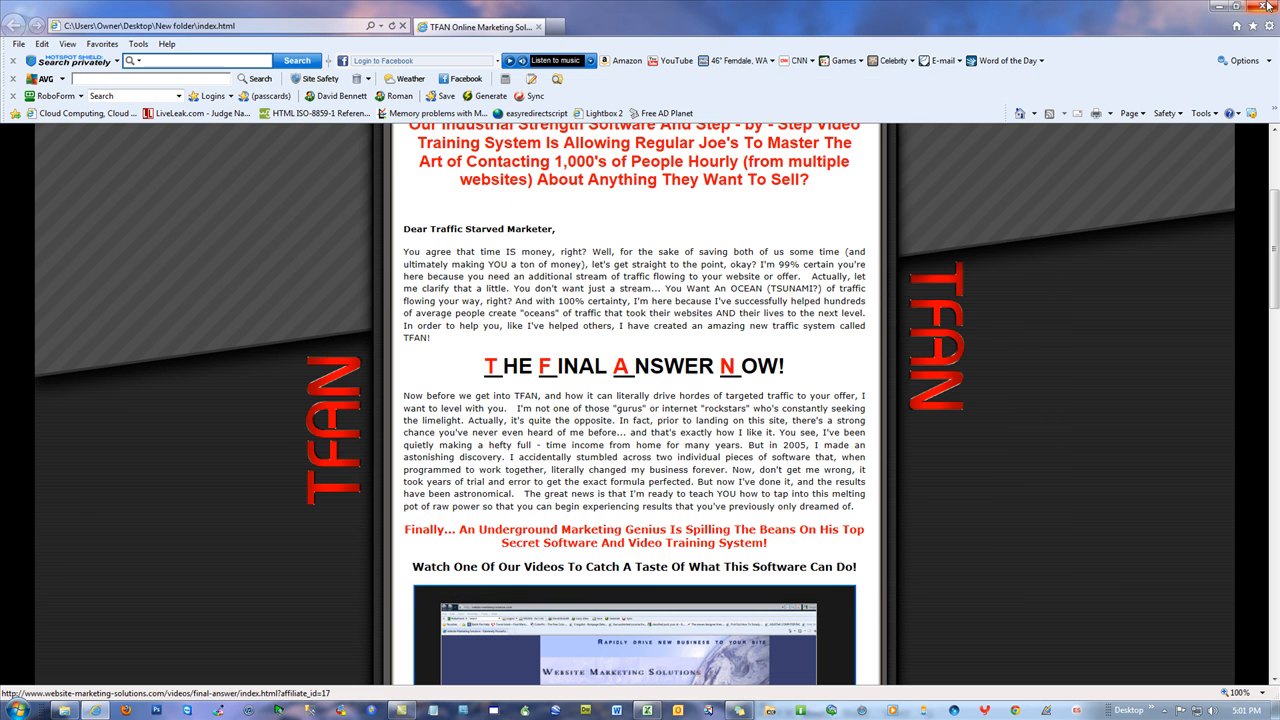
click(1270, 7)
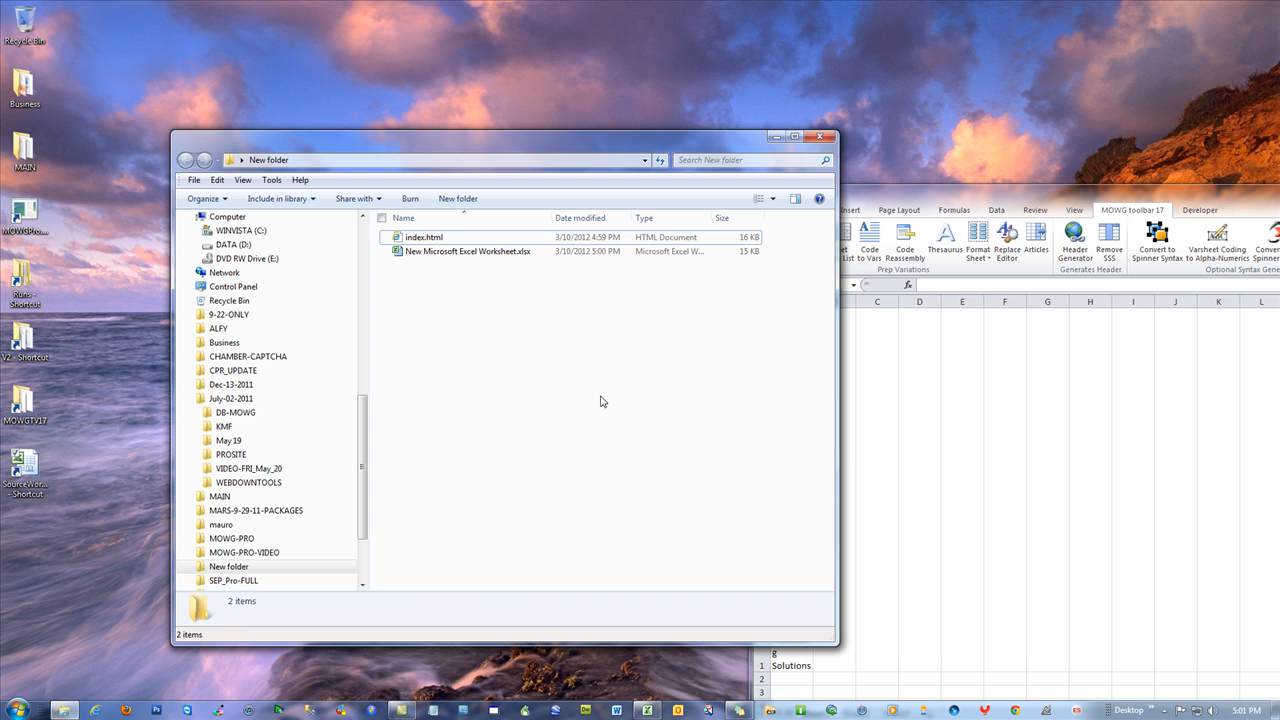
Return to the worksheet and delete columns A through L to remove the imported page code
drag(1083, 204, 430, 66)
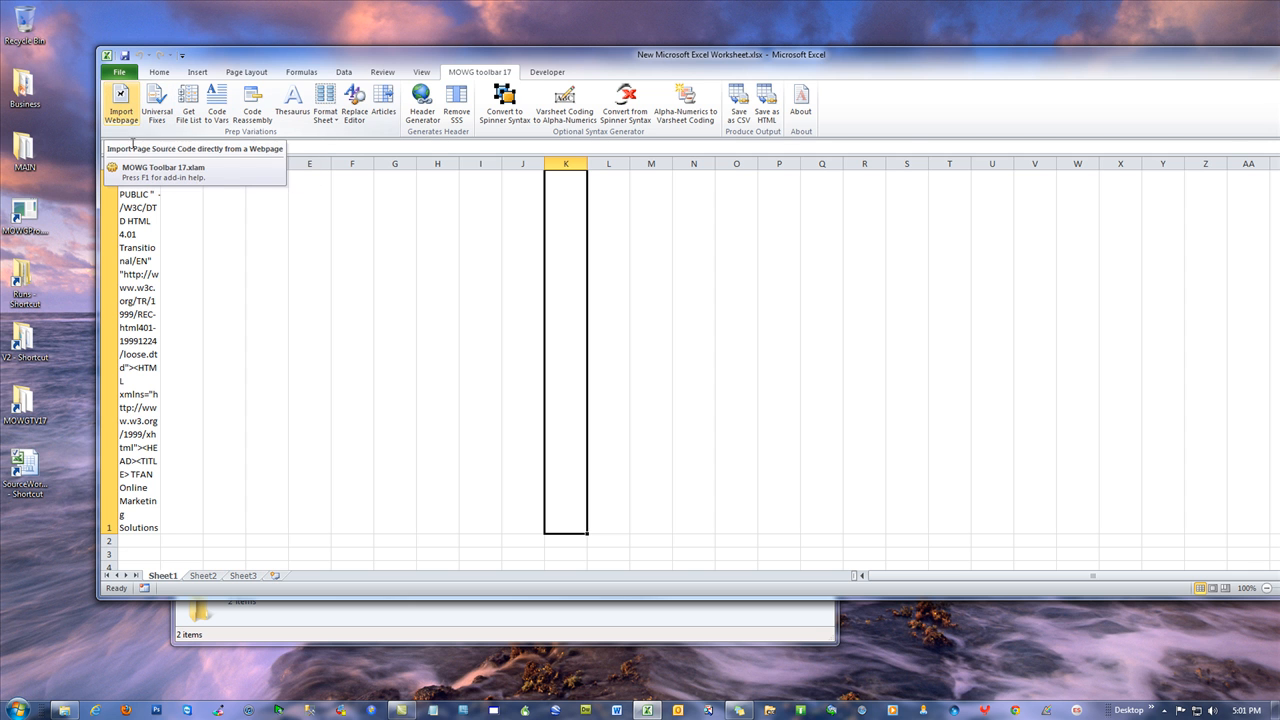
drag(139, 164, 591, 190)
right_click(340, 314)
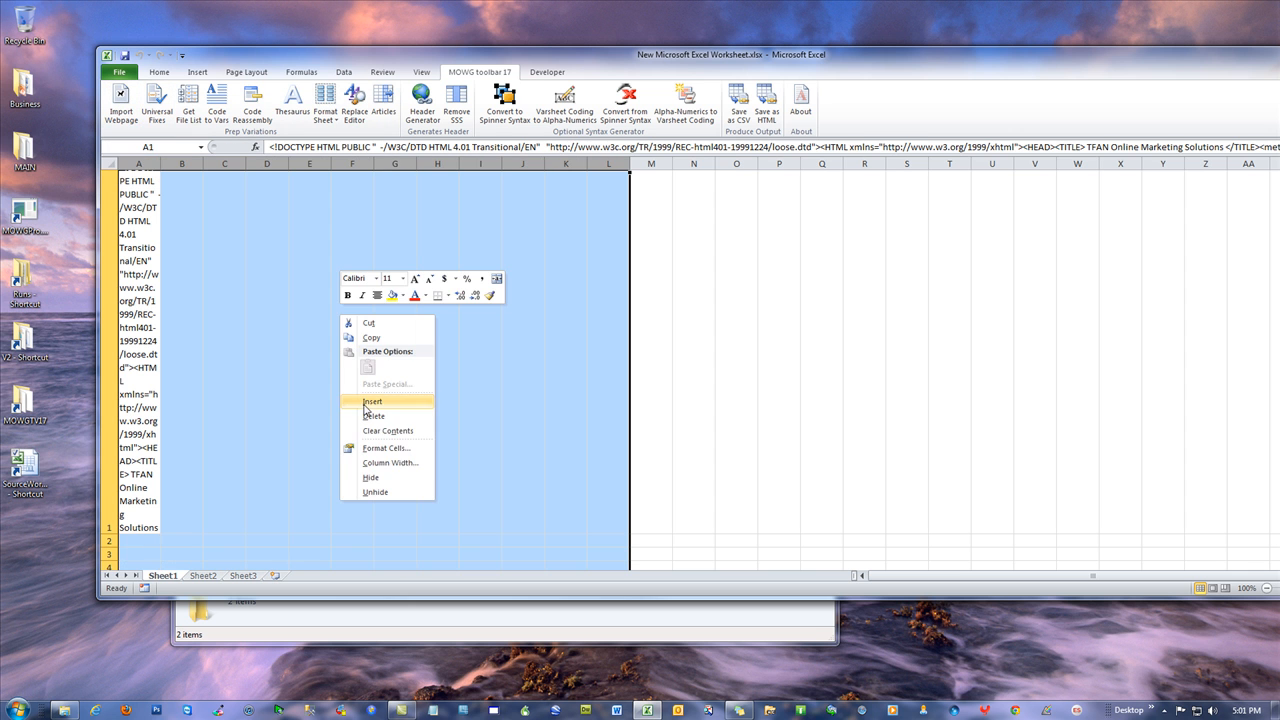
click(372, 415)
click(534, 309)
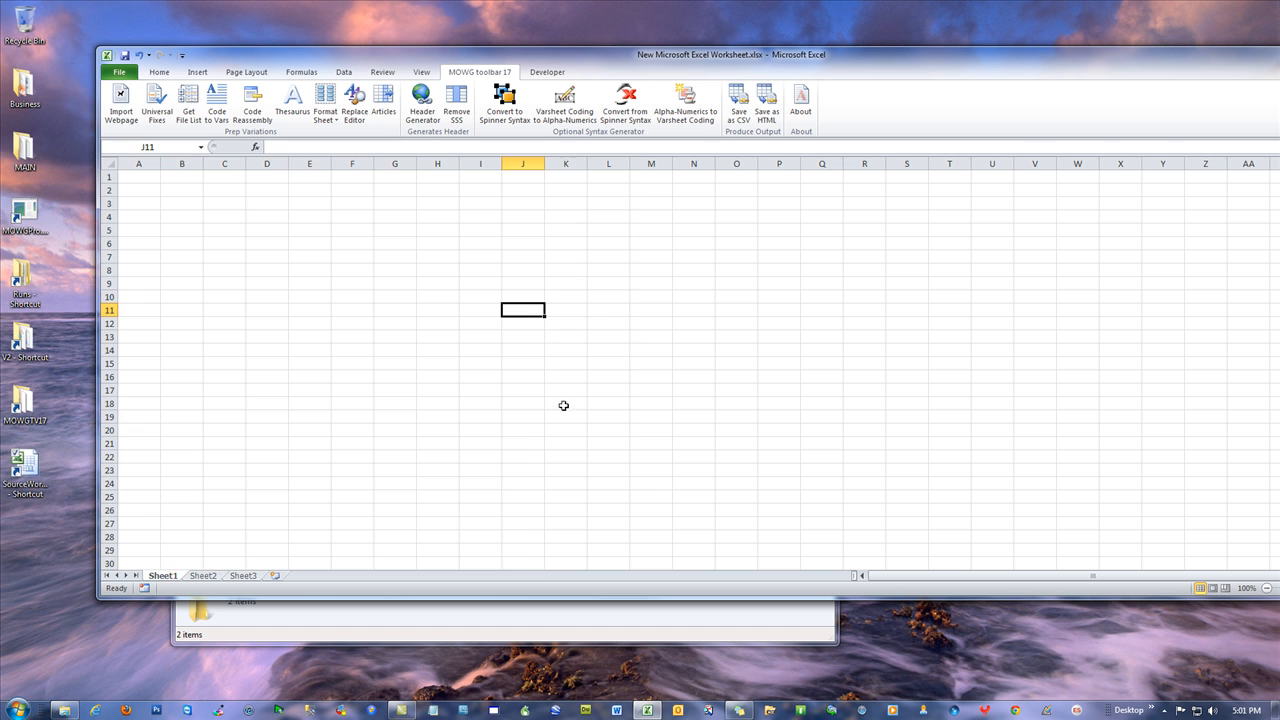
Import the webpage from mowg-affiliate.com into the emptied sheet, overwriting the existing index.html
click(120, 102)
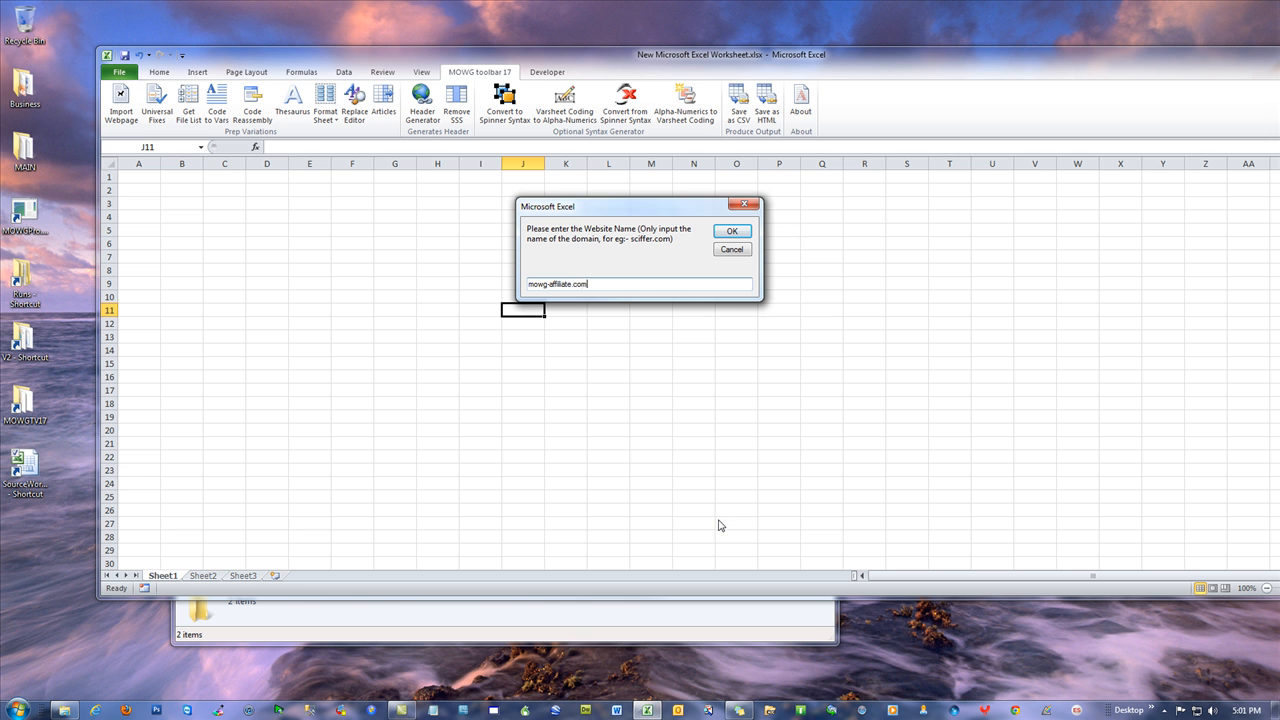
key(Return)
click(732, 234)
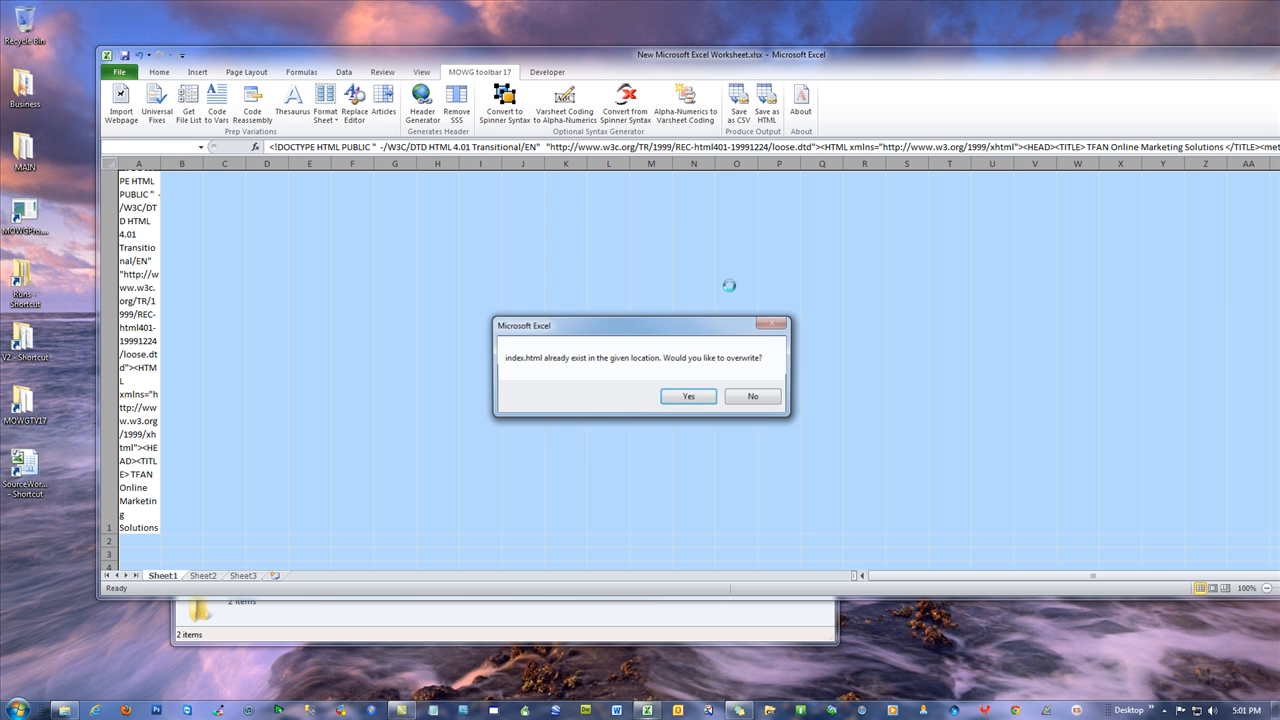
click(688, 396)
click(696, 399)
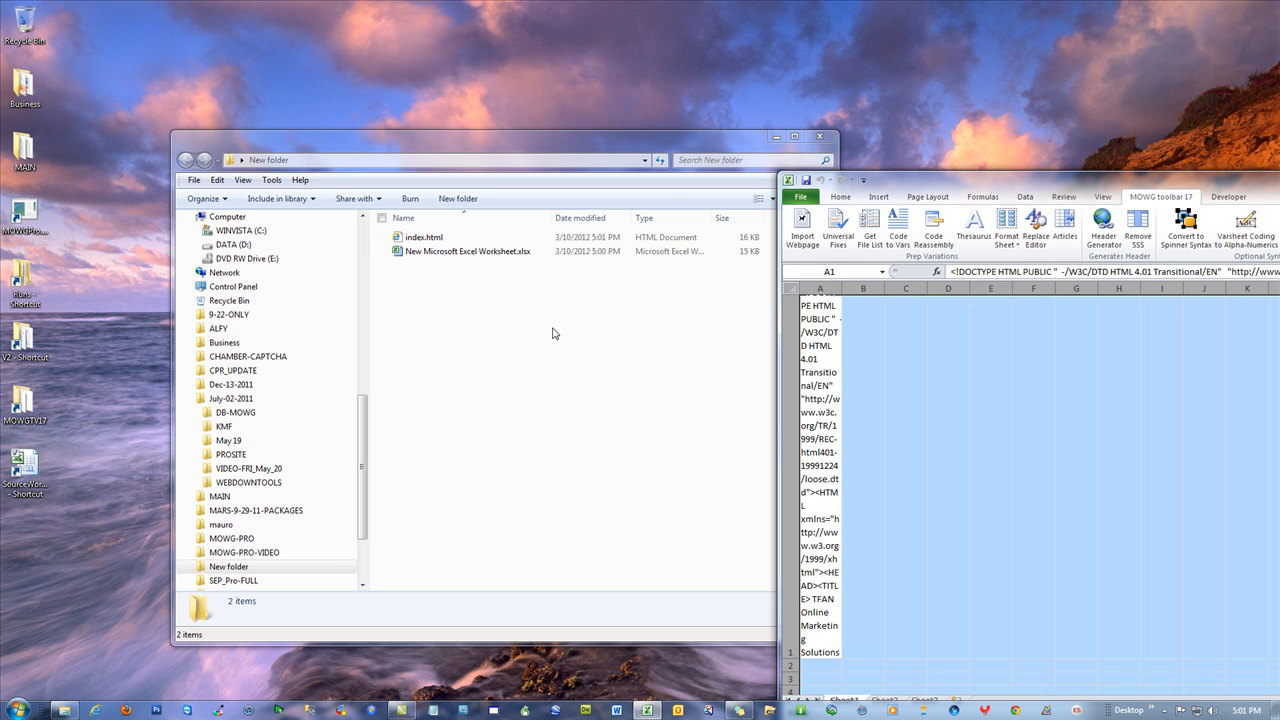
View the newly imported index.html in the browser, close it and return to the worksheet
double_click(440, 234)
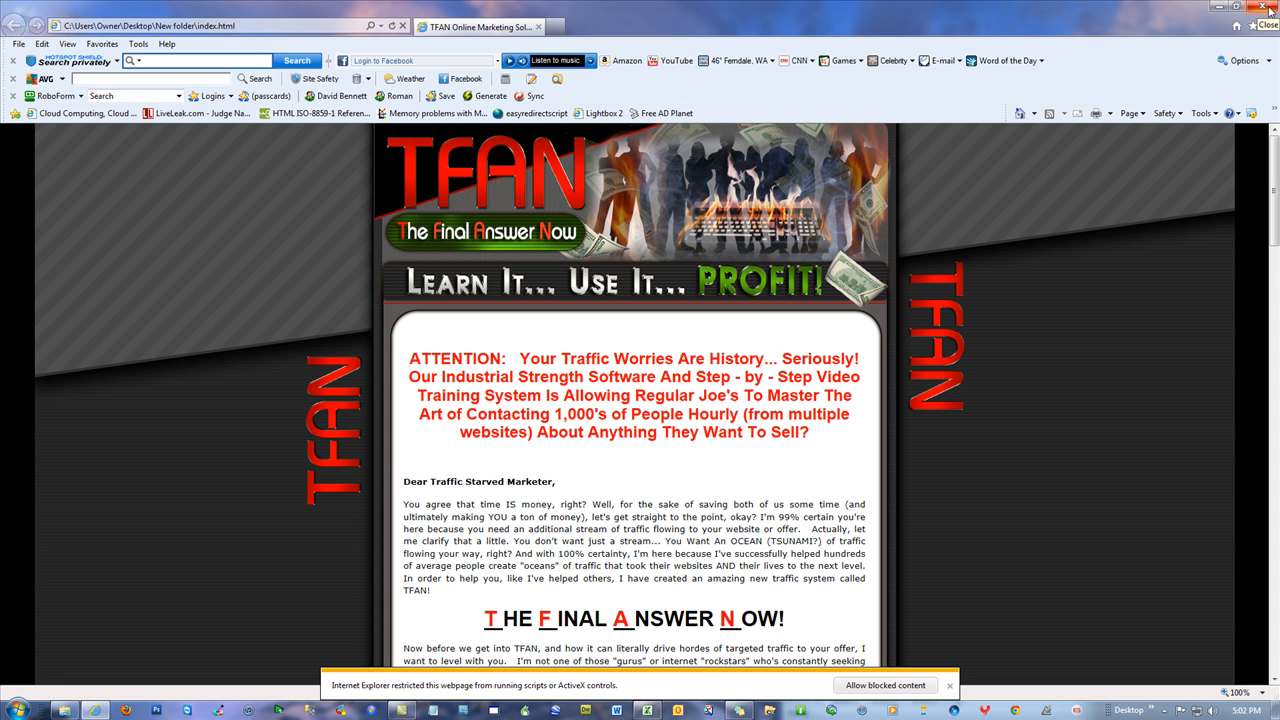
click(1268, 8)
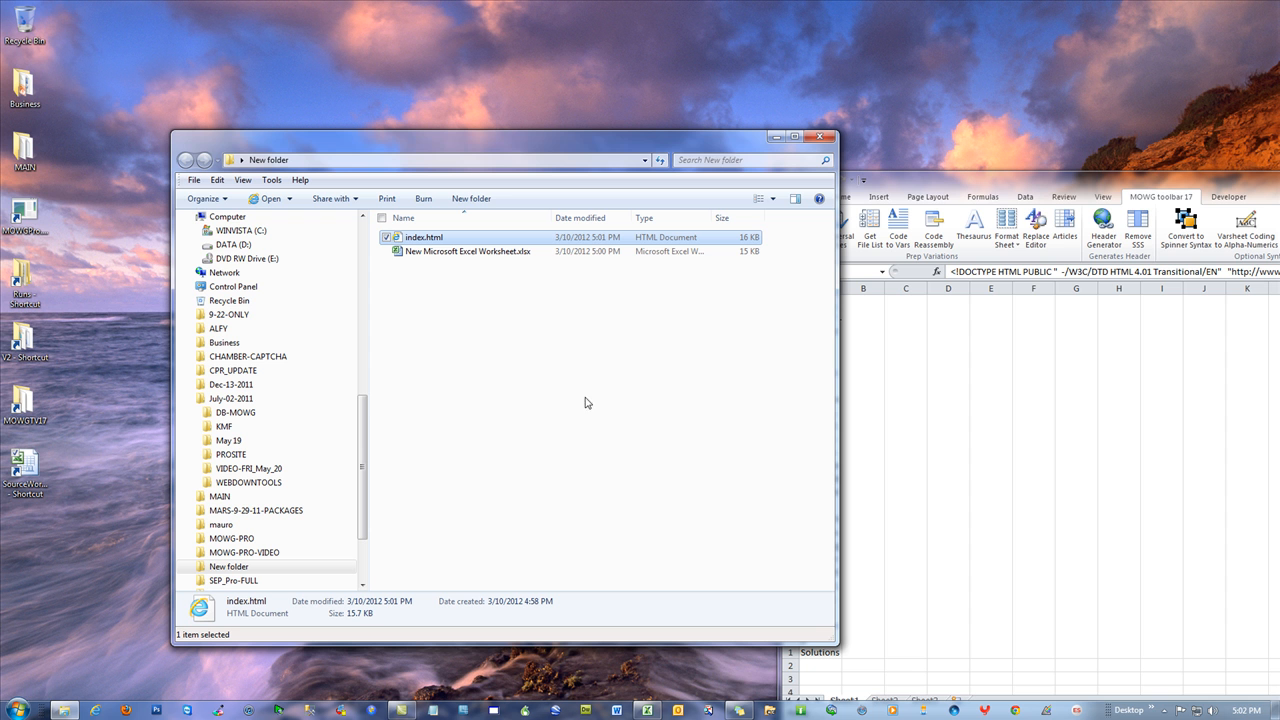
click(1160, 197)
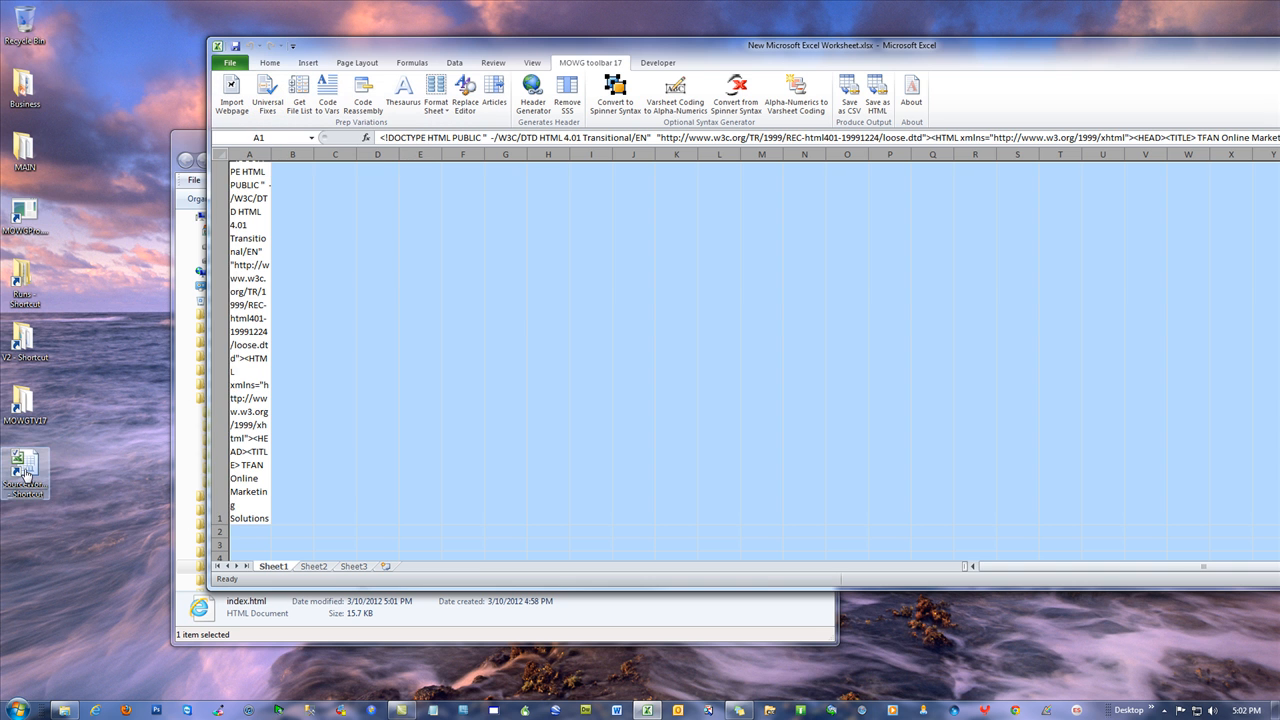
Open the MOWG Toolbar V17 program folder from the desktop, examine where SourceWorkbook.xls is stored, and close the folder
double_click(23, 402)
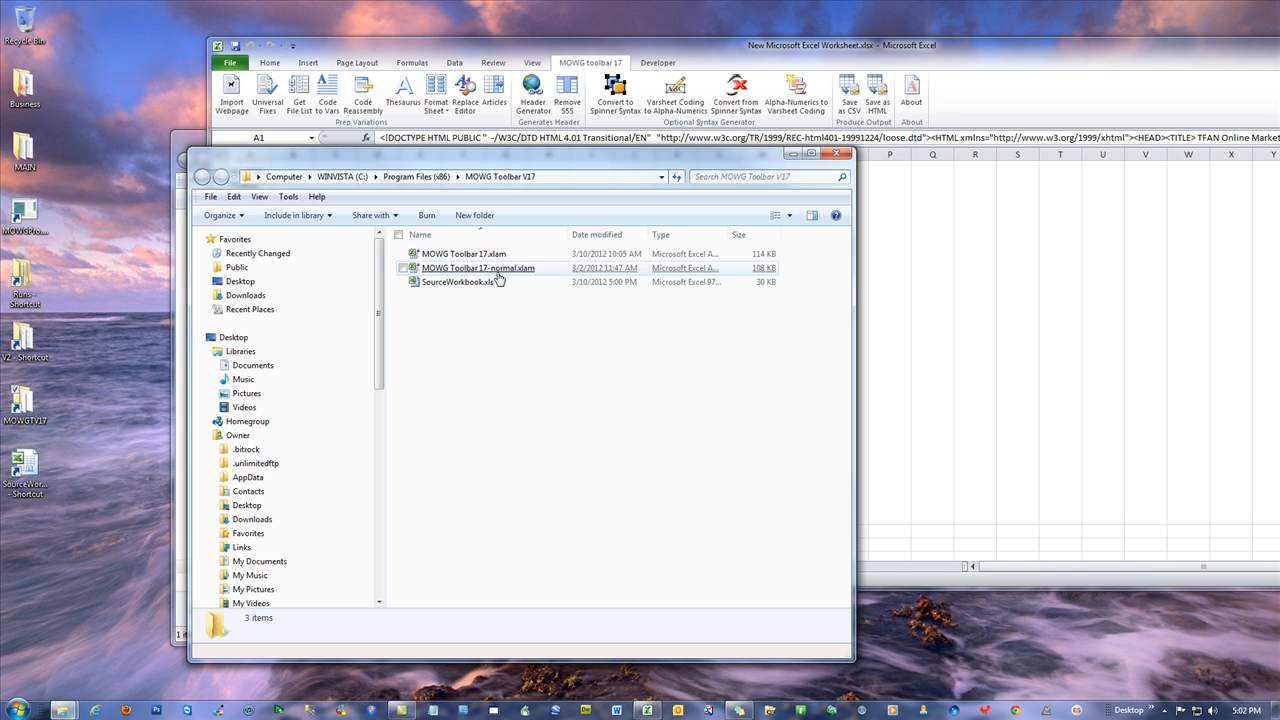
click(838, 154)
Return to the worksheet and convert the imported page code to variables with Code to Vars
click(940, 229)
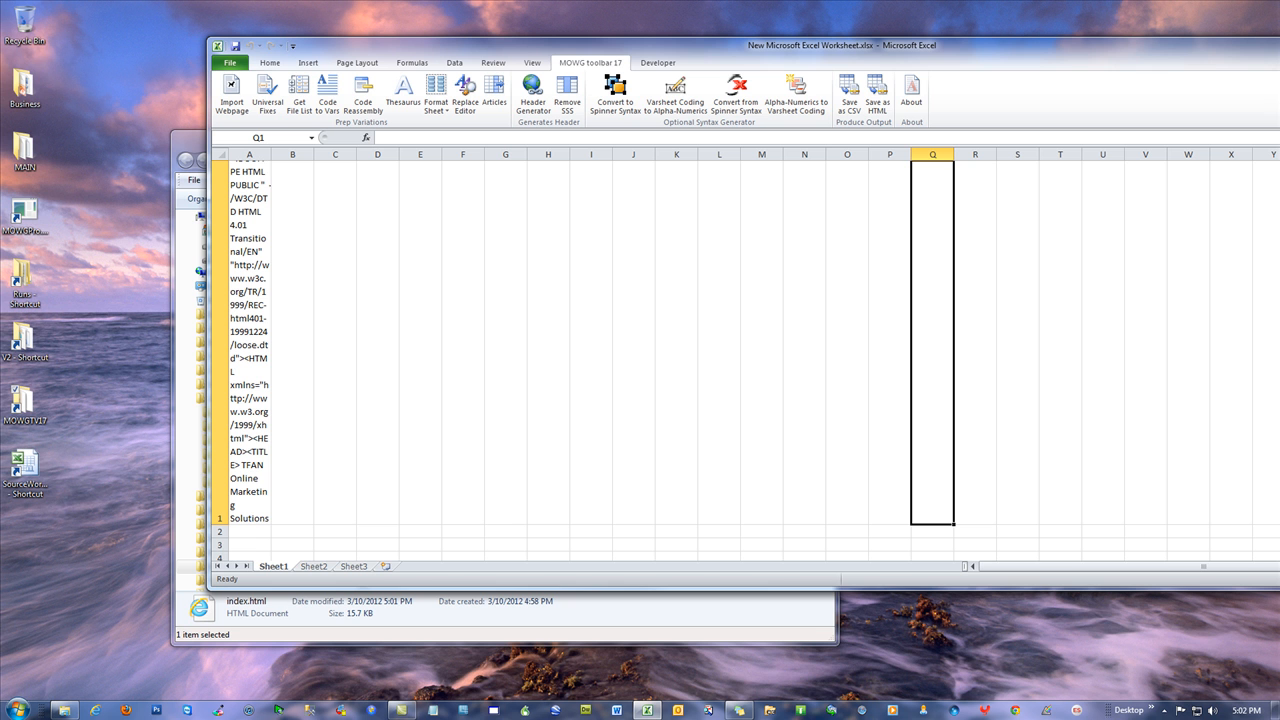
drag(665, 55, 489, 63)
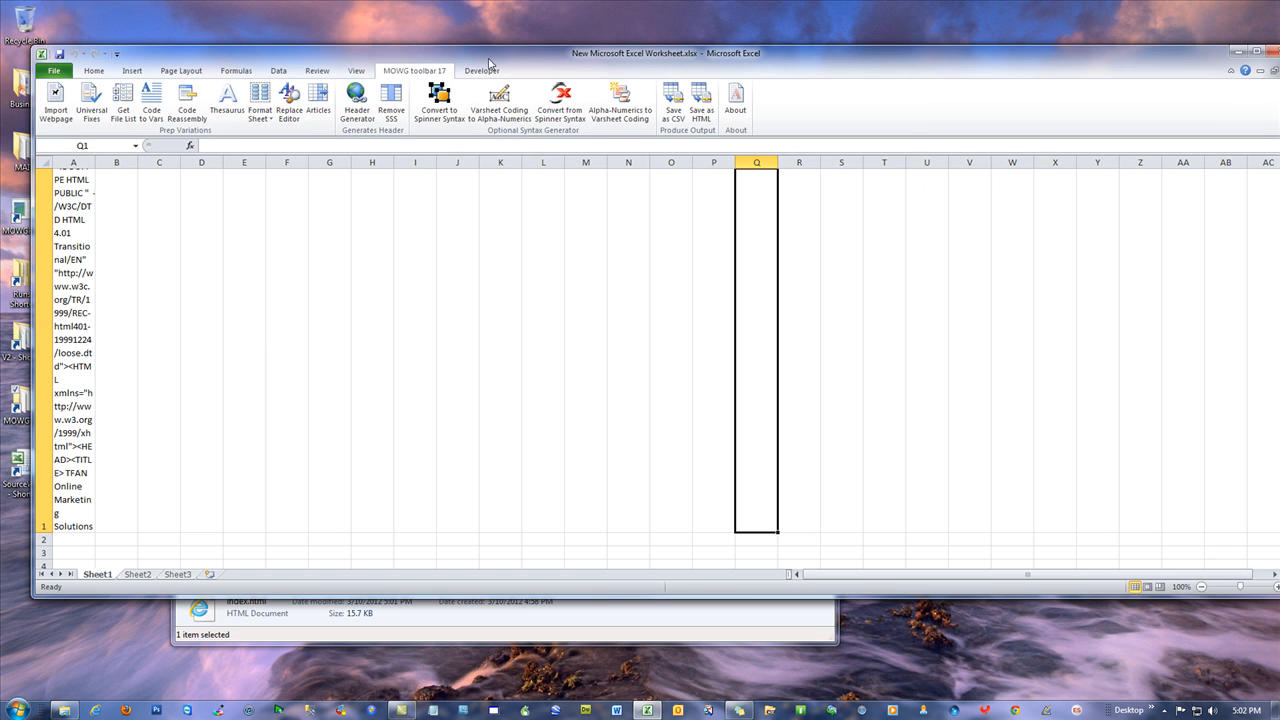
click(151, 110)
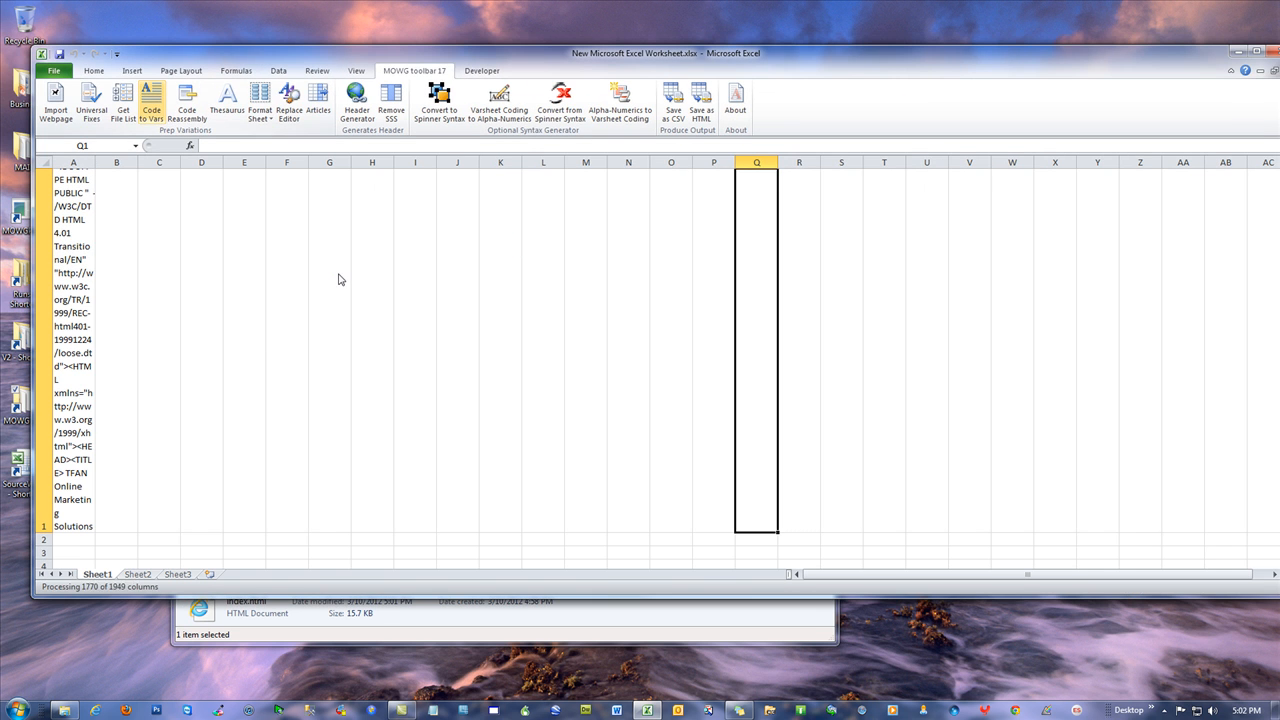
click(668, 398)
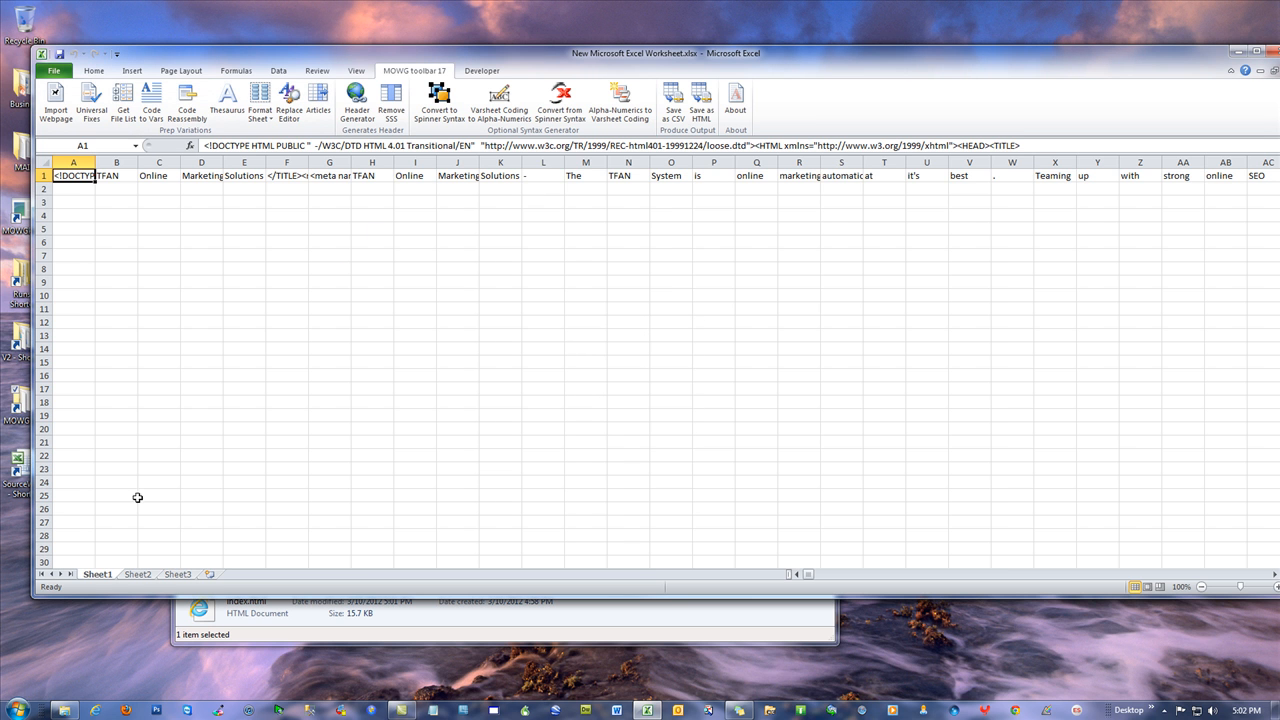
Run the Thesaurus on cells C1 through E1 to list synonyms below those three words
click(233, 97)
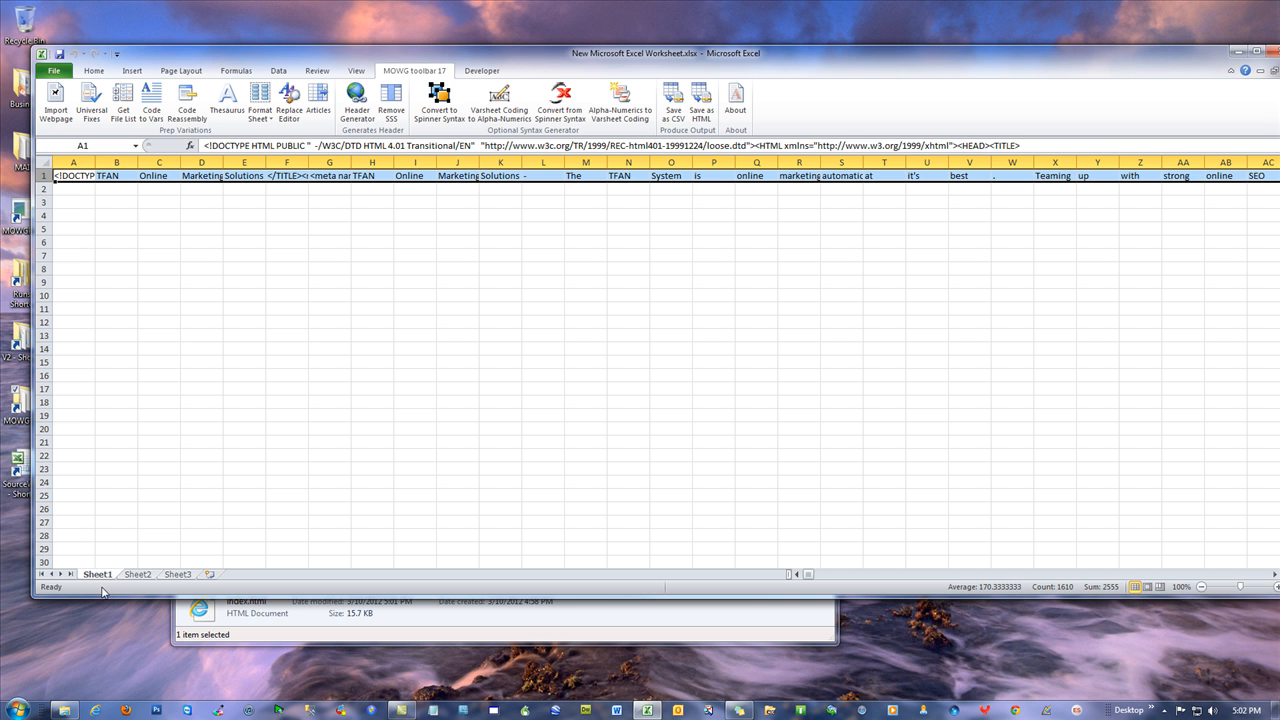
drag(155, 176, 250, 176)
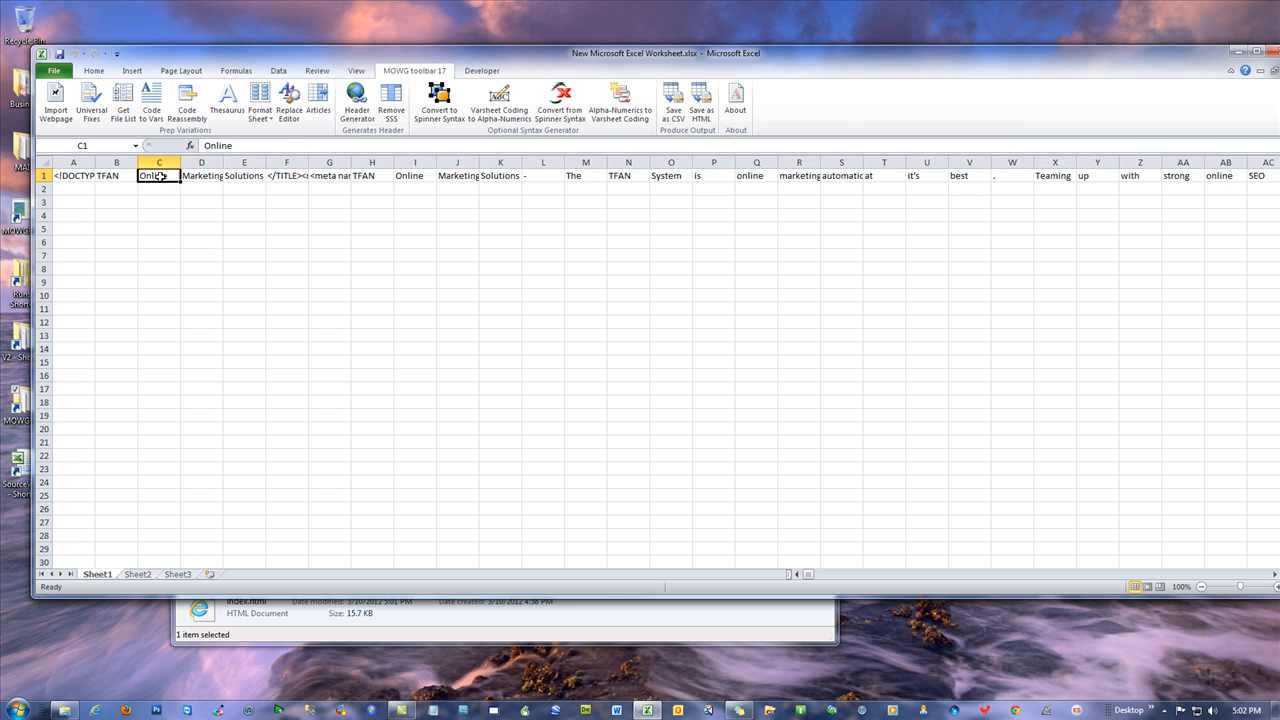
click(233, 97)
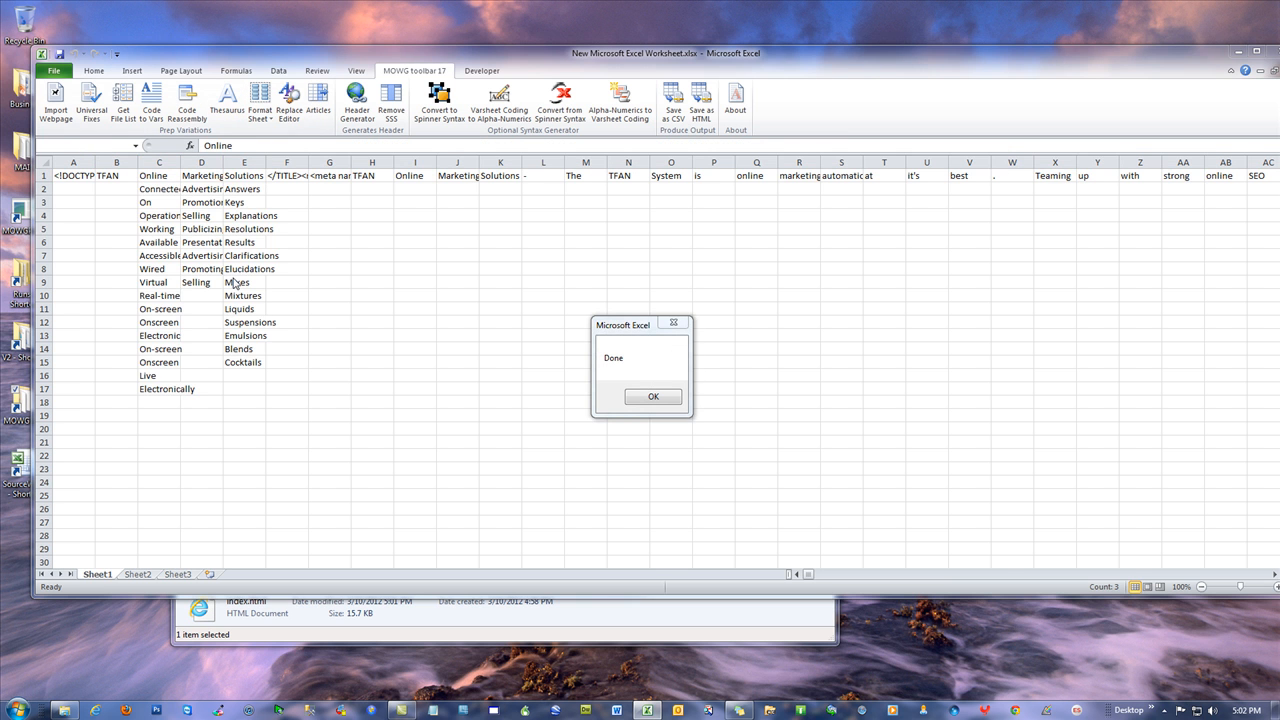
click(653, 398)
click(463, 349)
Clear the synonyms below the first-row words in columns C through E
click(160, 192)
drag(160, 192, 257, 440)
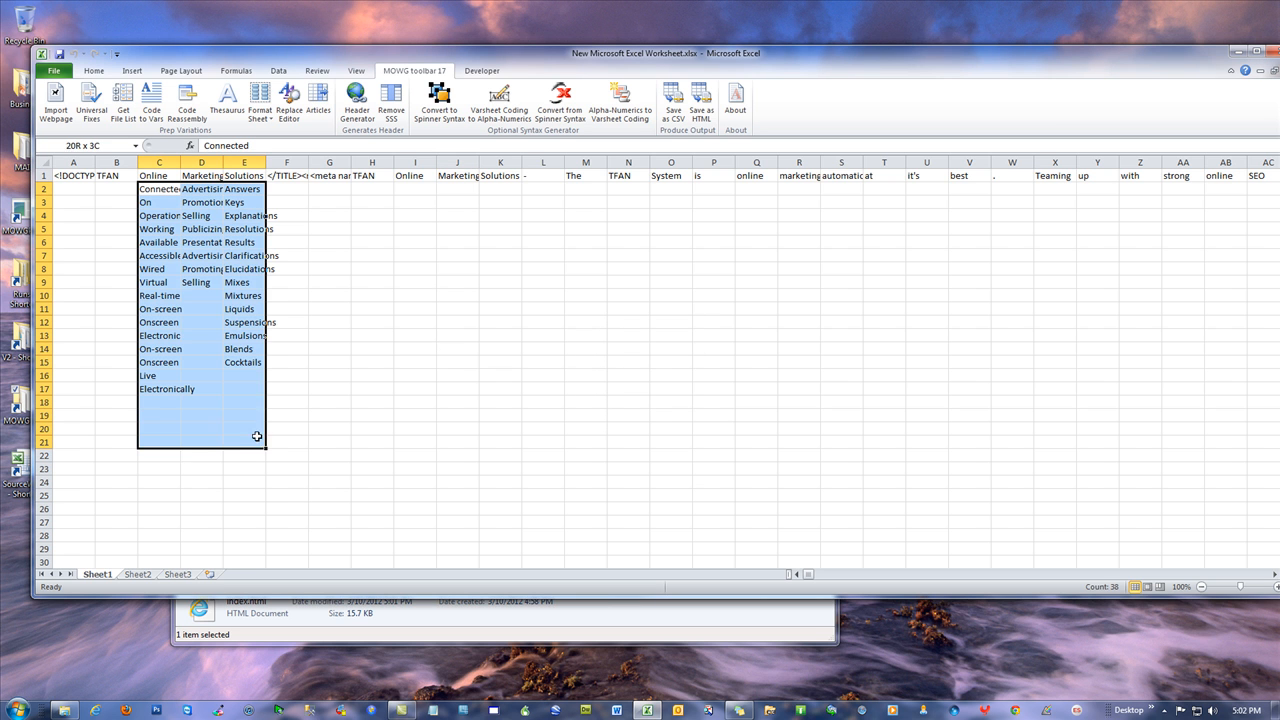
right_click(224, 292)
click(279, 398)
click(262, 381)
click(247, 430)
click(424, 340)
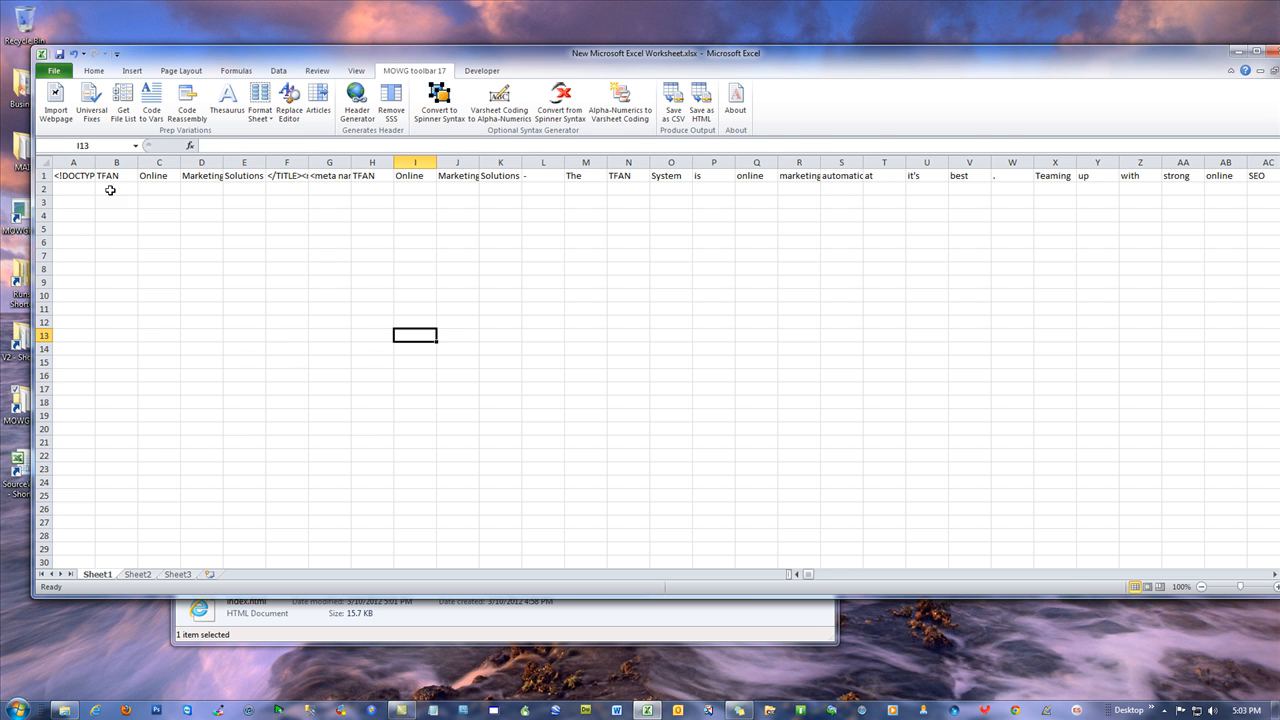
Run the Thesaurus on the whole of row 1 to generate synonyms for every word of the page
click(43, 175)
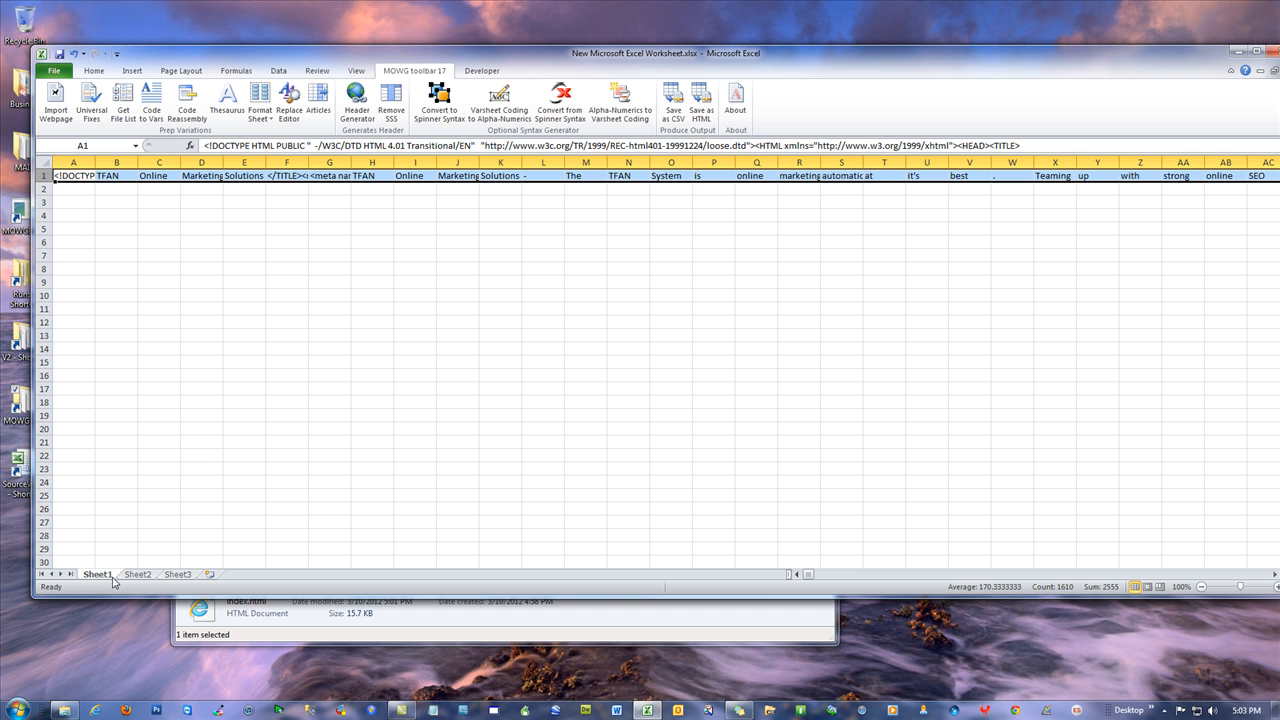
click(248, 283)
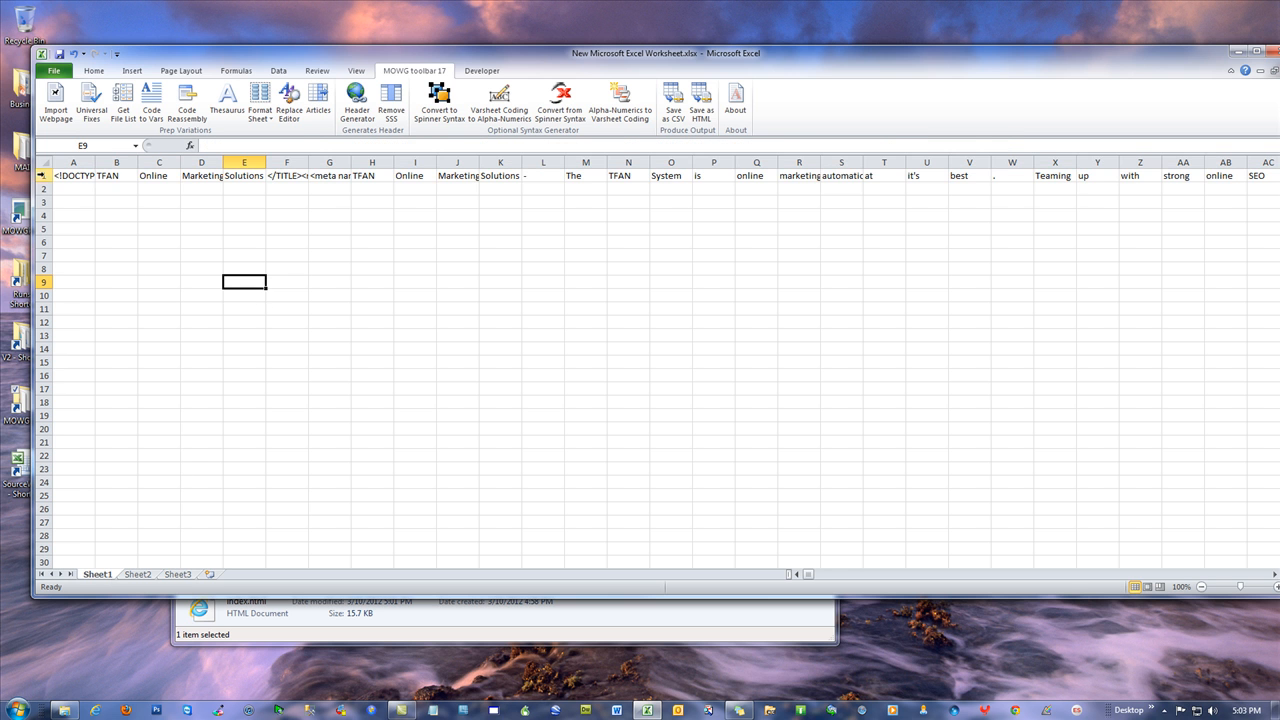
click(43, 175)
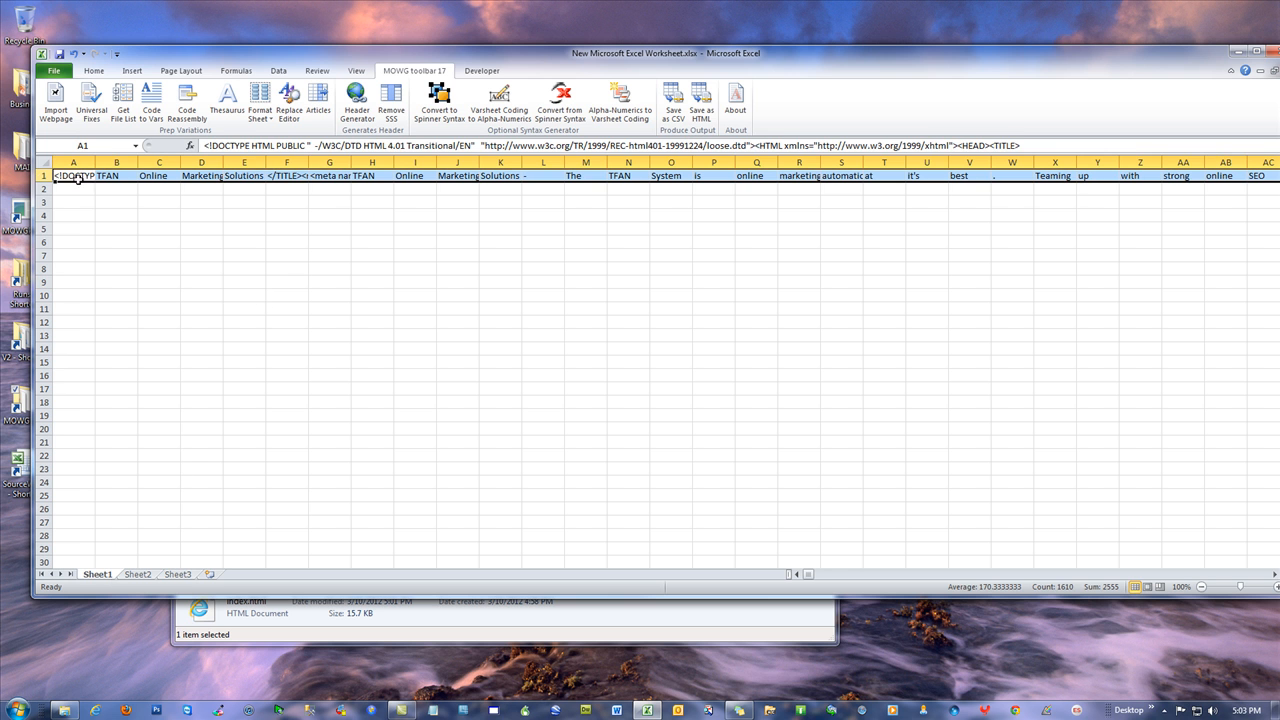
click(229, 103)
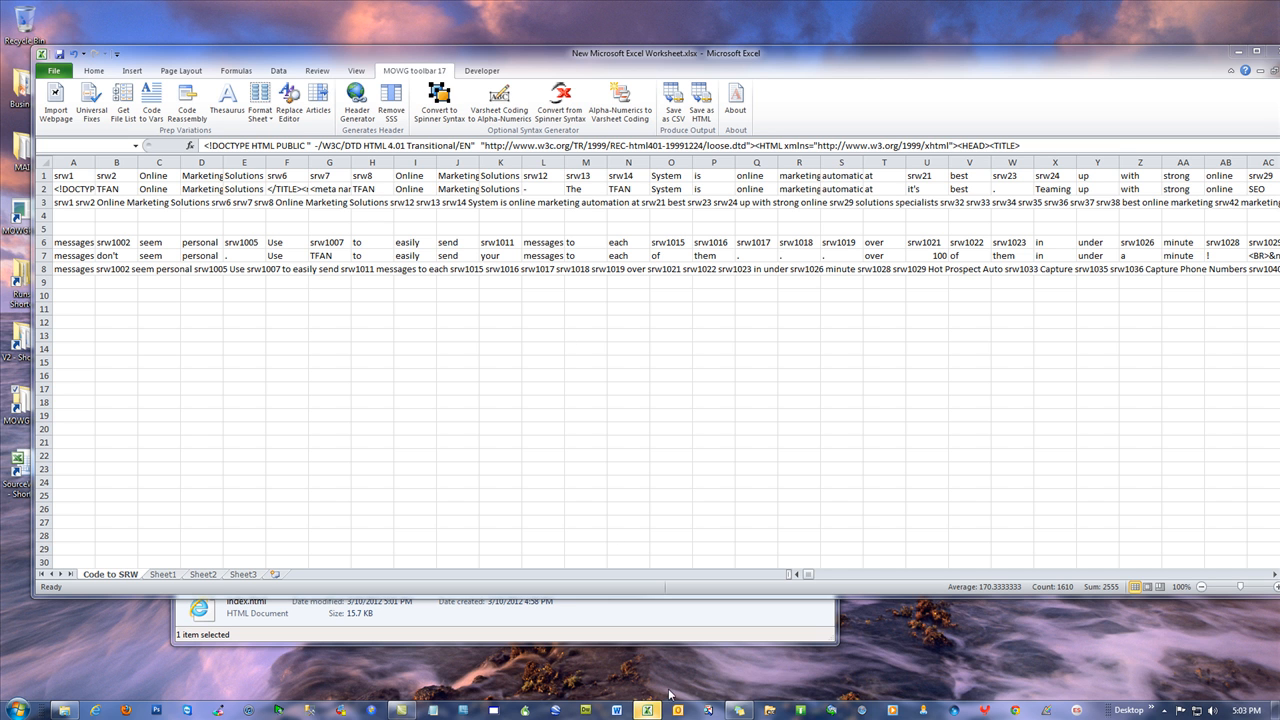
mouse_move(648, 708)
click(669, 398)
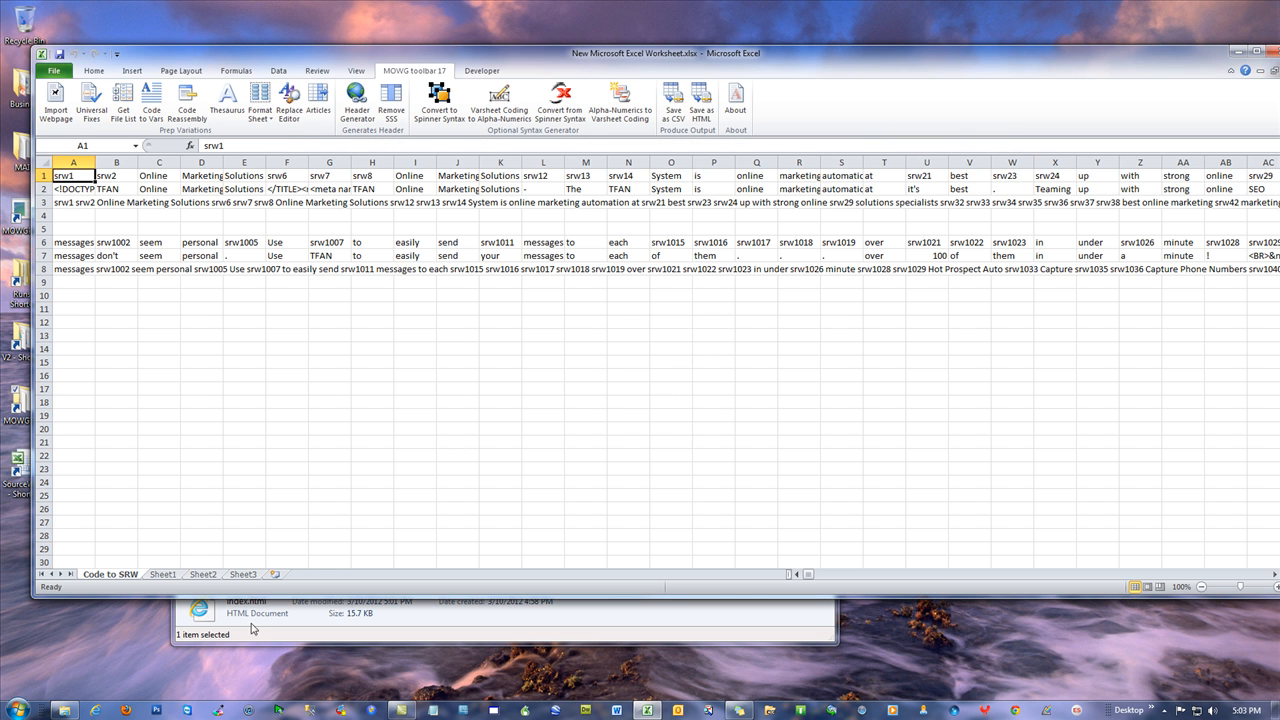
Switch to Sheet1 and examine the synonym lists generated below the row 1 words
click(163, 575)
click(415, 457)
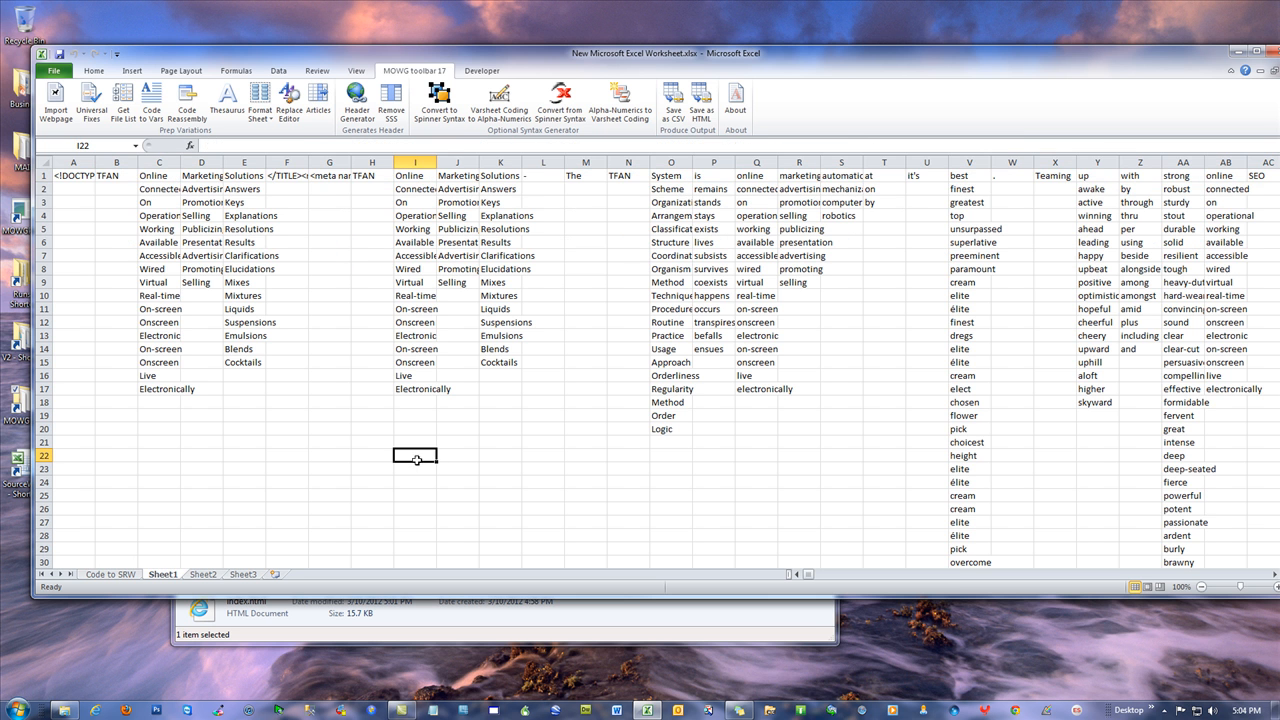
mouse_move(812, 575)
mouse_down()
mouse_move(852, 577)
mouse_move(803, 576)
mouse_up()
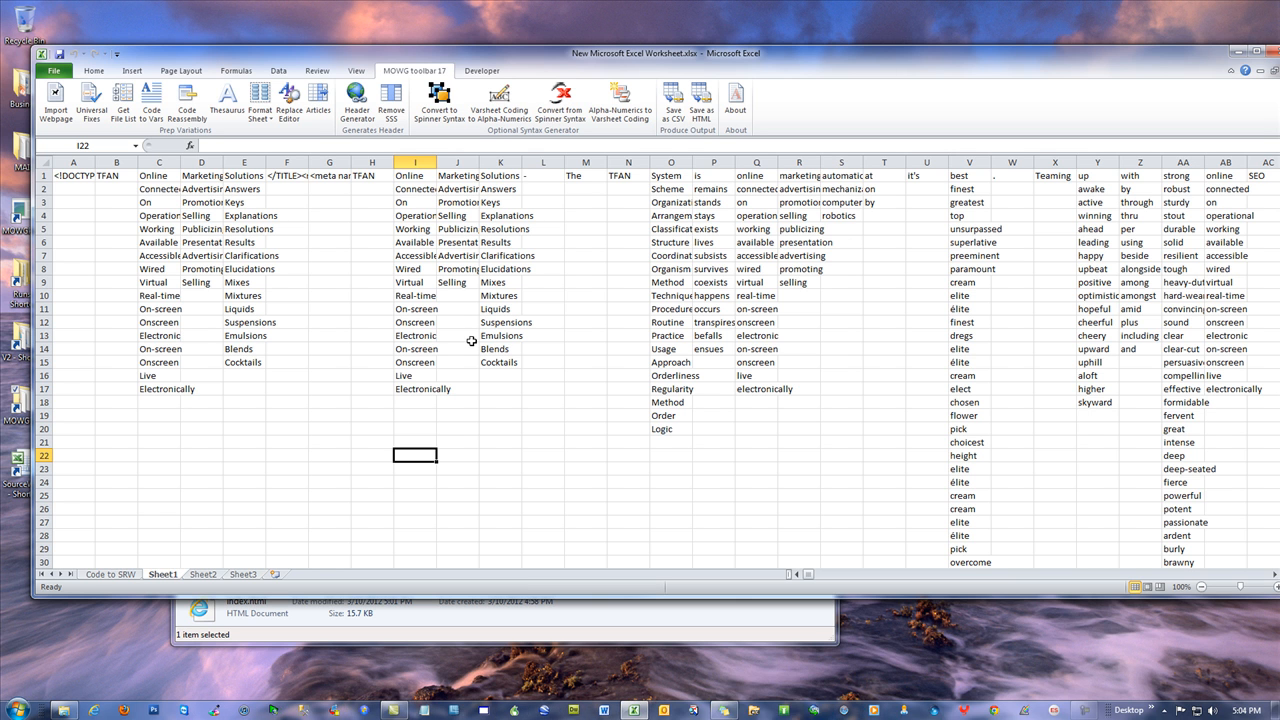
click(323, 323)
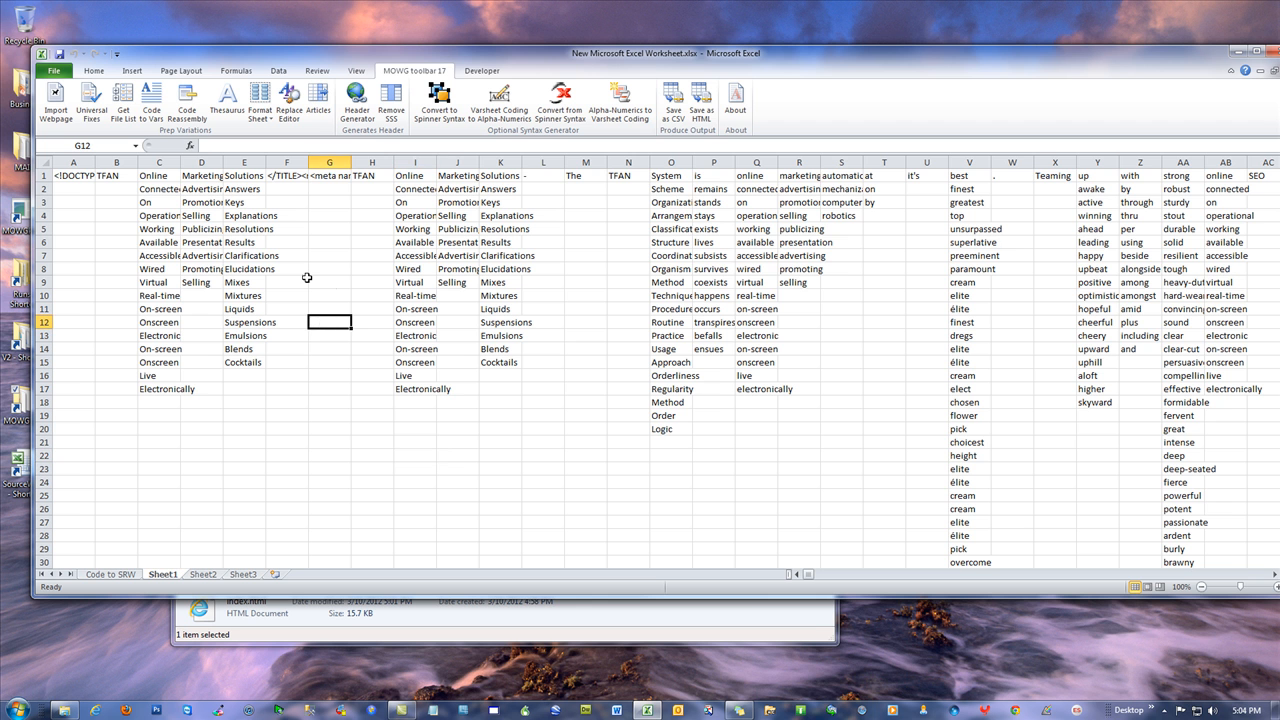
scroll(307, 277, down, 10)
scroll(307, 277, up, 10)
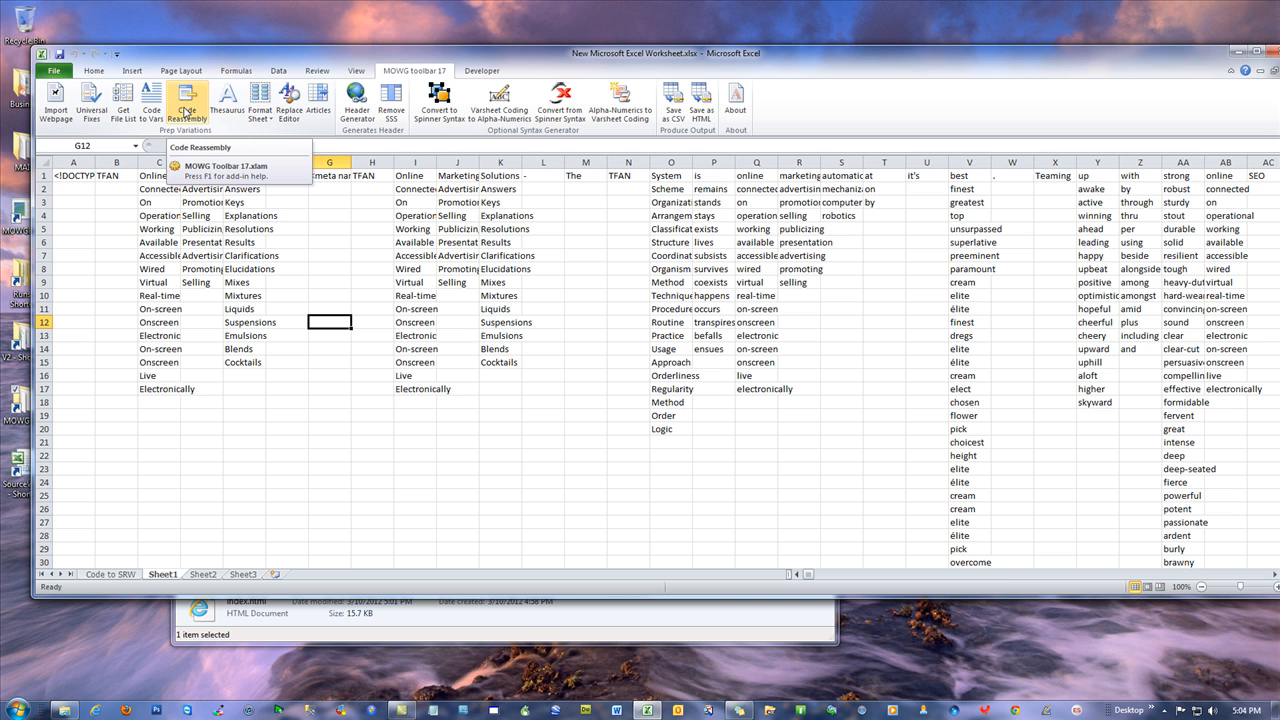
Merge the meta description code in G1 with TFAN in H1 using Code Reassembly
drag(369, 175, 357, 443)
click(369, 176)
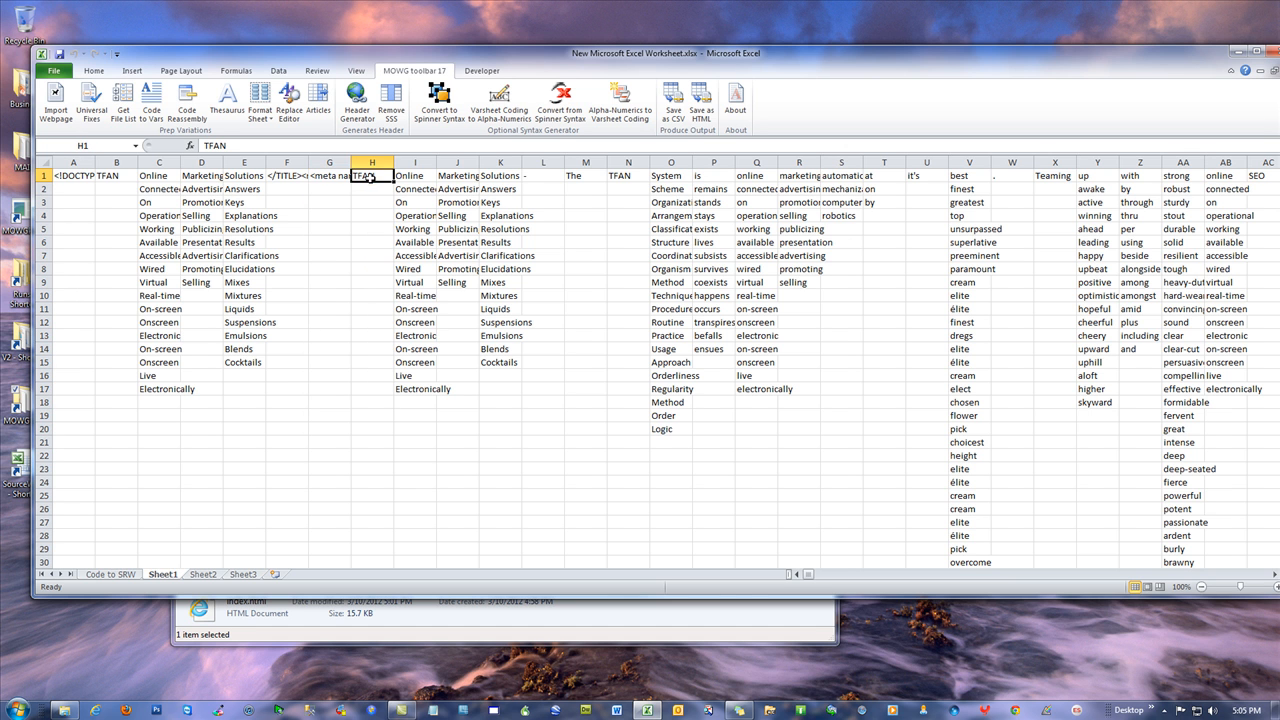
drag(371, 175, 340, 175)
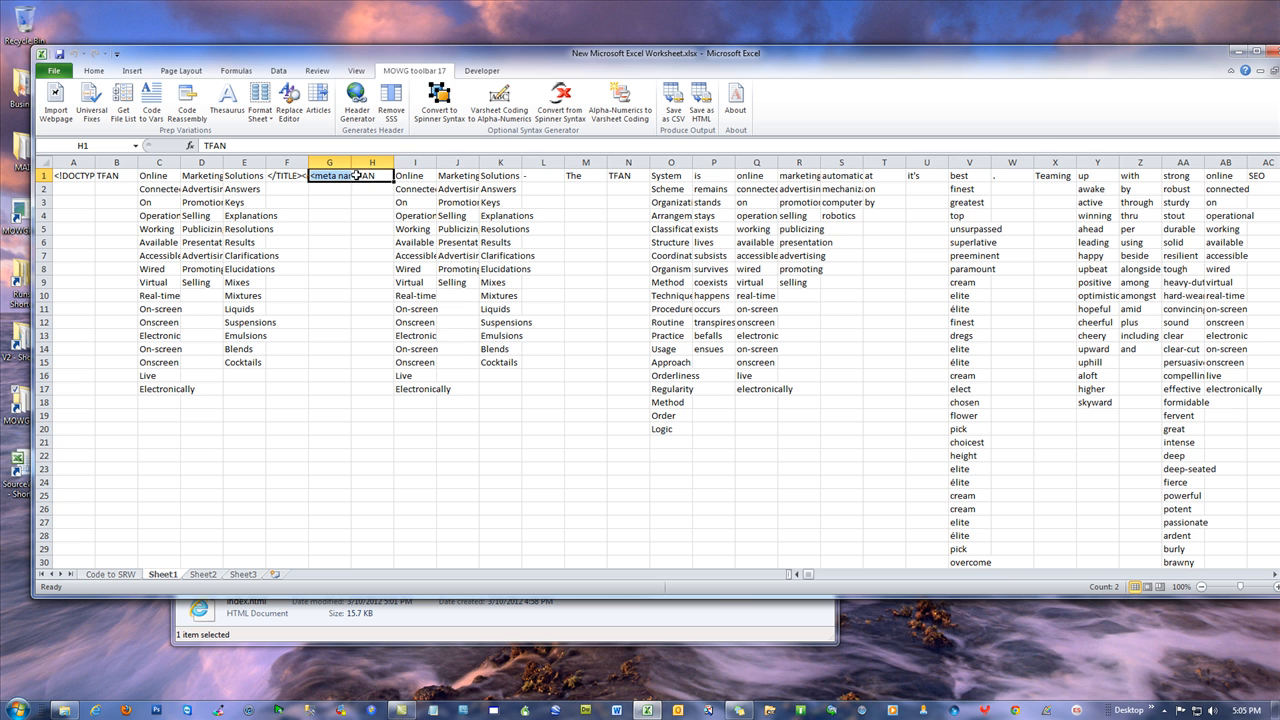
drag(336, 191, 367, 376)
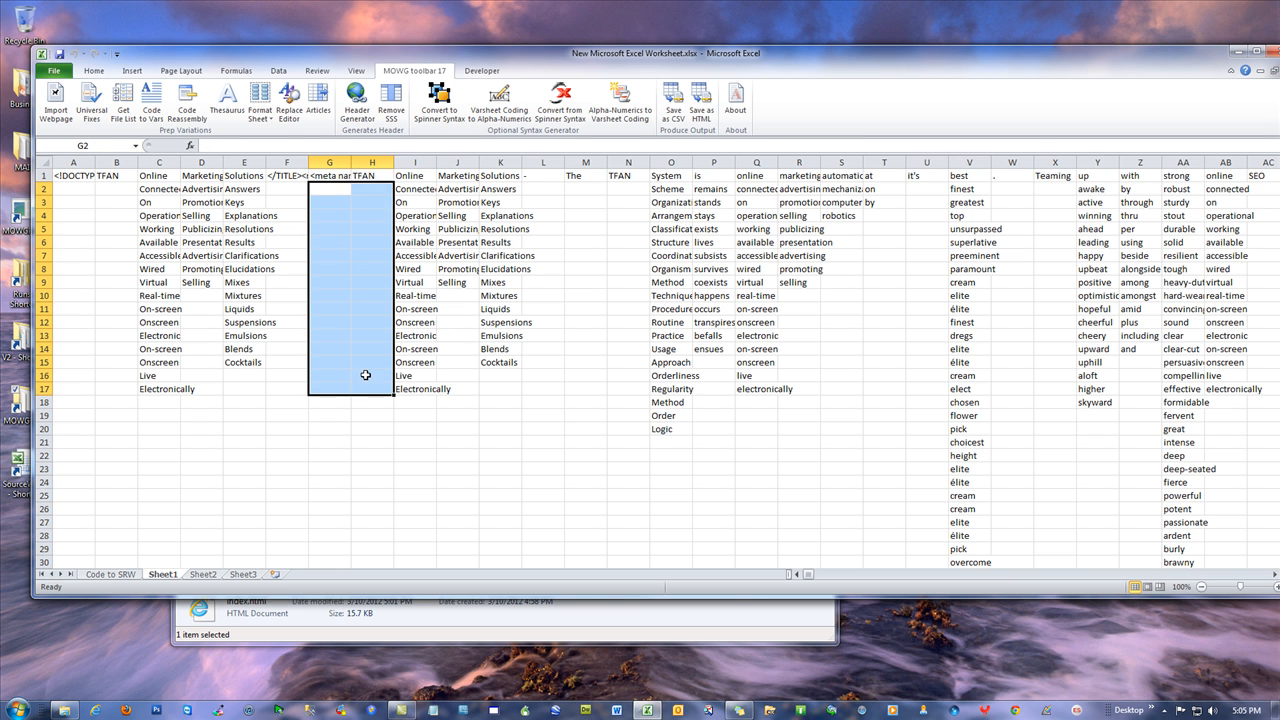
drag(342, 176, 370, 176)
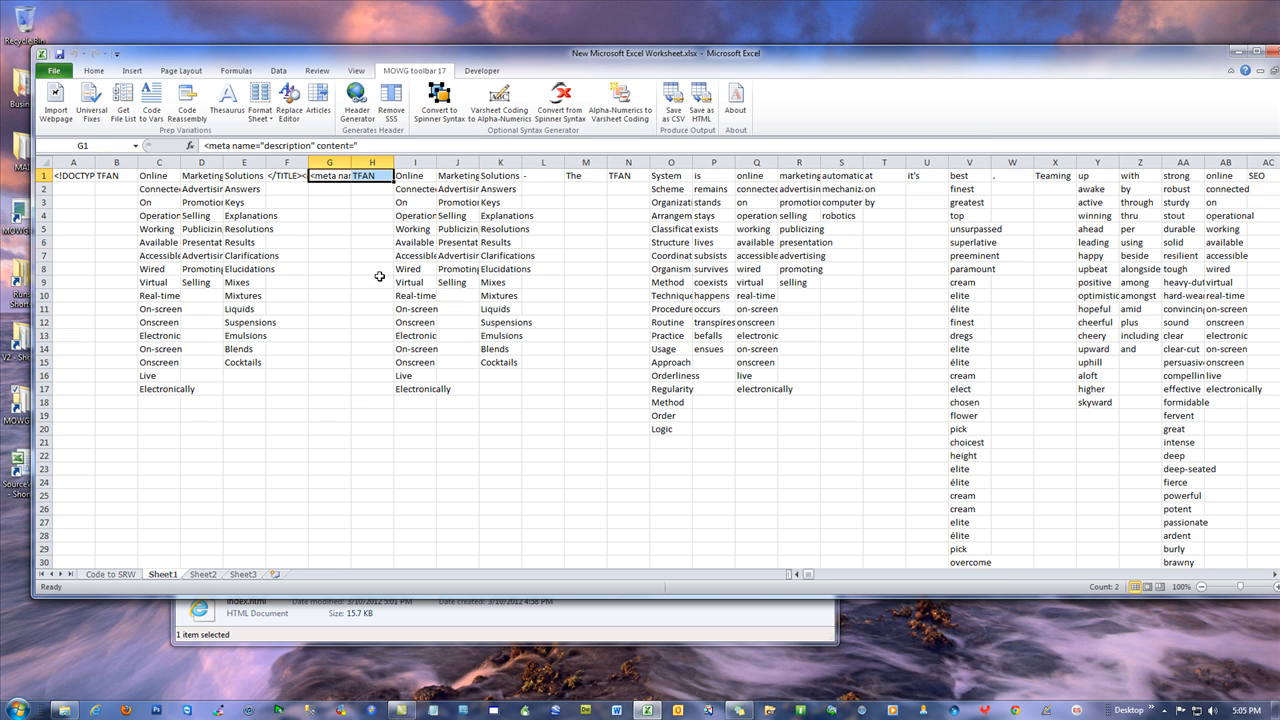
click(187, 105)
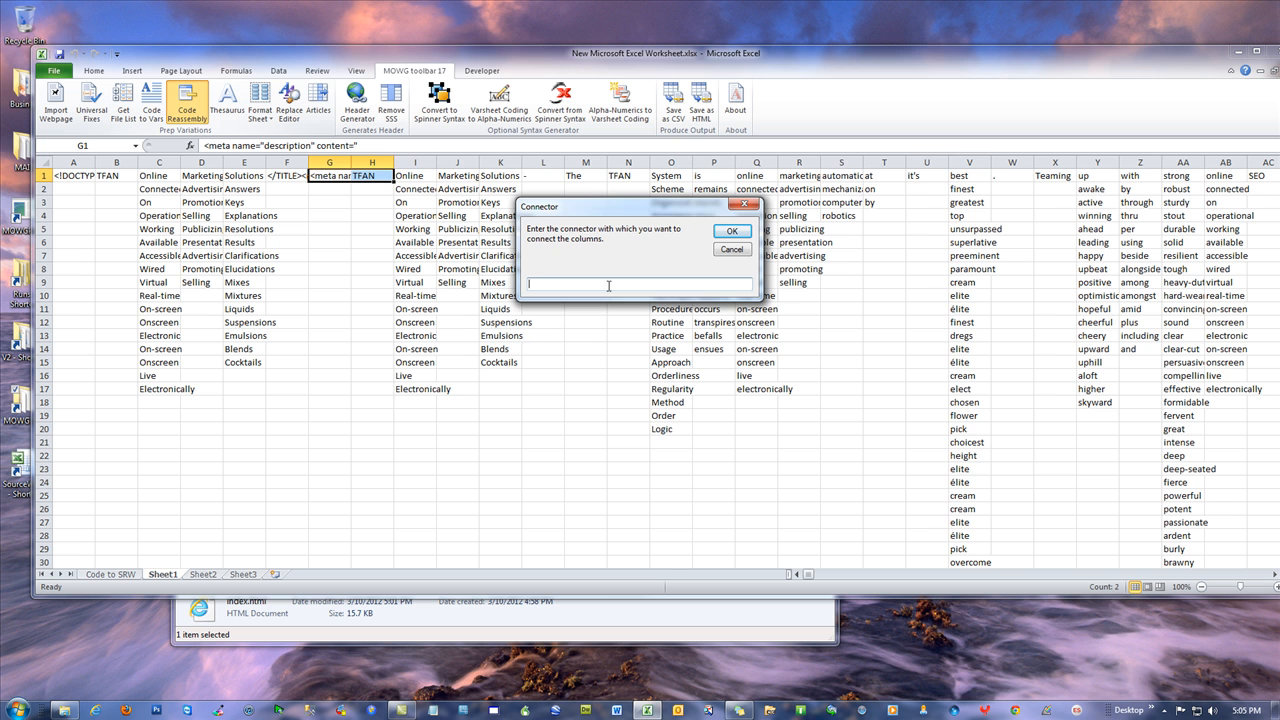
click(732, 232)
click(664, 400)
Inspect the merged cell G1 and delete the extra space before TFAN
click(334, 175)
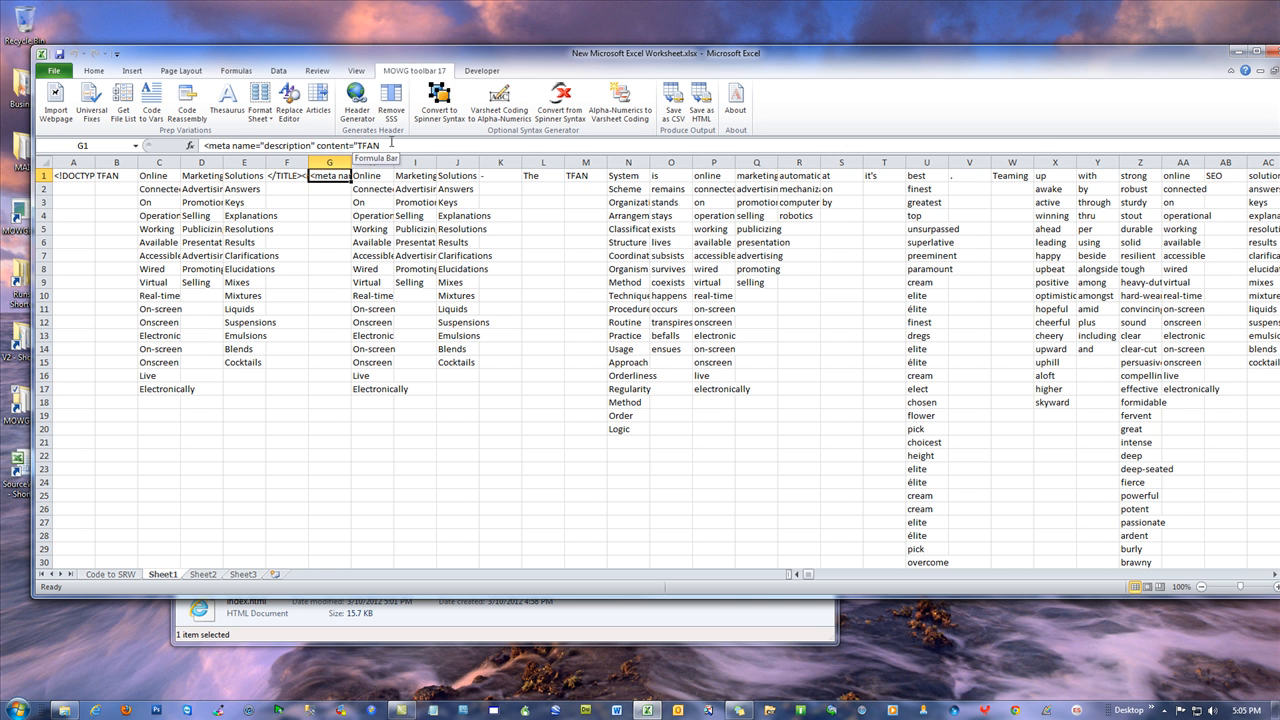
click(368, 175)
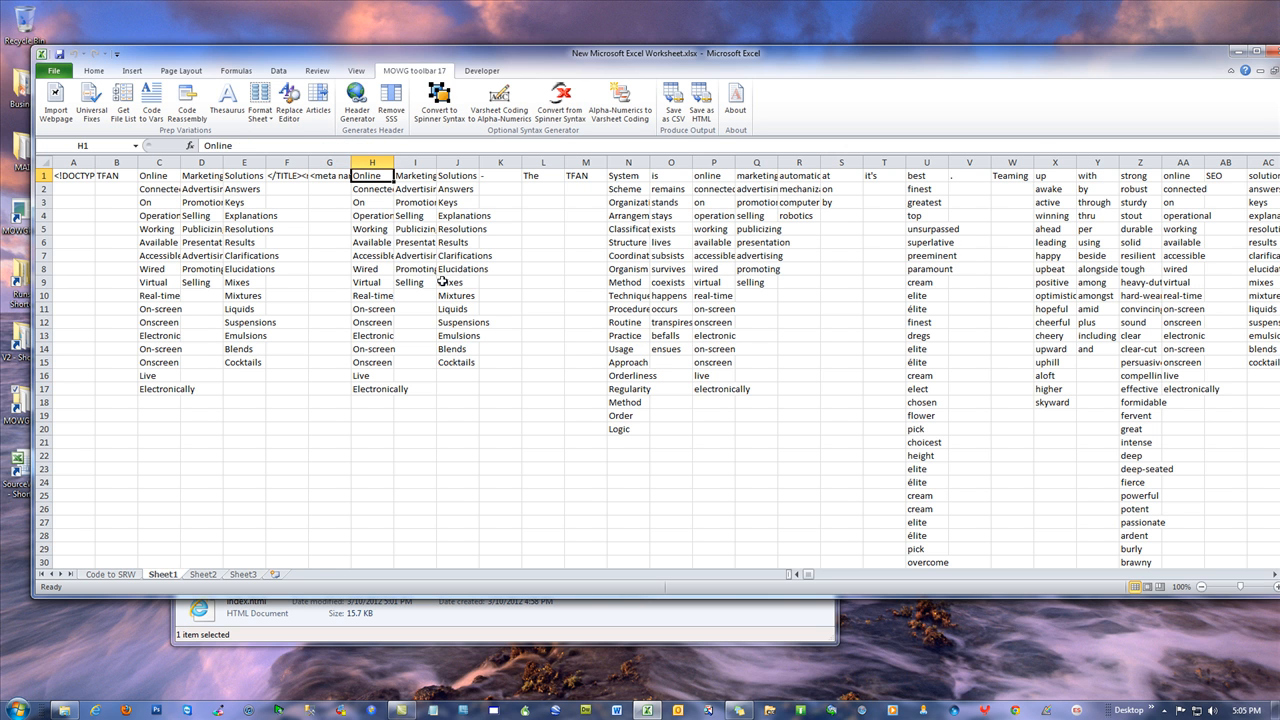
click(321, 176)
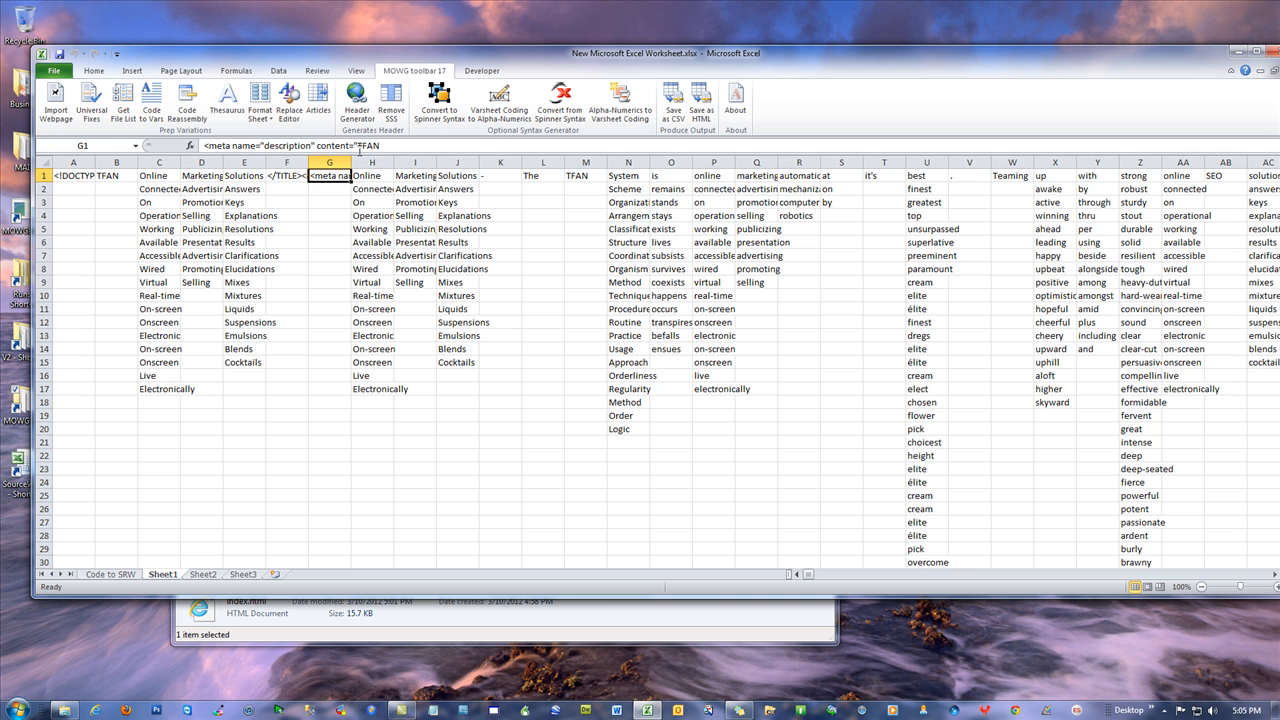
click(360, 146)
key(BackSpace)
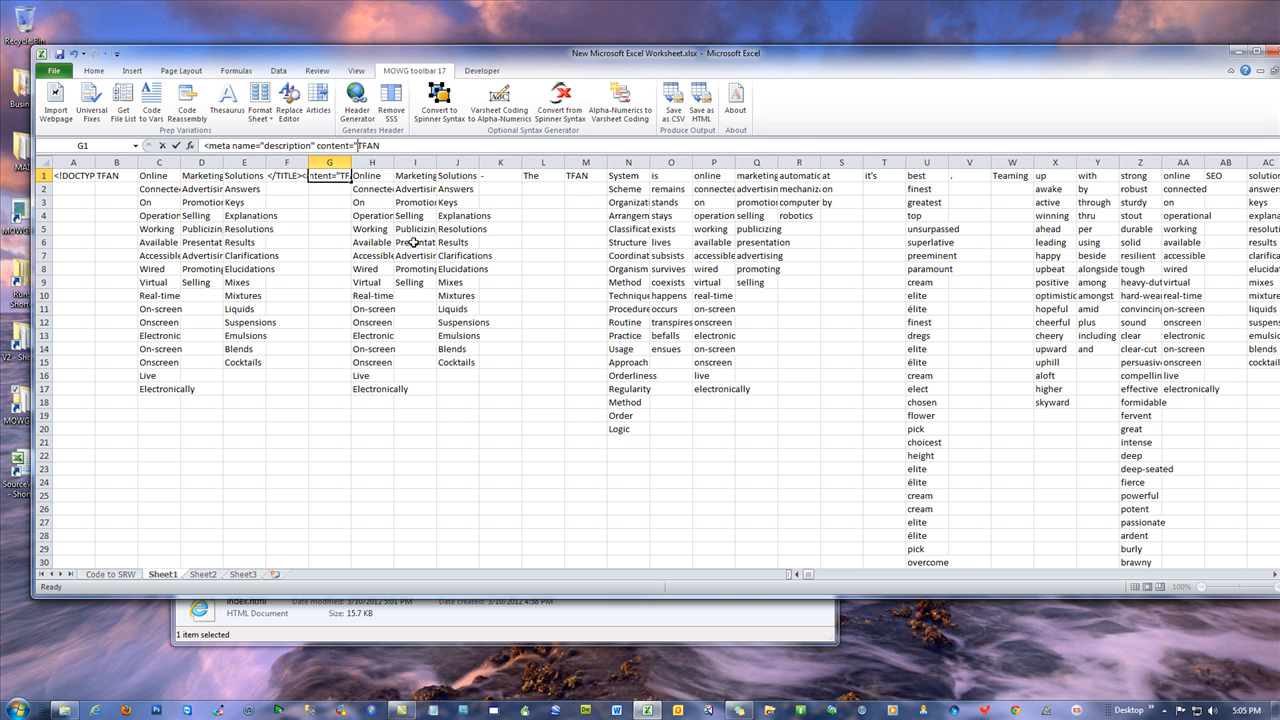
click(446, 254)
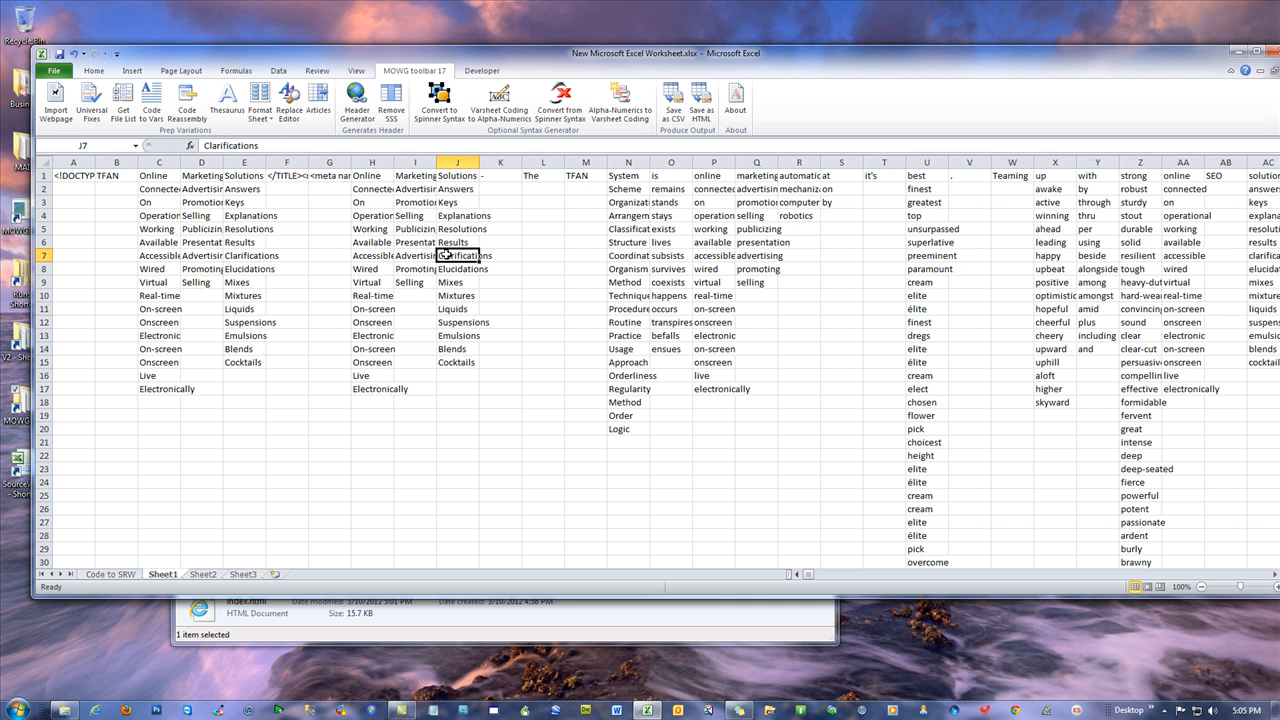
click(323, 177)
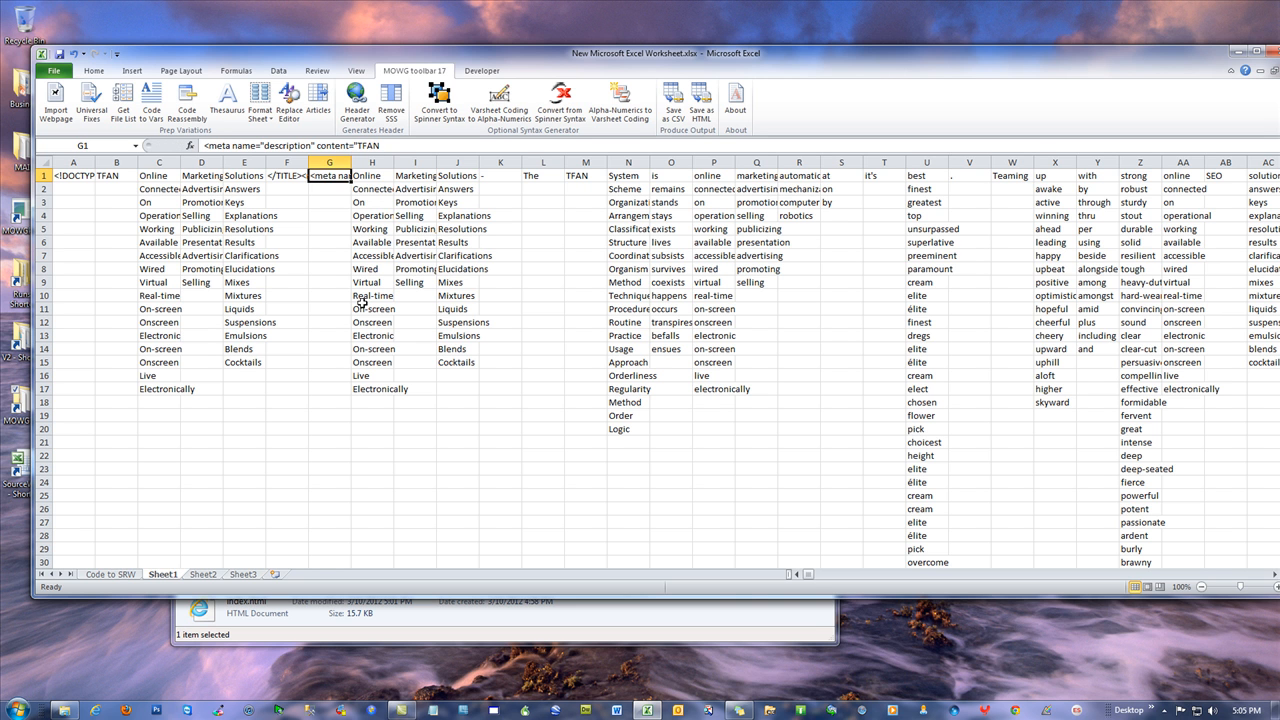
drag(375, 175, 479, 170)
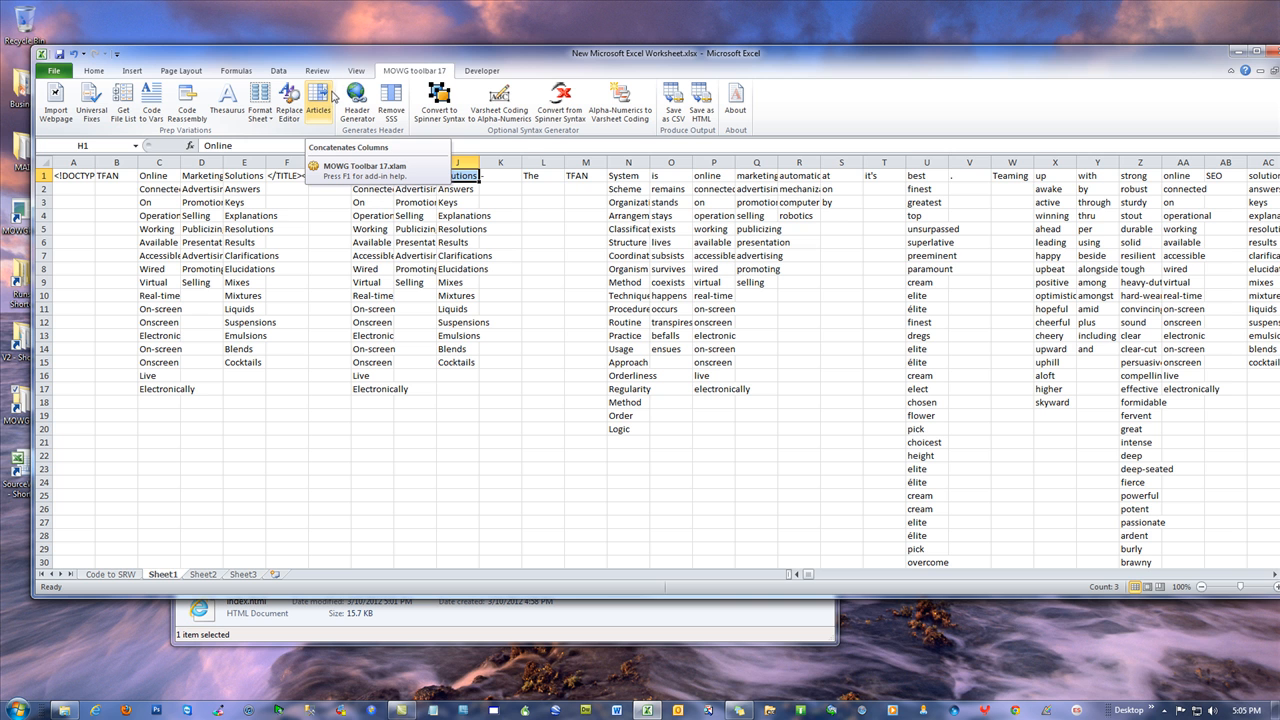
click(540, 386)
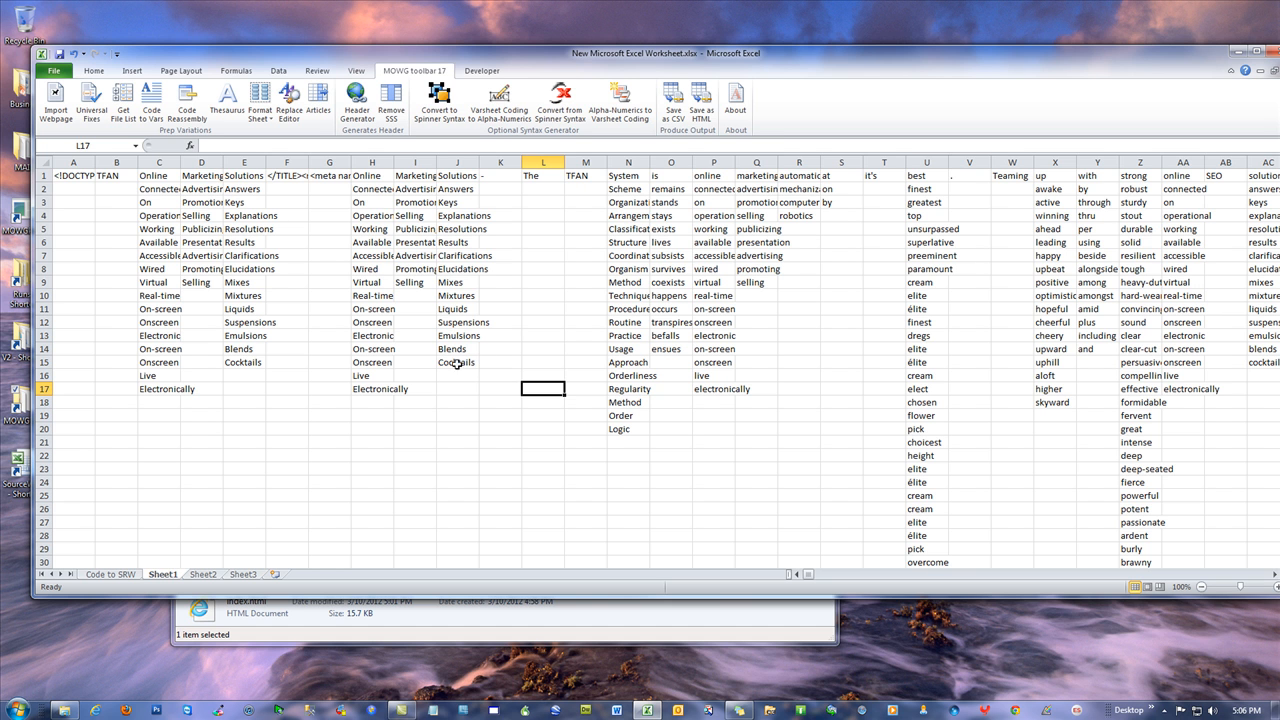
Find all cells in Sheet1 containing "an" and reposition the search window to show the result list
click(150, 204)
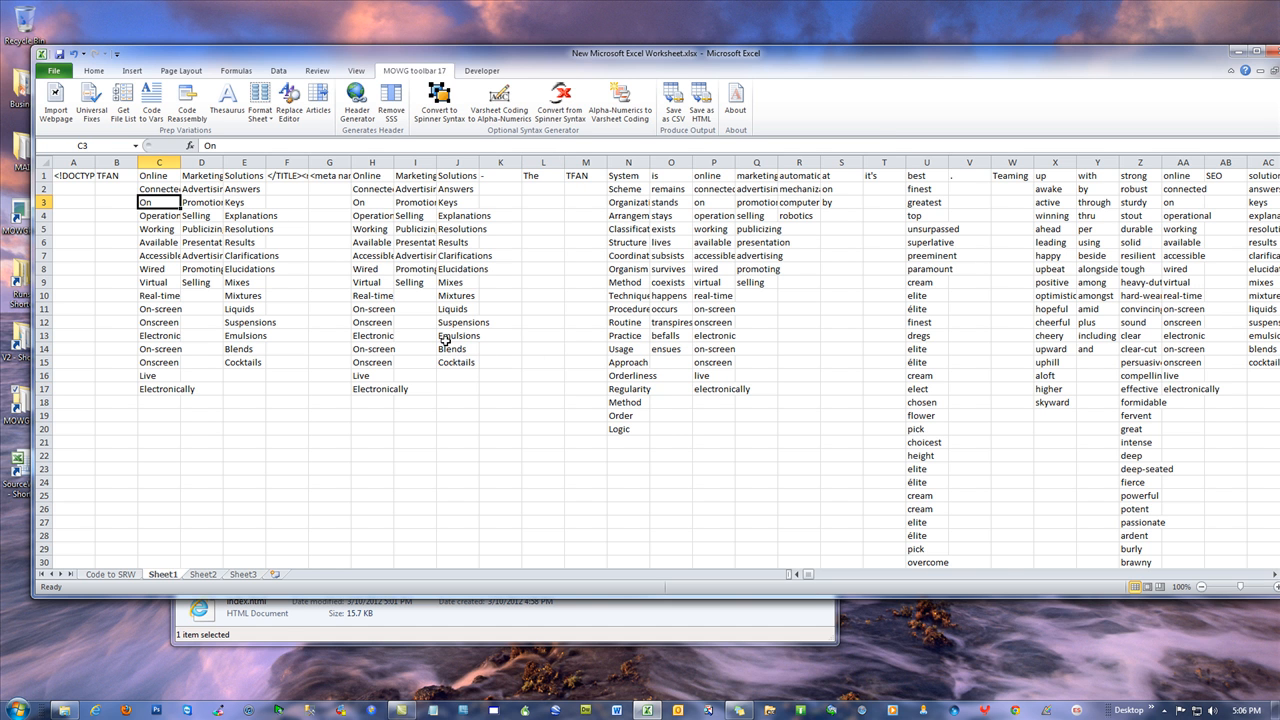
key(ctrl+f)
text(an)
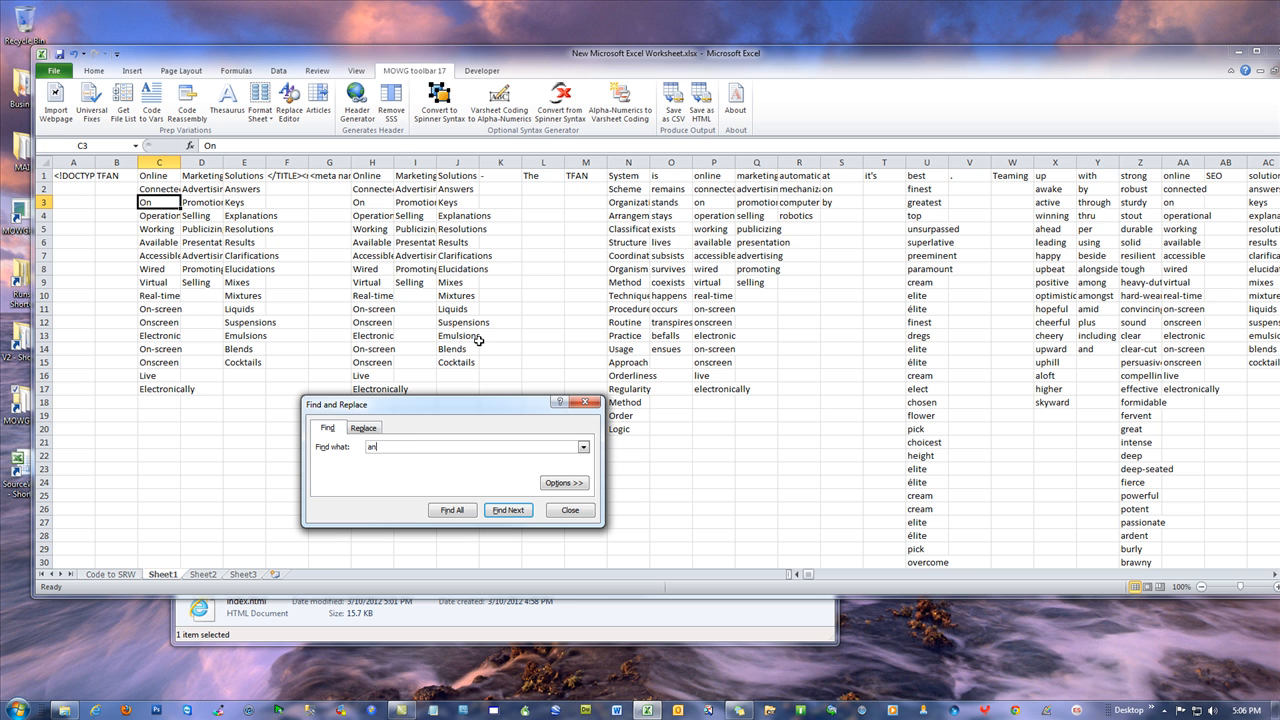
click(452, 510)
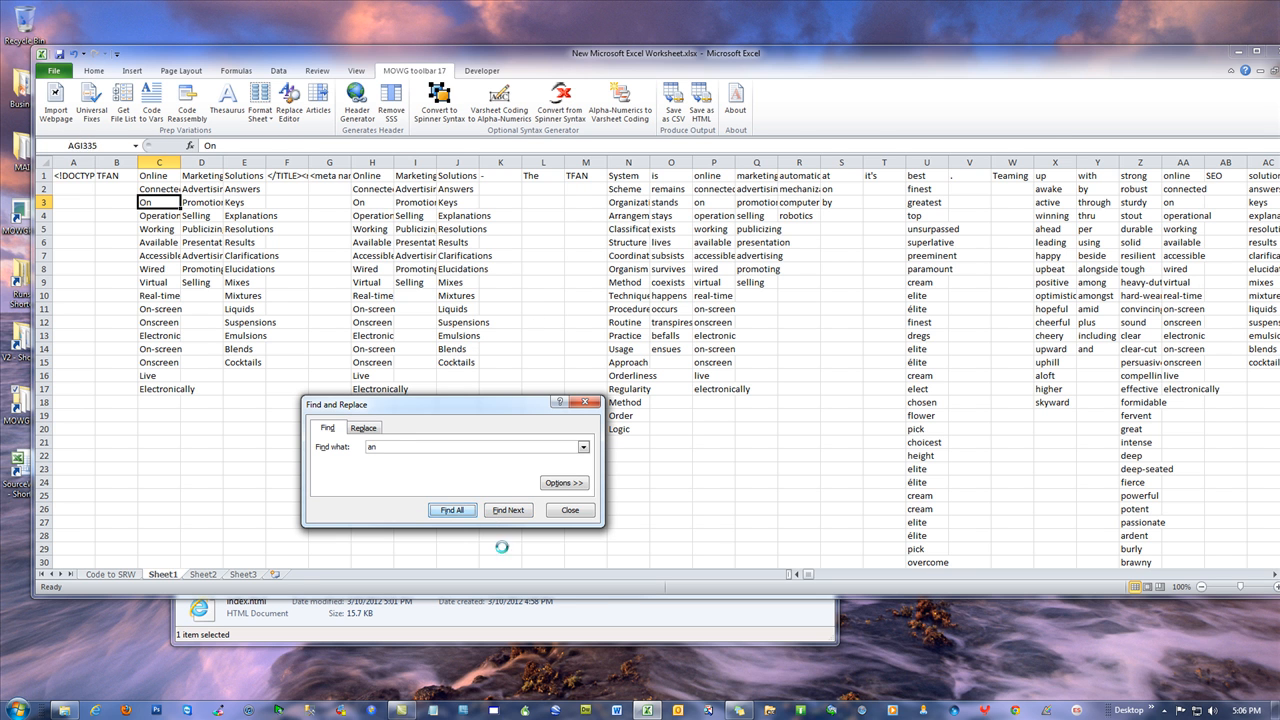
drag(452, 398, 452, 155)
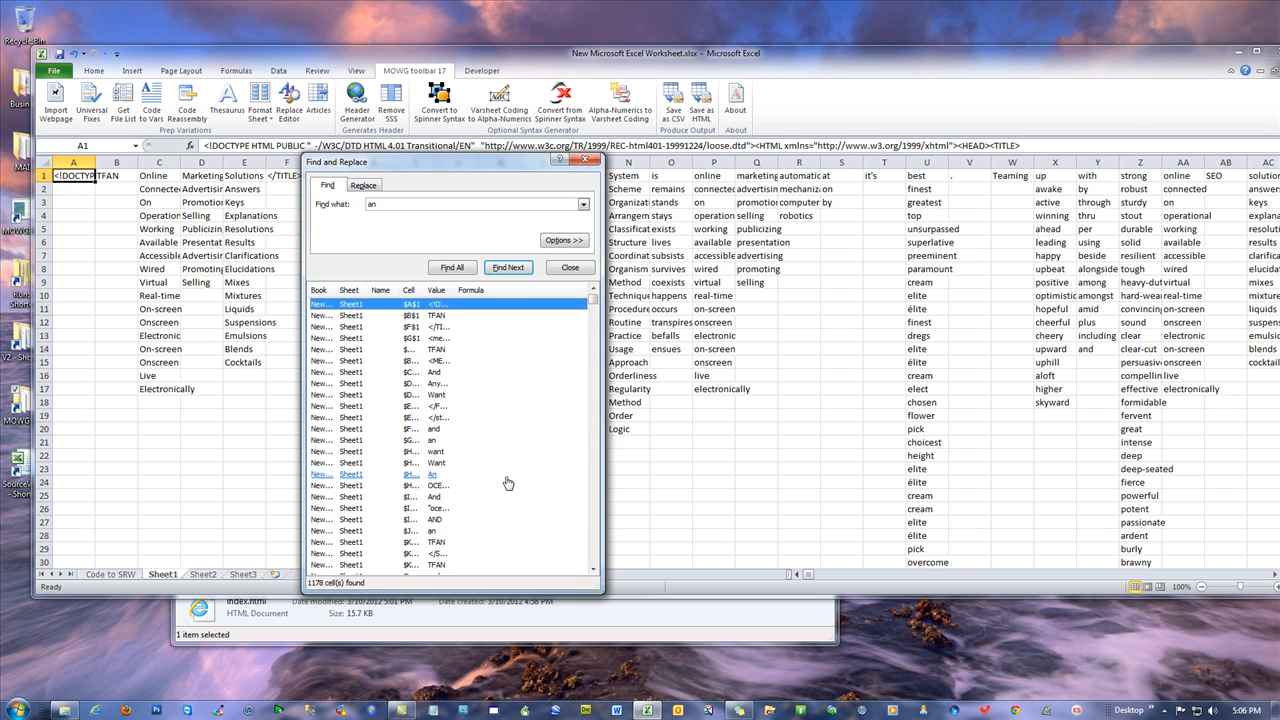
Go to the found "An" in HM1, close the search, and examine the article beside the synonyms of OCEAN
click(434, 474)
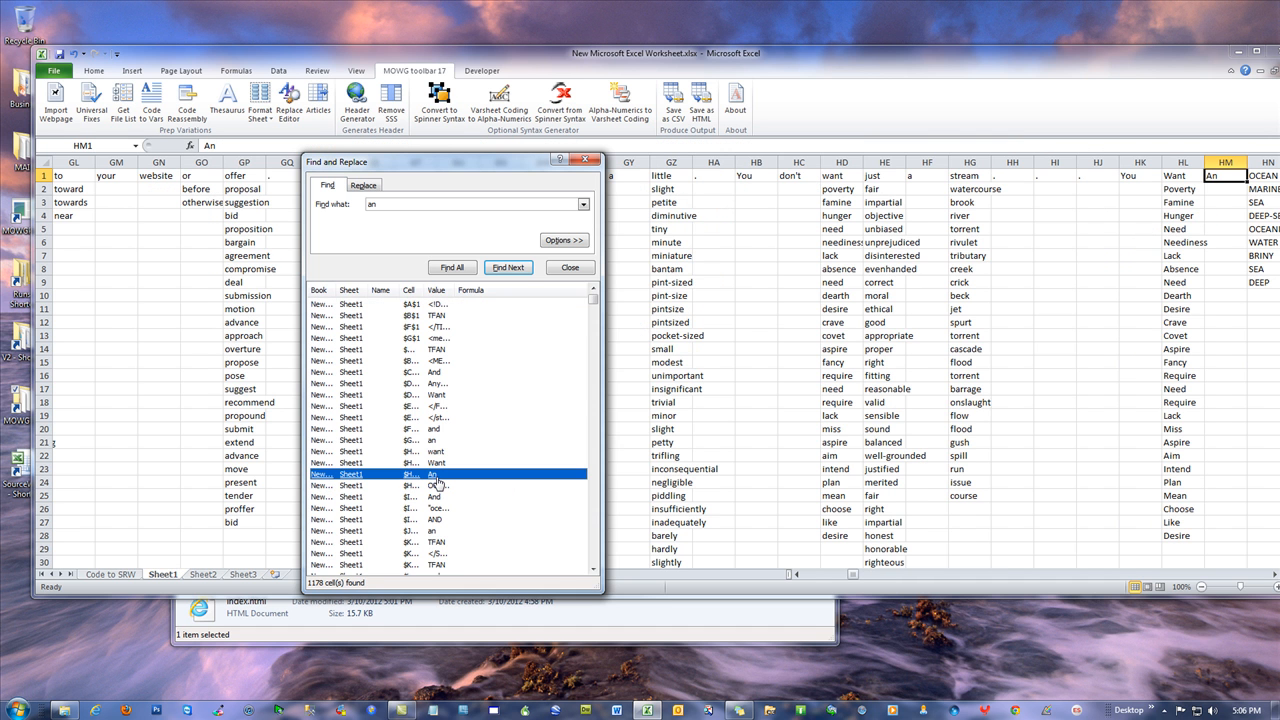
click(570, 267)
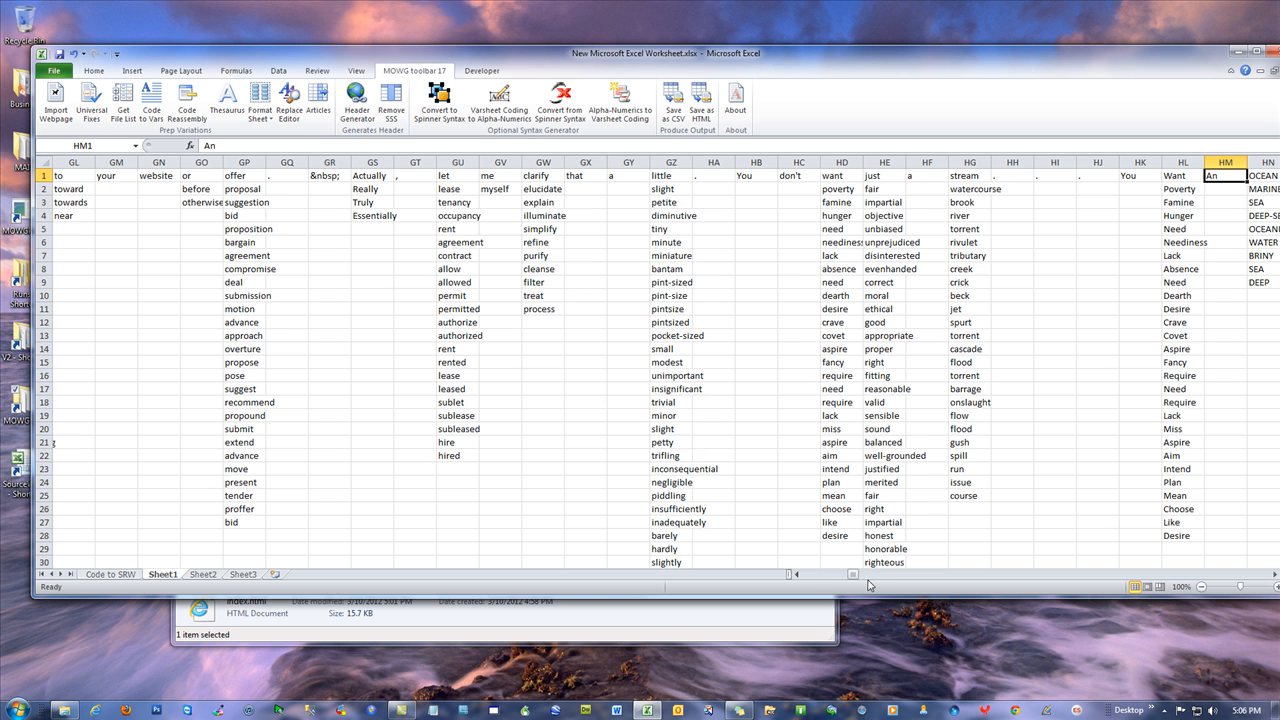
drag(855, 575, 860, 582)
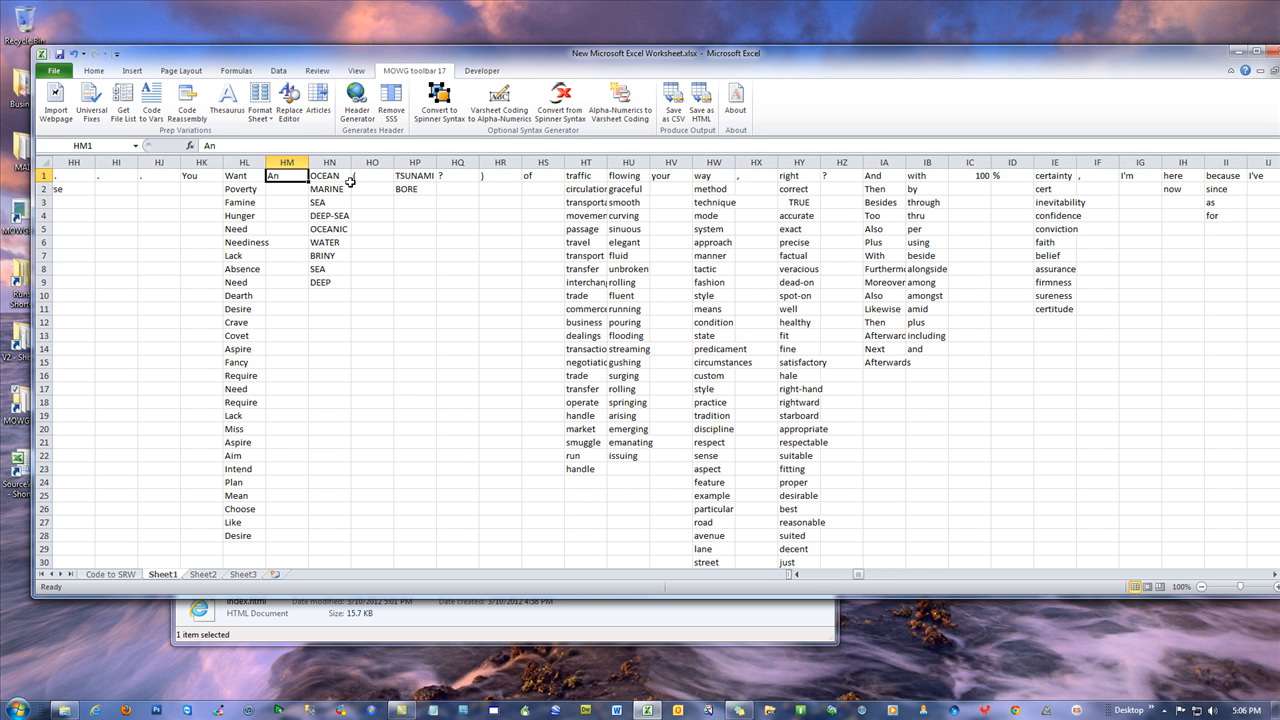
click(300, 187)
click(337, 188)
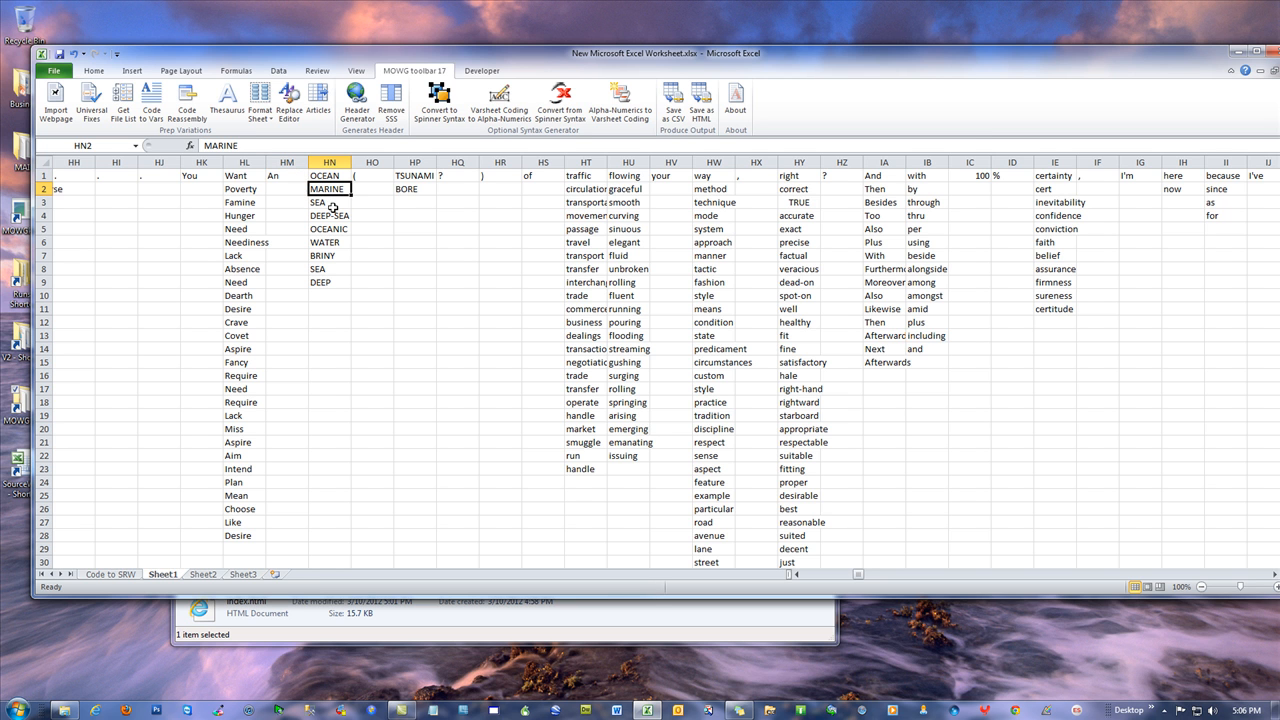
click(282, 202)
click(292, 221)
click(291, 231)
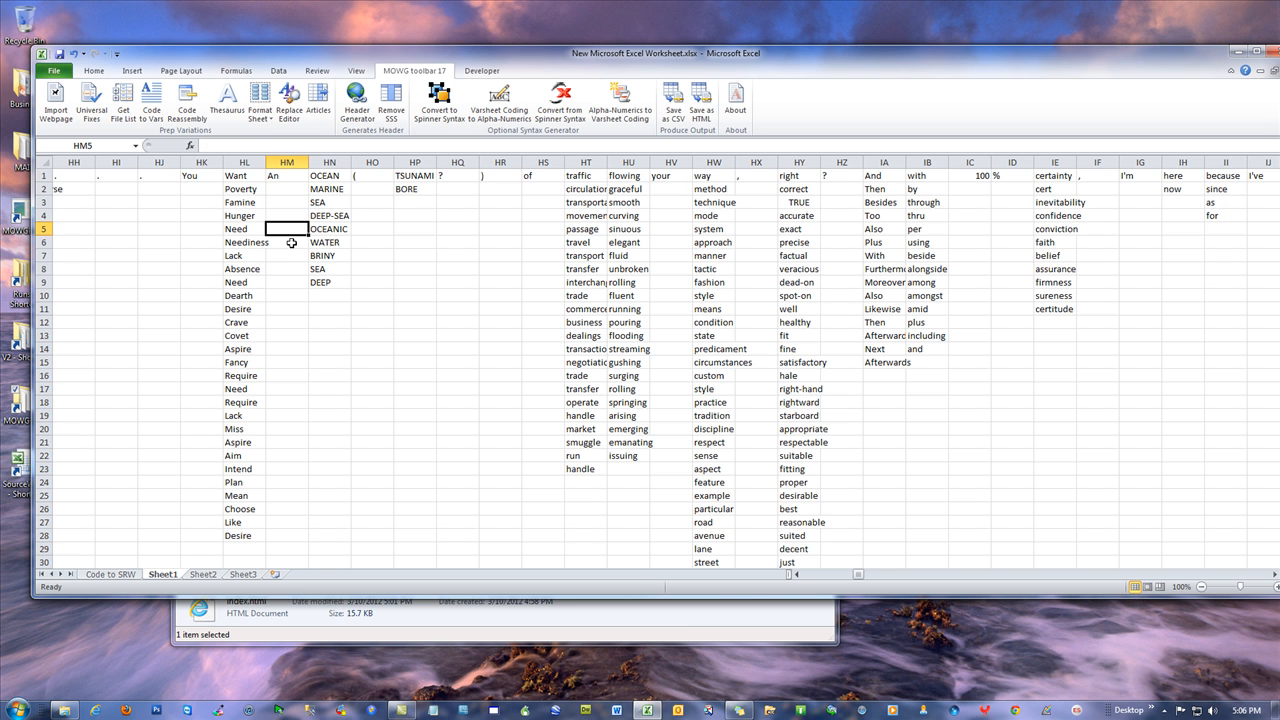
click(336, 231)
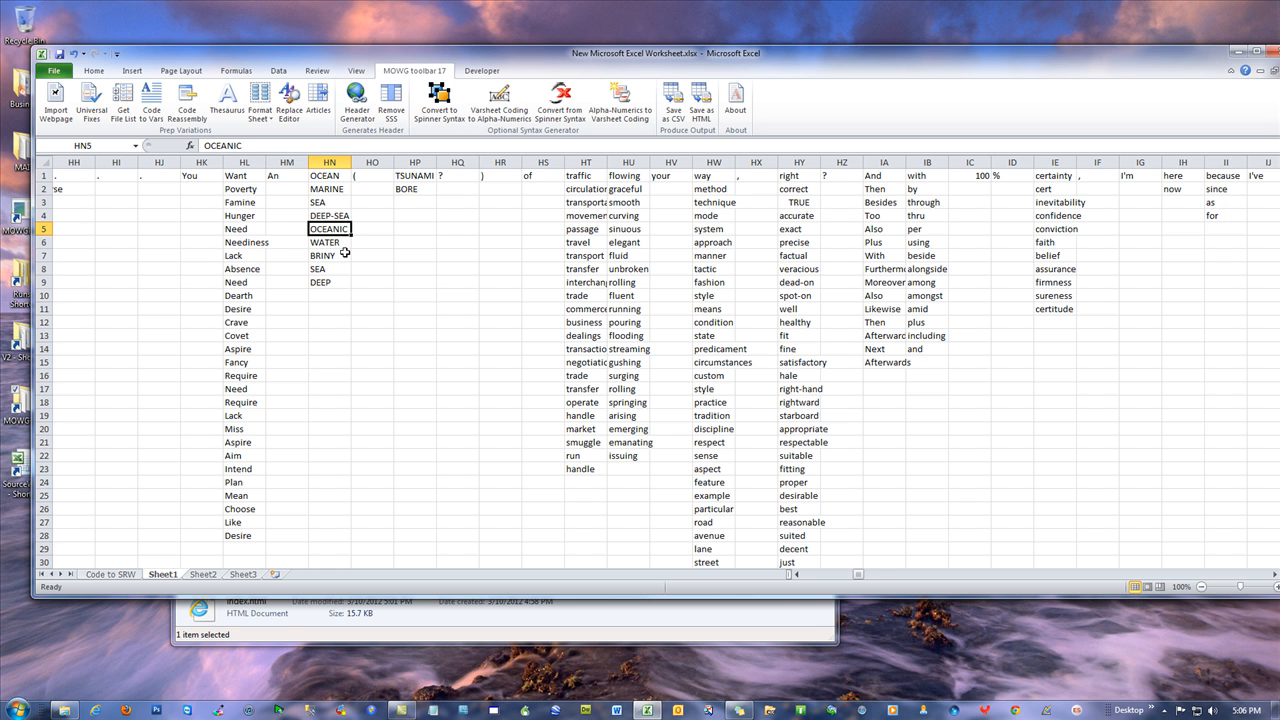
ctrl+click(341, 258)
ctrl+click(330, 283)
ctrl+click(324, 270)
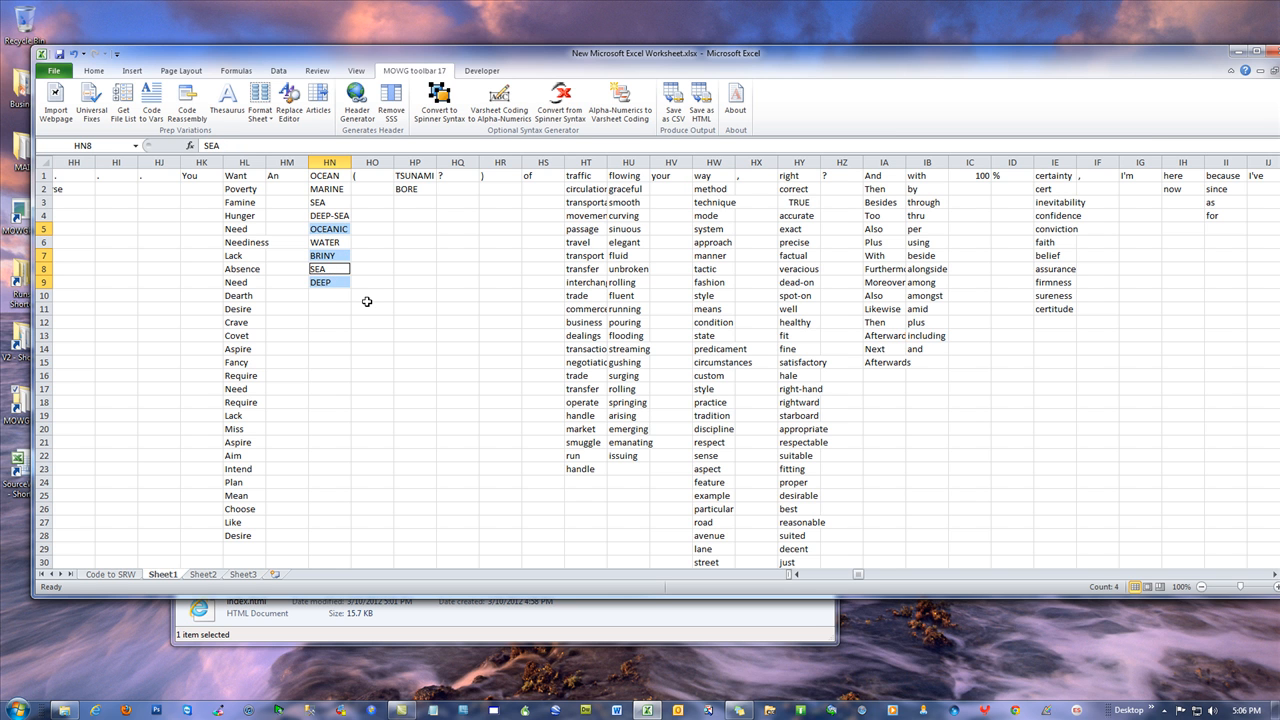
click(367, 301)
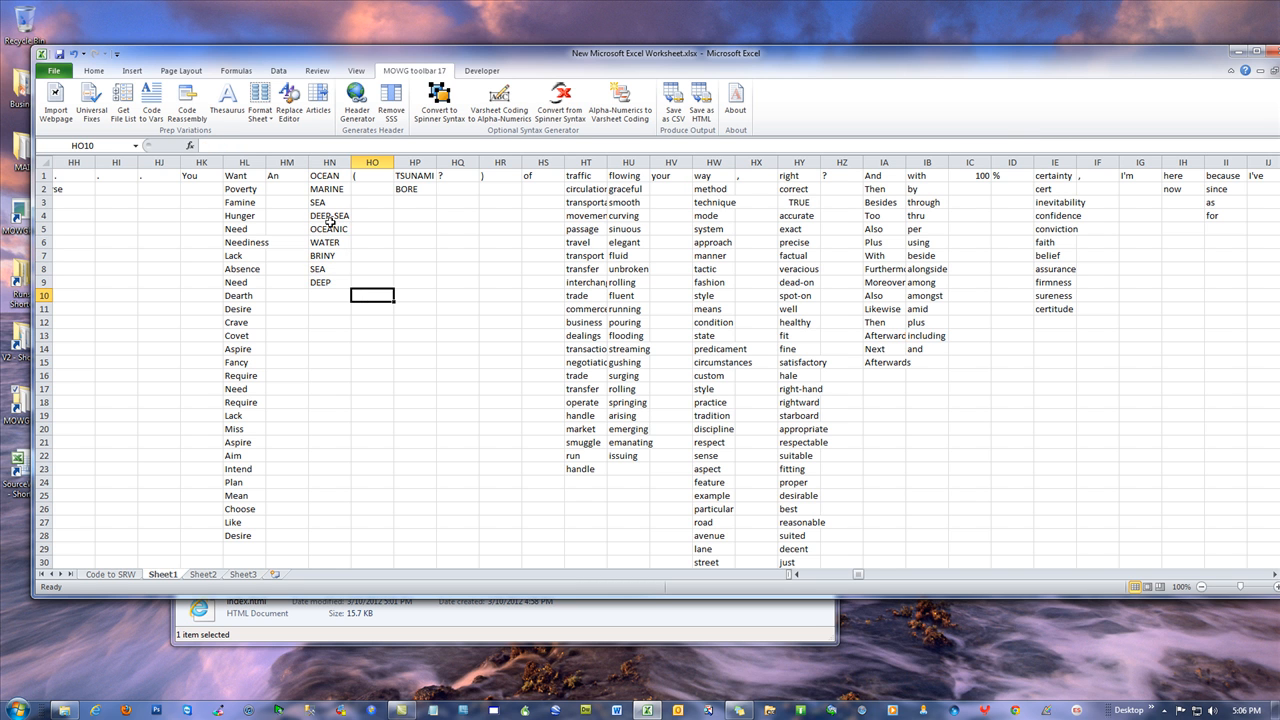
Delete OCEANIC, BRINY, the second SEA and DEEP from the OCEAN list in column HN, shifting the remaining cells up
click(326, 232)
ctrl+click(323, 256)
ctrl+click(326, 270)
ctrl+click(327, 281)
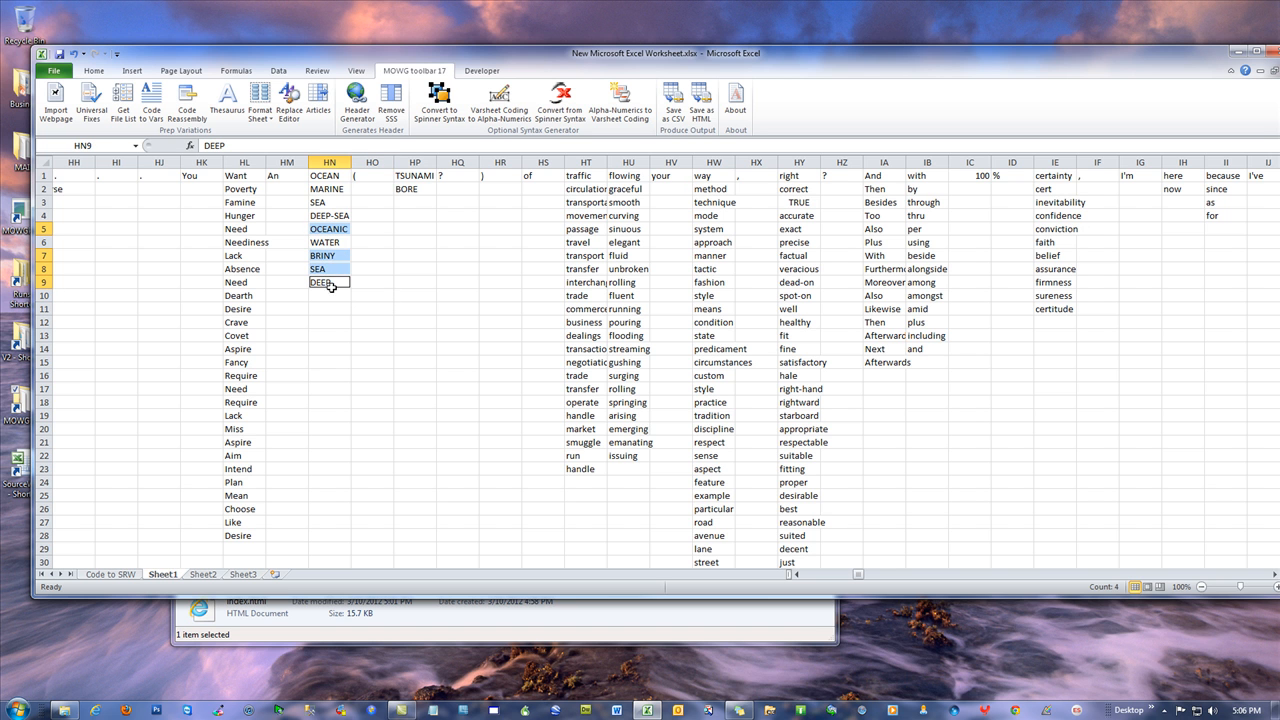
click(259, 110)
click(277, 133)
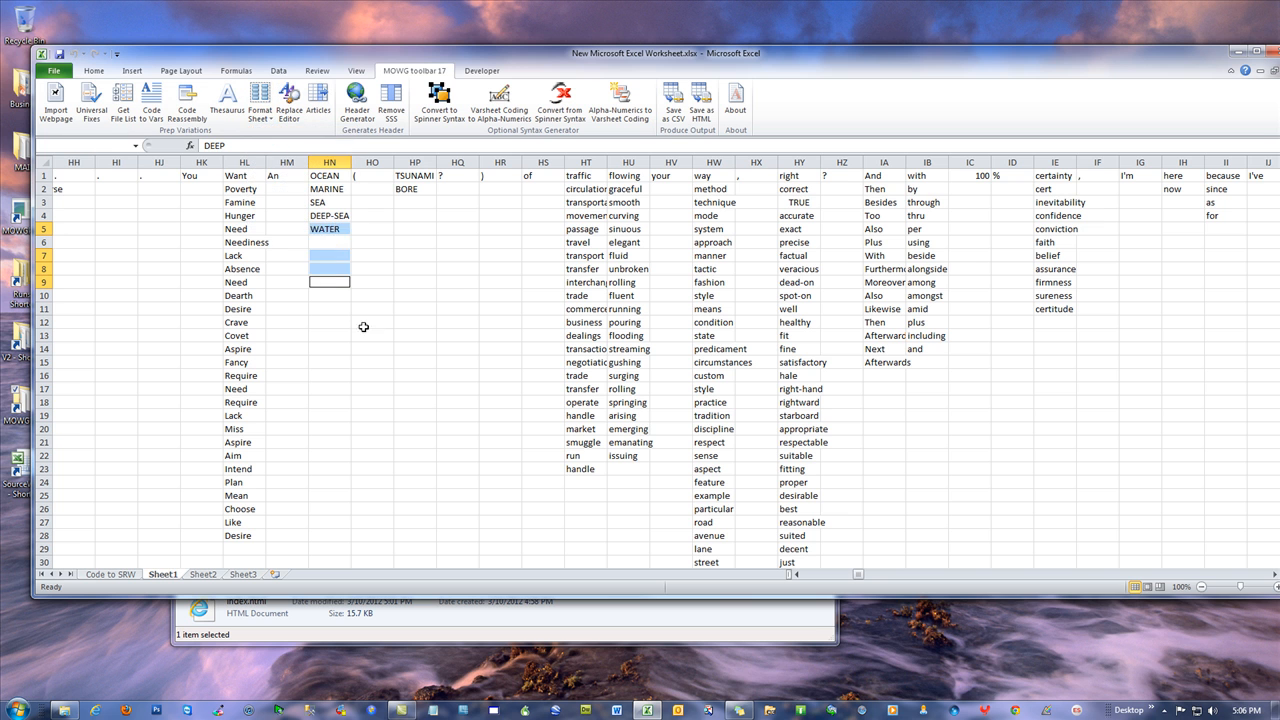
click(402, 298)
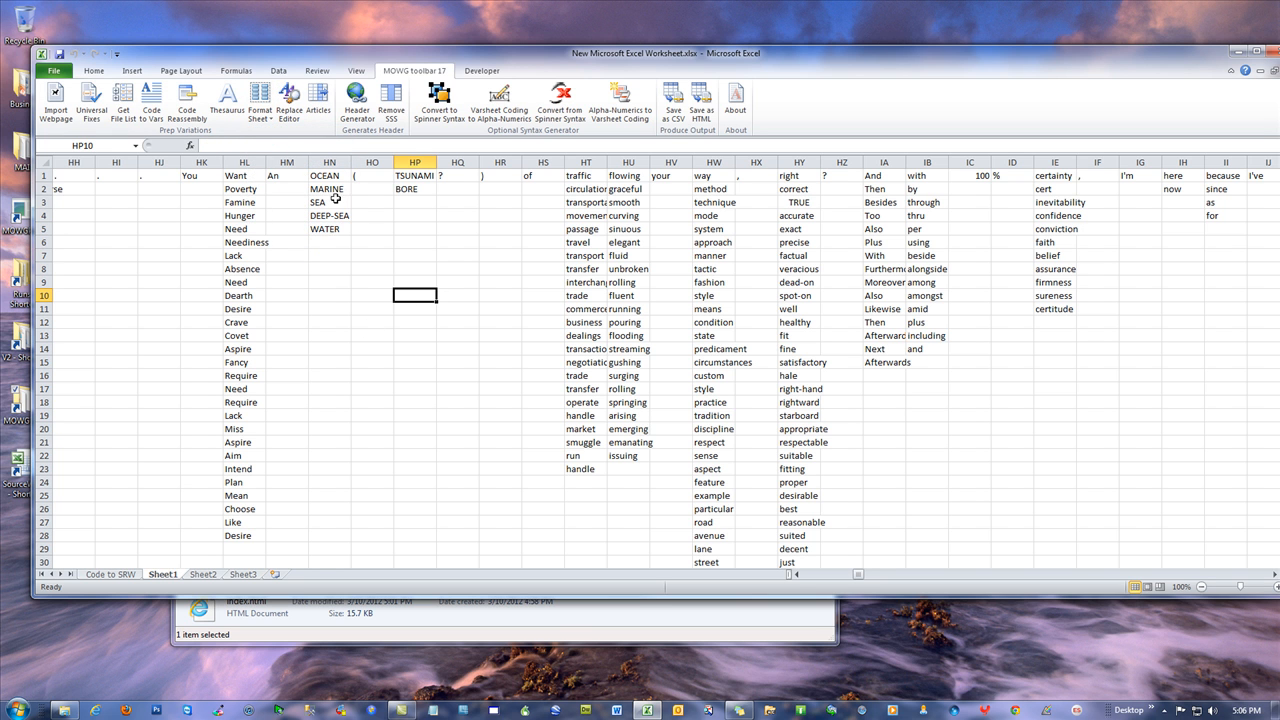
Fill "An" from HM1 down to HM5 beside the remaining OCEAN synonyms
click(288, 177)
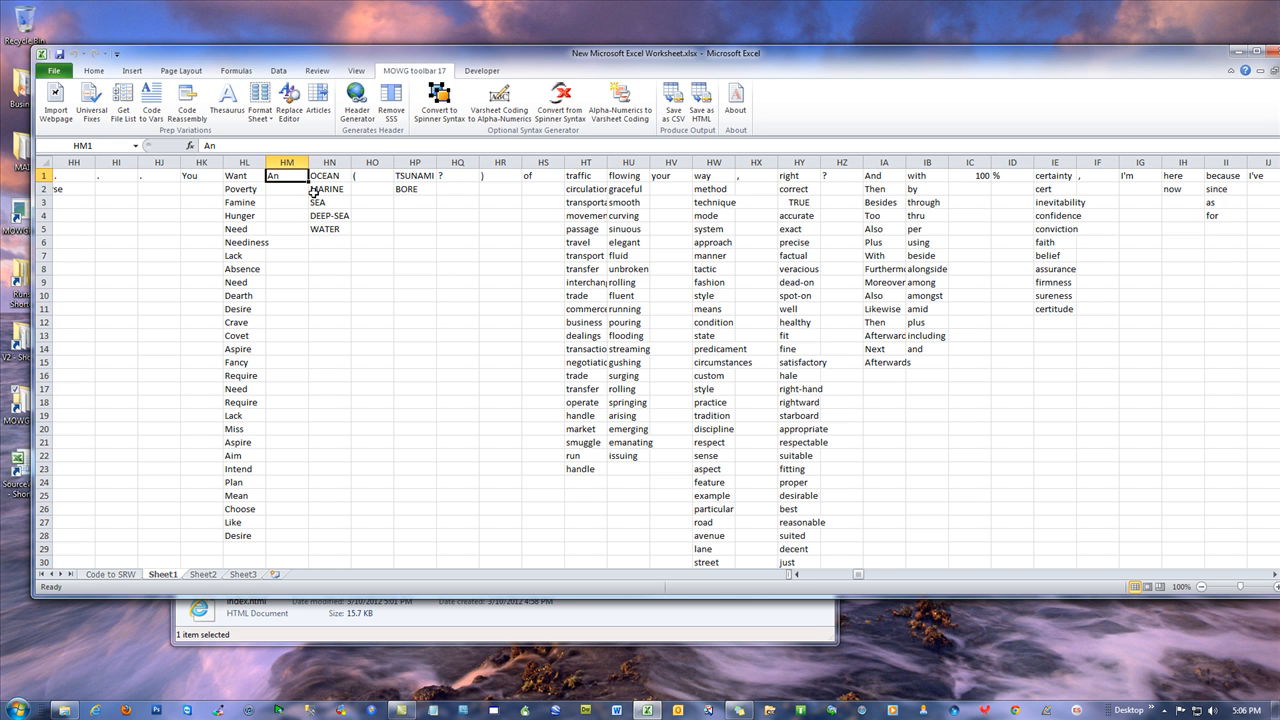
drag(308, 182, 318, 234)
click(338, 305)
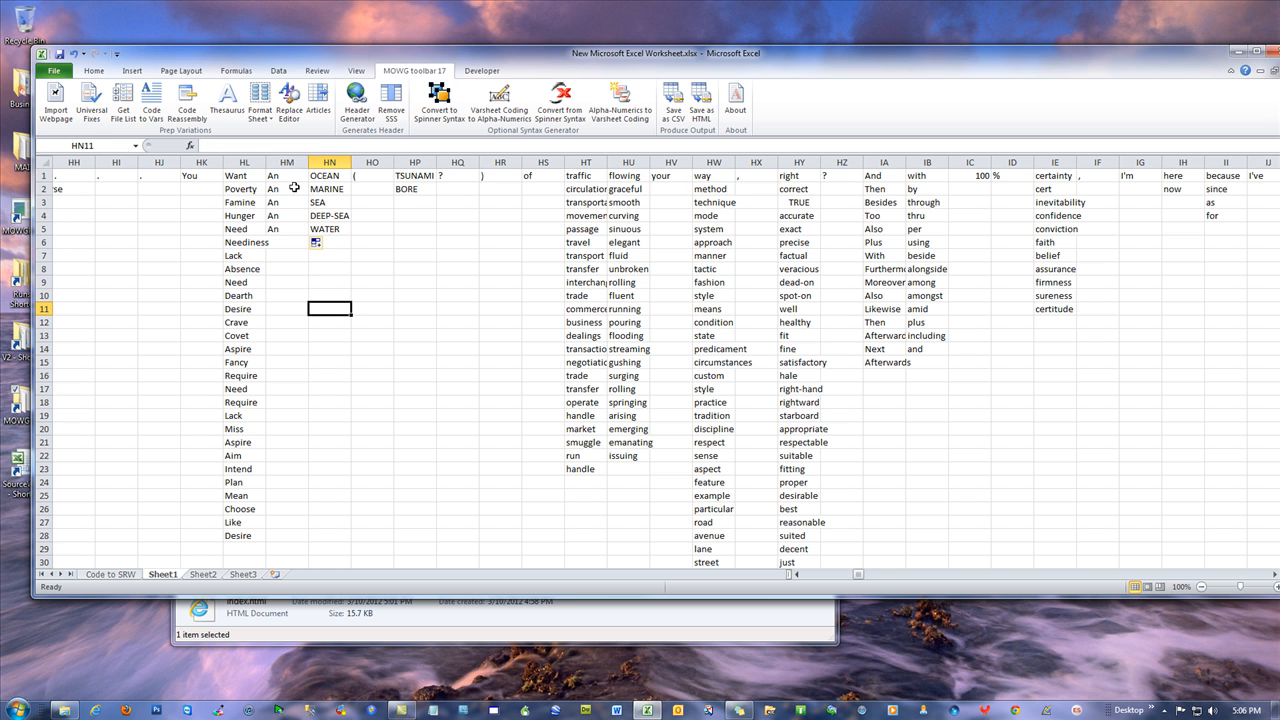
Change the articles in HM2 through HM5 to "A" to suit MARINE, SEA, DEEP-SEA and WATER
click(290, 189)
text(A)
click(296, 202)
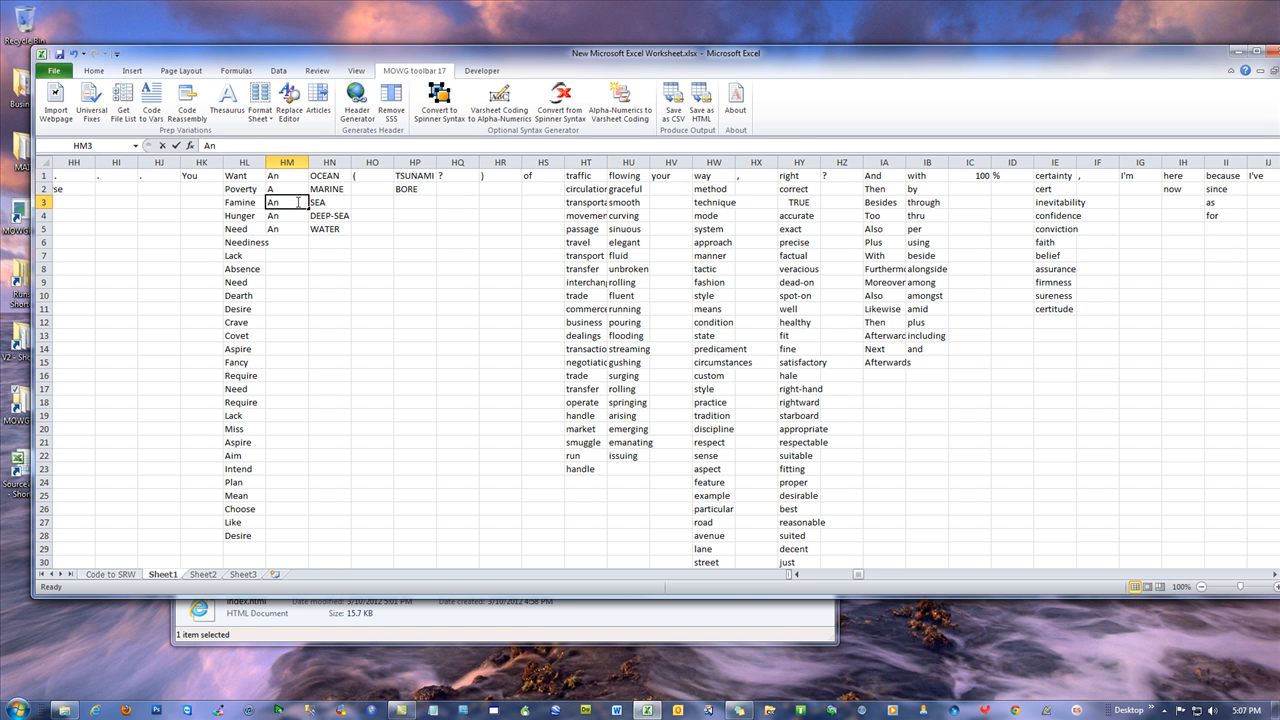
click(295, 216)
text(A)
click(294, 230)
text(A)
click(303, 268)
click(292, 178)
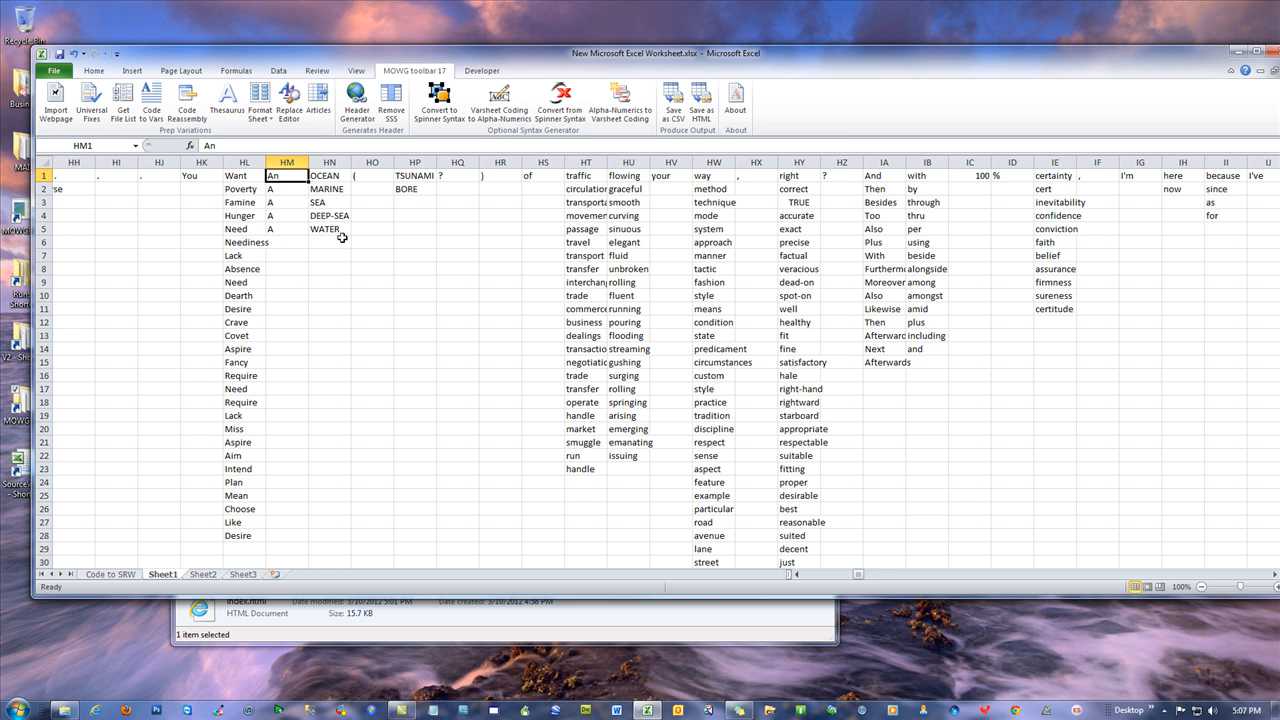
Examine how the articles in column HM pair with the OCEAN synonyms in column HN
drag(233, 177, 385, 298)
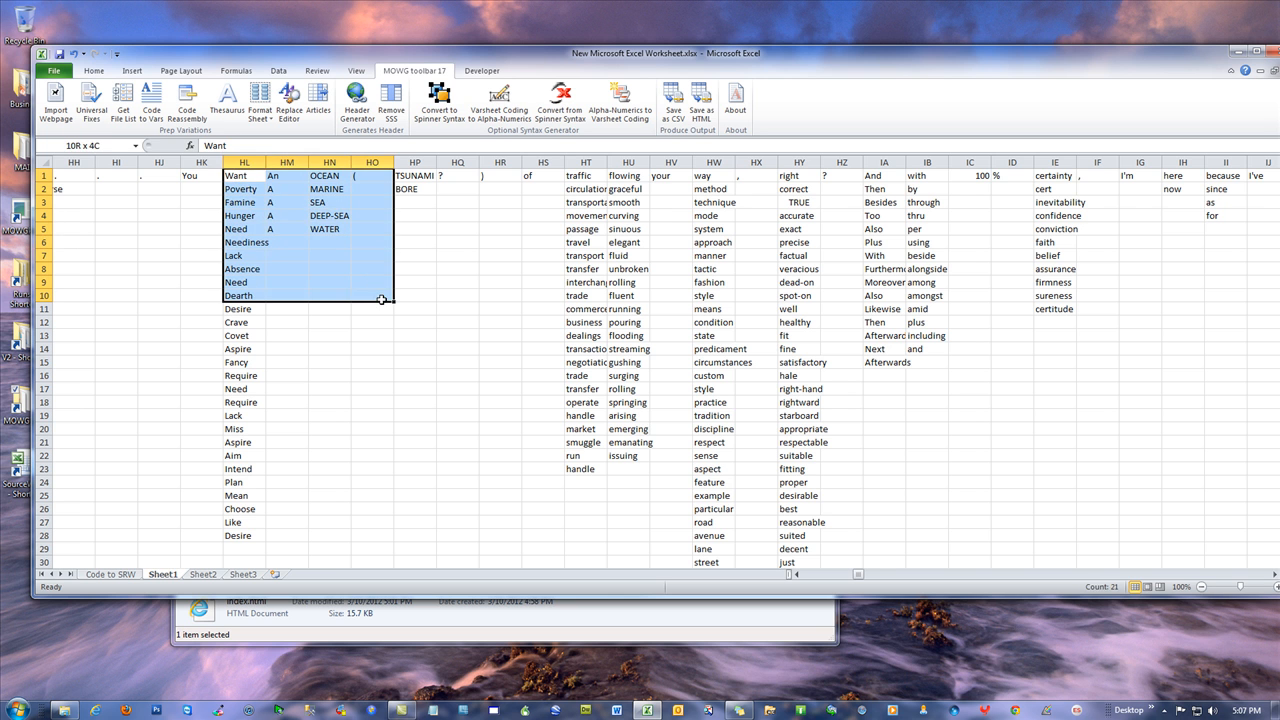
click(493, 357)
drag(293, 178, 308, 187)
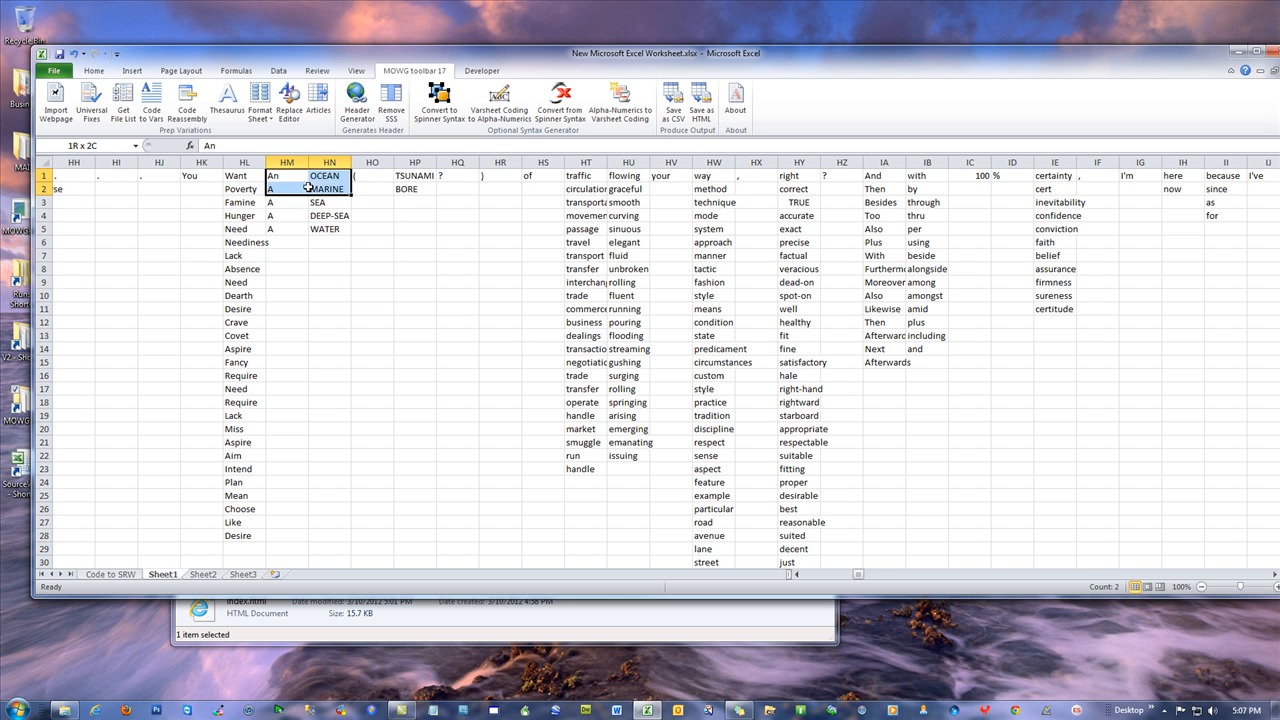
click(287, 268)
click(290, 175)
click(332, 189)
click(293, 189)
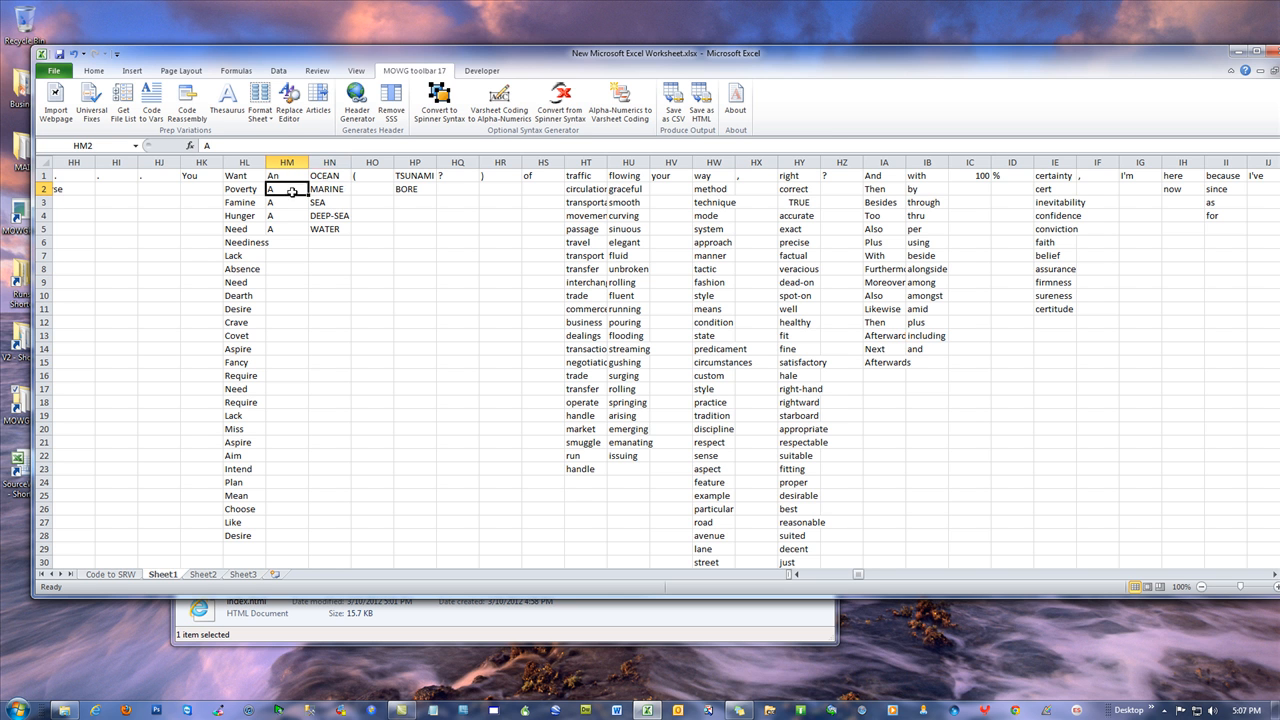
click(320, 295)
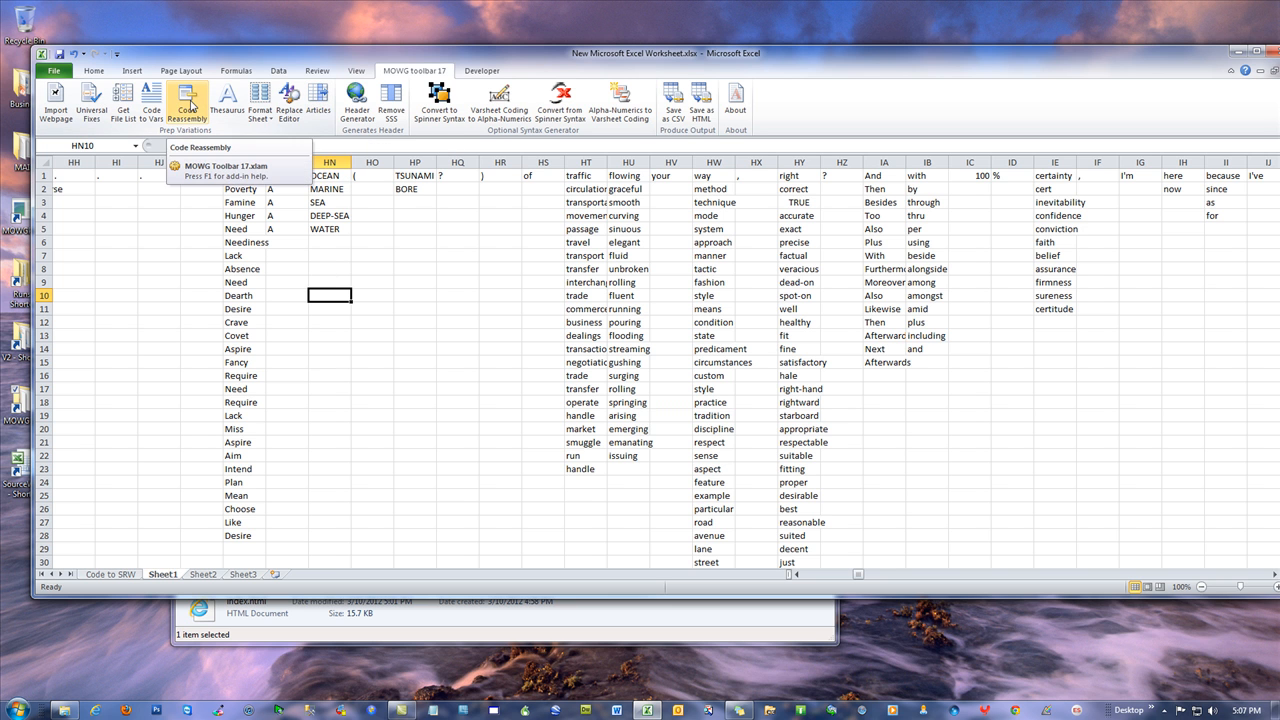
drag(283, 190, 327, 260)
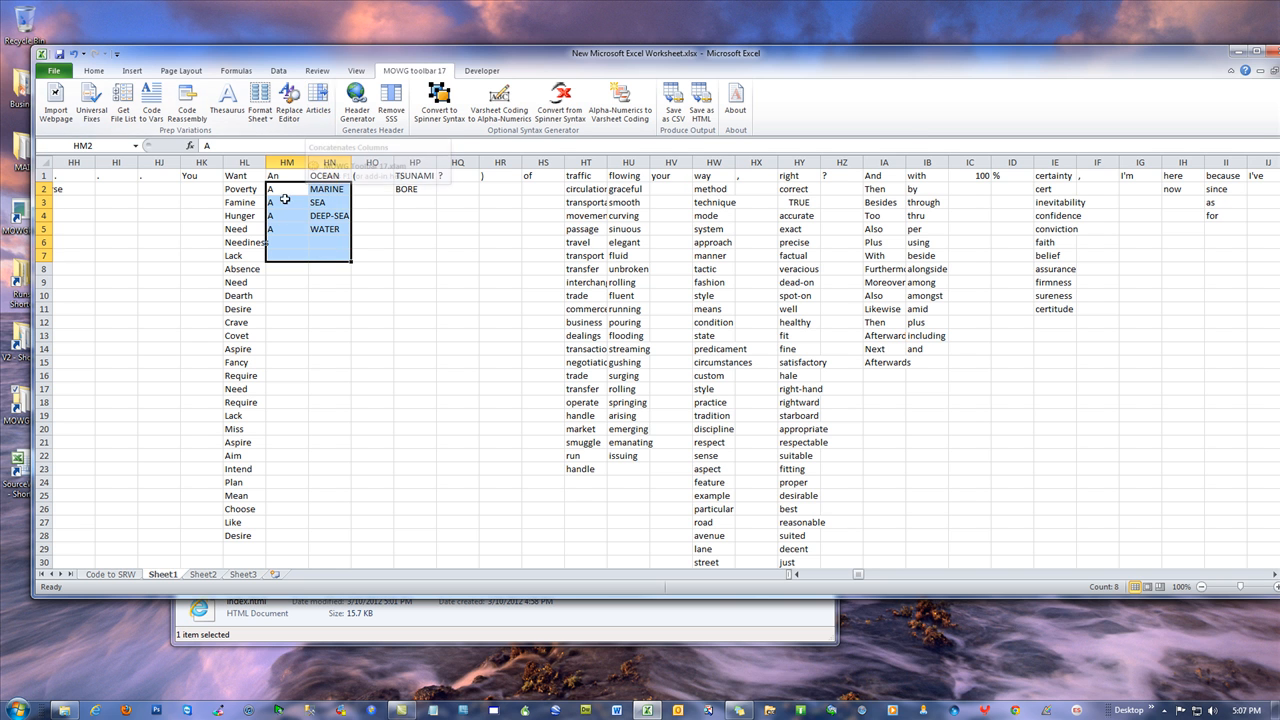
click(443, 285)
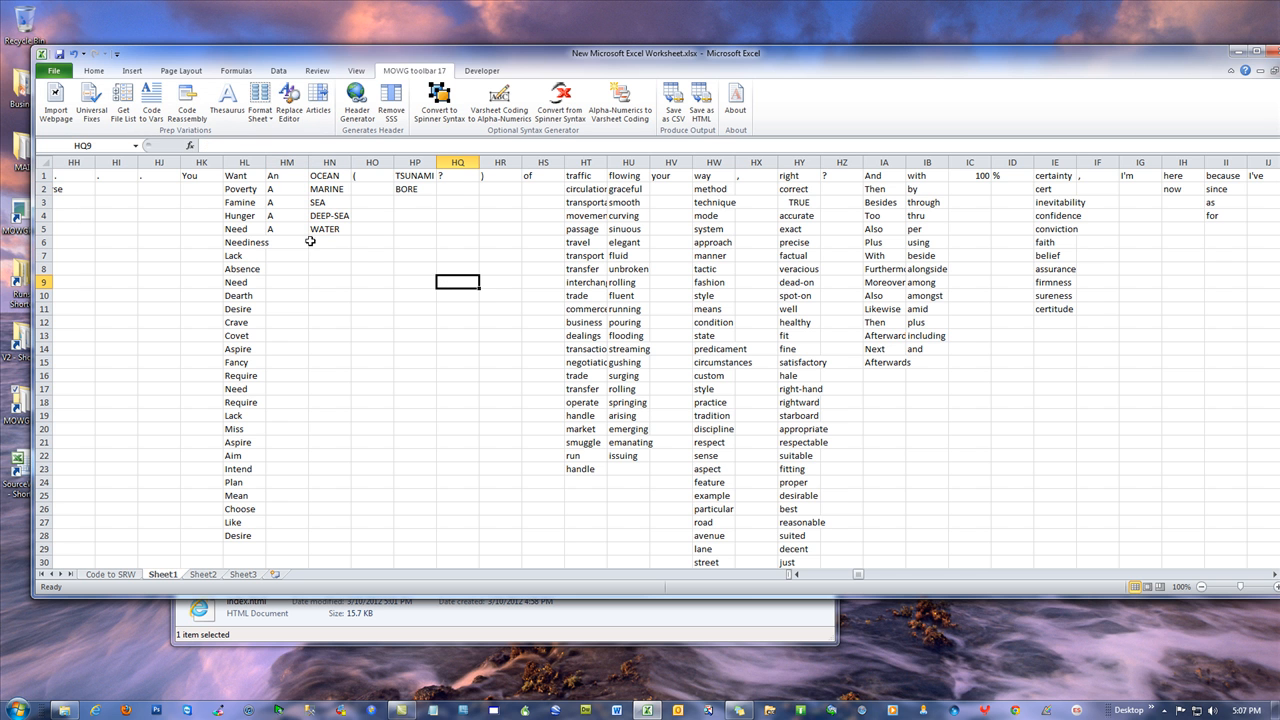
Concatenate columns HM and HN with the Articles tool and fit the width of column HM to its contents
click(318, 100)
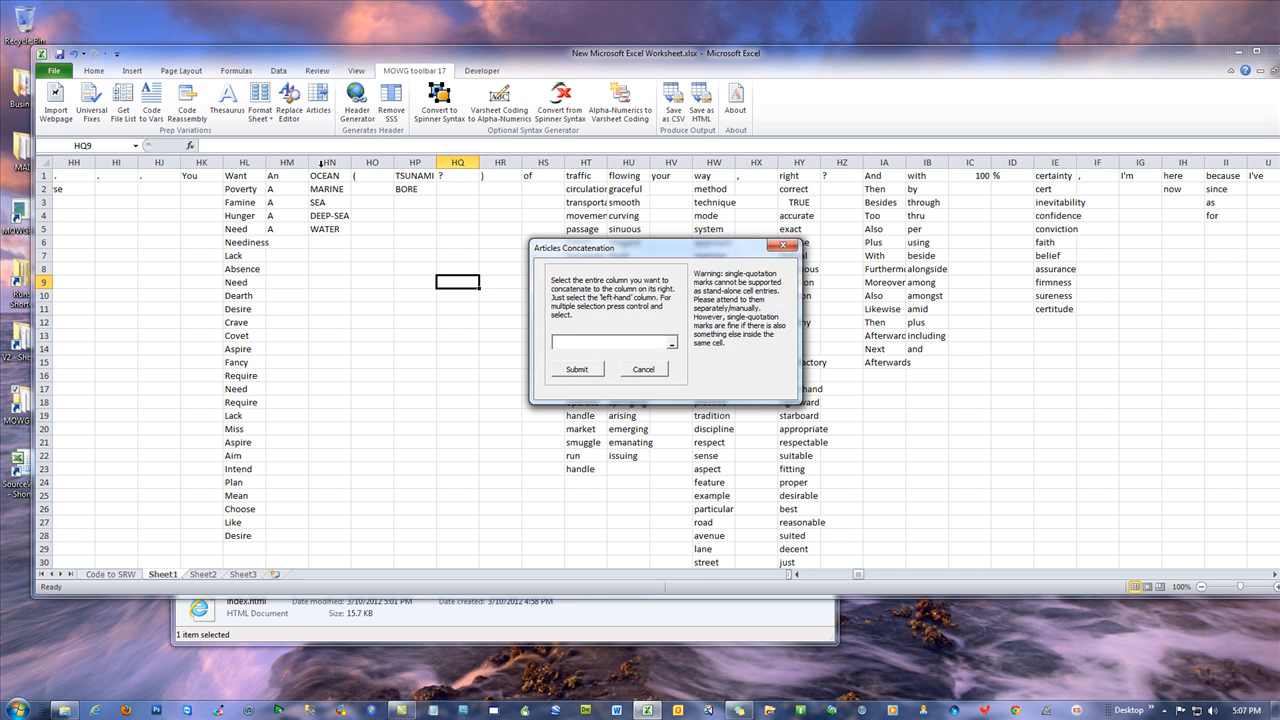
drag(297, 163, 330, 163)
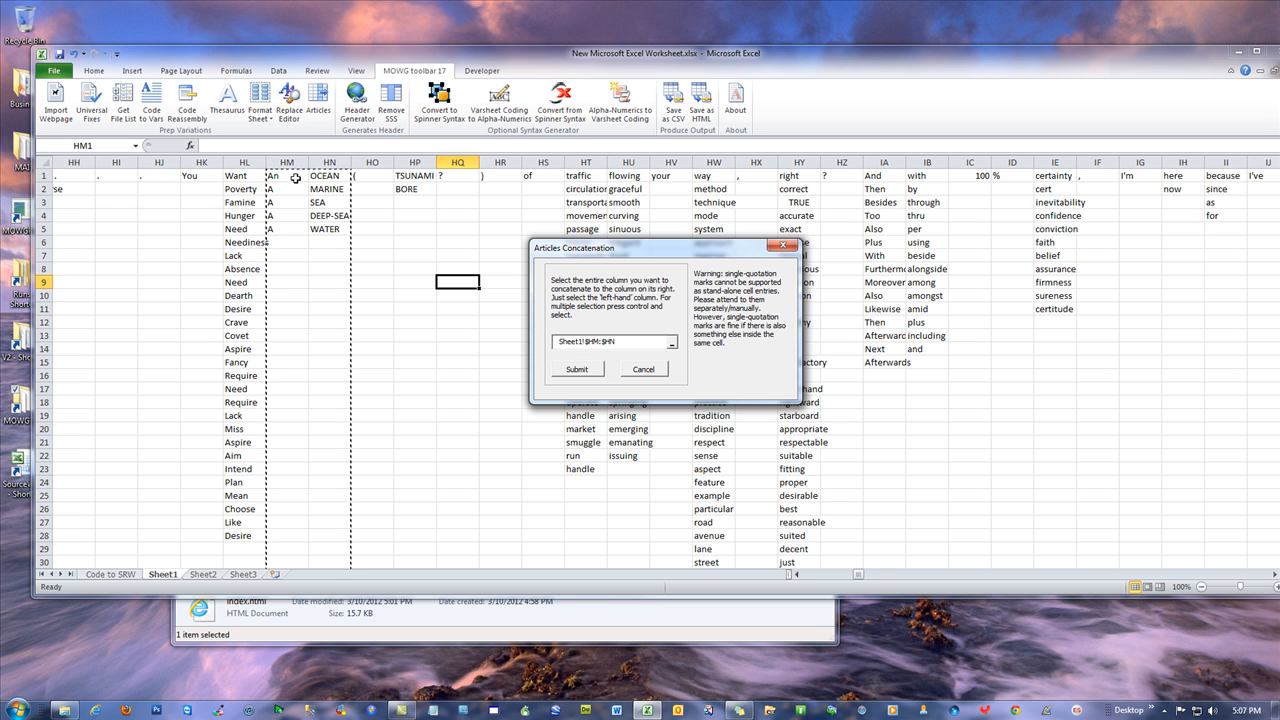
click(588, 368)
click(652, 398)
click(353, 269)
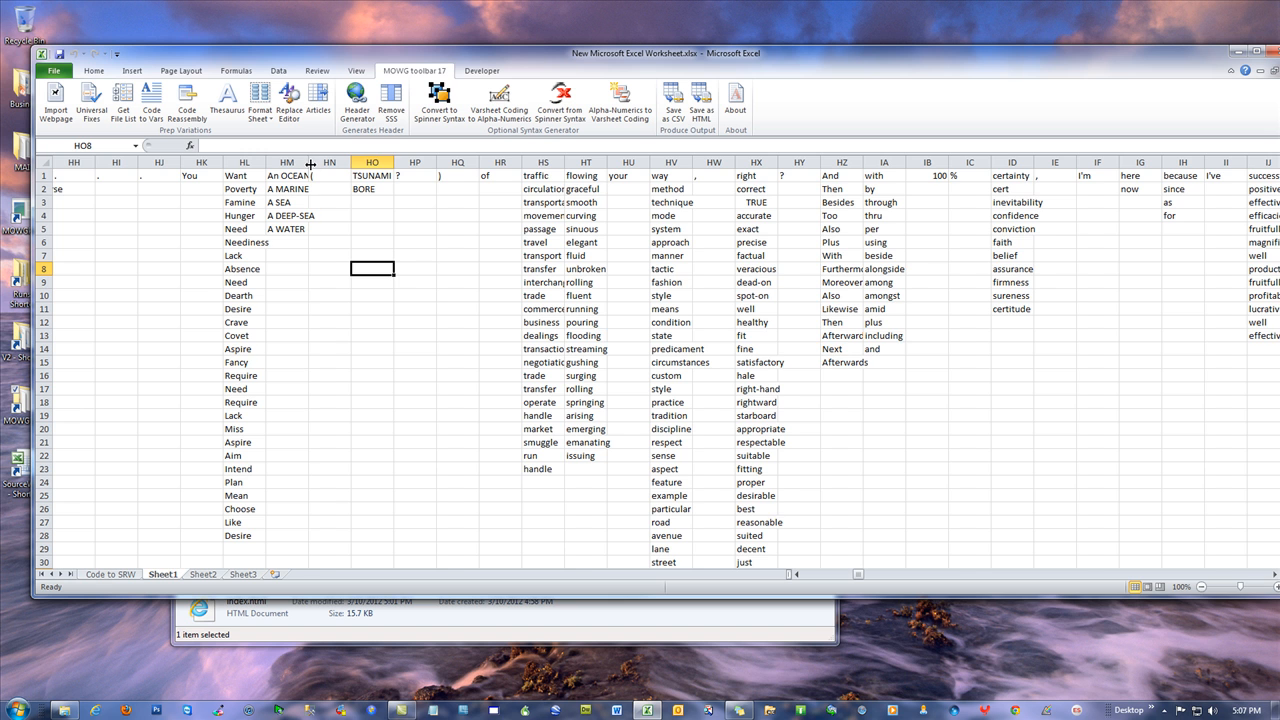
double_click(311, 163)
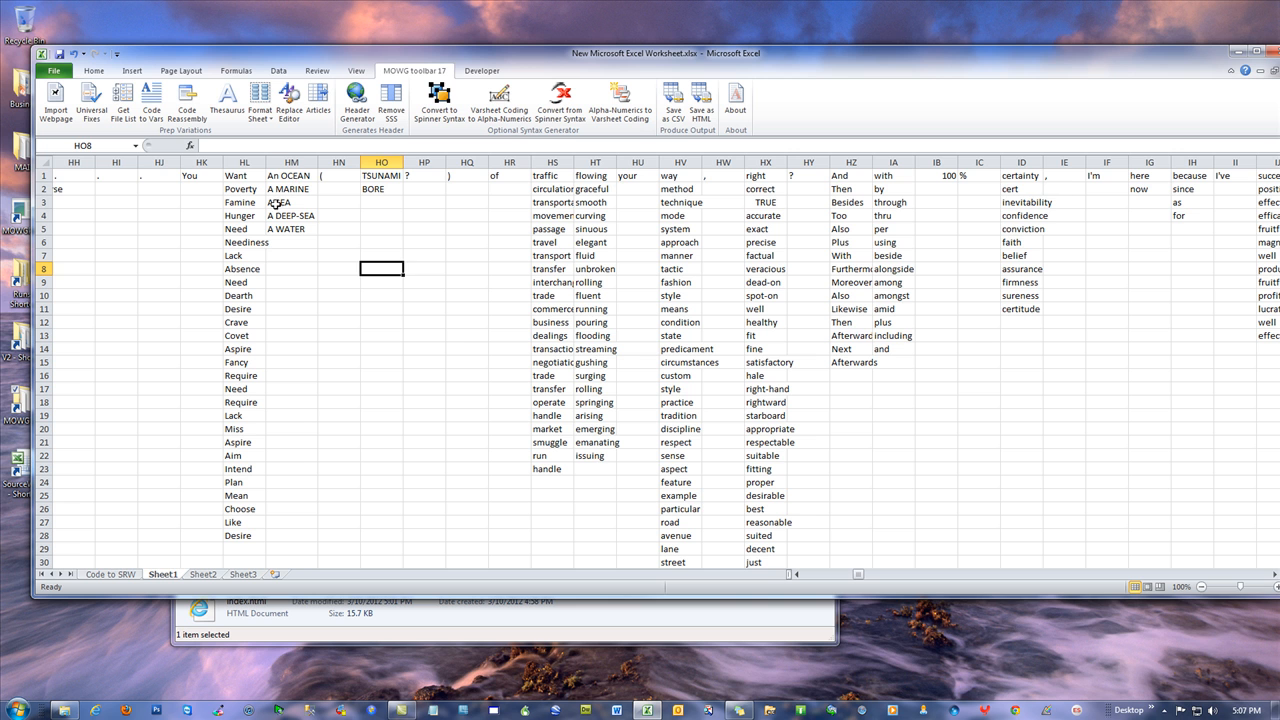
click(205, 181)
click(208, 190)
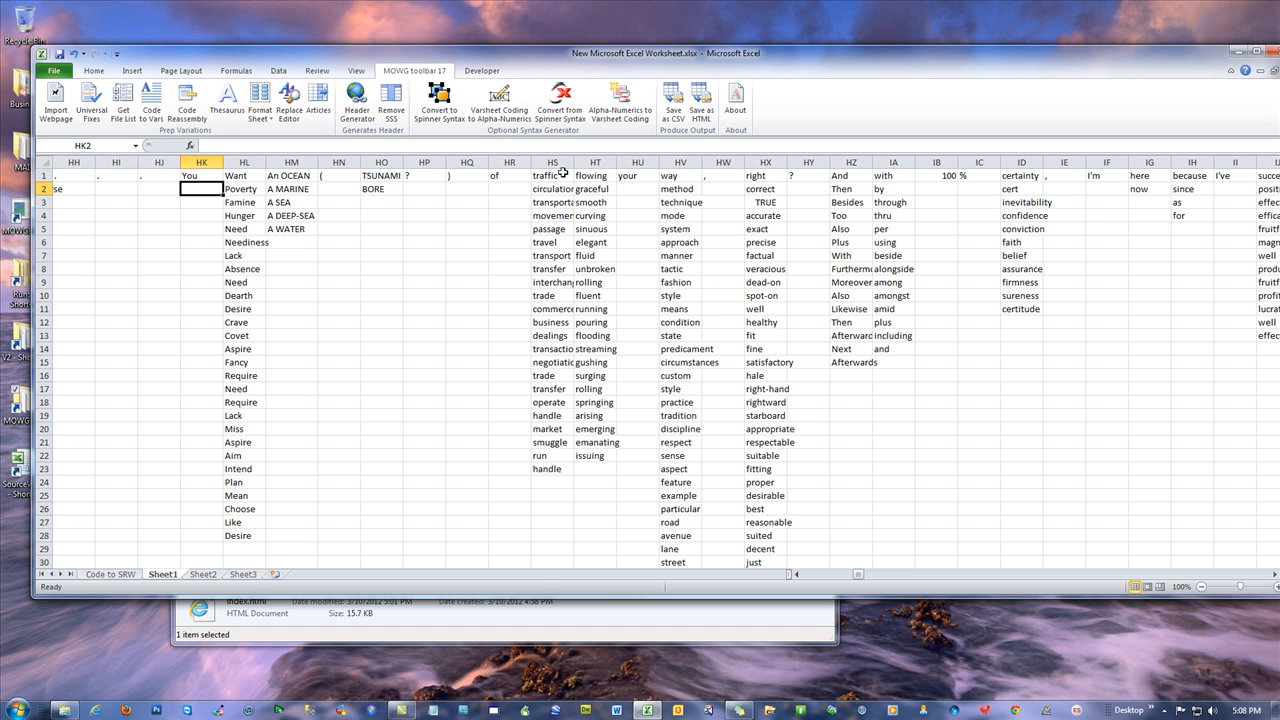
Copy "emerging" from HT20 to HT23 so the flowing list is as long as the traffic list
drag(563, 175, 598, 562)
click(447, 377)
click(595, 469)
click(555, 470)
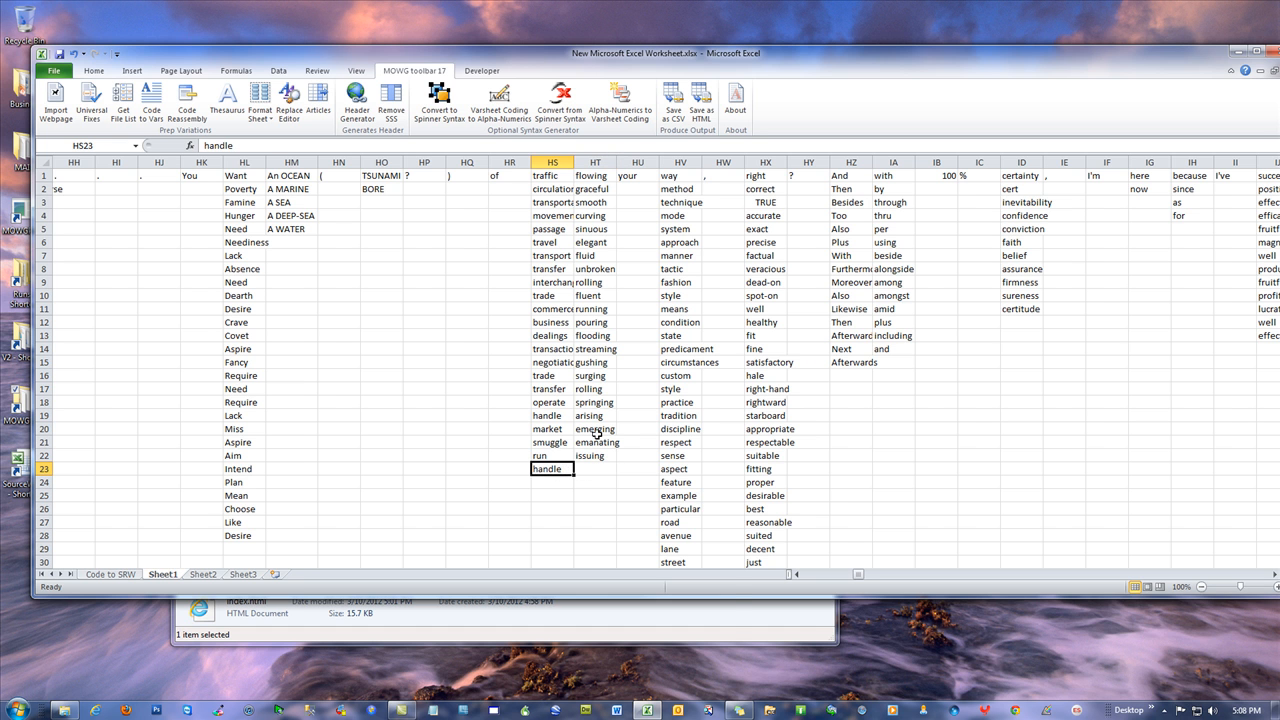
right_click(598, 429)
click(622, 453)
right_click(590, 468)
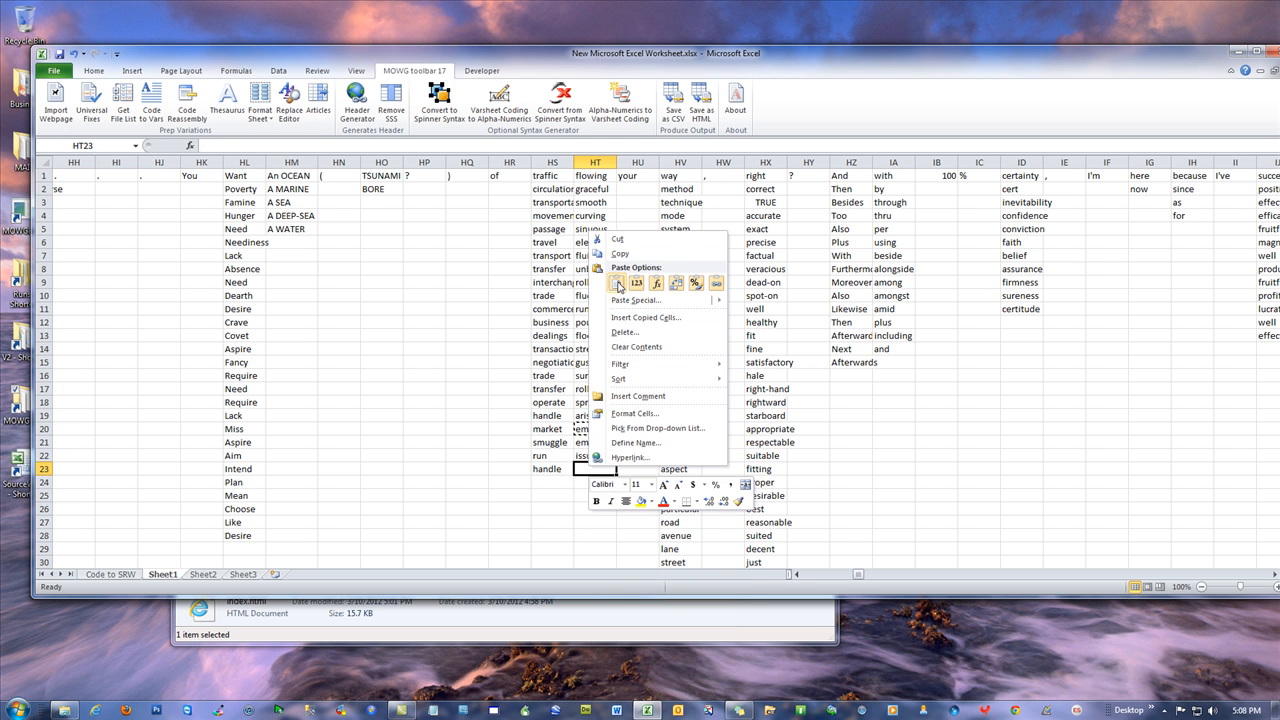
click(617, 288)
click(452, 403)
double_click(511, 375)
click(498, 454)
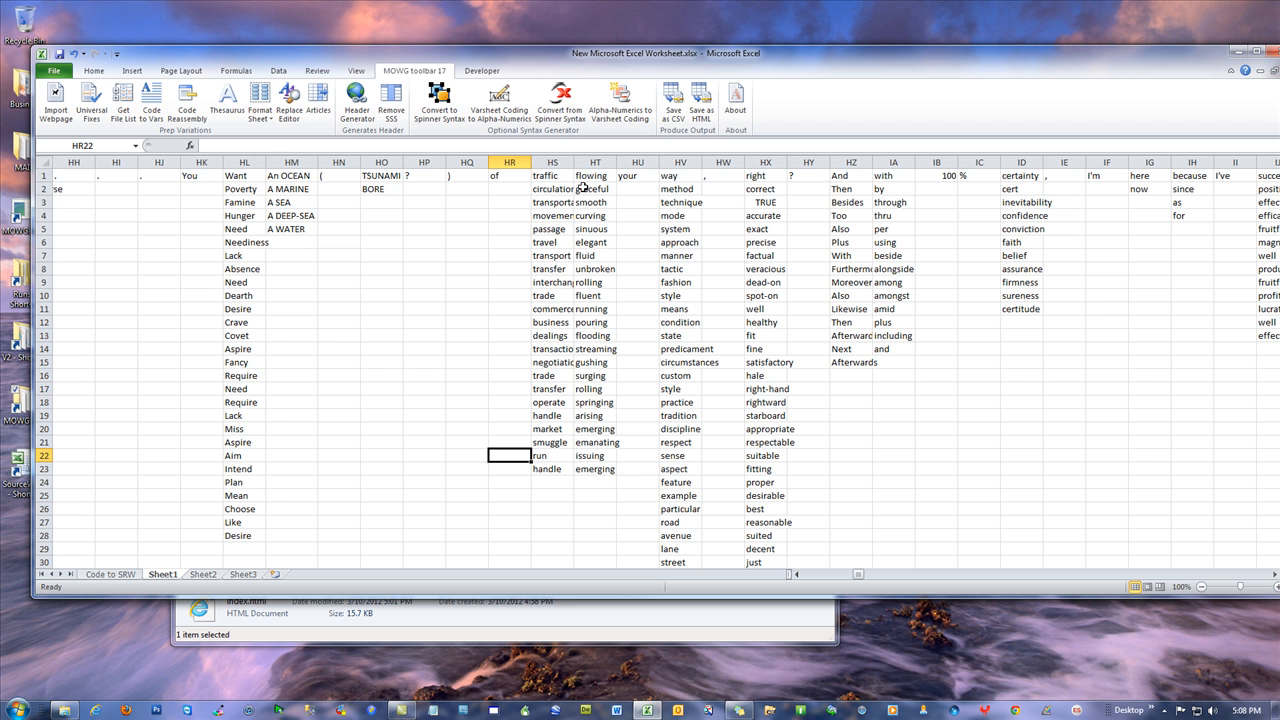
Concatenate the traffic and flowing columns HS and HT with the Articles tool, fit column HS's width, and check the combined phrases
click(318, 100)
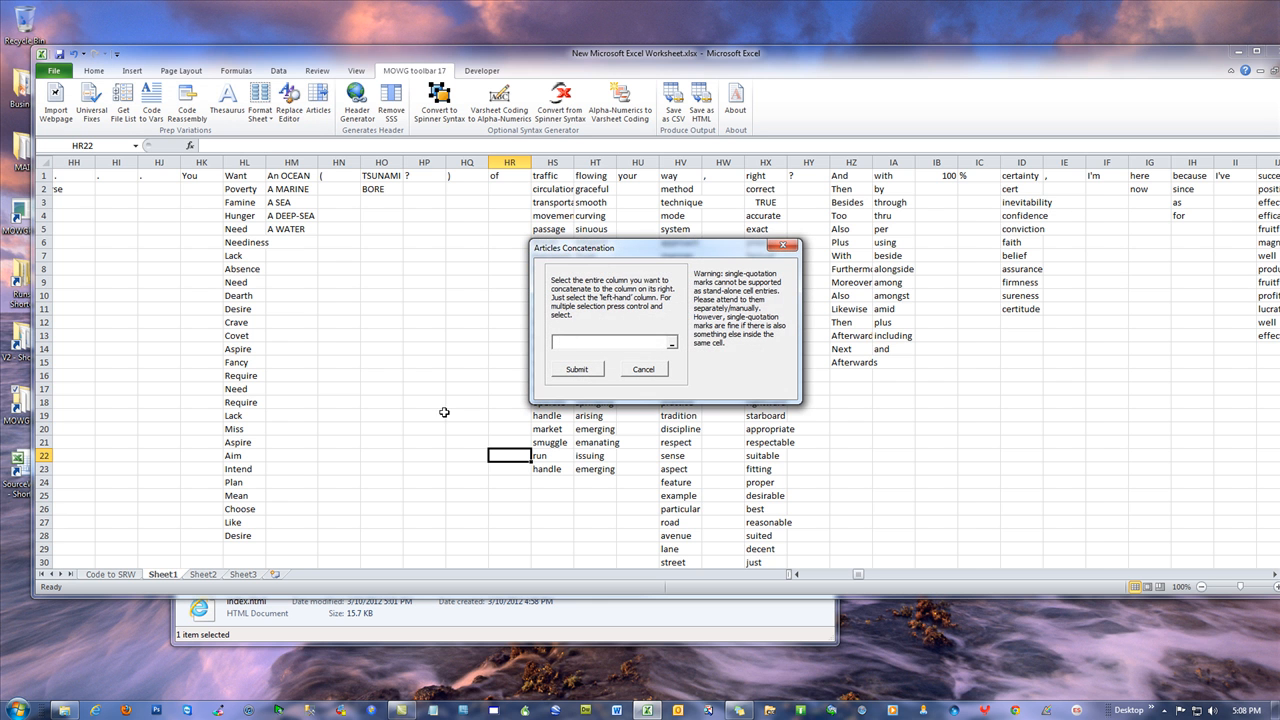
click(568, 160)
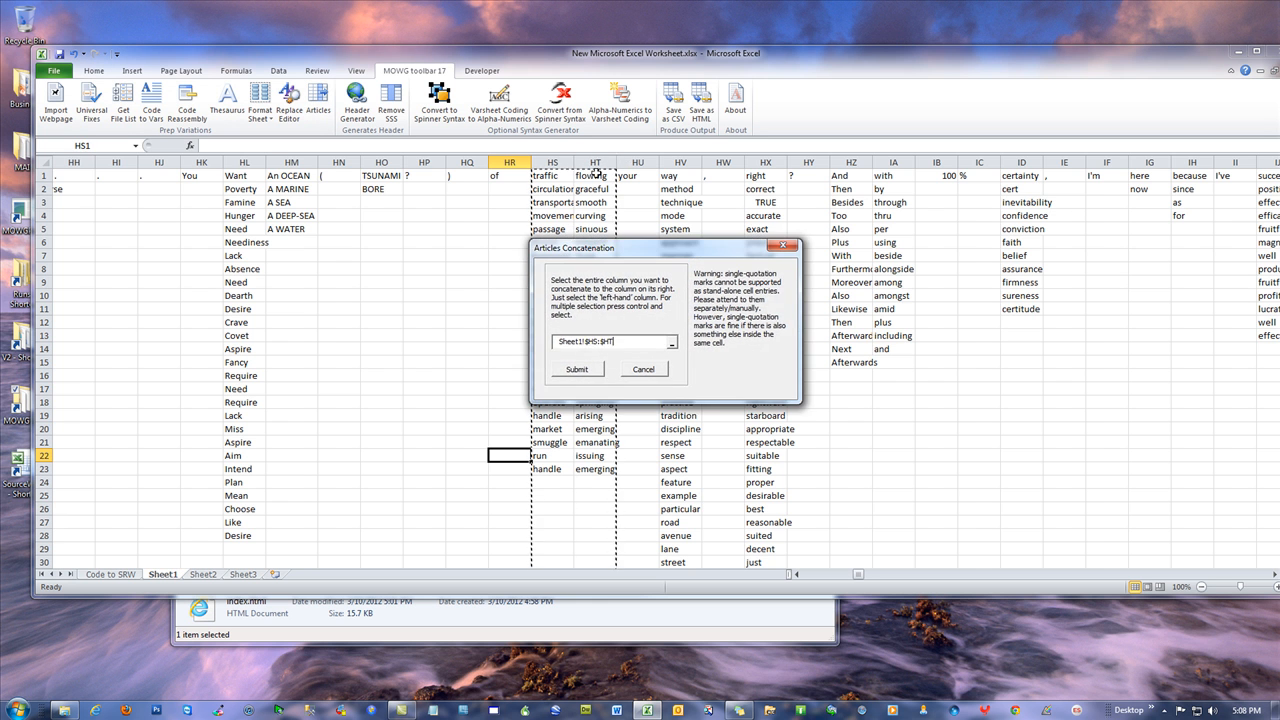
click(577, 369)
click(658, 398)
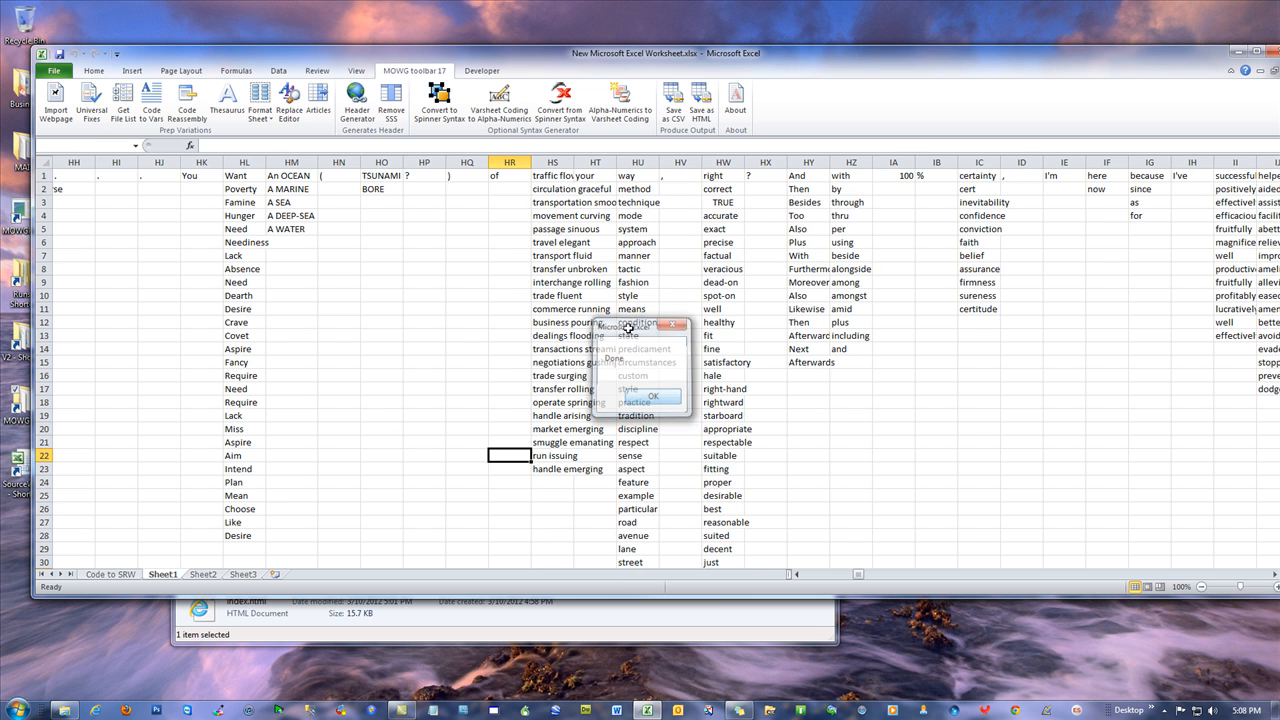
double_click(574, 160)
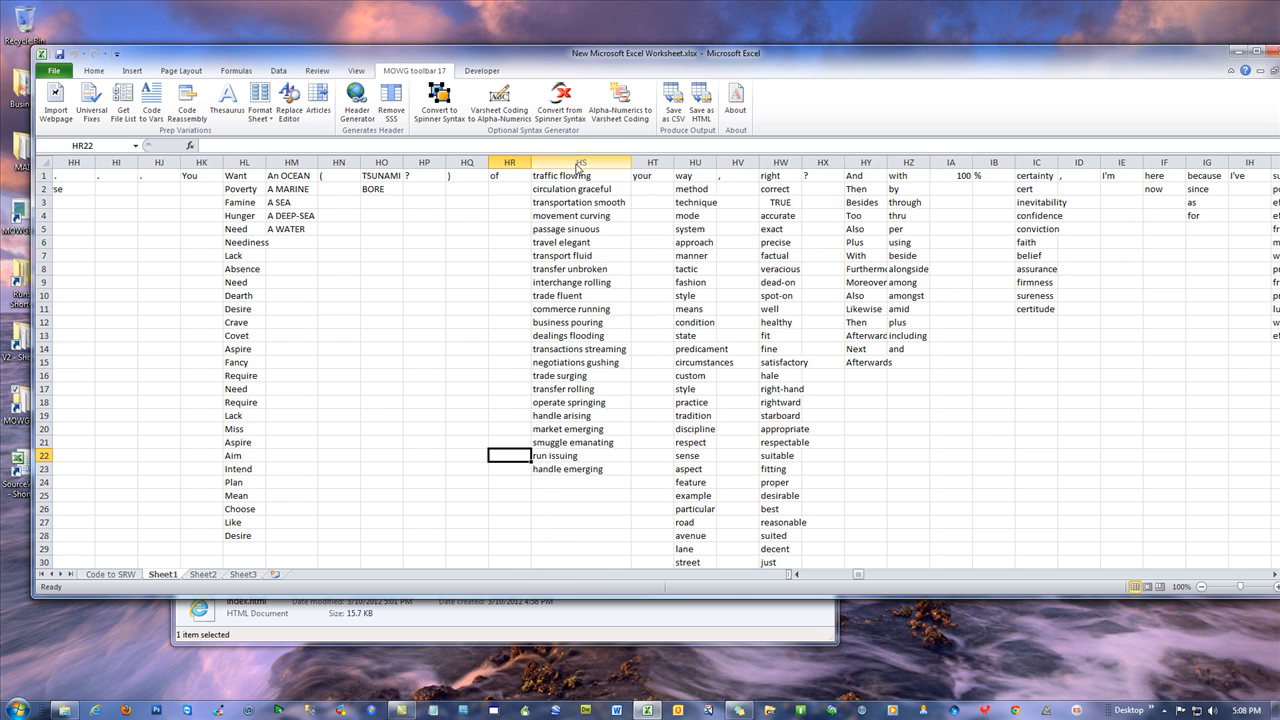
click(652, 389)
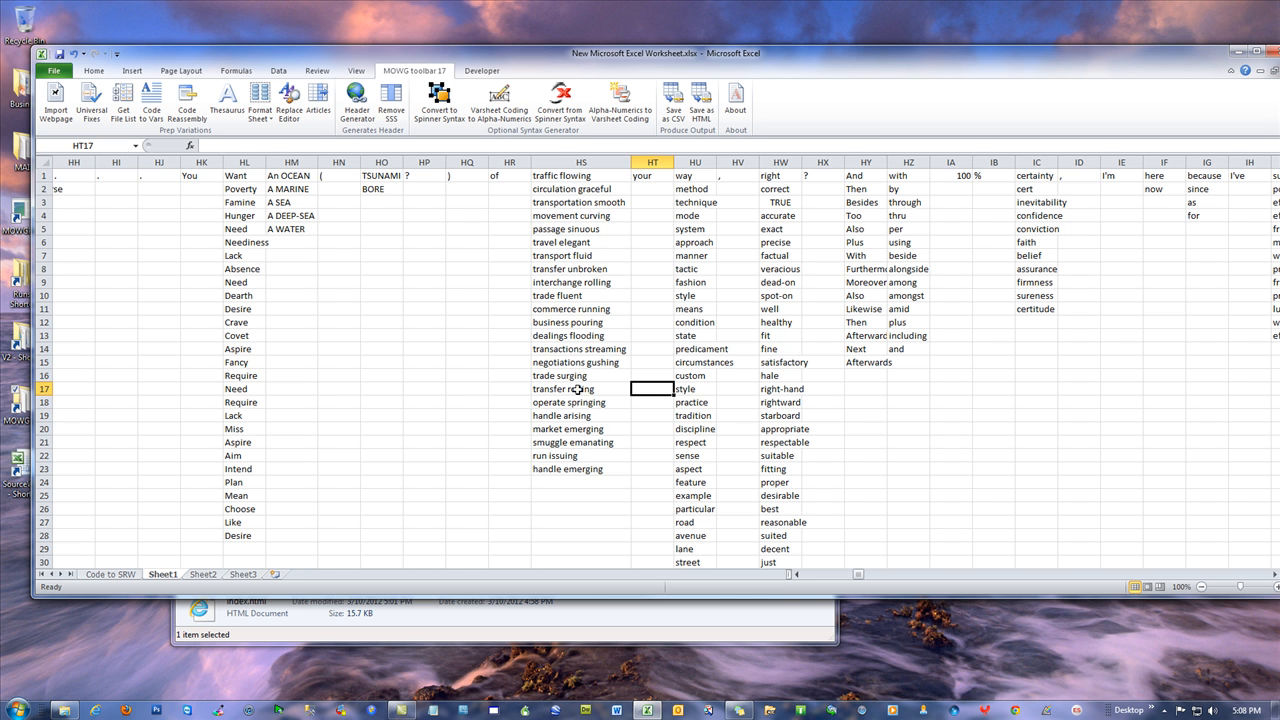
click(562, 177)
click(568, 228)
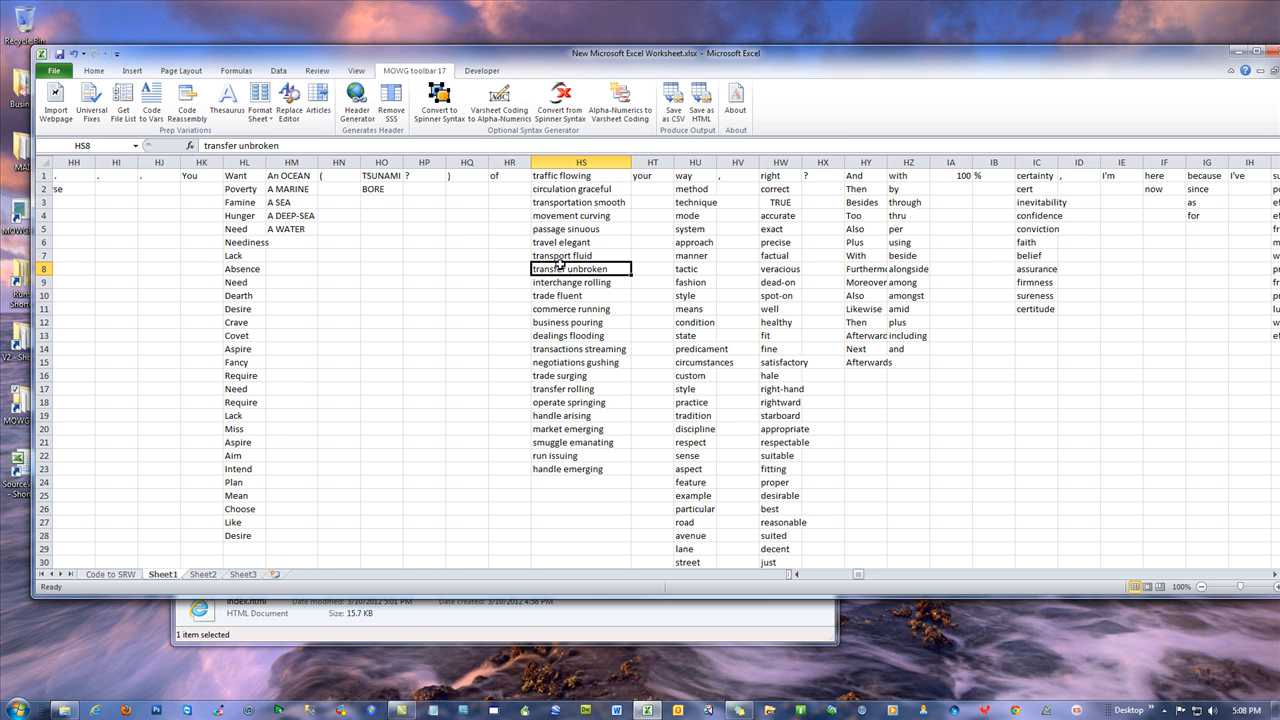
Examine the combined phrases in column HS and the word lists in columns HU to IC for words that belong together
click(547, 177)
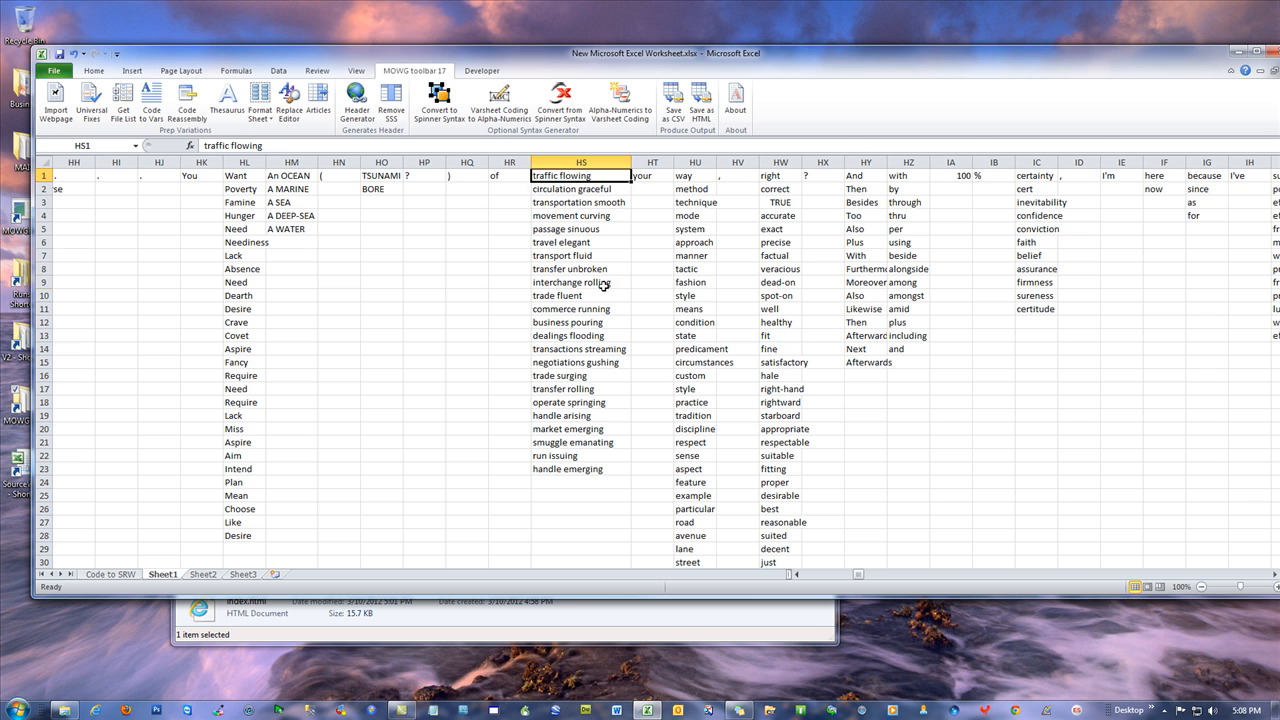
click(603, 284)
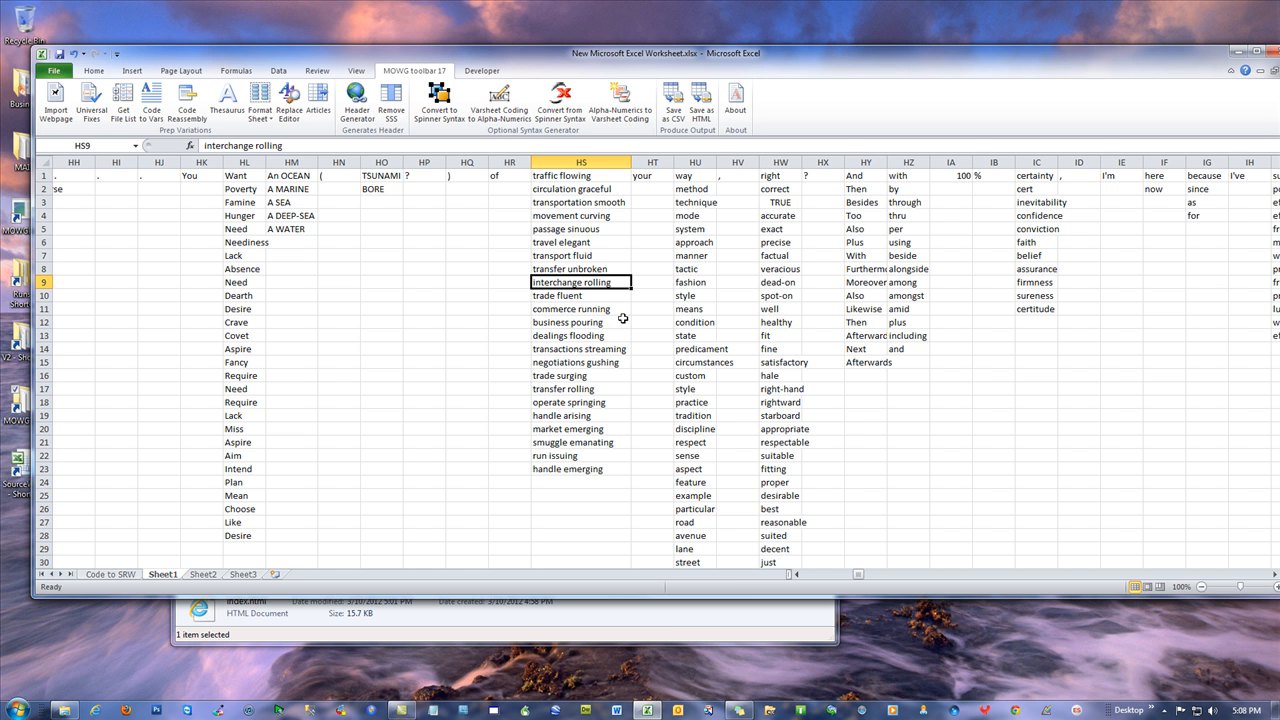
click(696, 204)
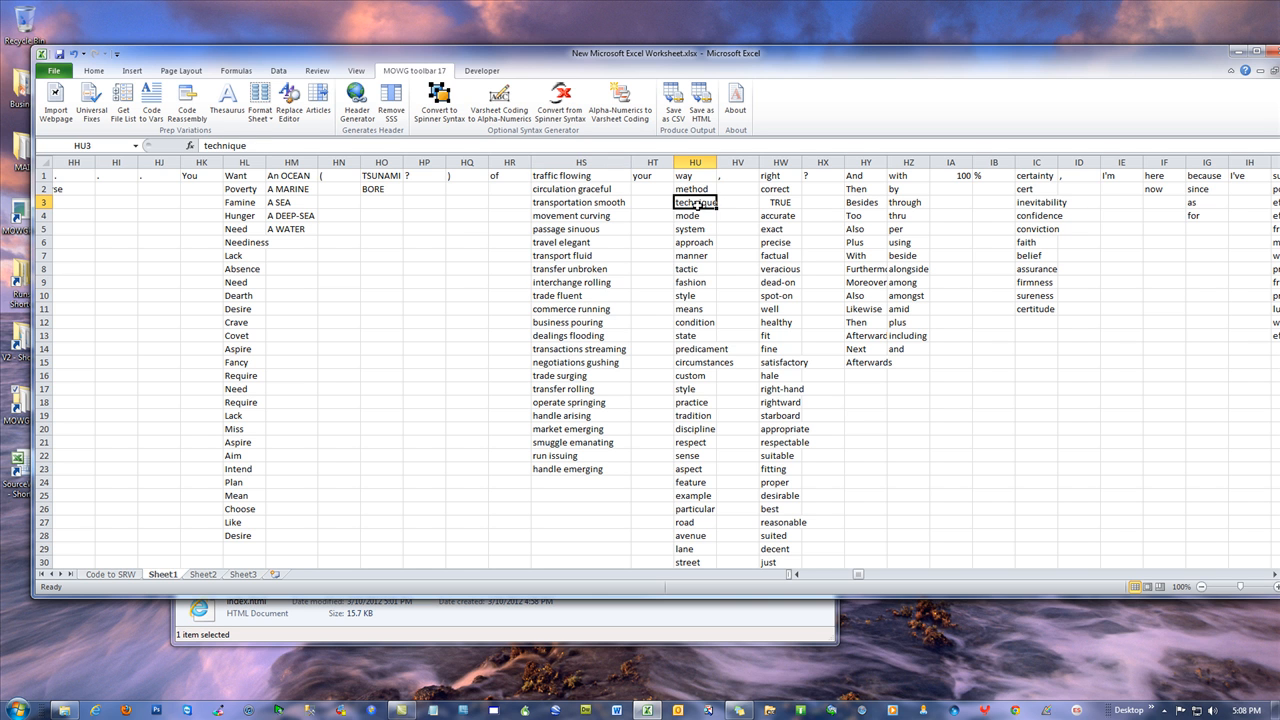
click(742, 175)
click(795, 339)
click(824, 280)
click(875, 227)
click(917, 281)
click(958, 230)
click(956, 178)
click(983, 177)
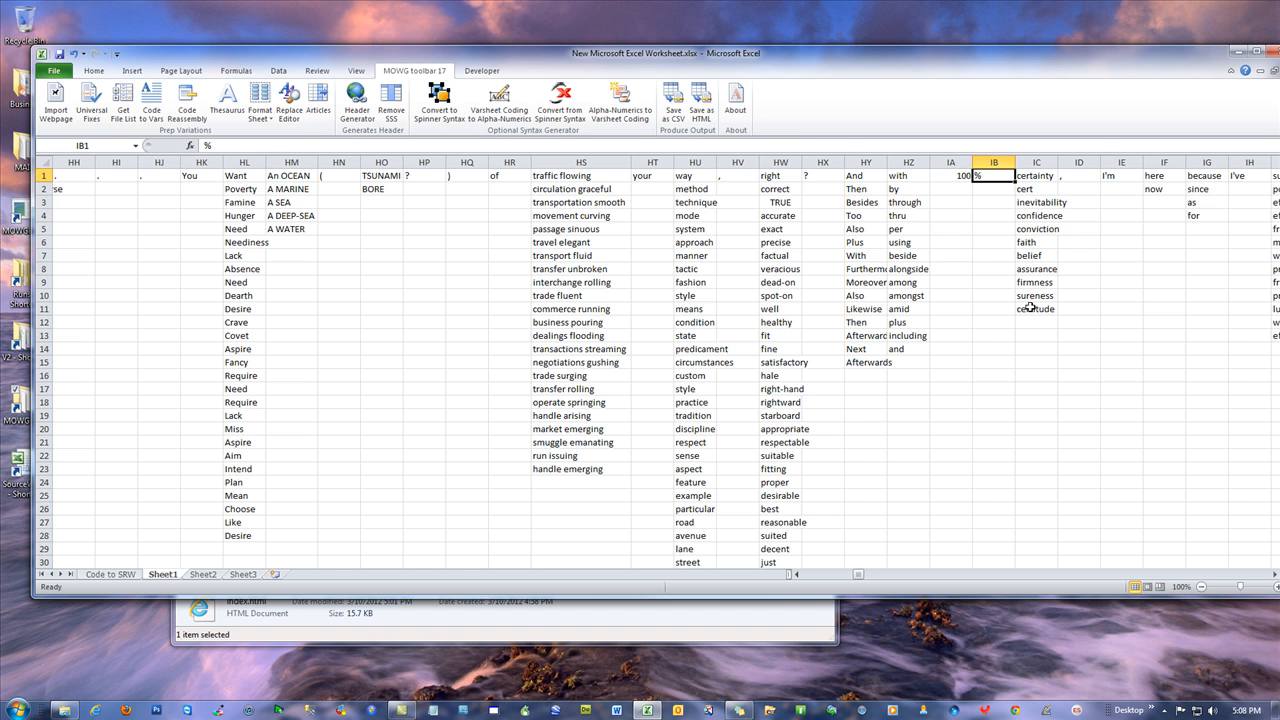
click(1047, 269)
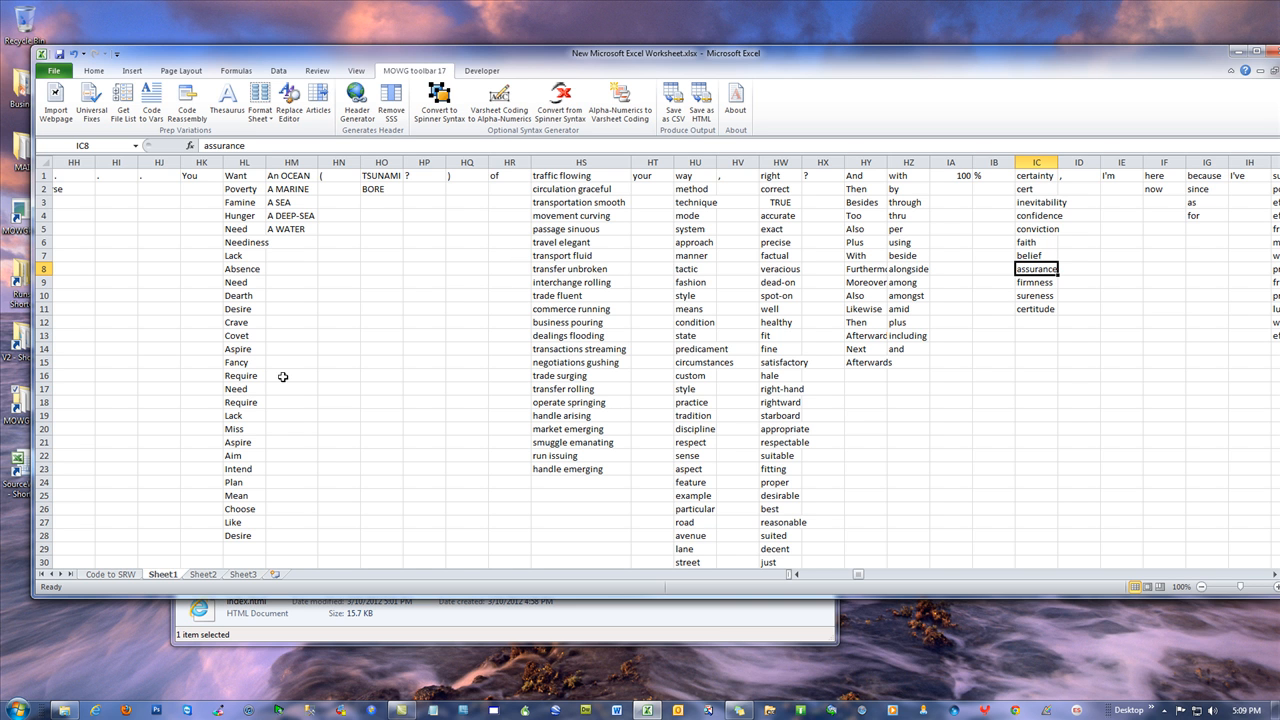
Copy the adverbs in II10:II13 to II14:II17 so the list is as long as the verb list in column IJ
drag(858, 576, 861, 580)
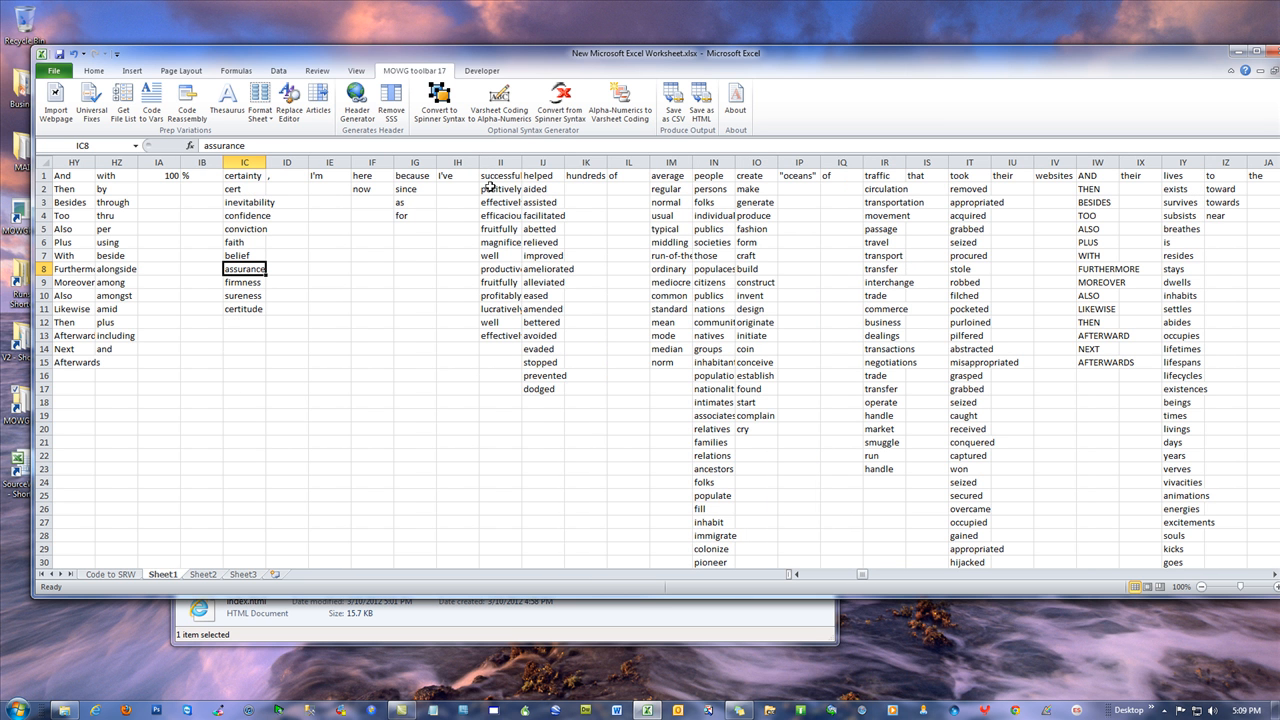
drag(502, 311, 504, 335)
right_click(503, 313)
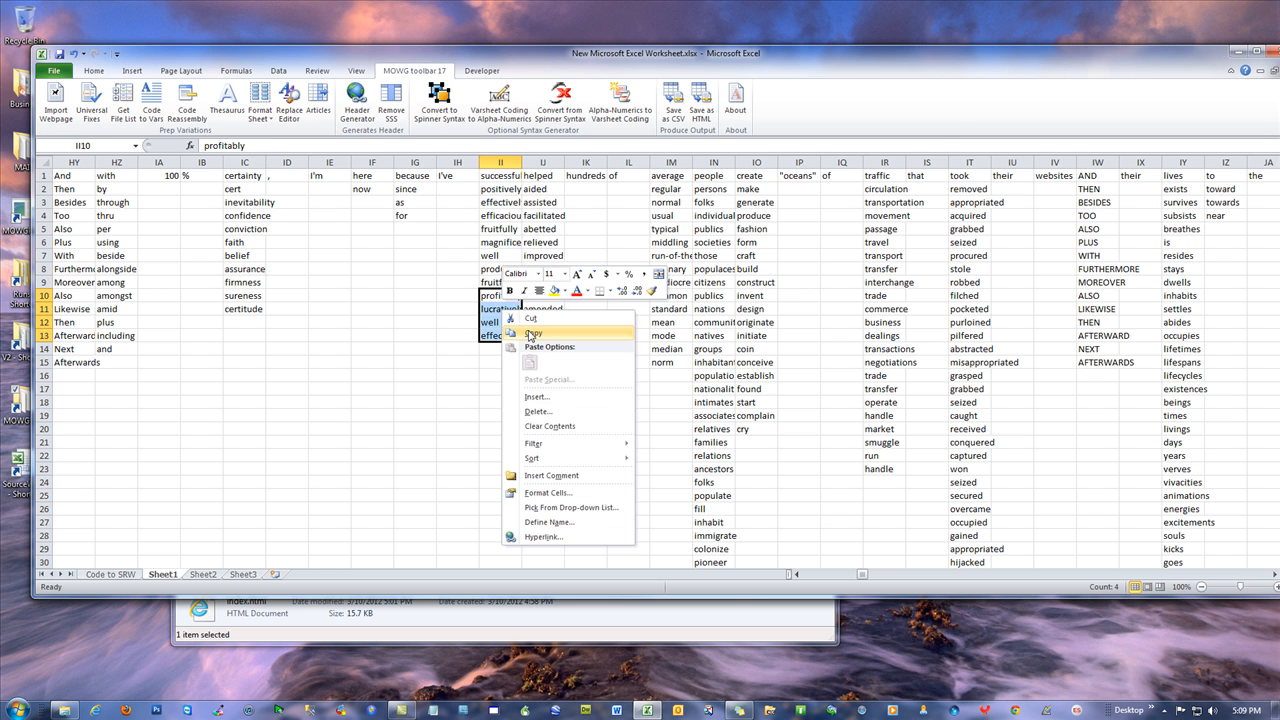
click(533, 334)
right_click(506, 348)
click(531, 397)
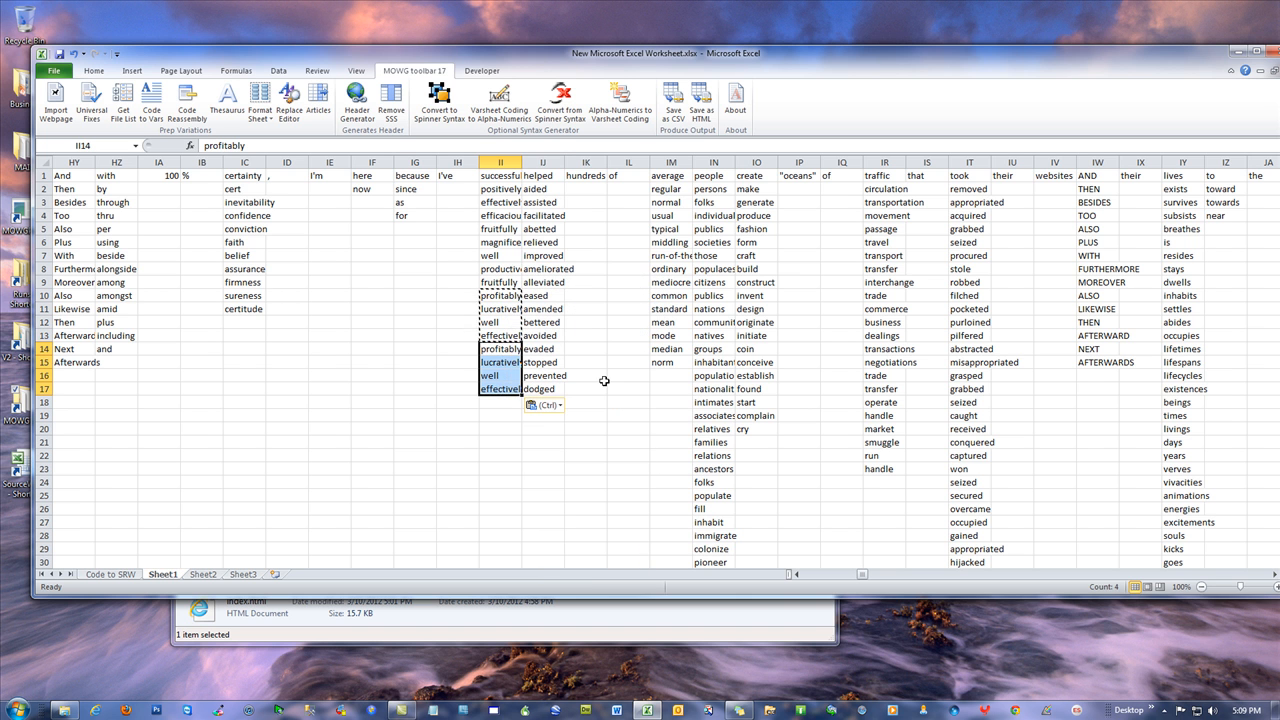
Fill "hundreds" and "of" in columns IK and IL down to row 17
click(600, 378)
double_click(584, 237)
click(630, 240)
drag(594, 173, 651, 396)
click(581, 479)
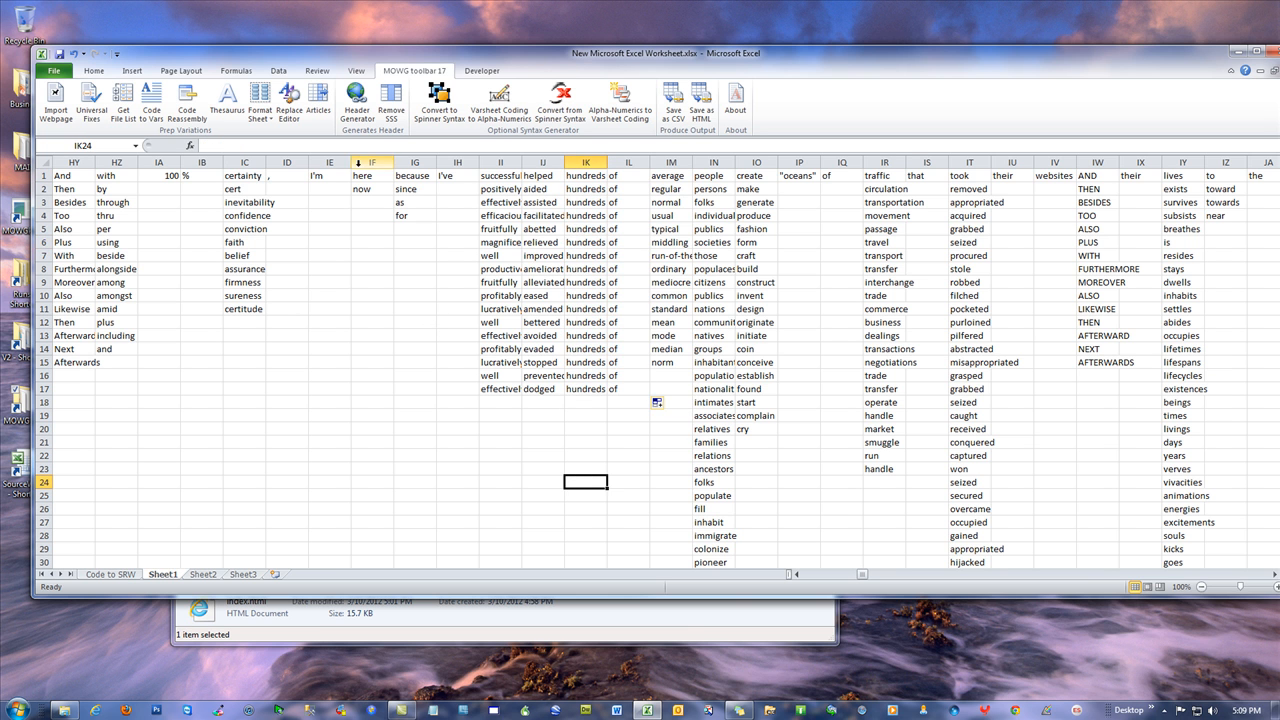
Concatenate the adverb column II with the verb column IJ using the Articles tool
drag(501, 176, 618, 180)
click(592, 496)
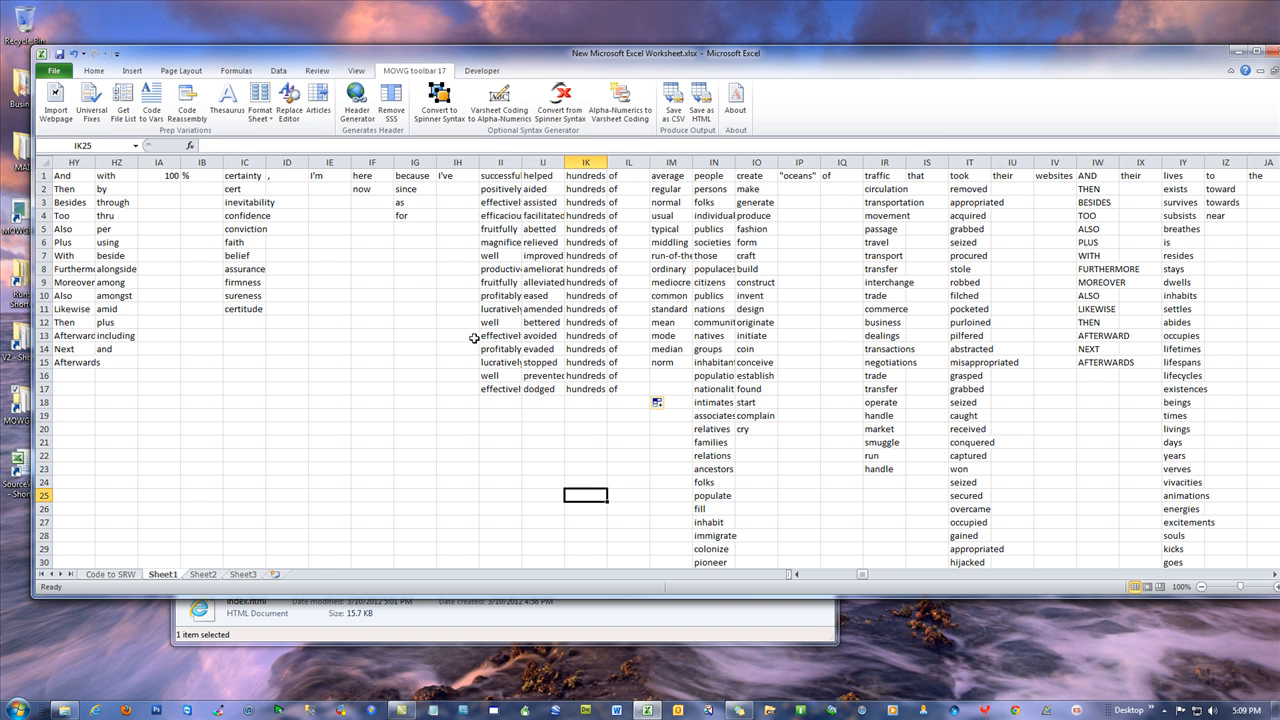
click(318, 103)
drag(501, 162, 537, 162)
click(582, 374)
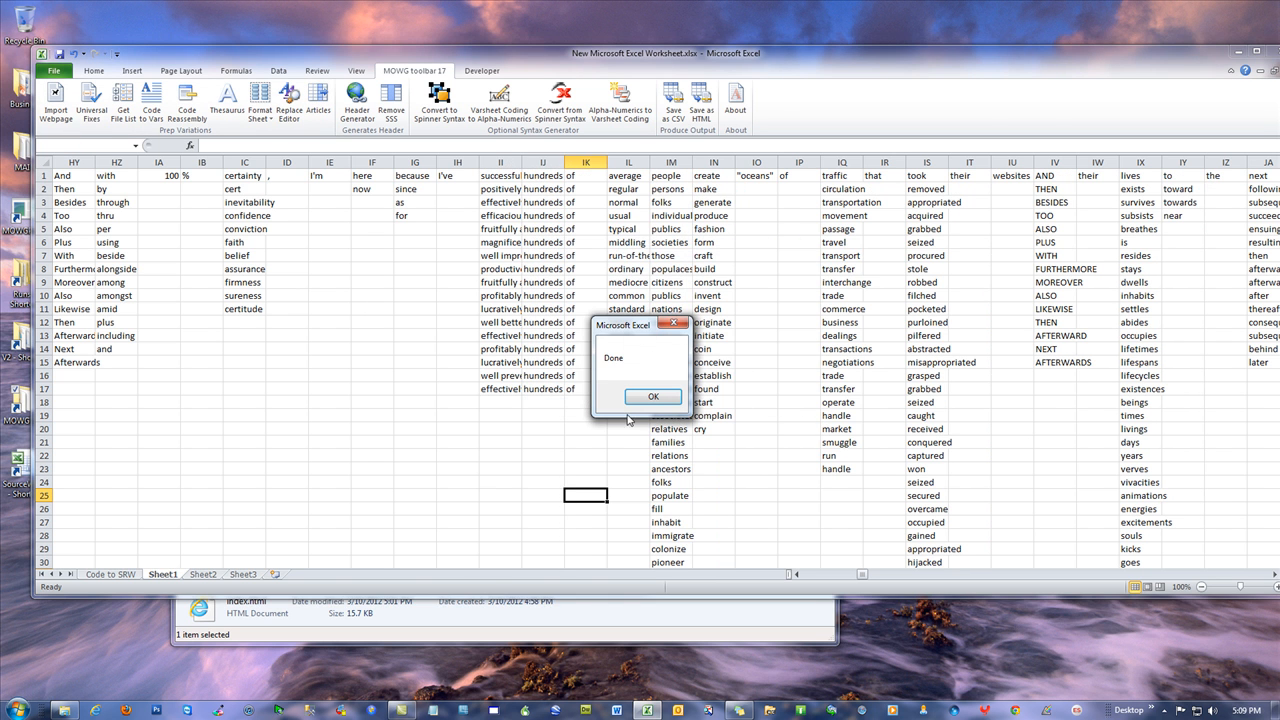
click(655, 397)
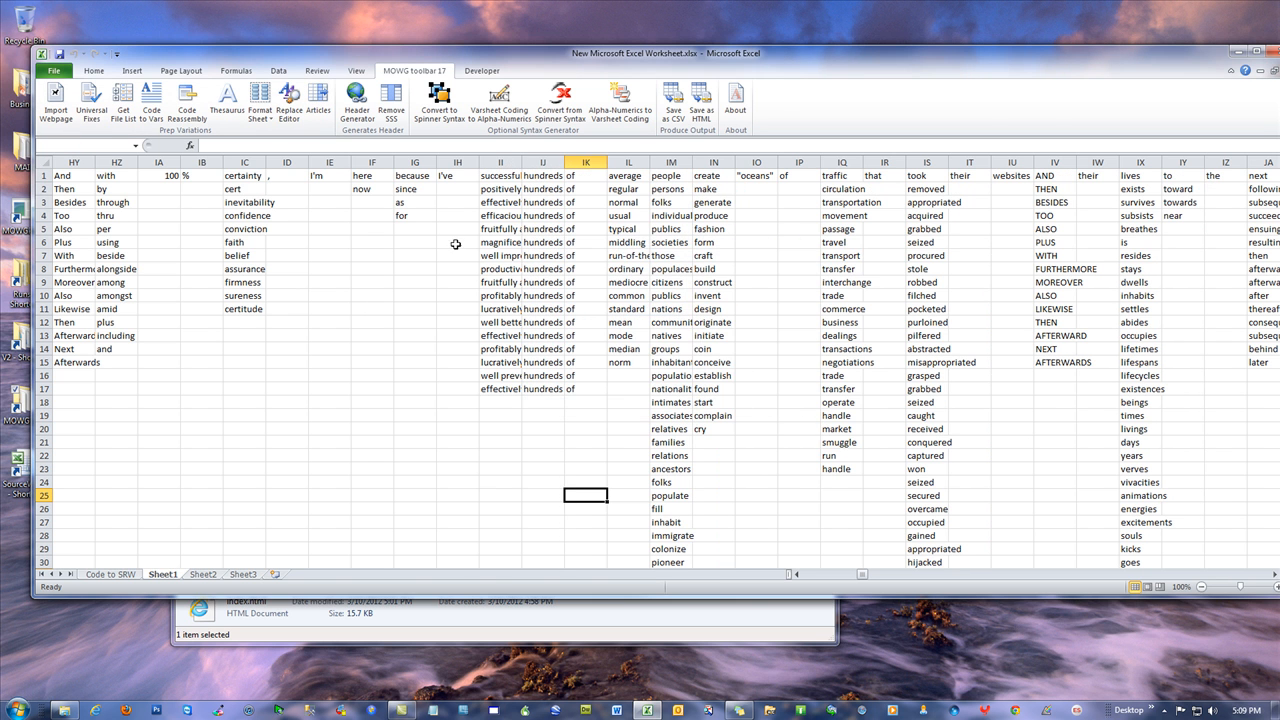
Concatenate the "hundreds" column IJ onto the phrases in column II with the Articles tool
click(318, 103)
drag(510, 158, 545, 162)
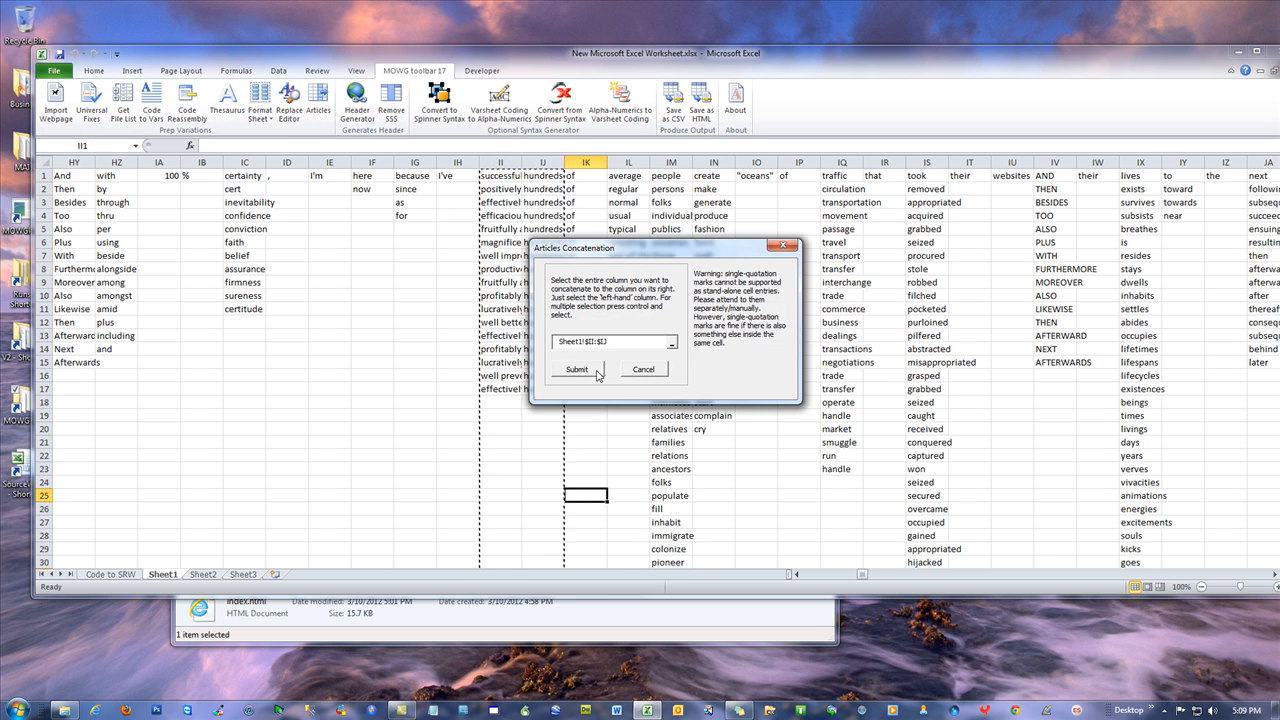
click(577, 369)
click(649, 398)
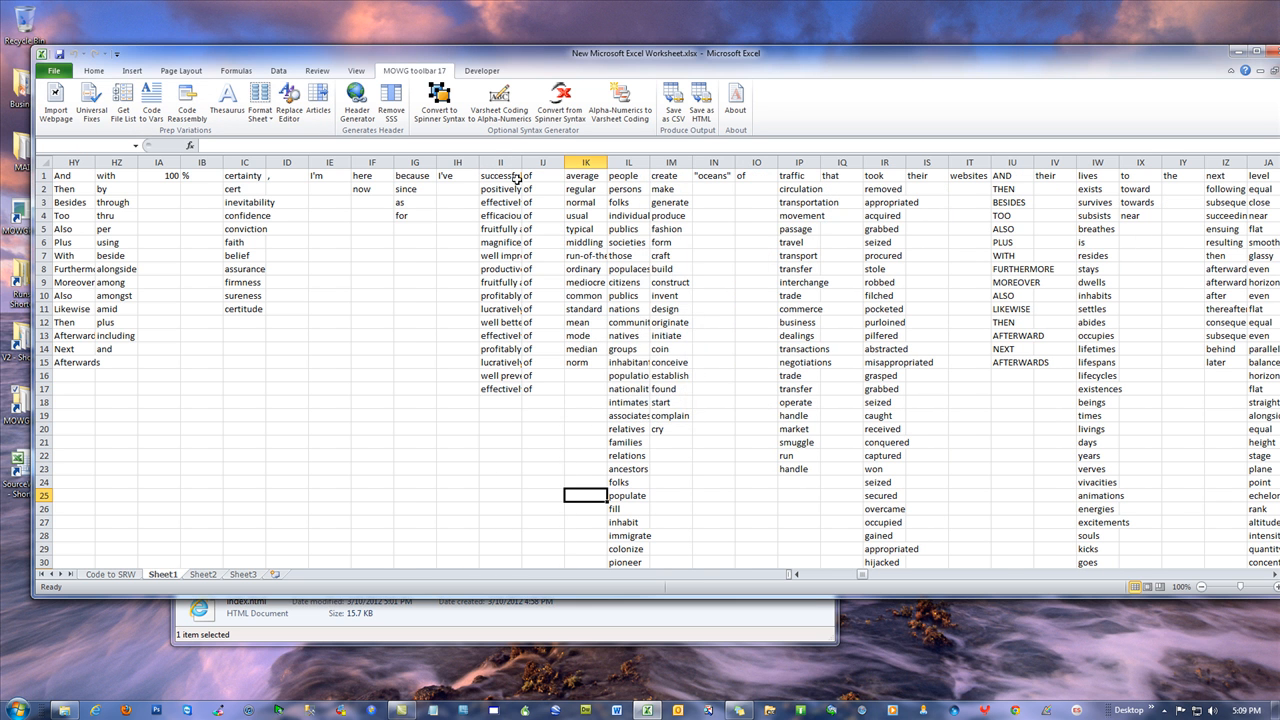
Concatenate the "of" column IJ onto column II with the Articles tool and fit column II's width to its contents
click(321, 99)
drag(502, 163, 543, 163)
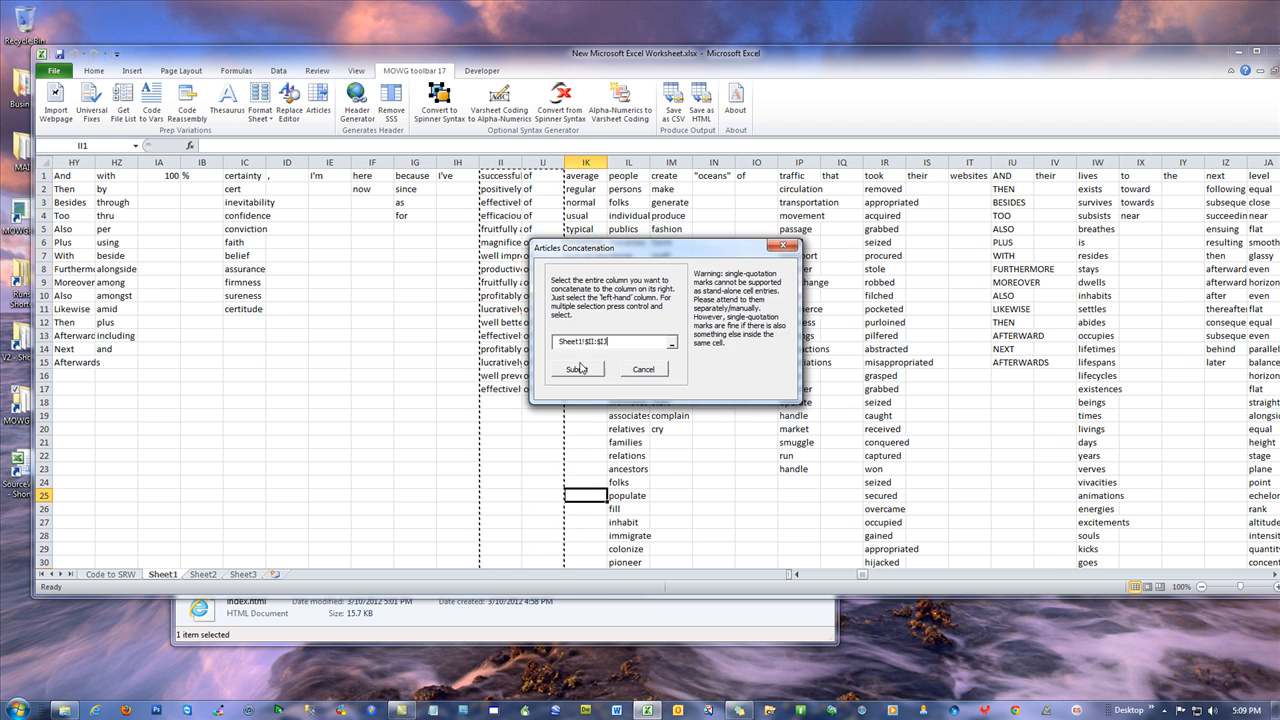
click(580, 371)
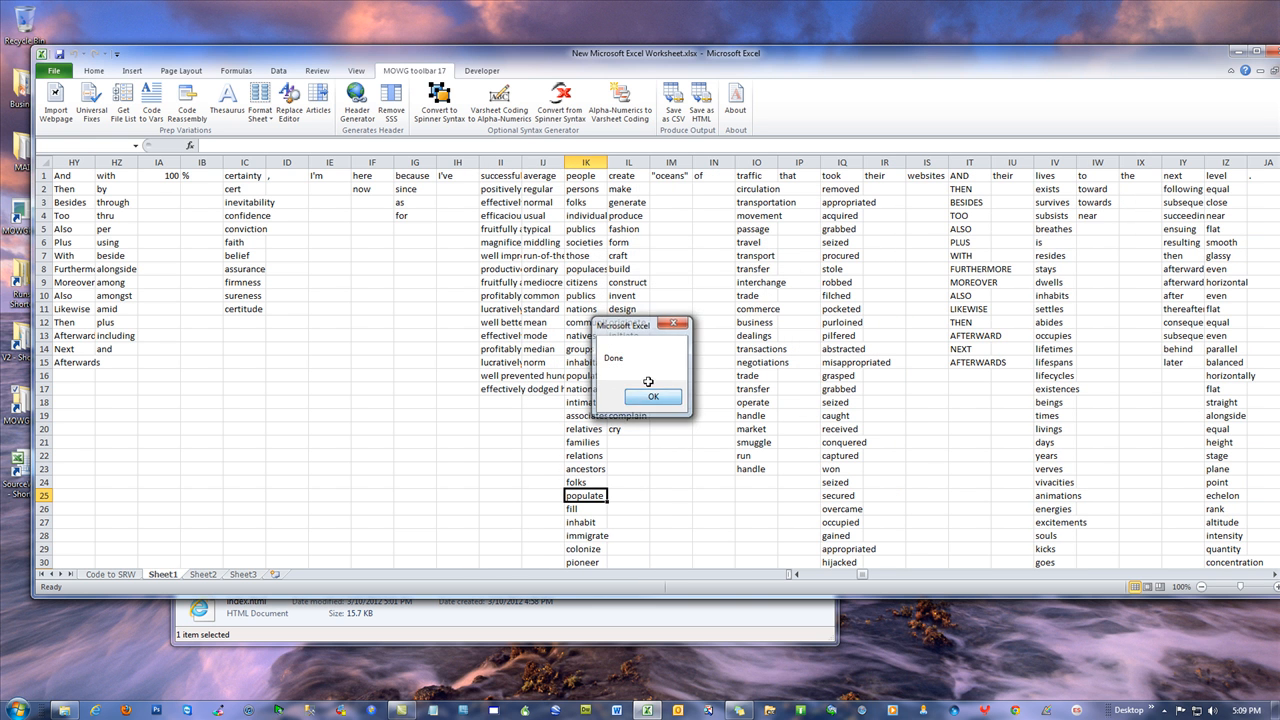
click(649, 396)
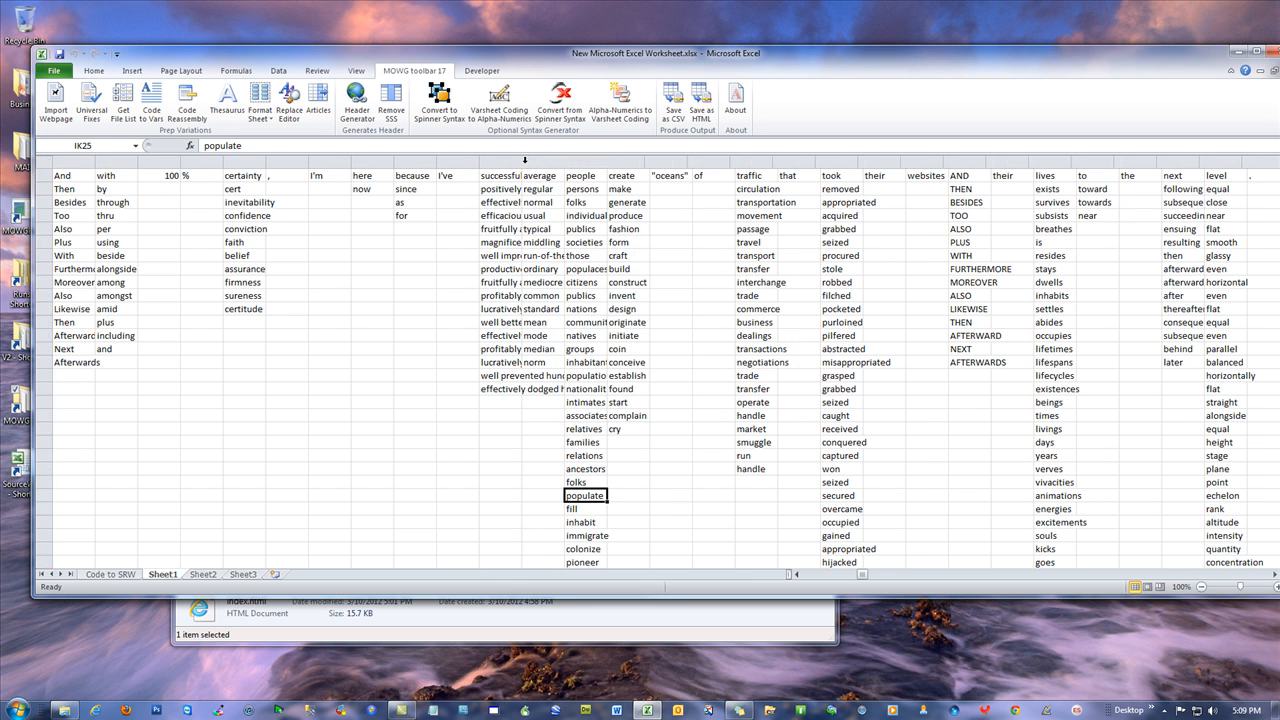
double_click(523, 163)
click(748, 358)
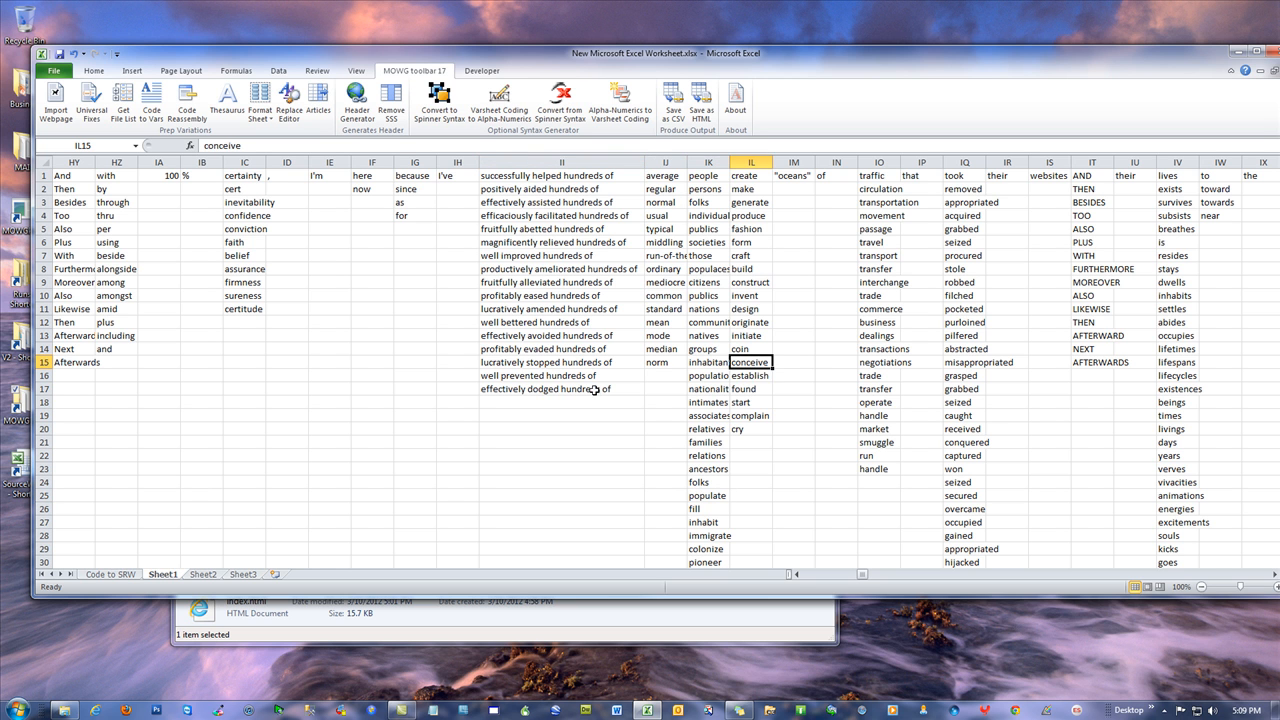
Review the combined phrases in rows 1 to 17 of column II
click(403, 271)
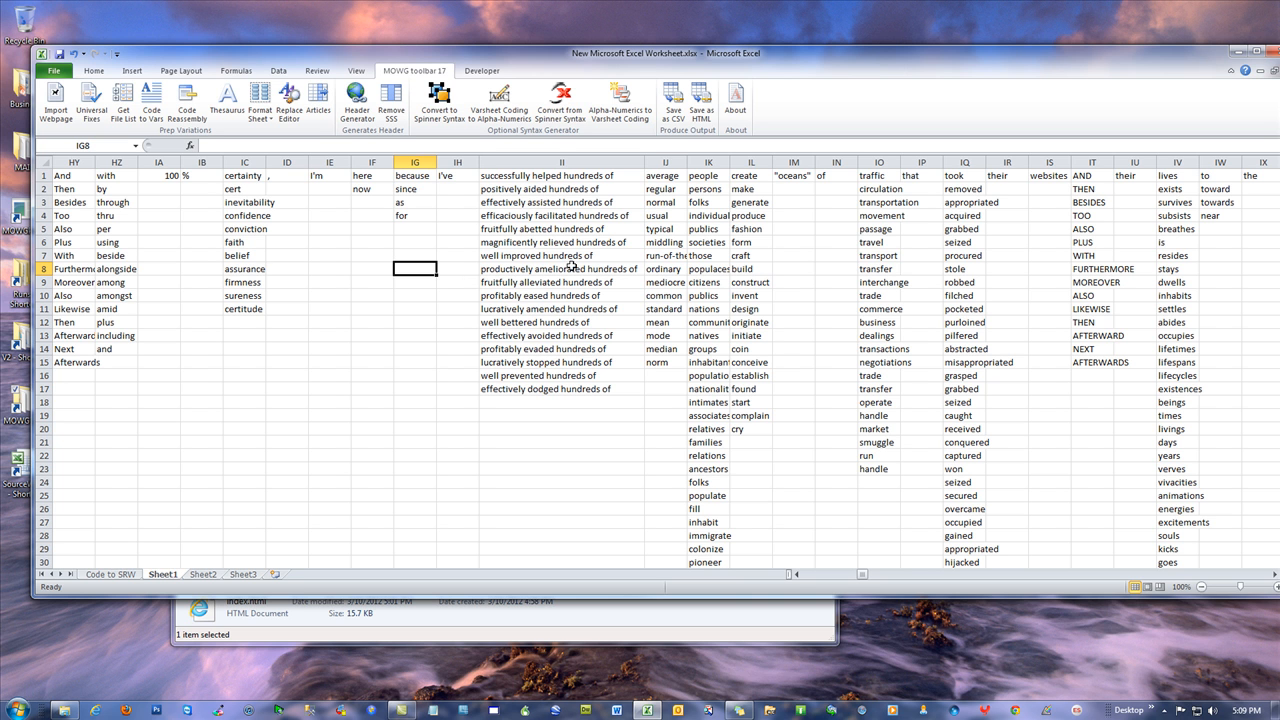
drag(566, 181, 586, 390)
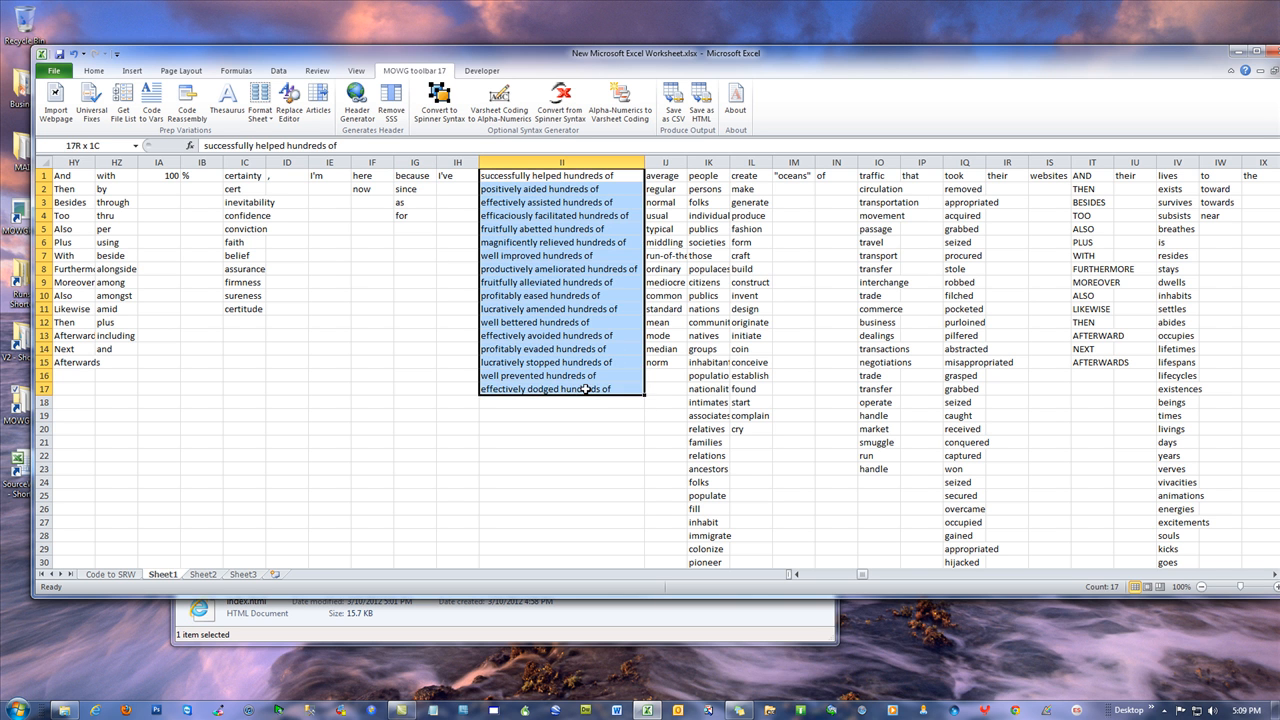
click(359, 300)
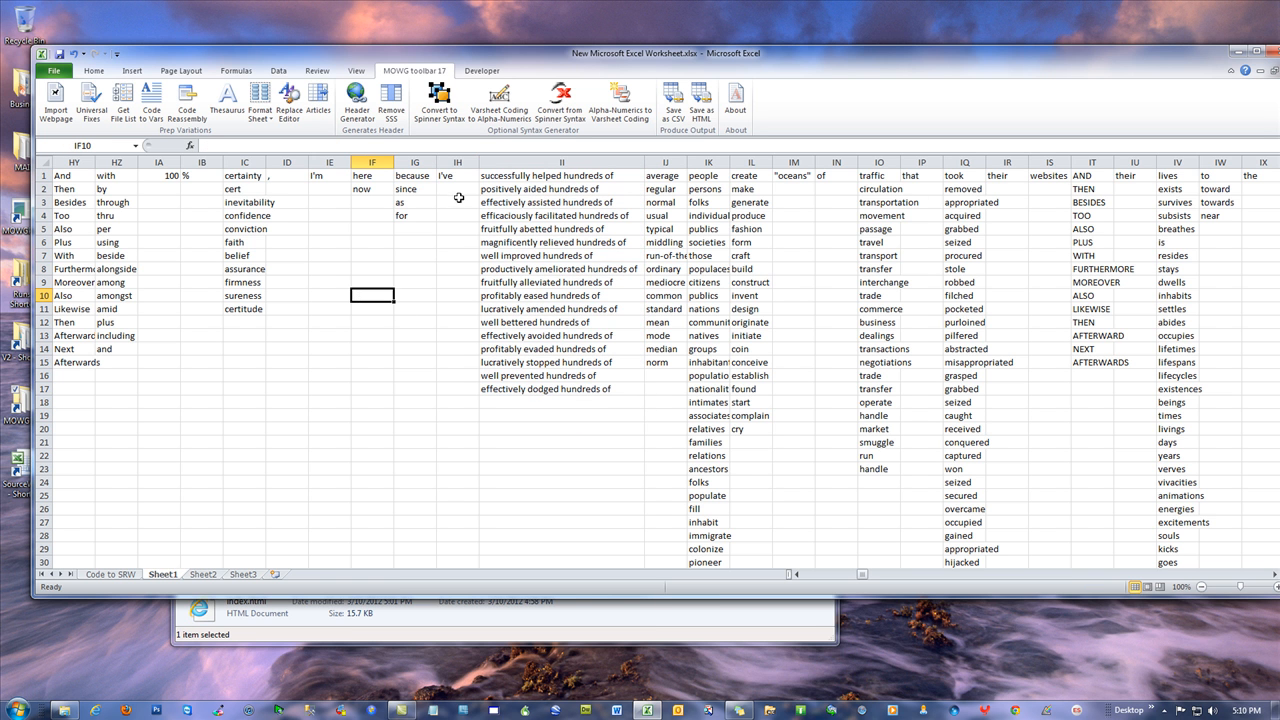
Examine how the single "I've" in column IH and the empty cells beneath it line up with the phrases in column II
drag(458, 195, 454, 402)
drag(530, 177, 545, 438)
drag(452, 162, 545, 163)
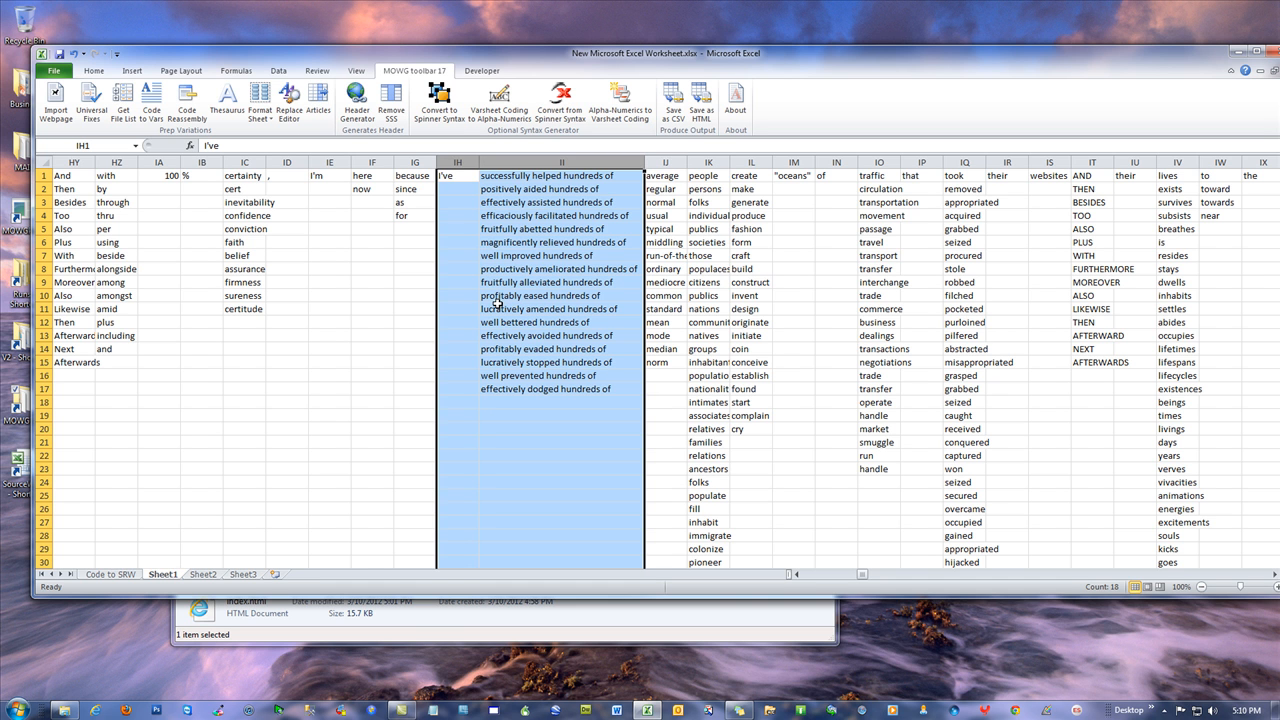
click(463, 229)
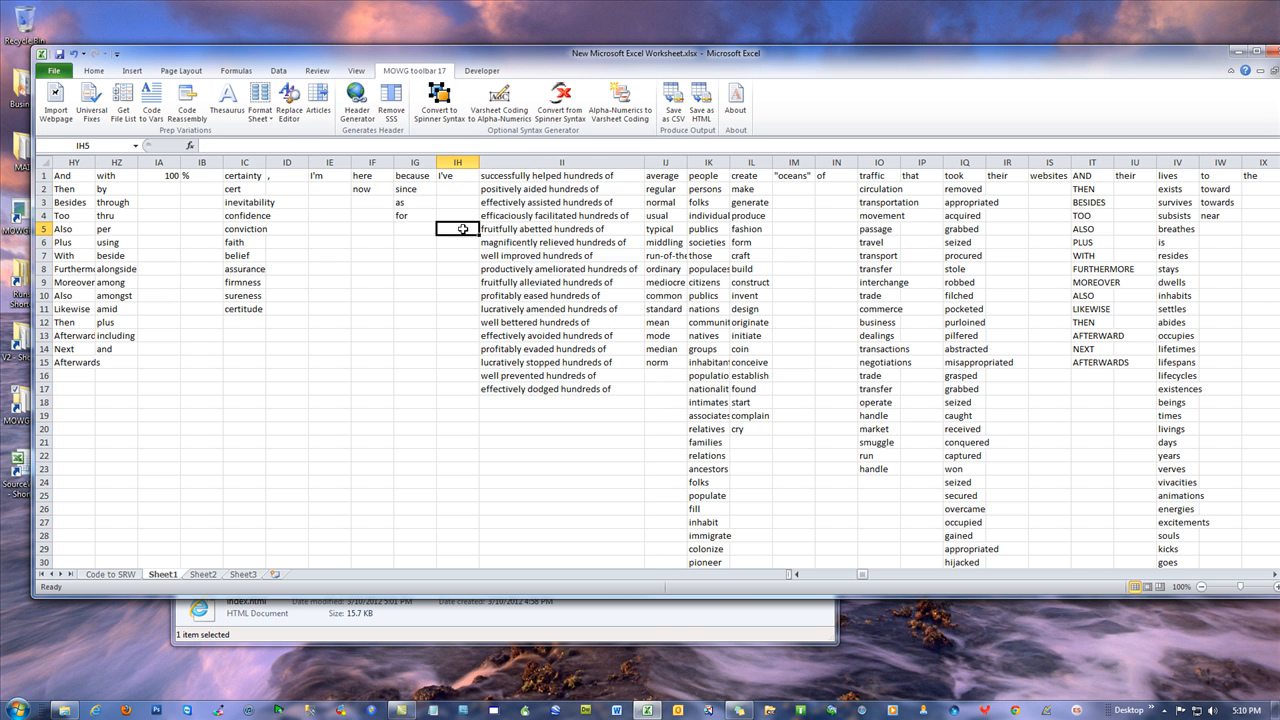
click(533, 257)
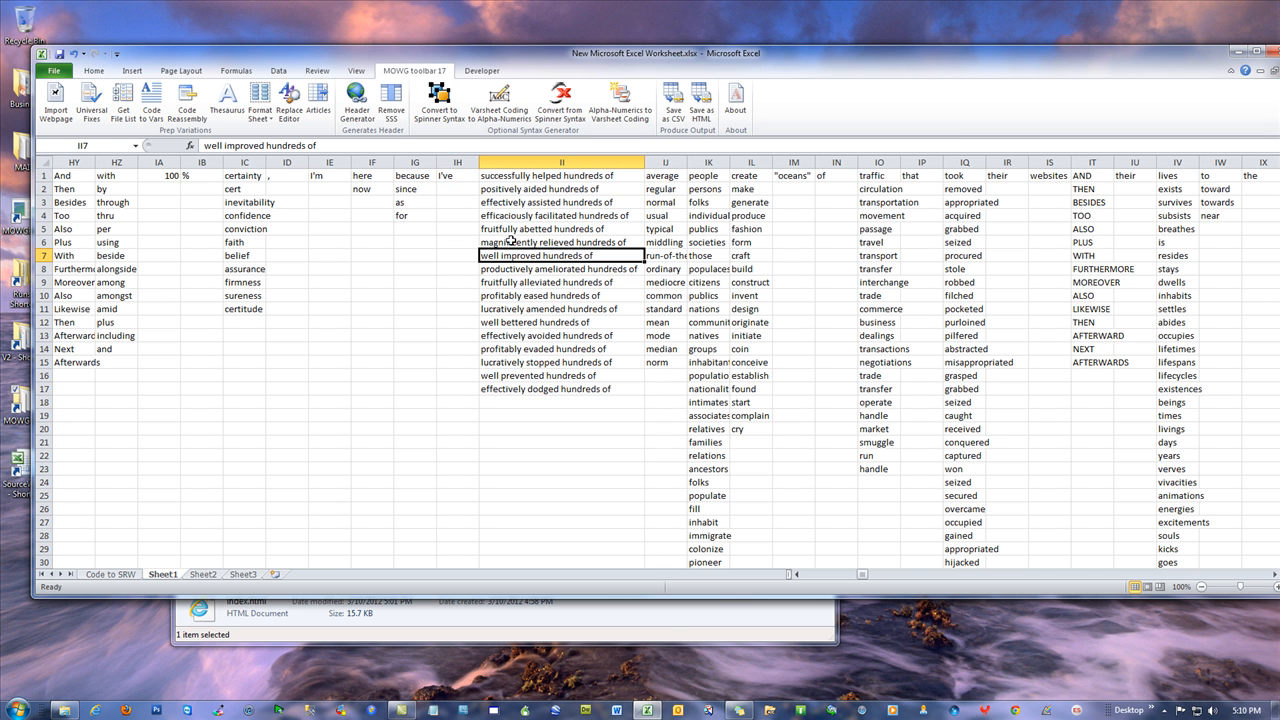
click(458, 229)
key(Right)
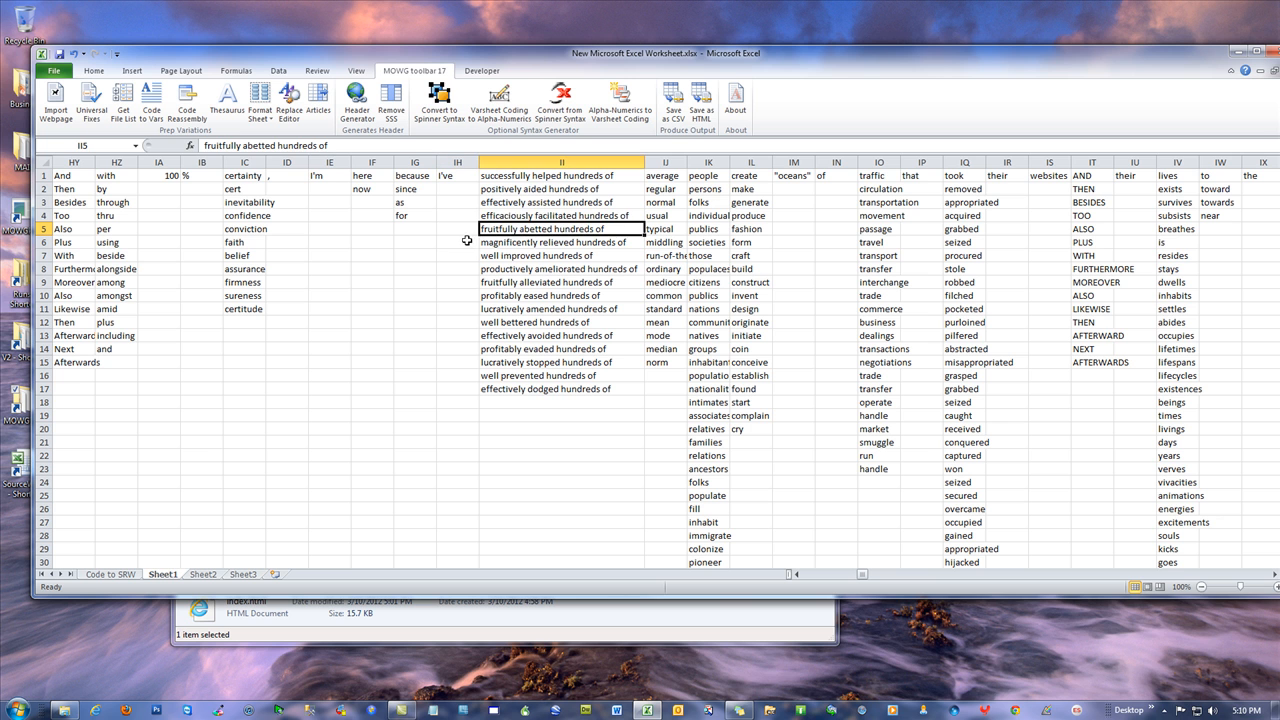
click(457, 268)
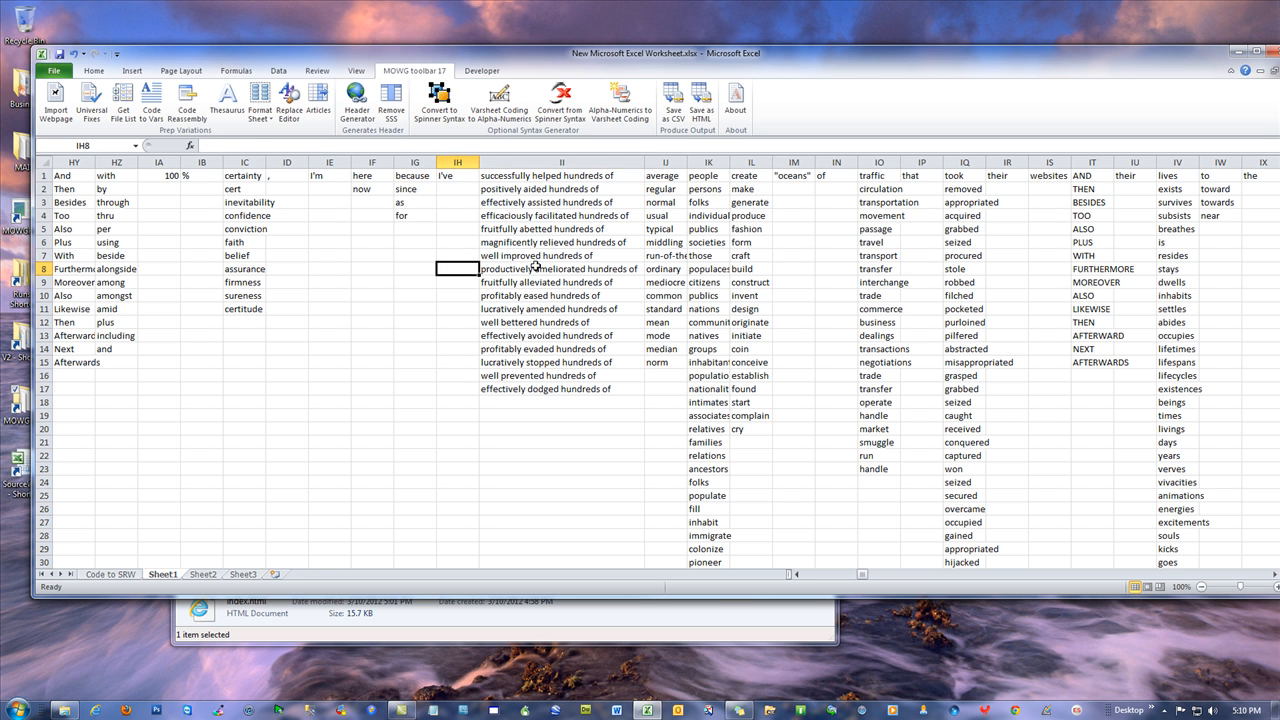
click(536, 267)
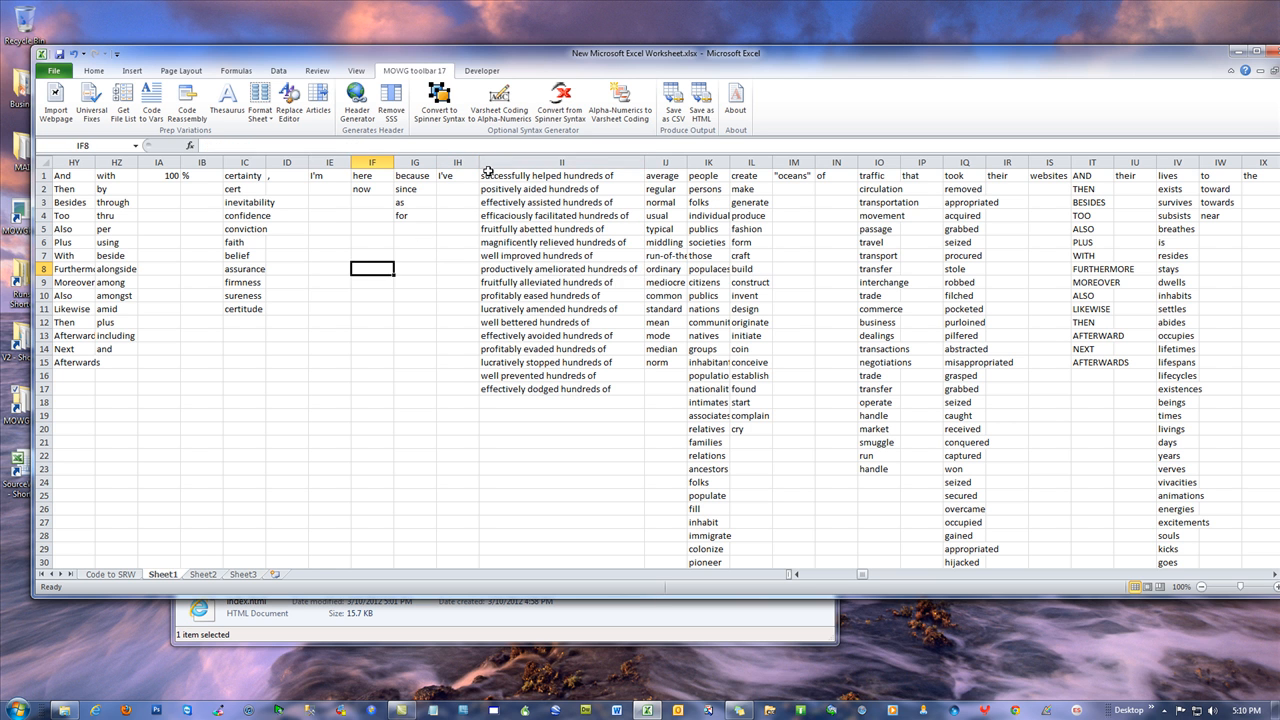
drag(458, 162, 497, 162)
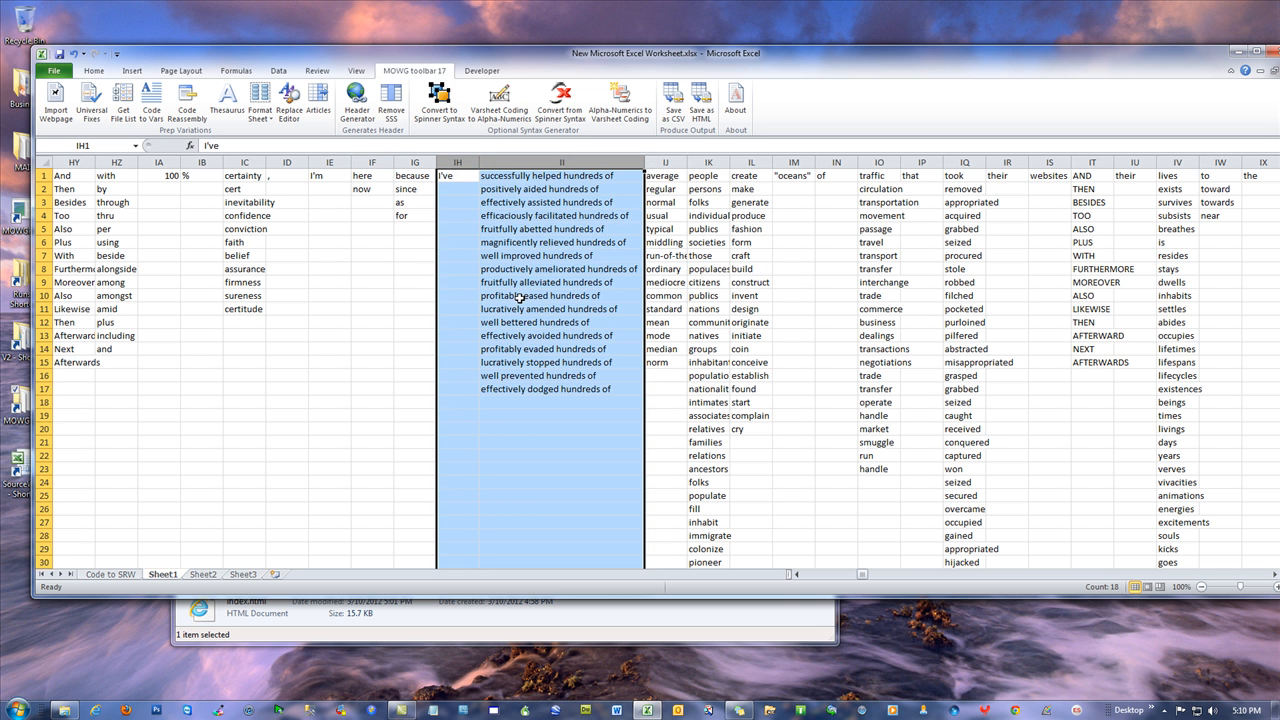
click(381, 270)
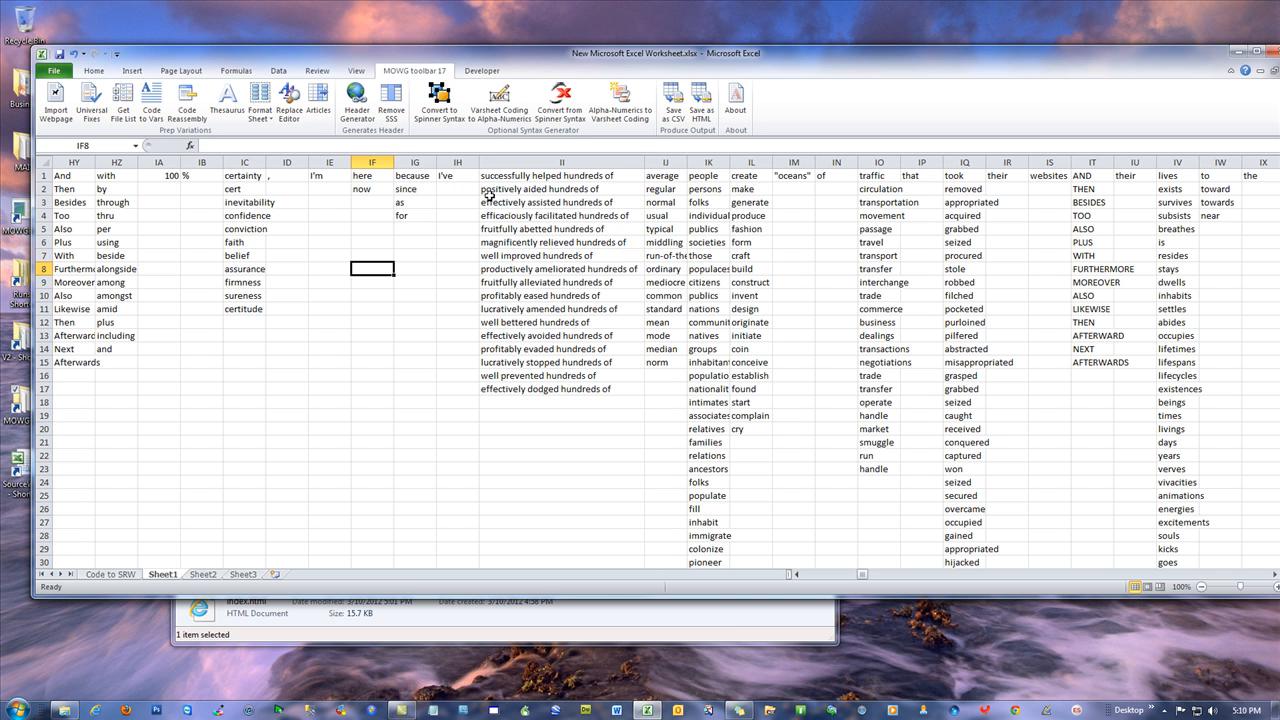
click(532, 219)
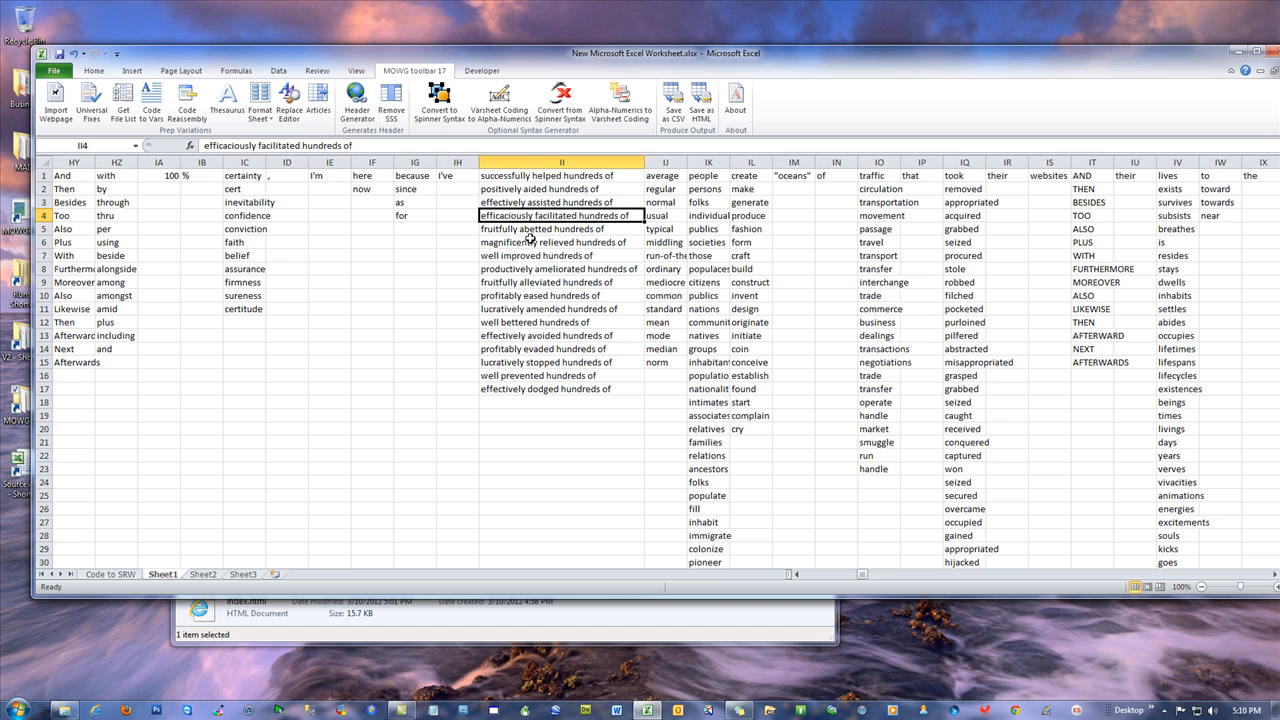
click(462, 218)
click(461, 227)
click(471, 213)
click(498, 217)
click(475, 229)
click(504, 230)
click(360, 330)
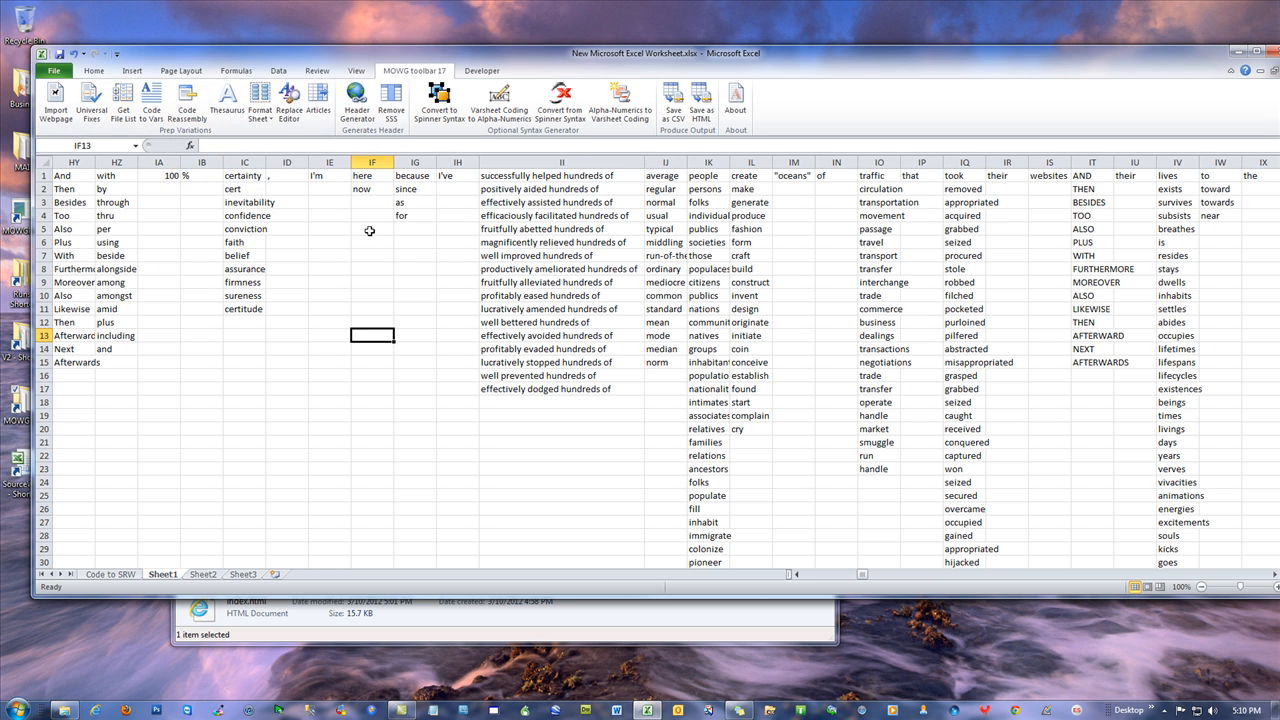
Join the comma in ID1 with "I'm" in IE1 using Code Reassembly, and check the merged cell
drag(288, 176, 350, 405)
click(289, 175)
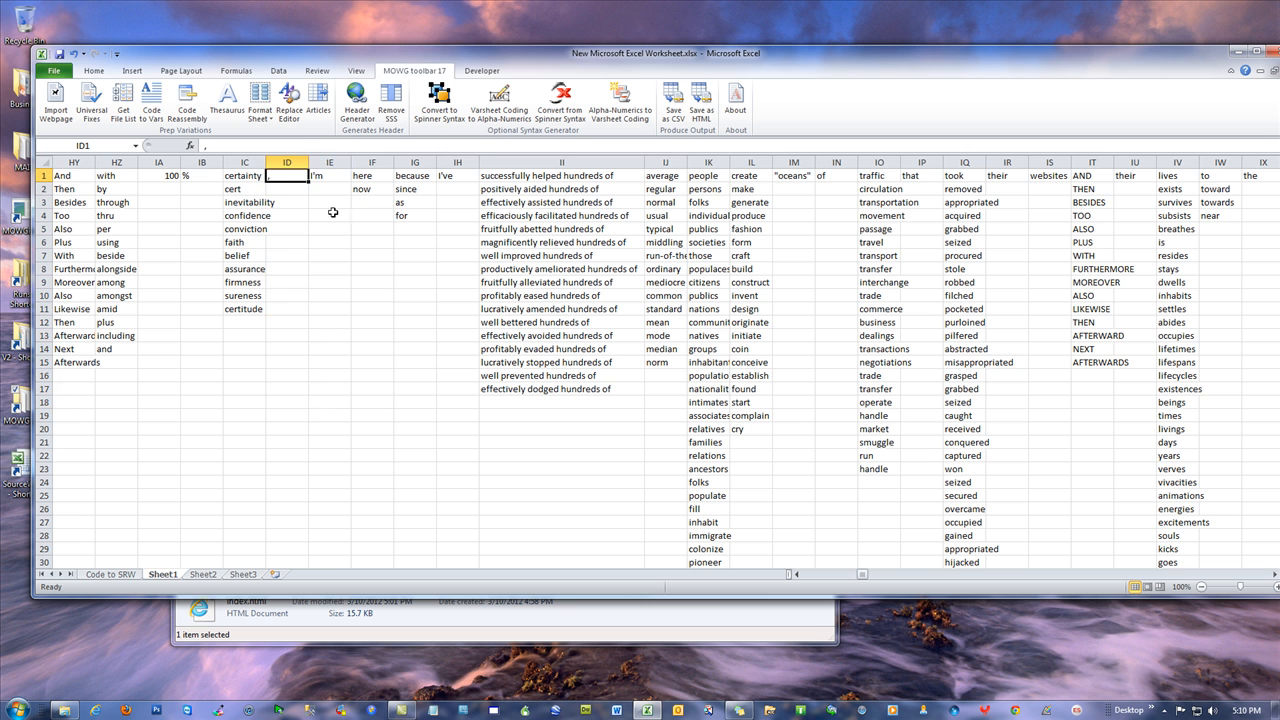
drag(290, 177, 318, 180)
click(187, 105)
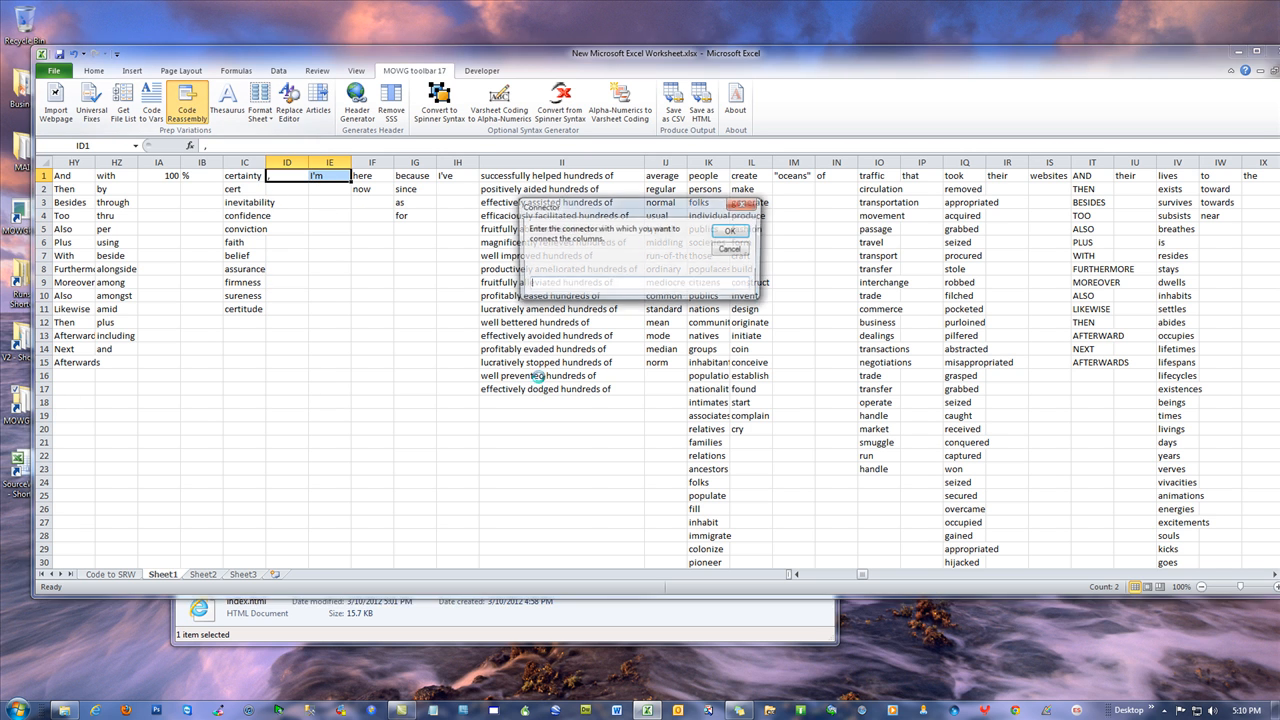
click(731, 231)
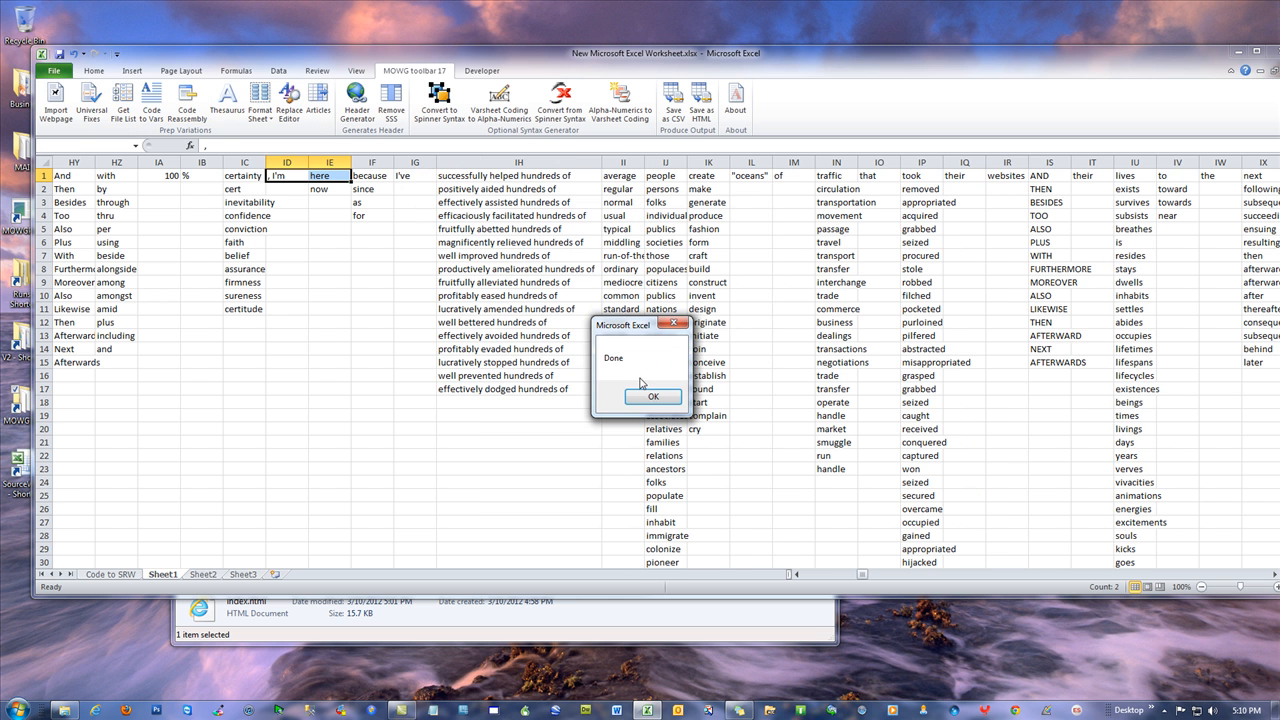
click(652, 397)
click(288, 232)
click(288, 178)
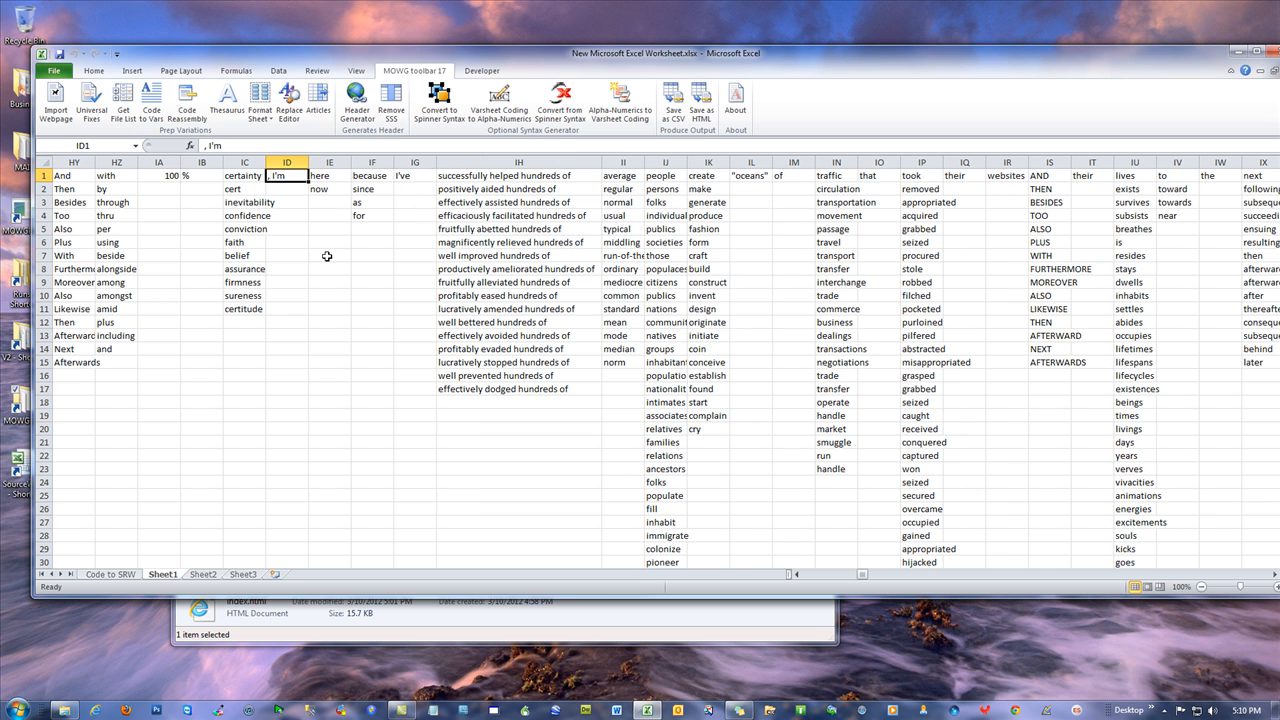
Join column IH's "hundreds of" phrases with the "average" column II using Code Reassembly, and check the merged cell and the rows beneath
click(545, 162)
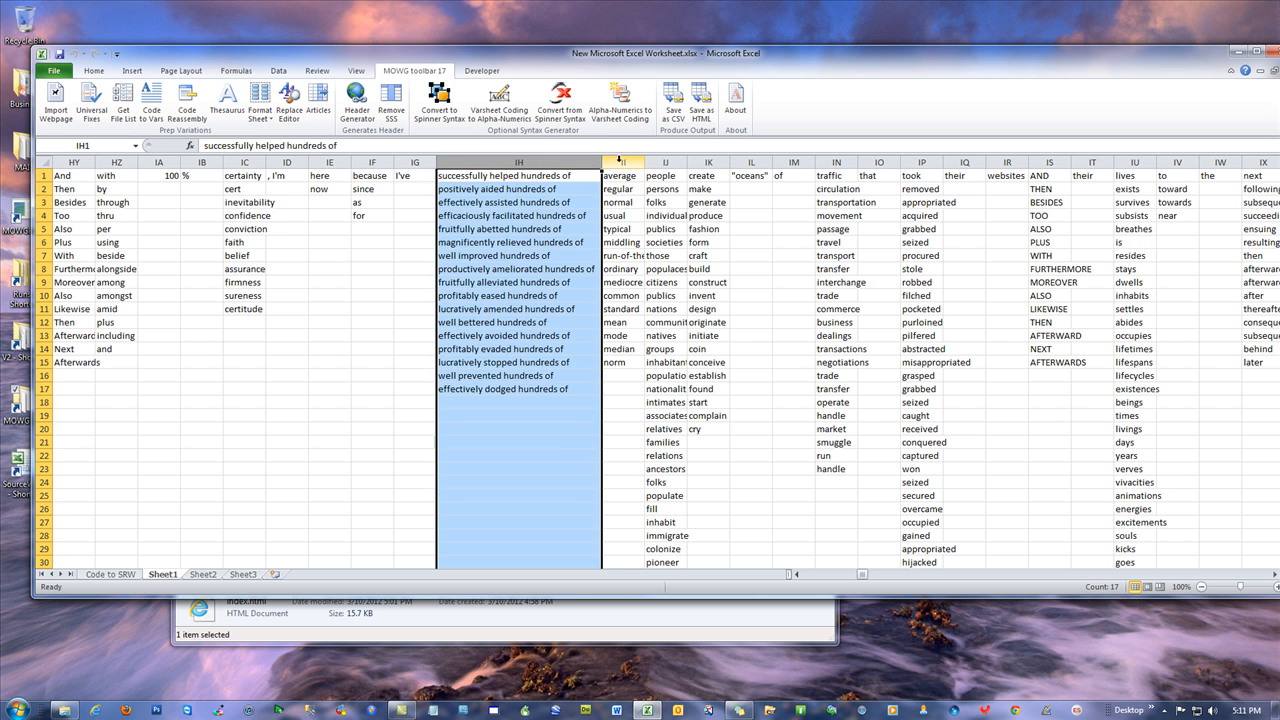
ctrl+click(620, 162)
click(187, 102)
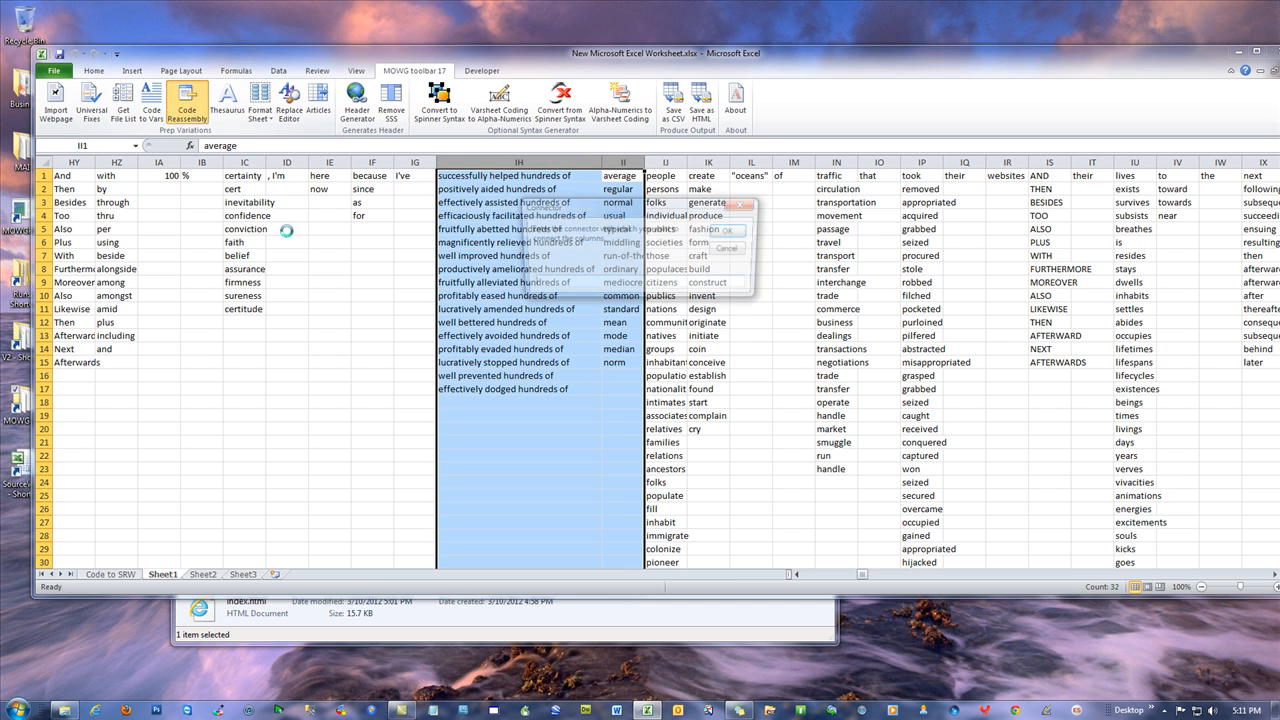
click(729, 231)
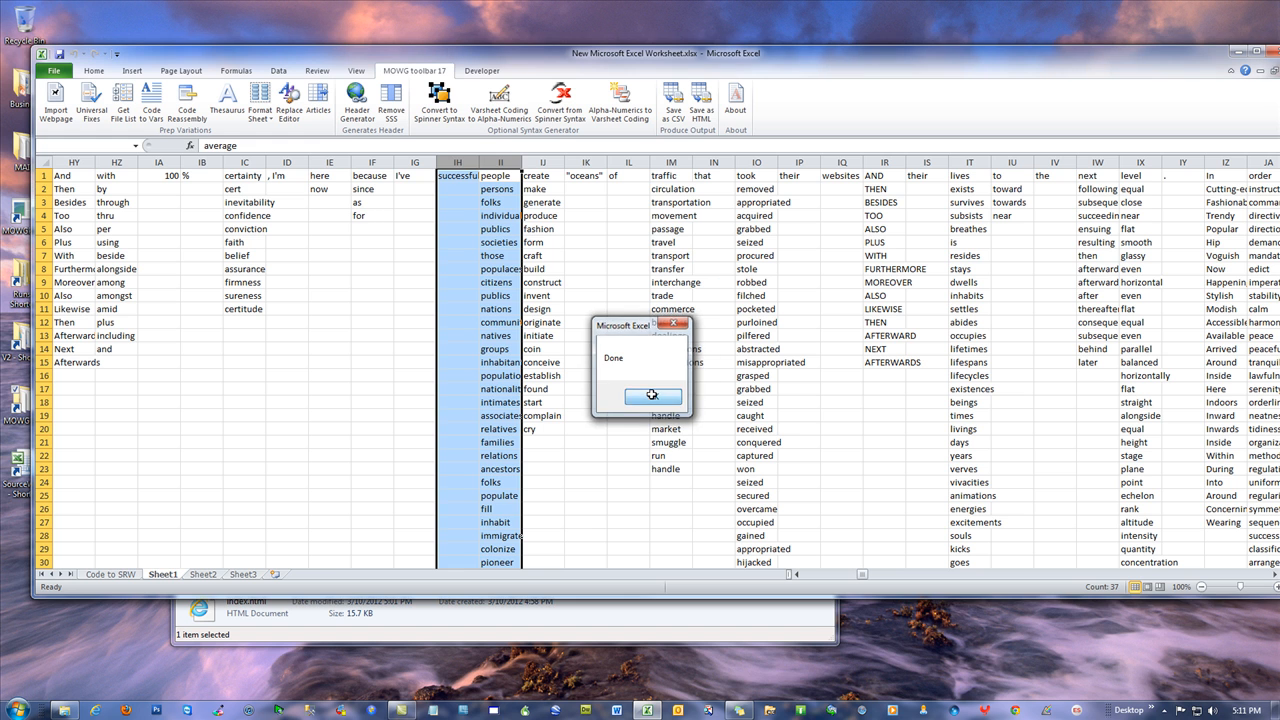
click(655, 399)
click(456, 176)
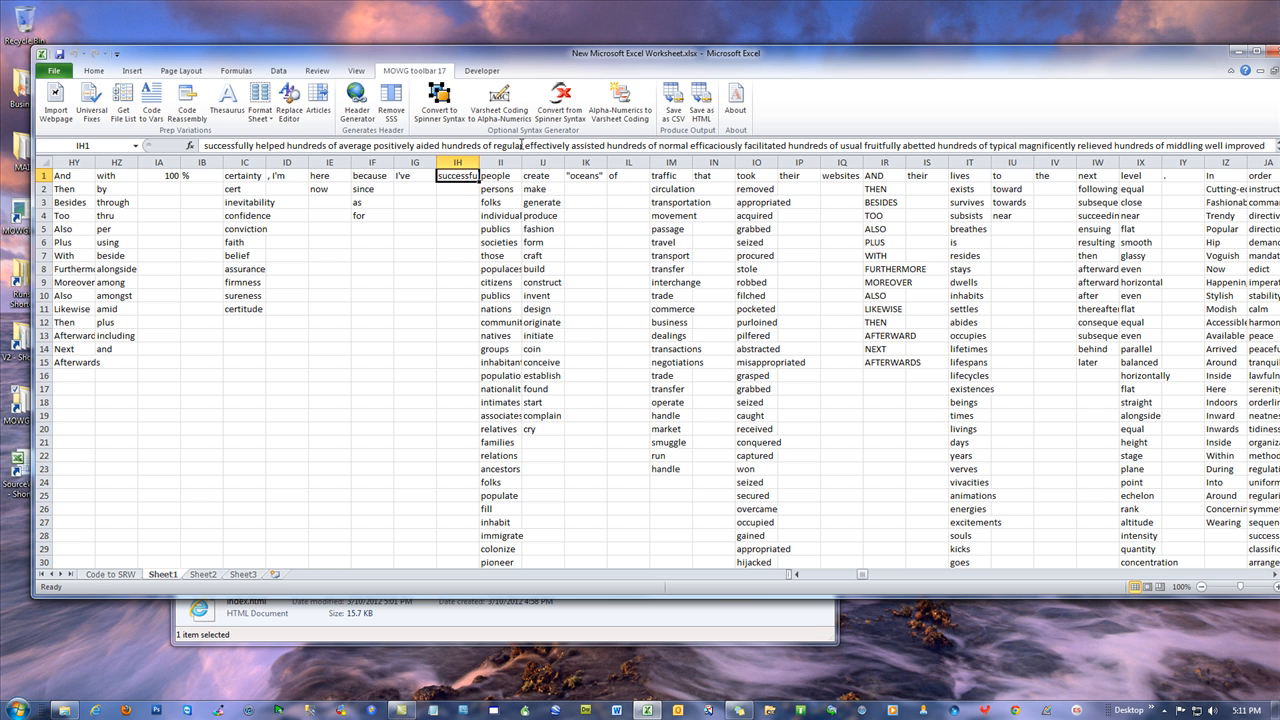
drag(458, 190, 518, 415)
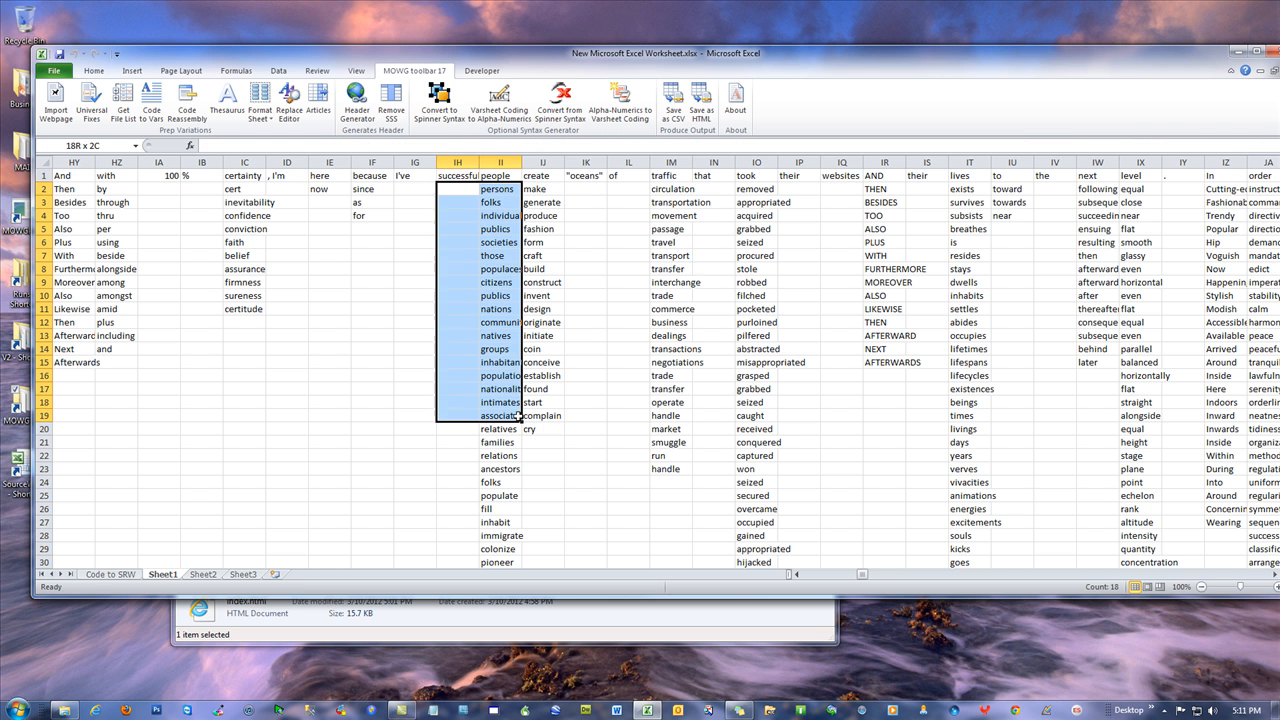
click(386, 256)
Join the merged text in IH1 with "people" in II1 using Code Reassembly without a connector
click(462, 176)
click(503, 178)
drag(464, 173, 511, 479)
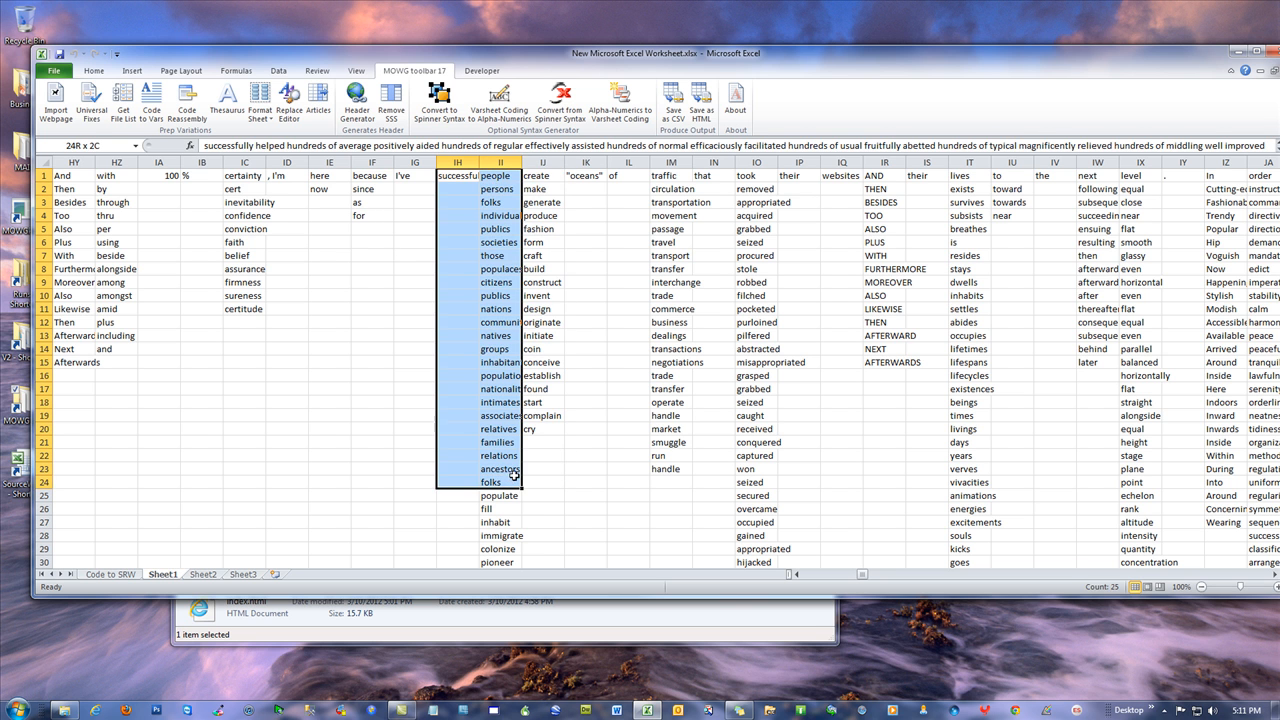
click(410, 306)
drag(490, 176, 465, 174)
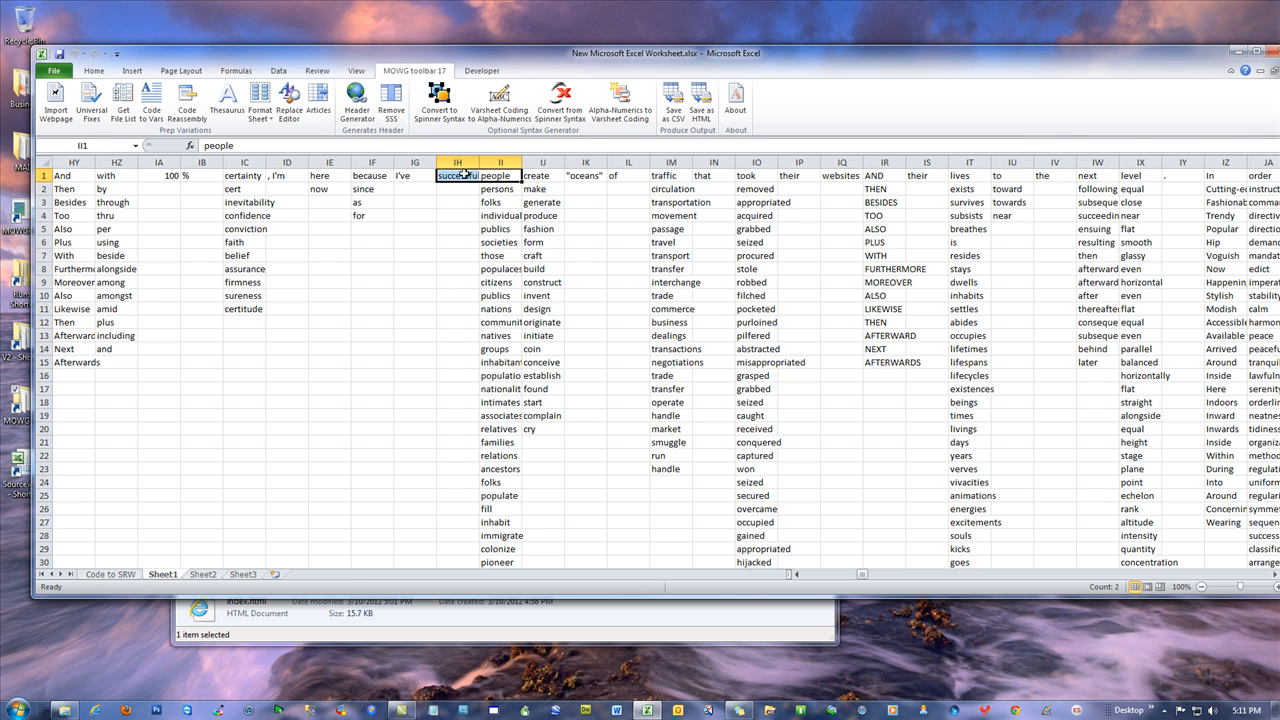
click(187, 105)
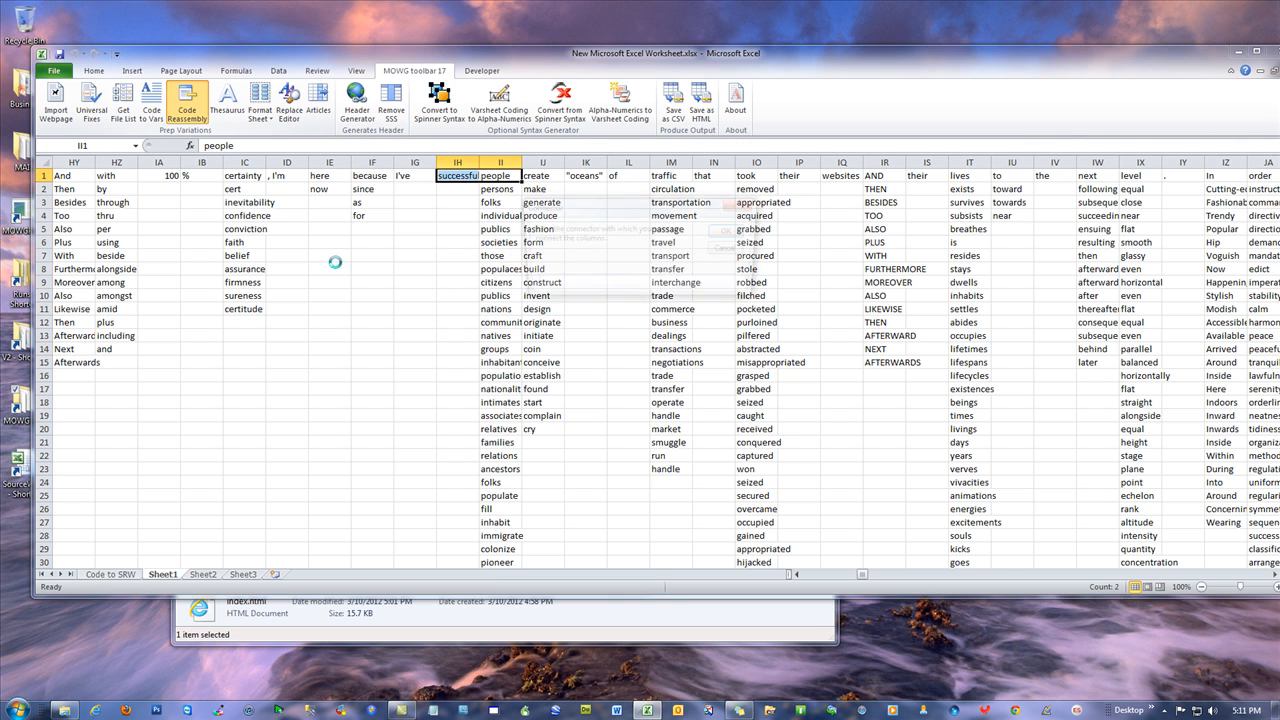
click(731, 232)
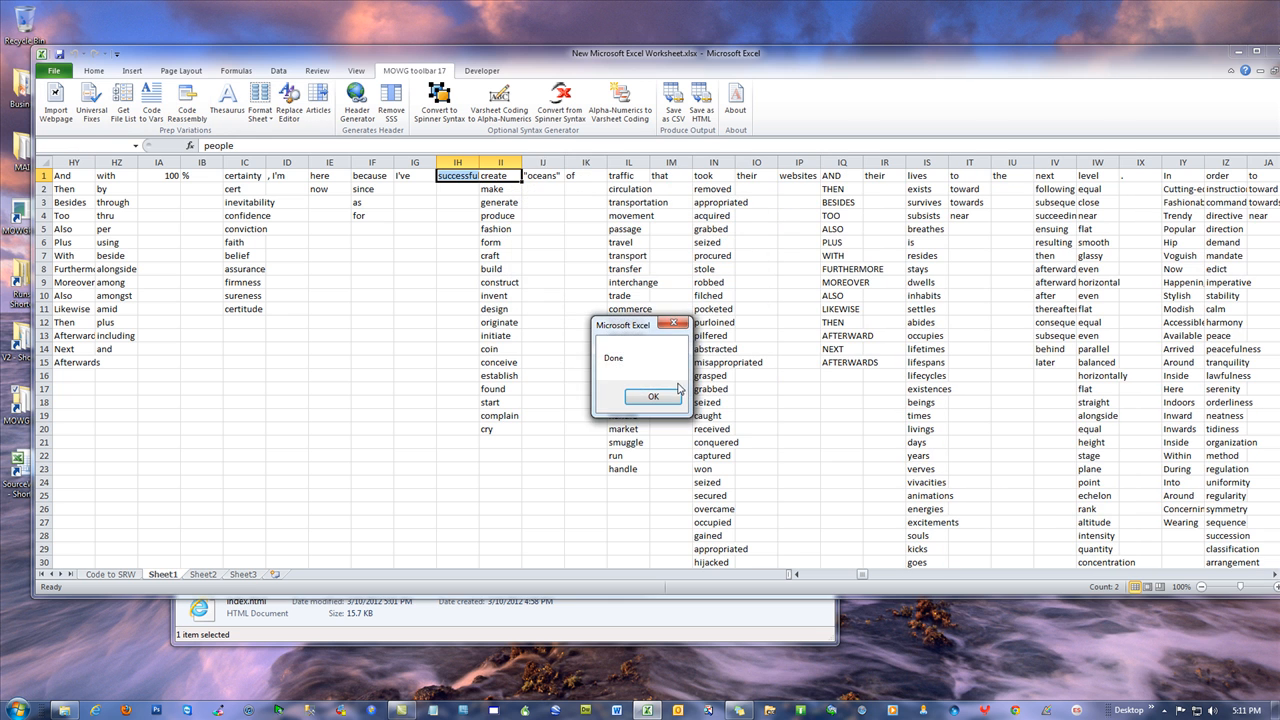
click(655, 398)
Fit column IH's width to its contents and examine the long merged text in IH1 and the cells beneath it
drag(456, 197, 460, 510)
double_click(480, 165)
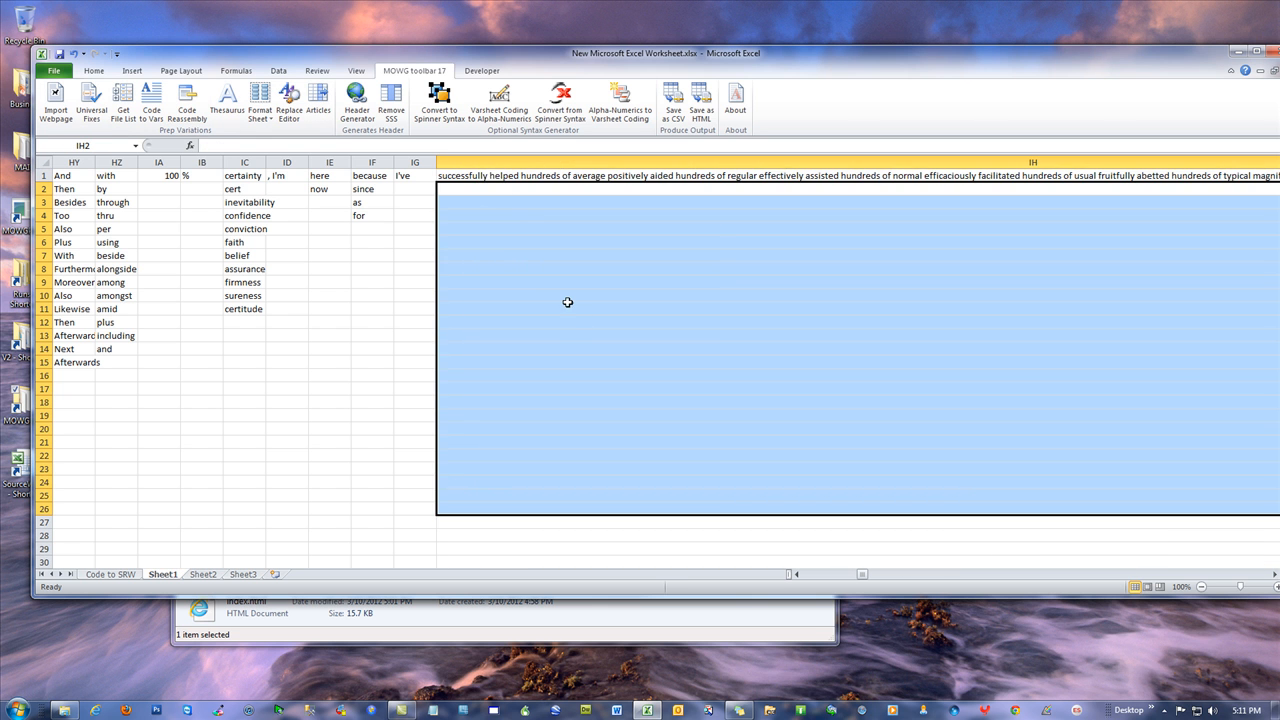
click(575, 320)
click(734, 177)
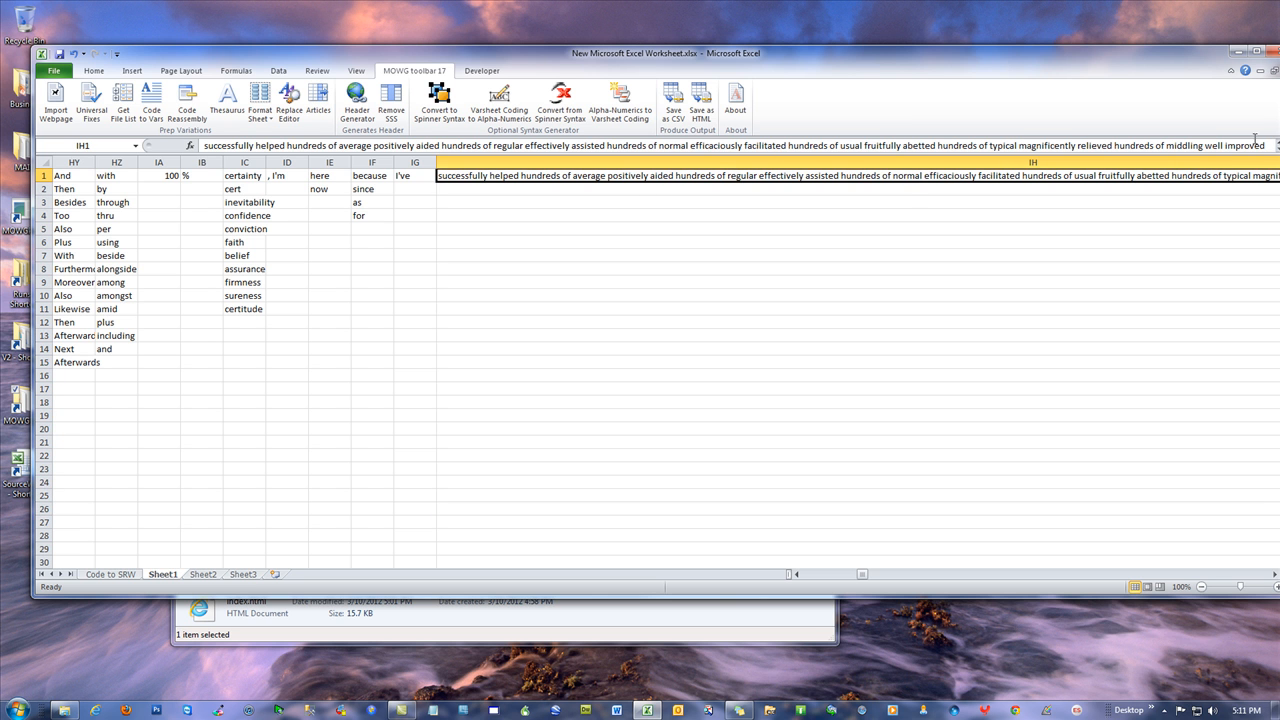
drag(805, 267, 640, 256)
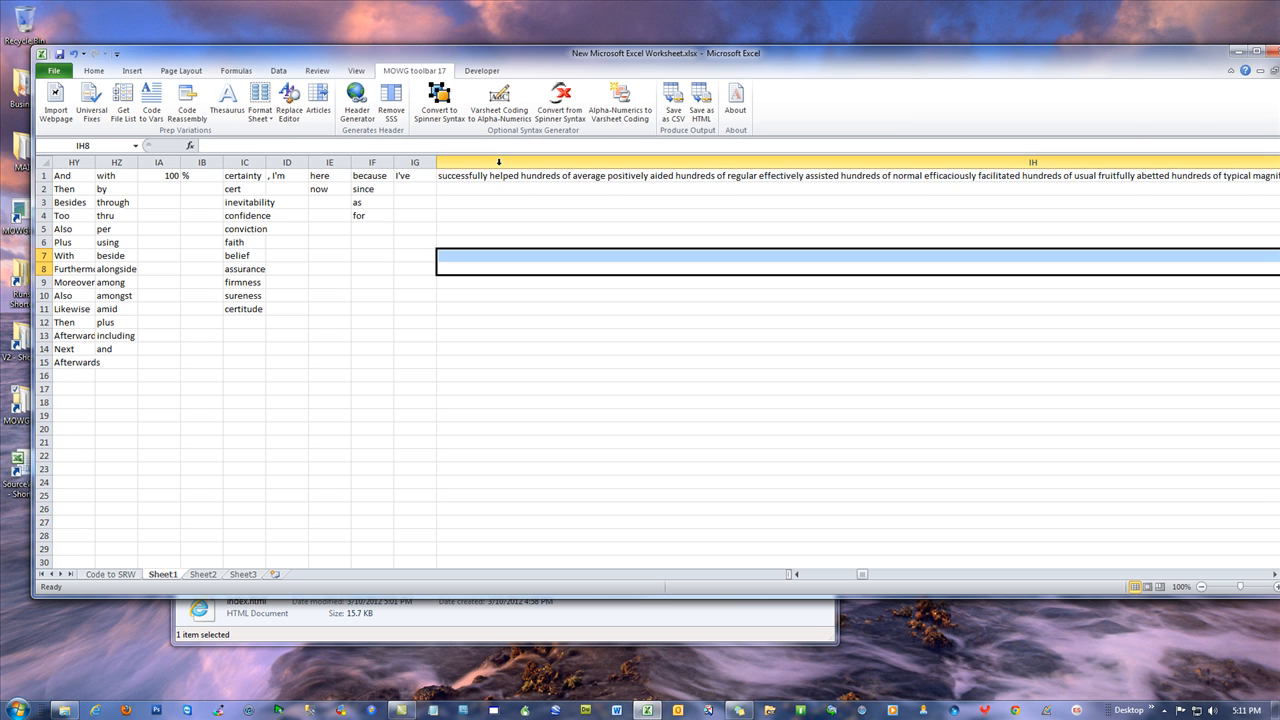
Delete the merged column IH
click(497, 163)
right_click(489, 268)
click(520, 368)
click(287, 335)
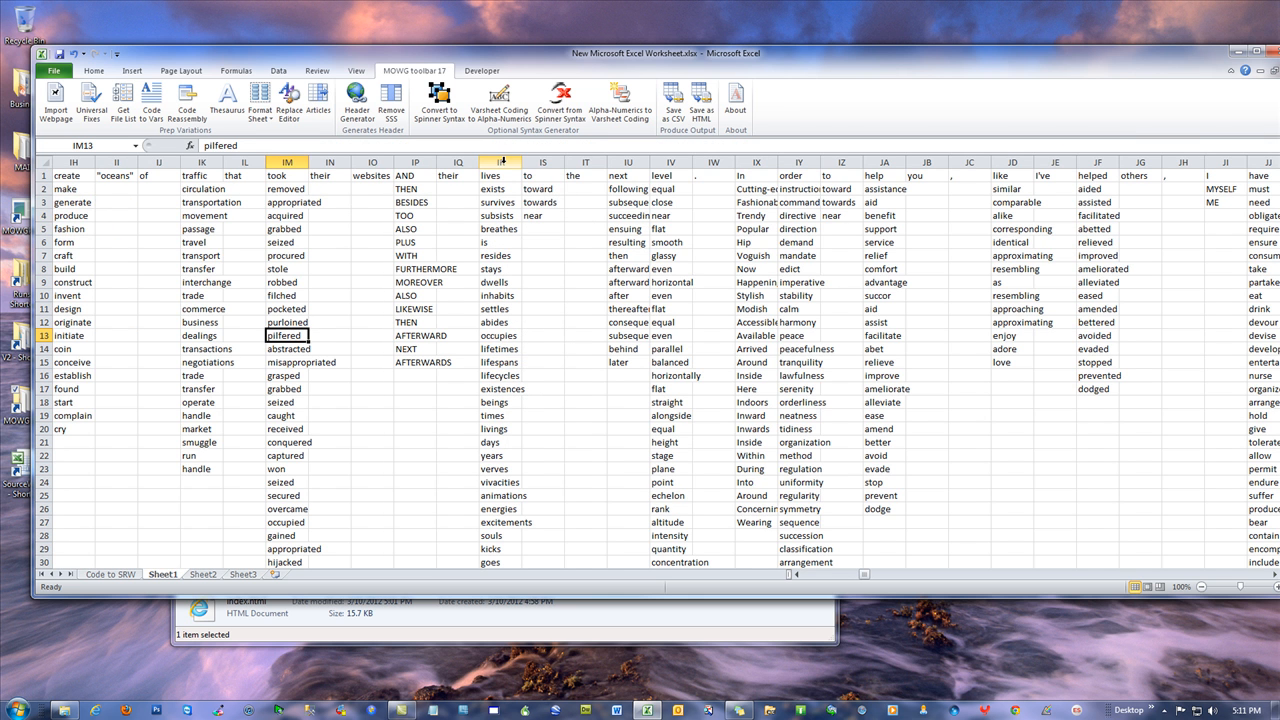
Join "lives" in IR1 with "to" in IS1 using Code Reassembly without a connector, and check column IR
drag(500, 176, 533, 176)
click(196, 108)
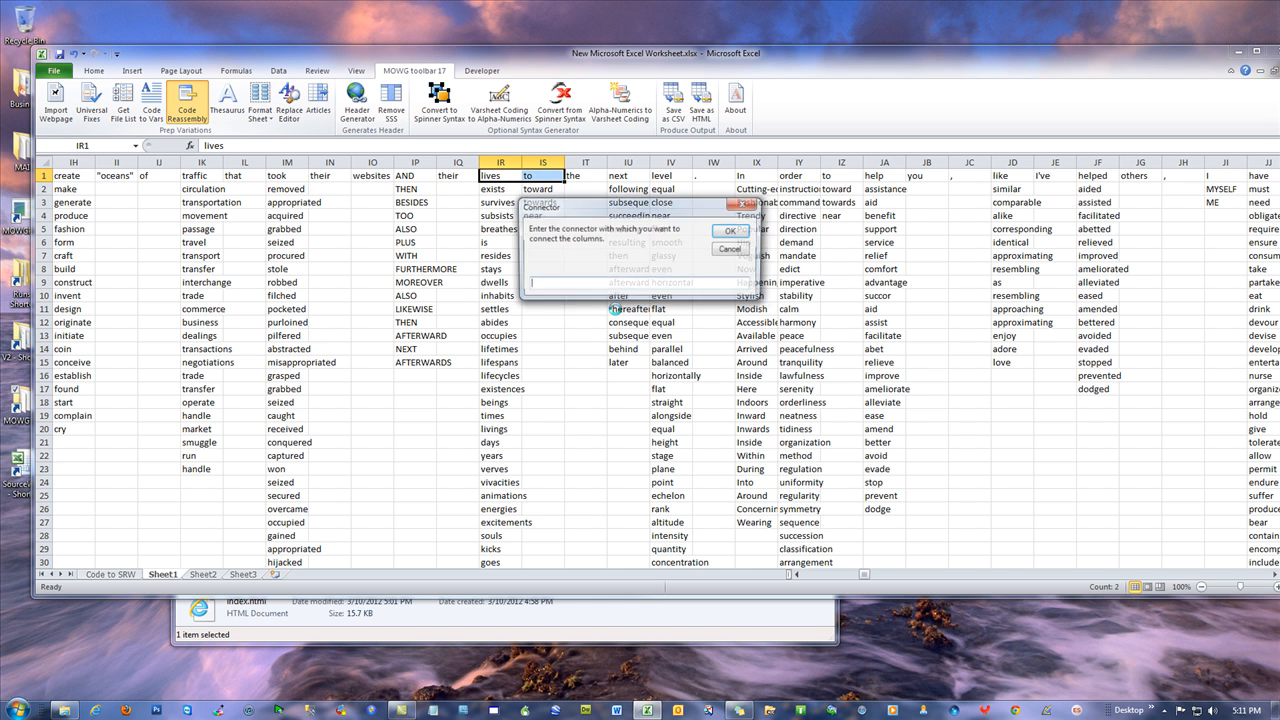
click(733, 234)
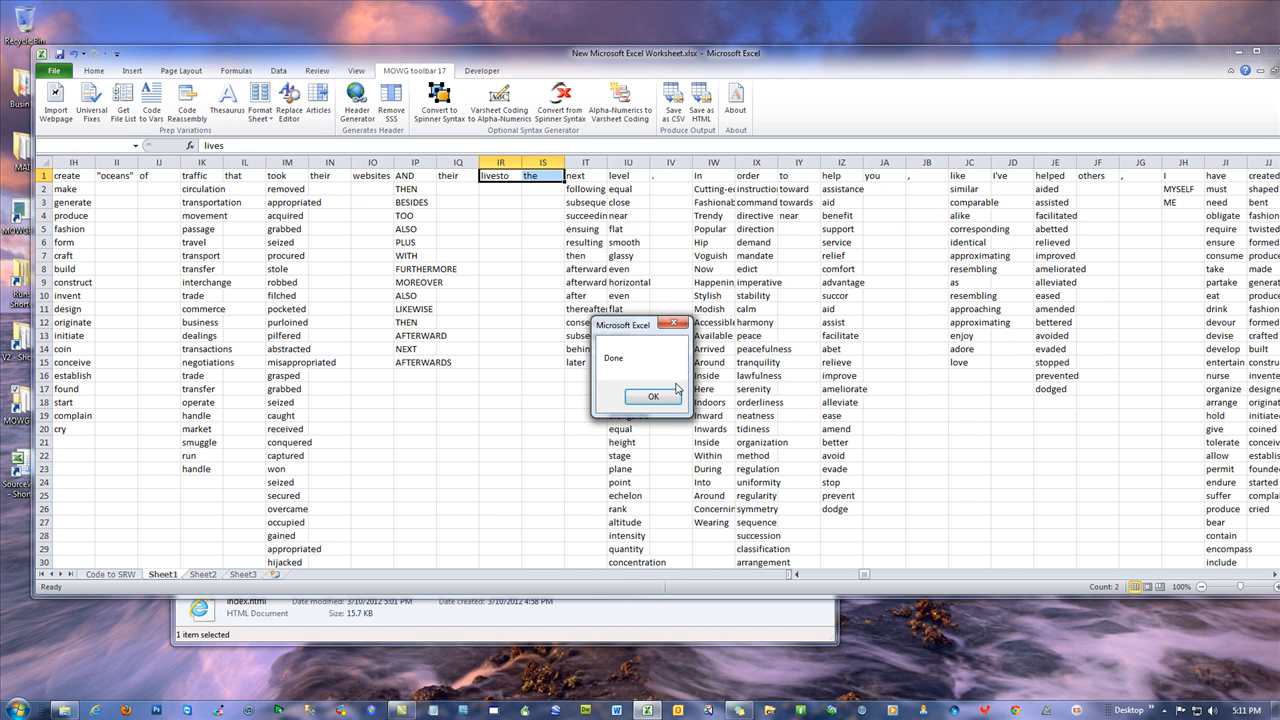
click(654, 397)
click(501, 242)
click(497, 178)
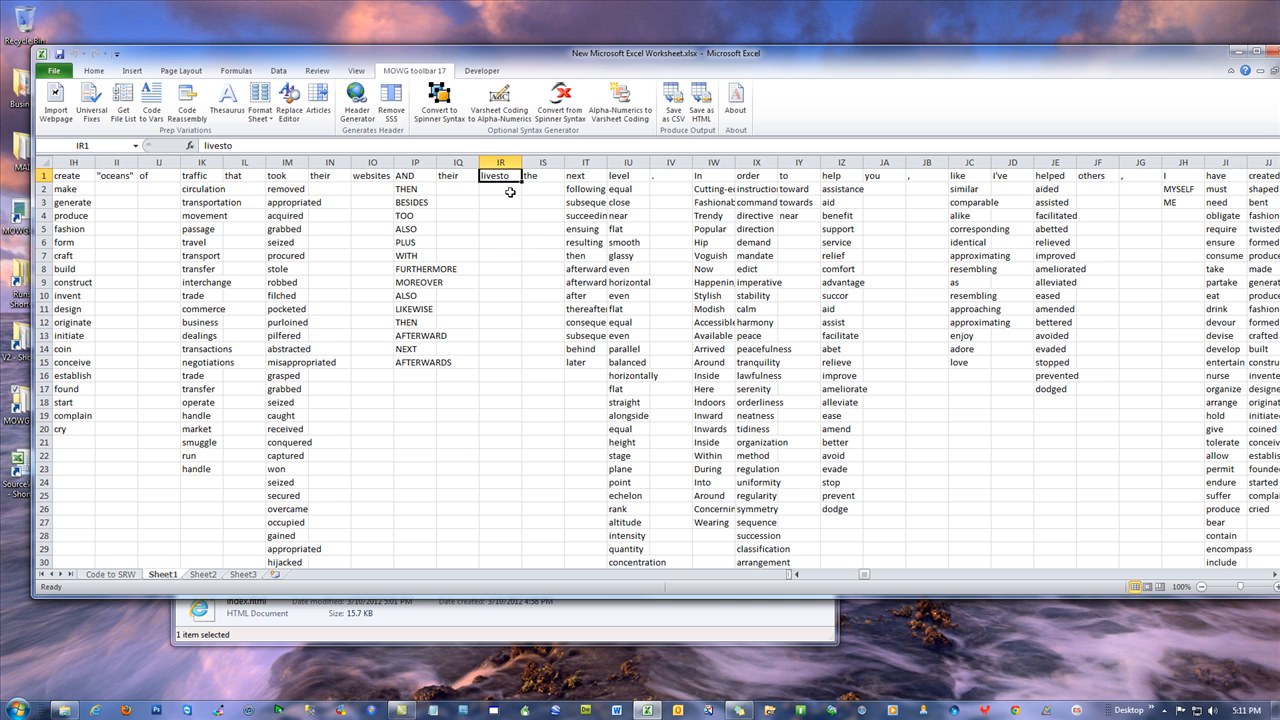
drag(502, 193, 505, 497)
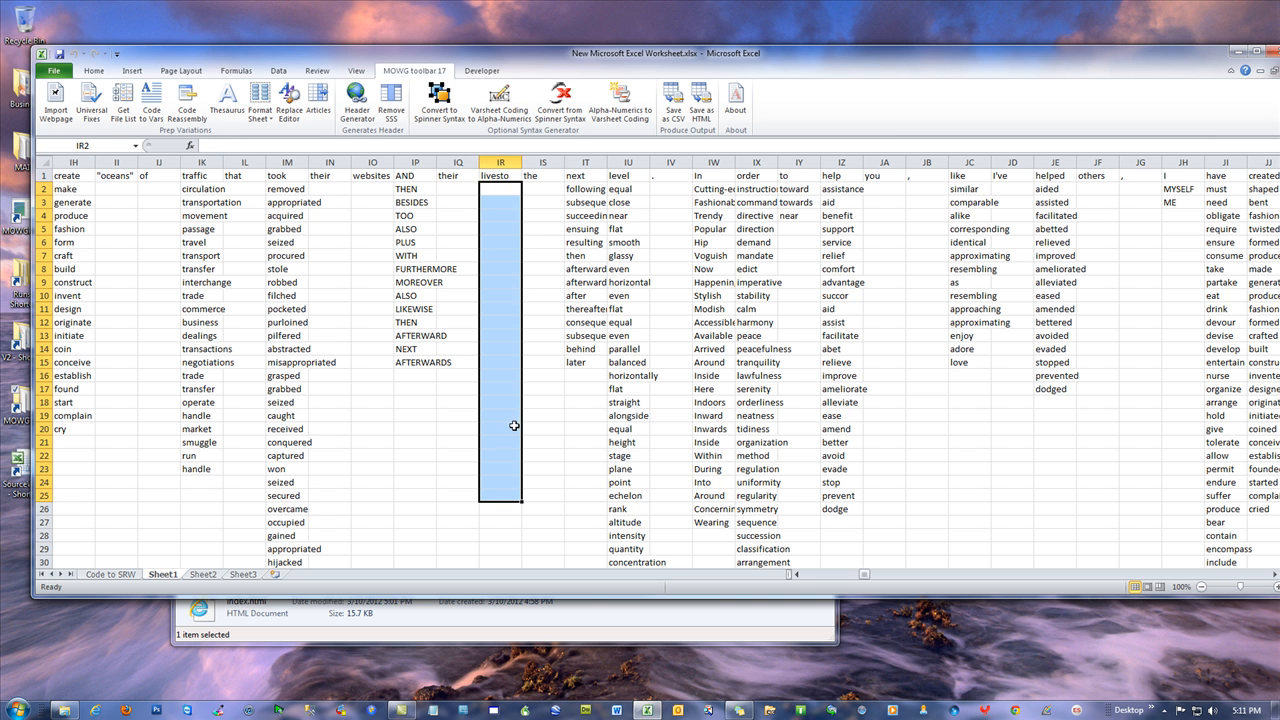
Compare where the "next" column IT and "level" column IU end, and concatenate the two columns with the Articles tool
click(832, 298)
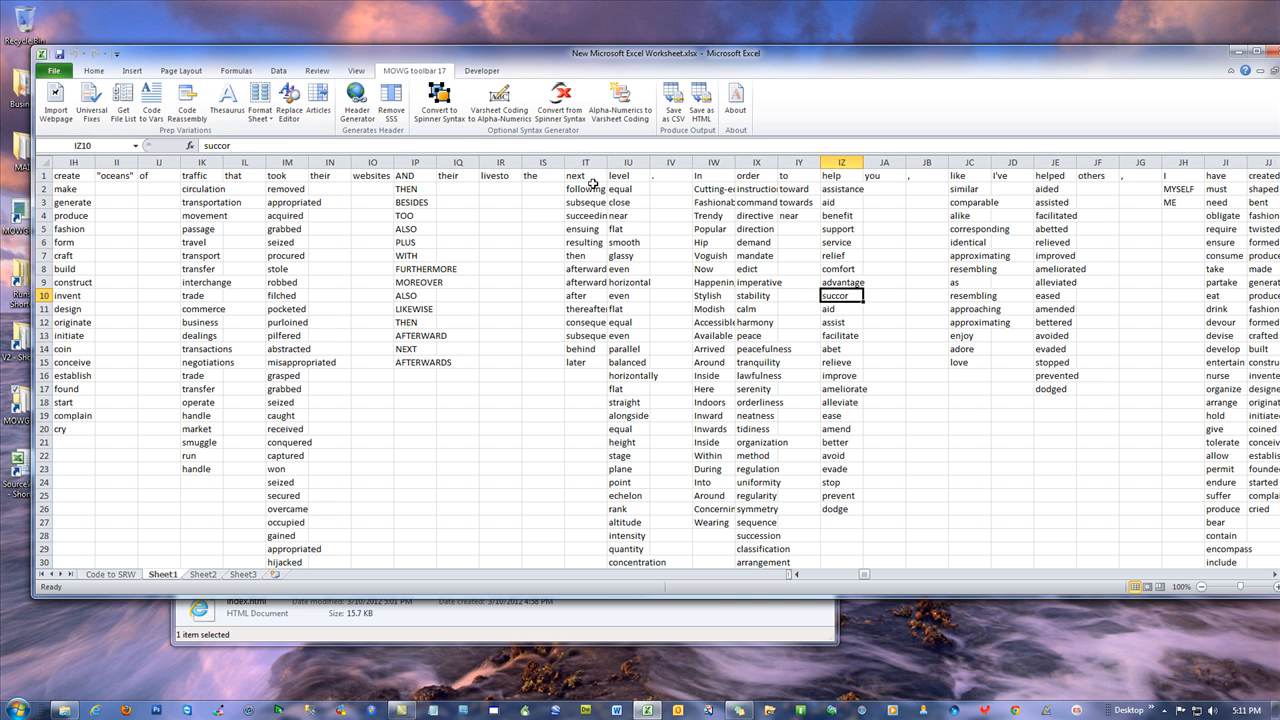
click(590, 361)
click(617, 363)
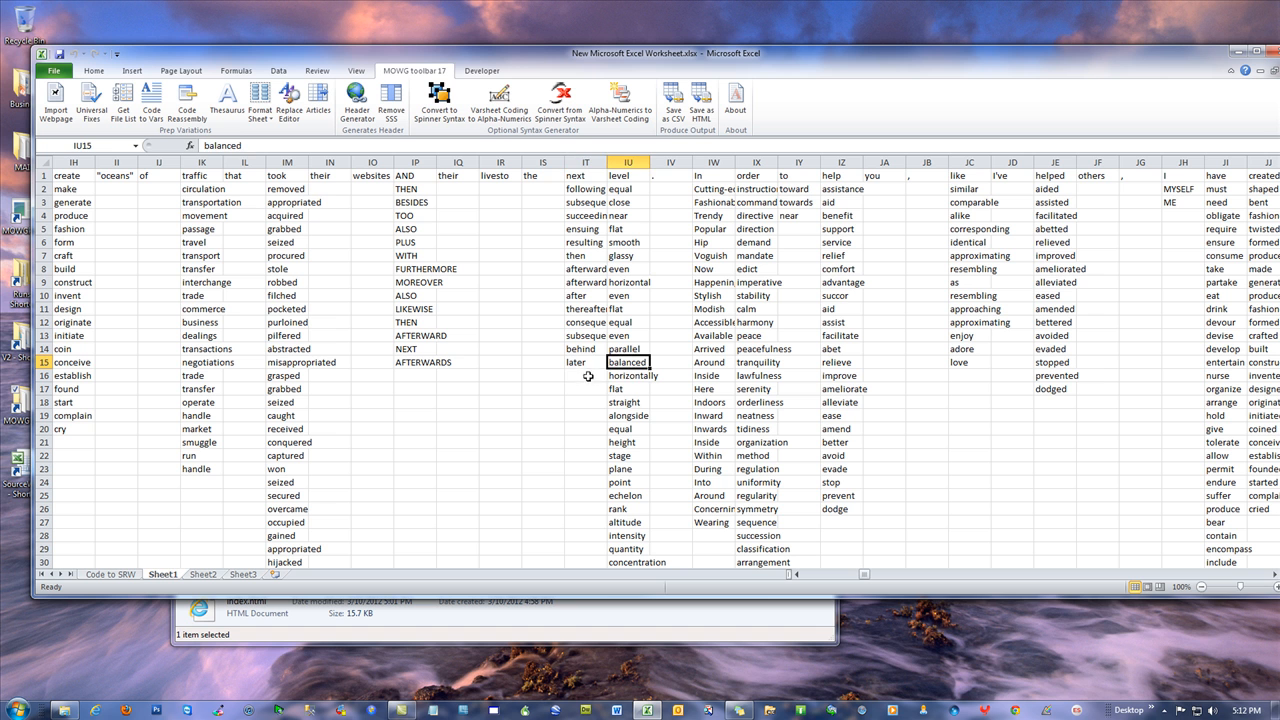
key(Return)
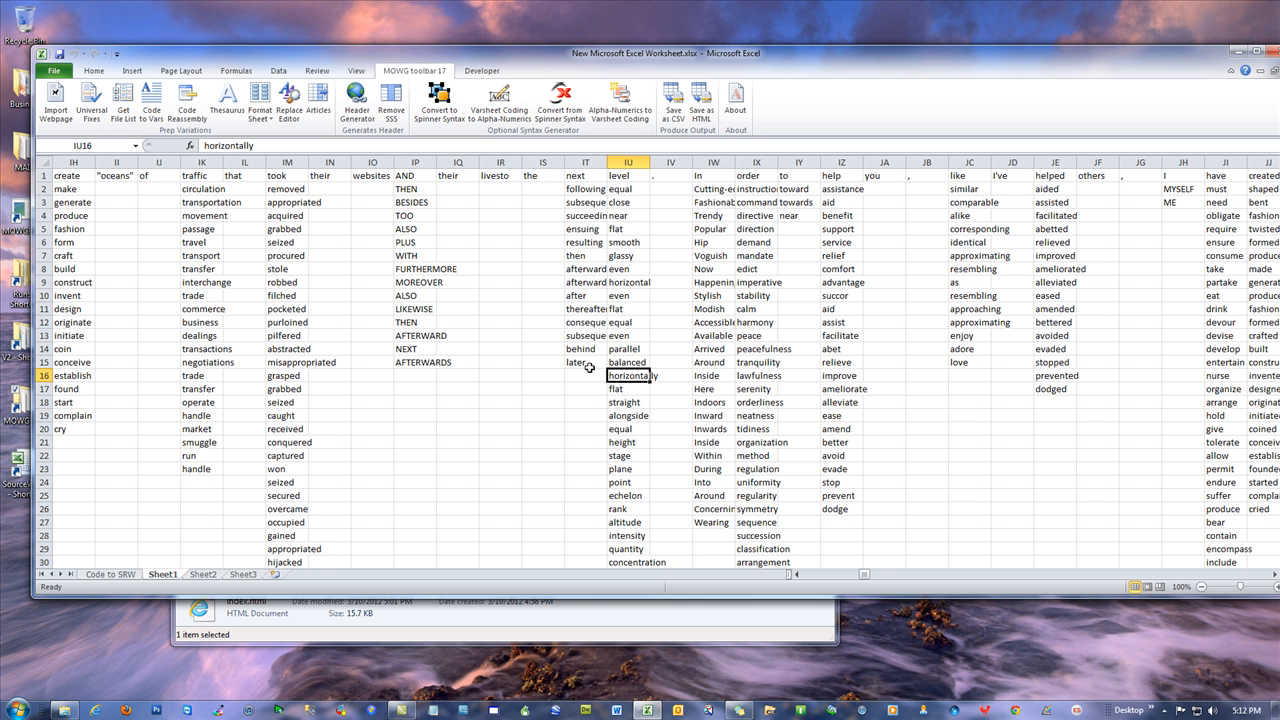
click(326, 101)
drag(592, 161, 619, 161)
click(597, 378)
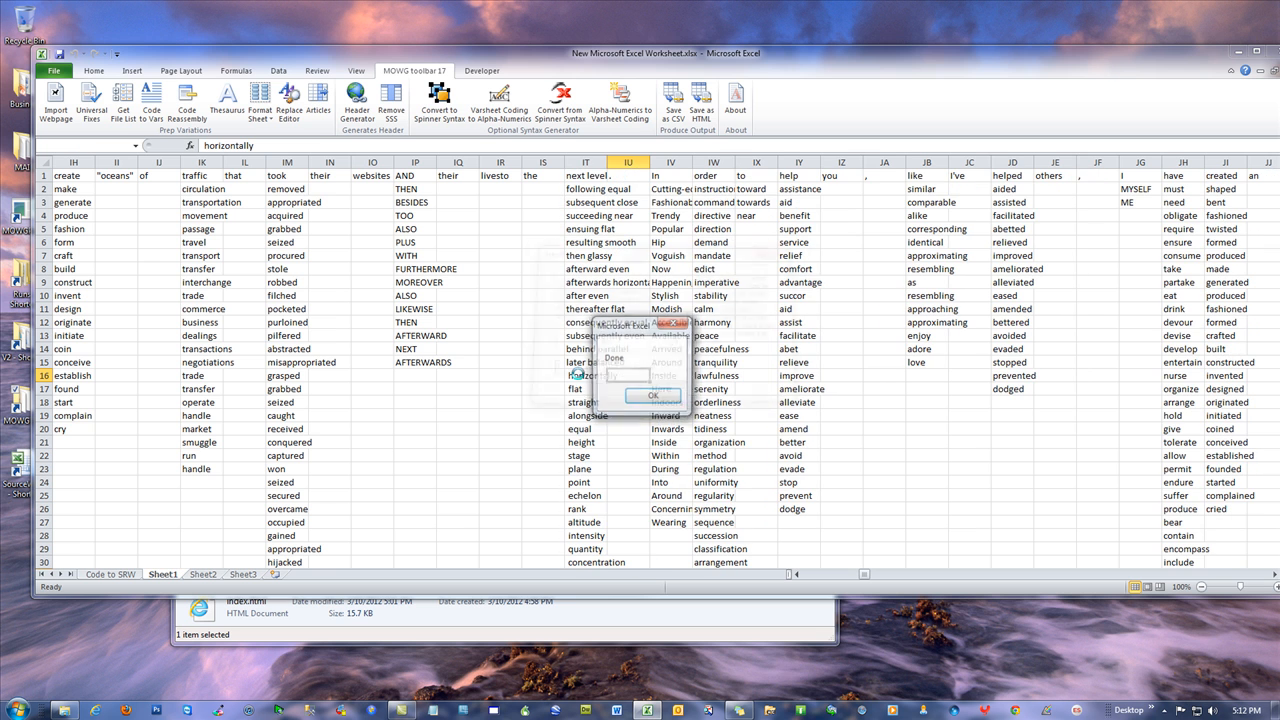
click(660, 400)
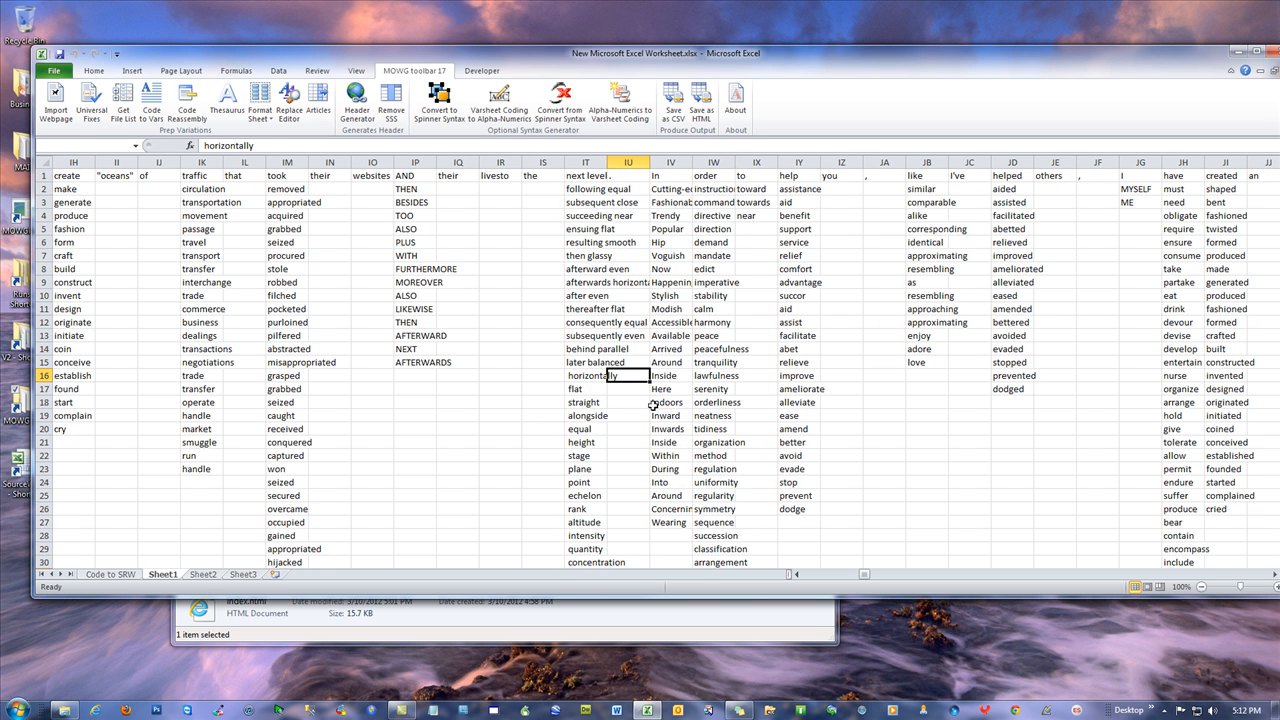
Review the unpaired entries from row 16 down in column IT and fit the column's width to its contents
click(573, 376)
scroll(587, 427, down, 13)
scroll(586, 426, up, 13)
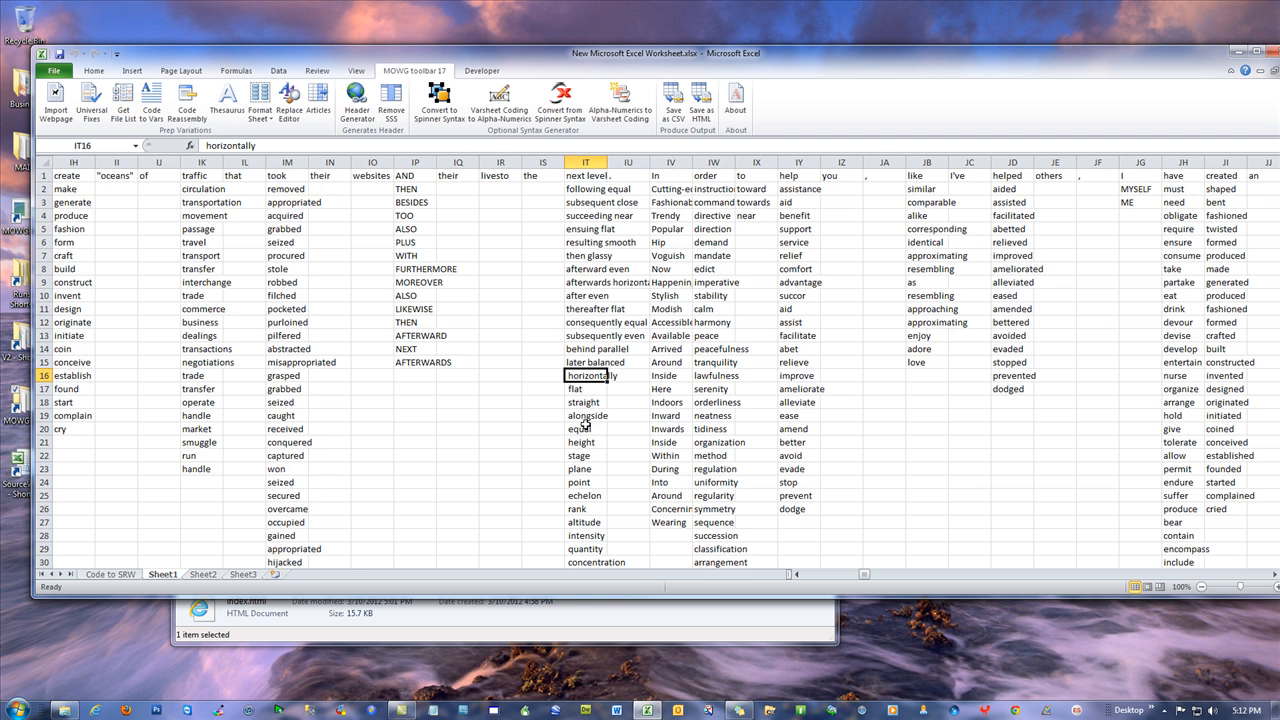
double_click(607, 162)
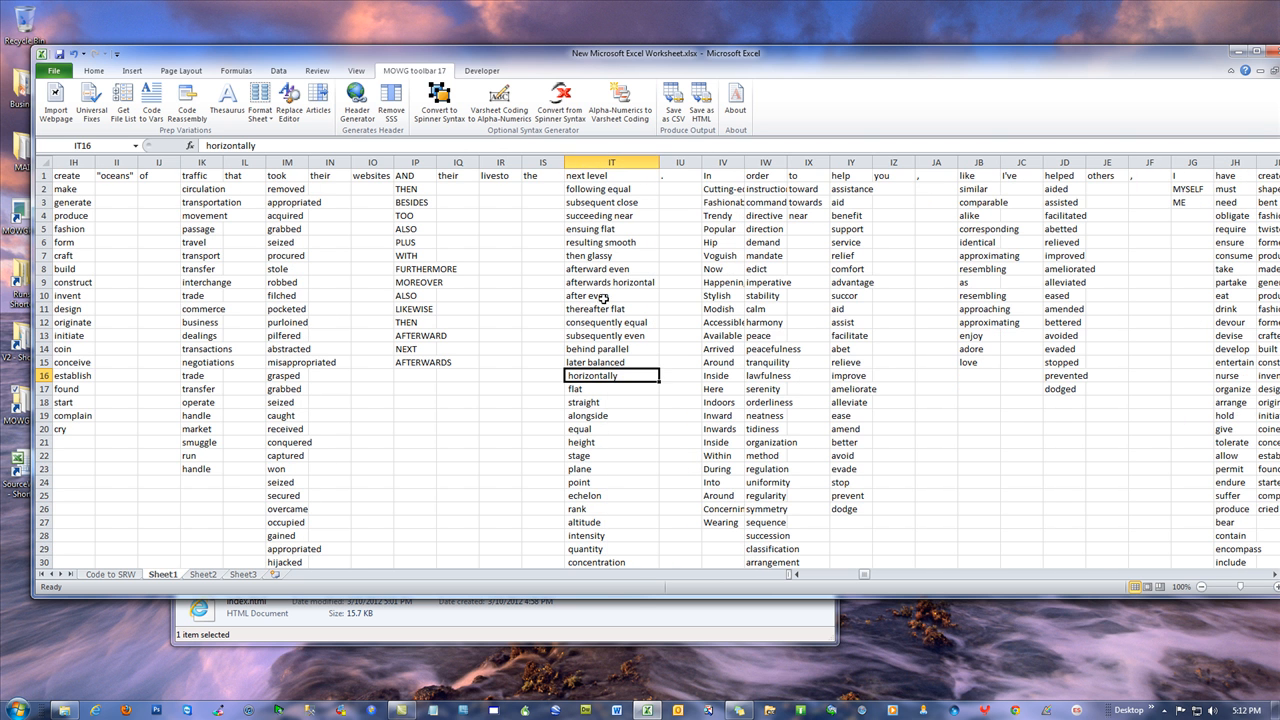
Remove the extra spaces from column IT and check the cleaned entries down to the end of the list
click(611, 163)
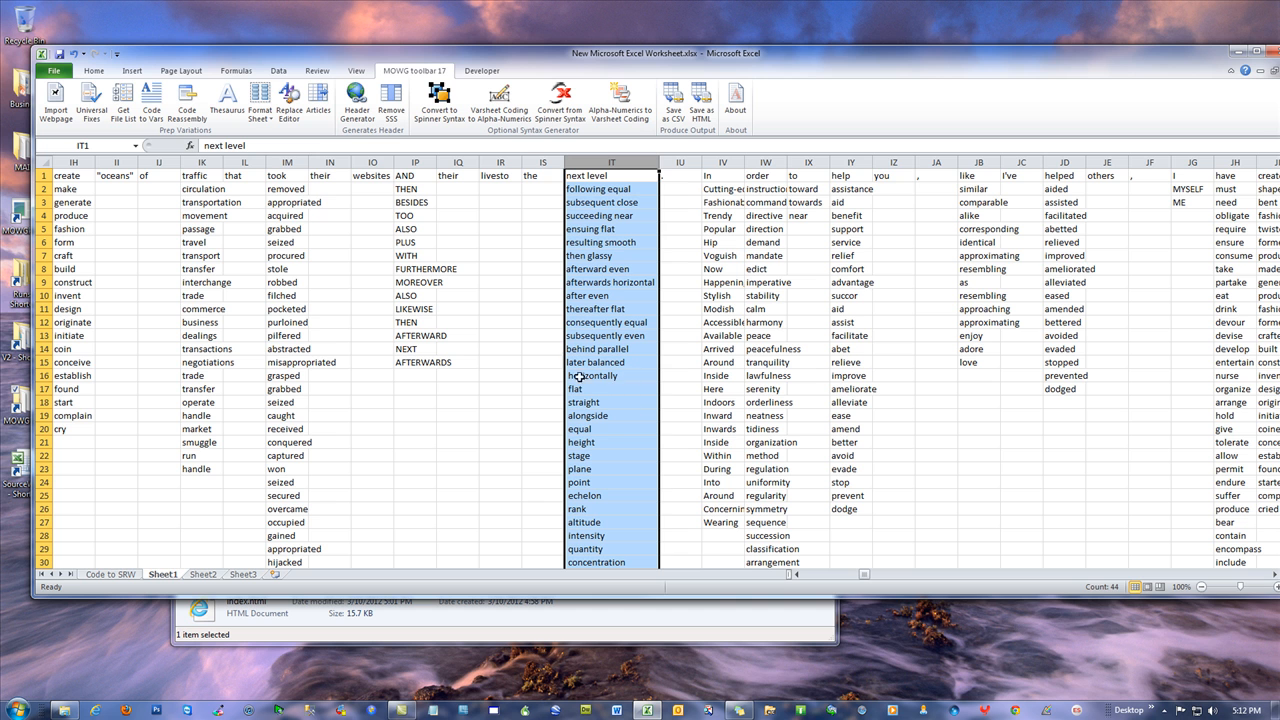
click(261, 110)
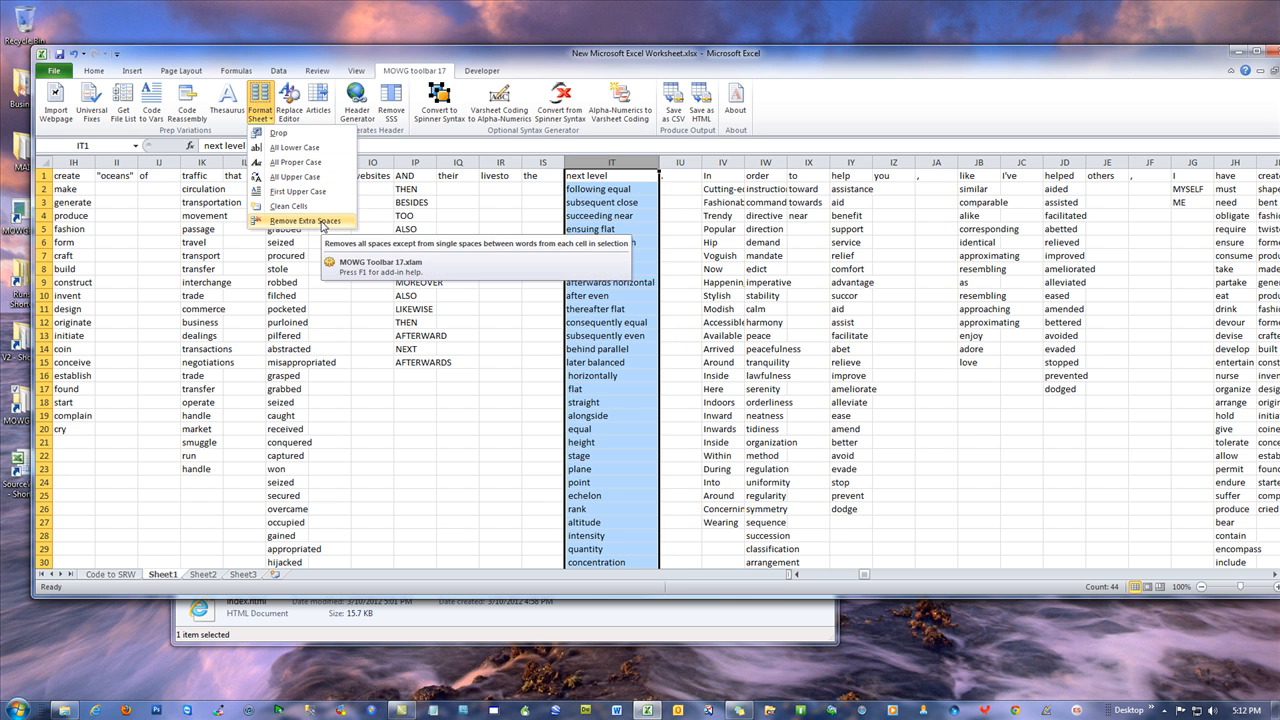
click(318, 226)
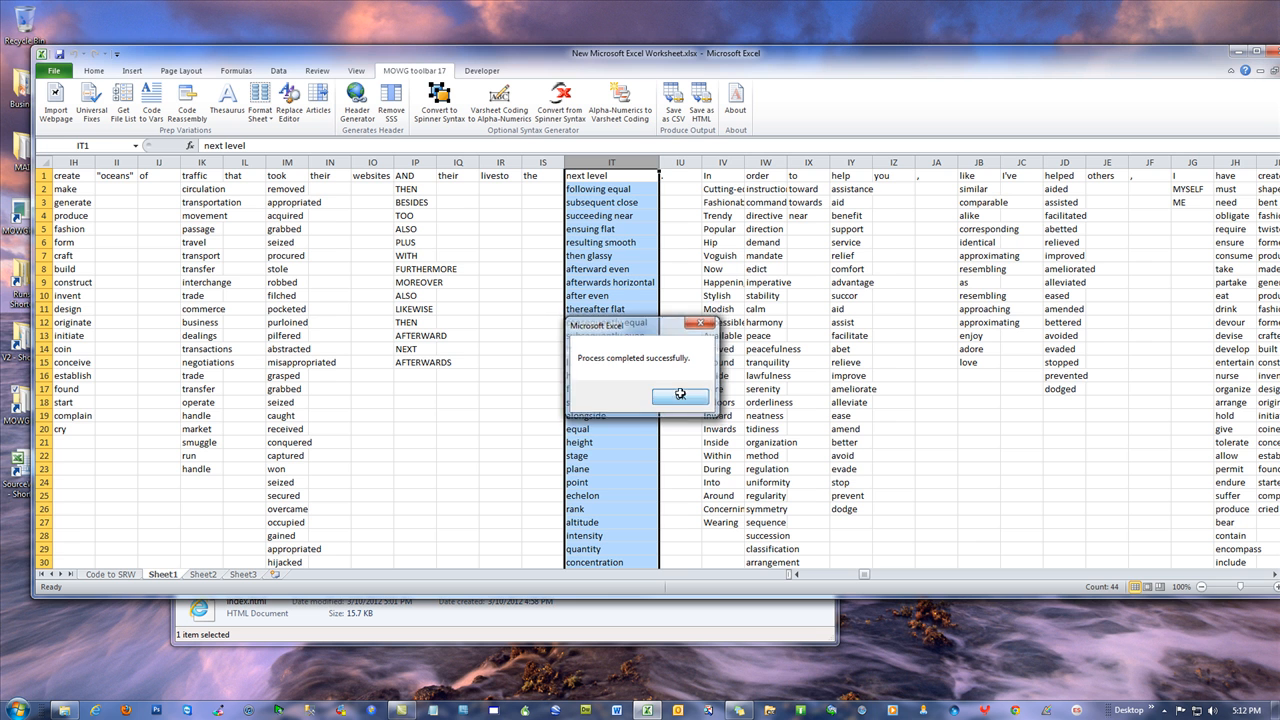
click(684, 394)
scroll(623, 310, down, 9)
click(623, 406)
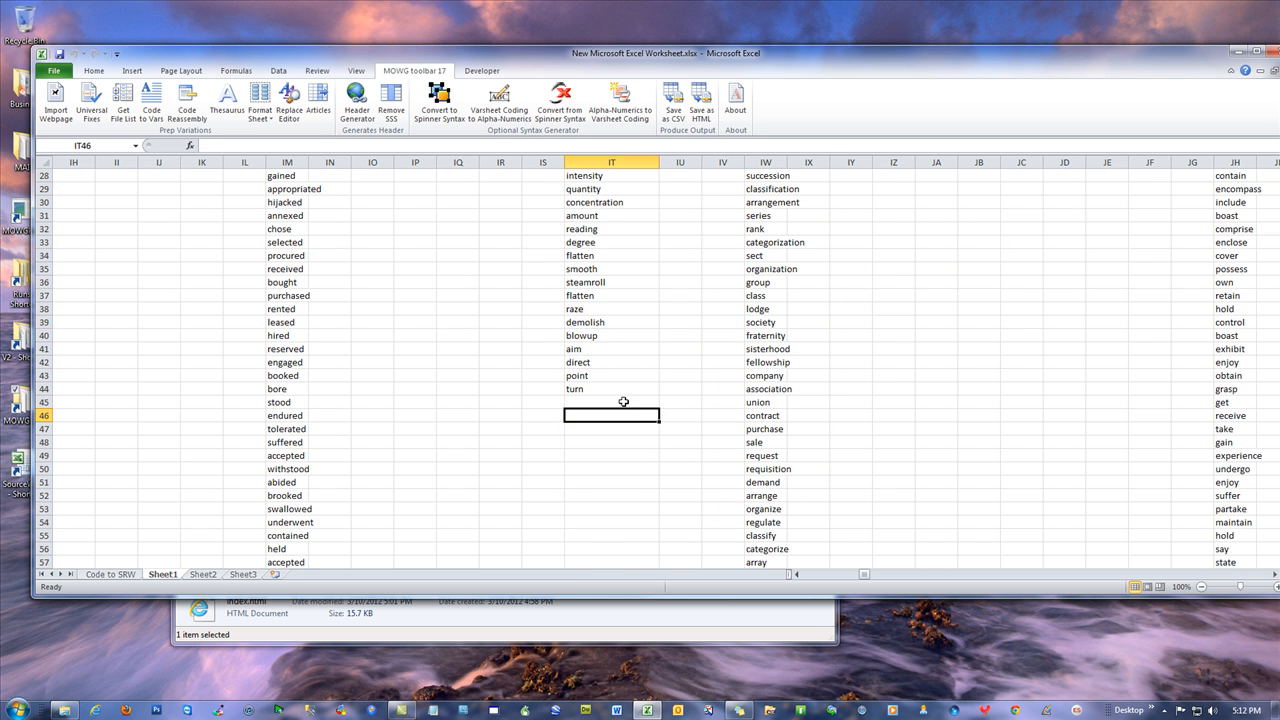
scroll(625, 343, up, 9)
click(495, 255)
double_click(631, 415)
click(473, 389)
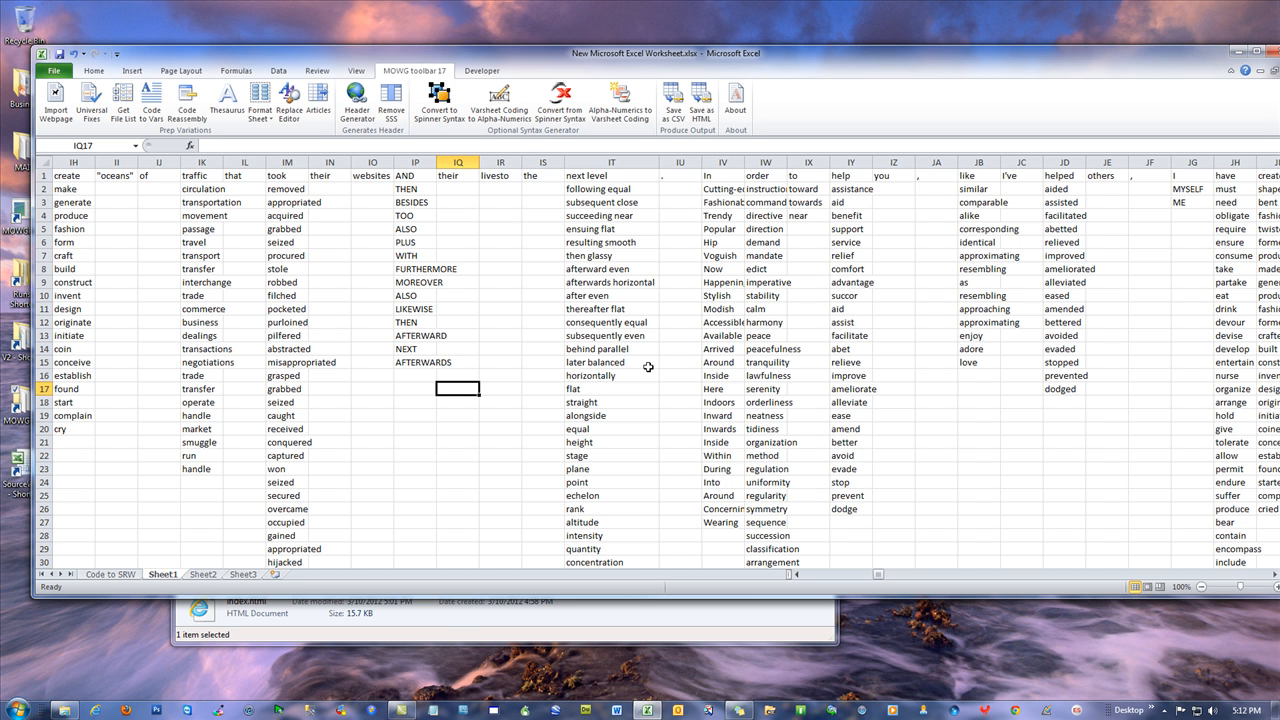
Leave the workbook after viewing the Code to SRW sheet, delete index.html and New Microsoft Excel Worksheet.xlsx from New folder, and empty the Recycle Bin
click(112, 575)
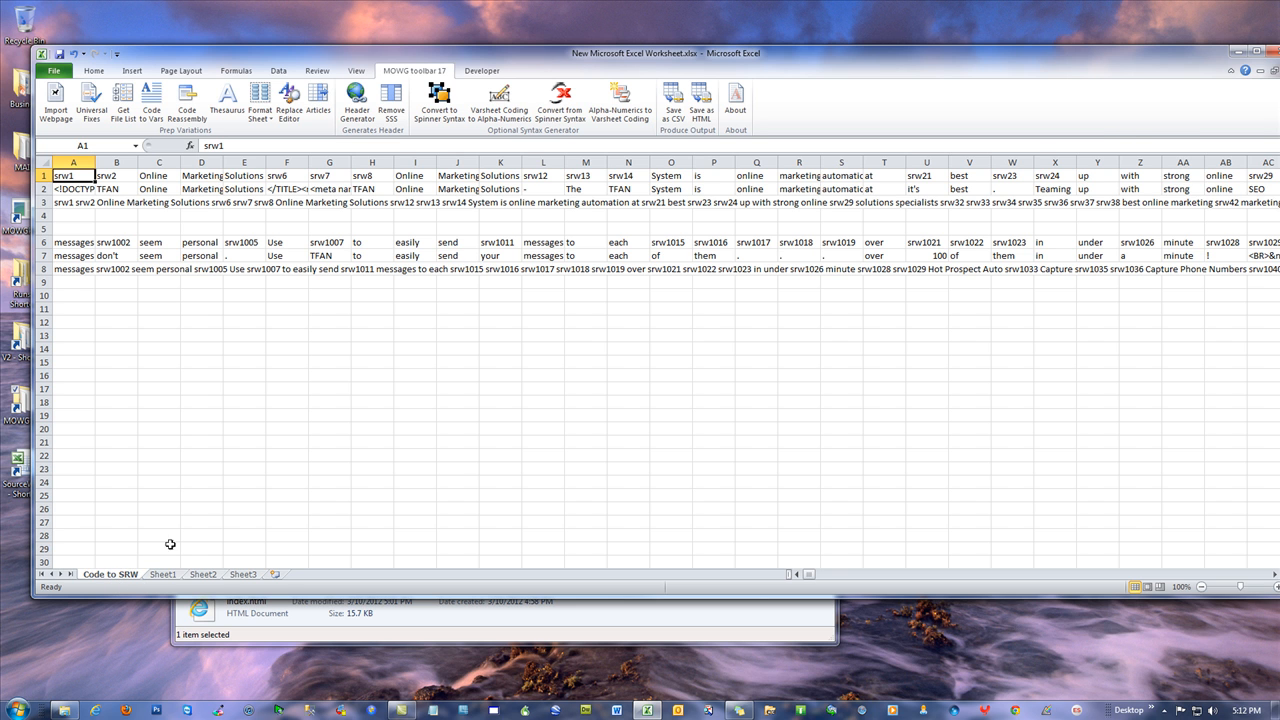
click(1237, 50)
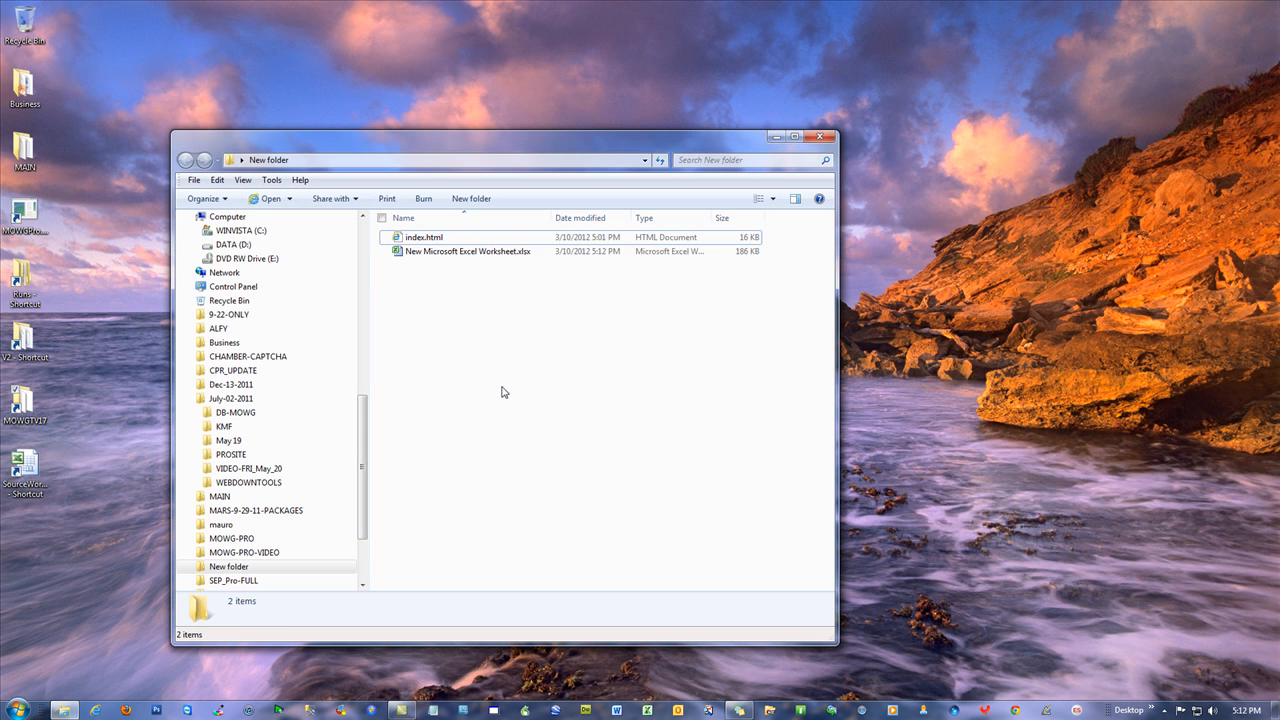
drag(458, 275, 24, 22)
right_click(24, 18)
click(77, 54)
click(694, 366)
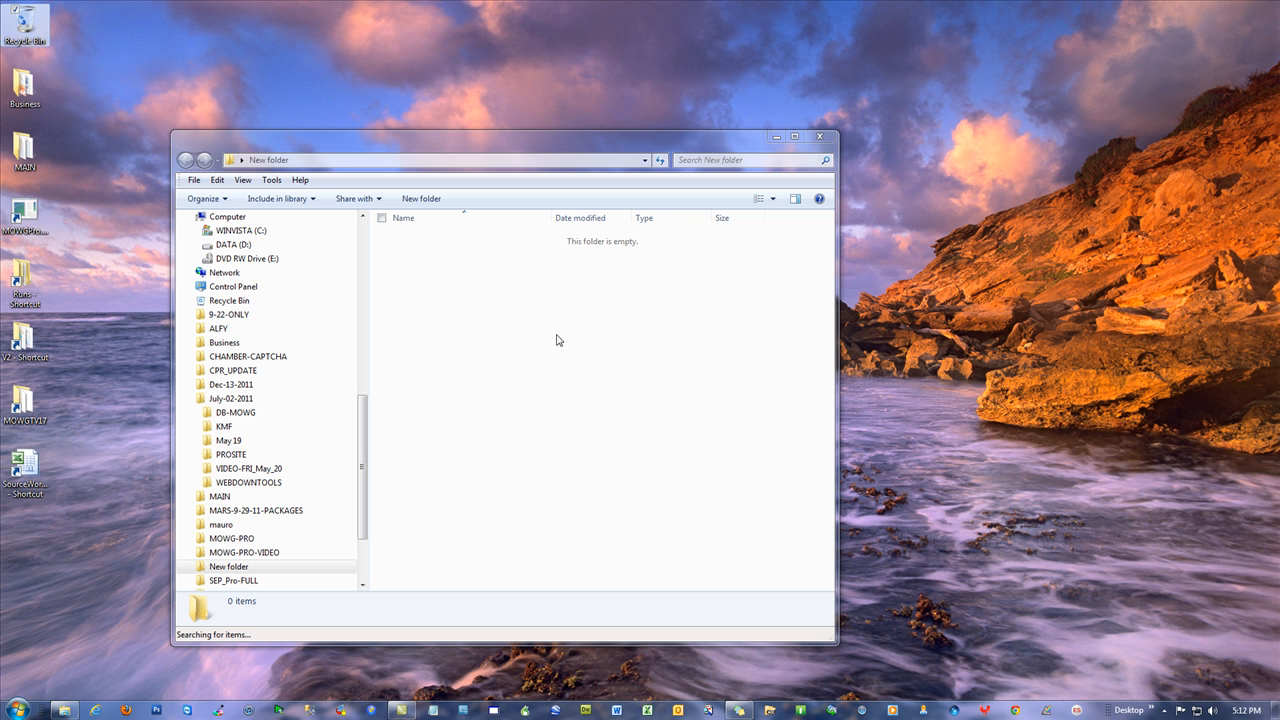
Create a Microsoft Excel worksheet with the default name in New folder and open it in Excel
right_click(487, 314)
mouse_move(600, 474)
click(690, 430)
key(Return)
double_click(423, 238)
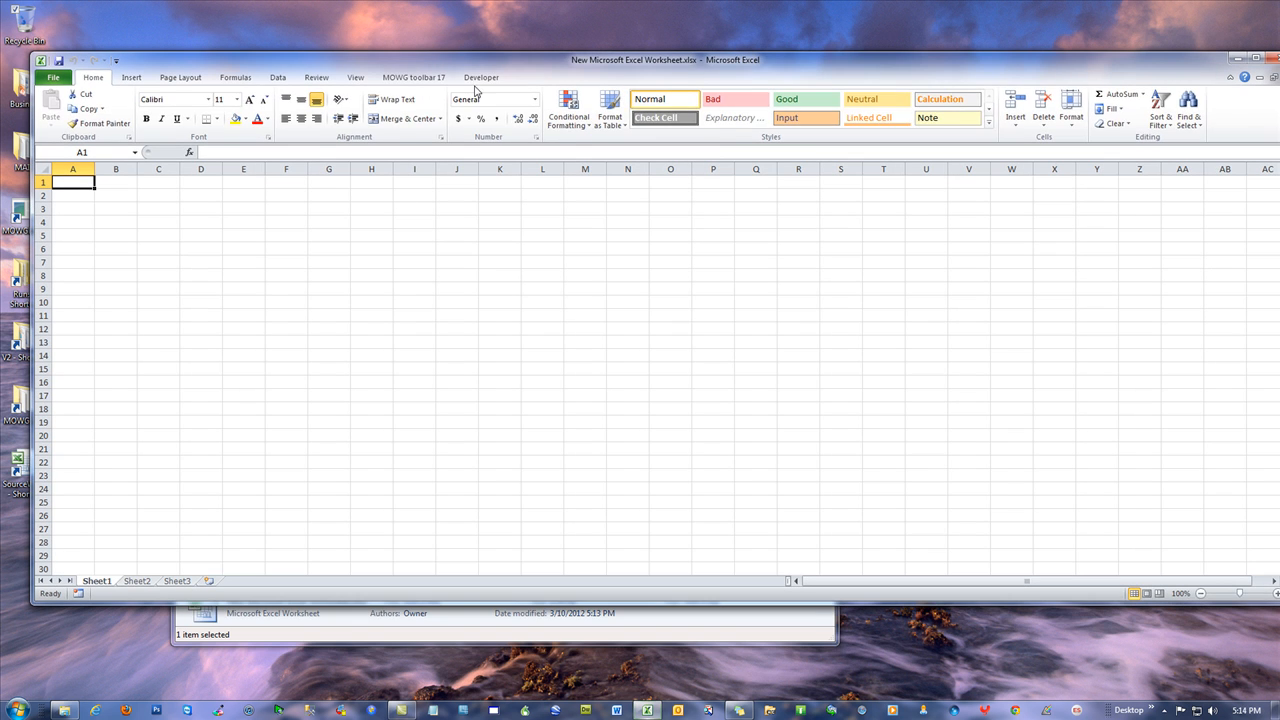
Import the webpage source of mowg-affiliate.com with the Import Webpage tool
click(413, 77)
click(55, 105)
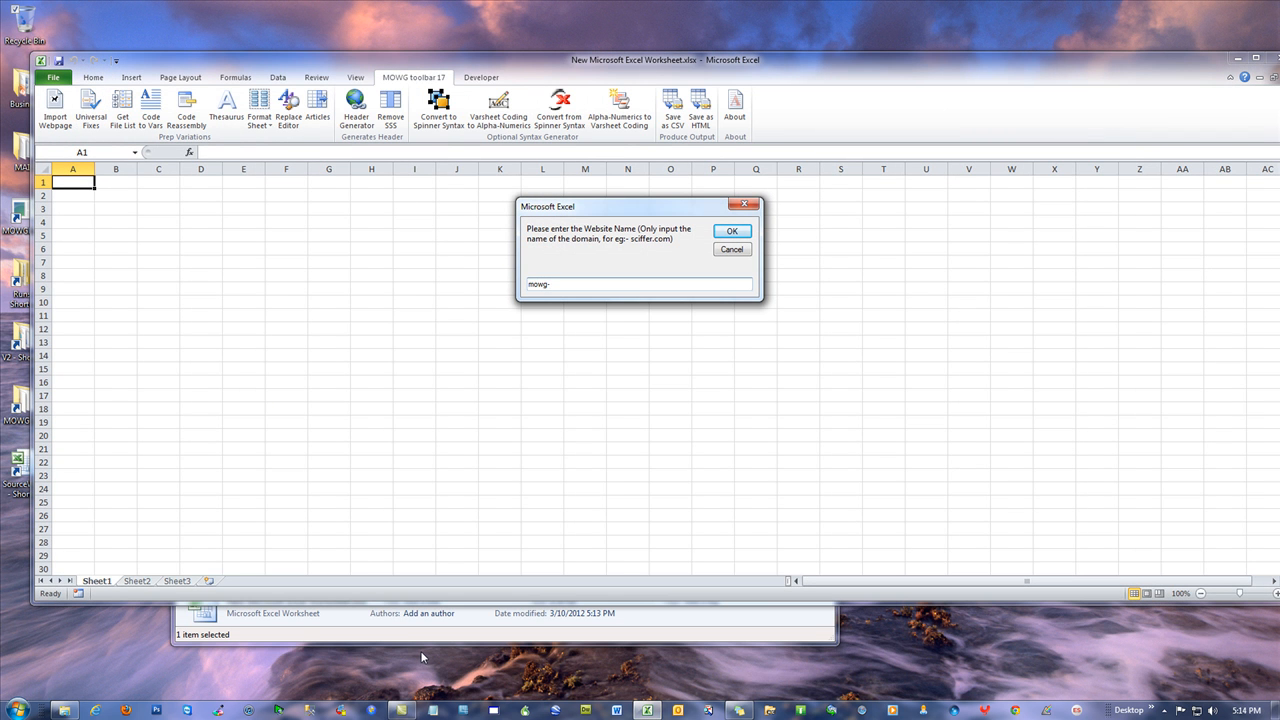
text(mowg-affiliate.com)
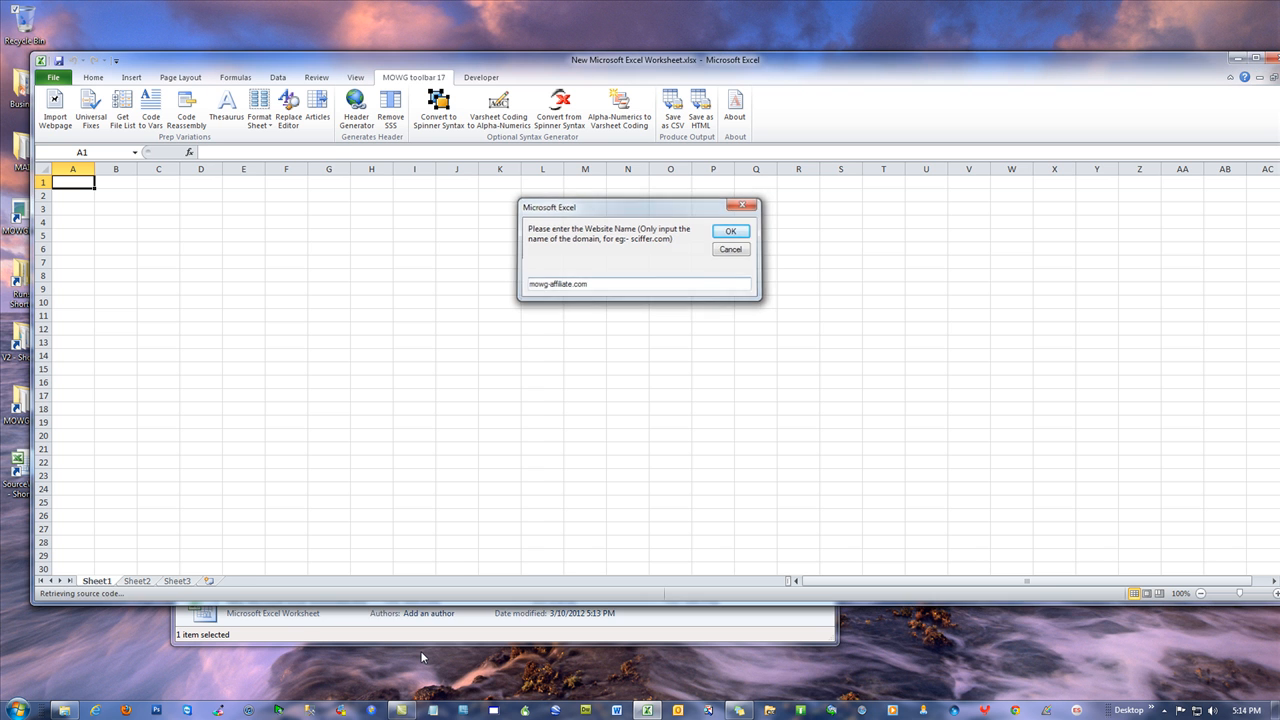
Confirm mowg-affiliate.com as both the website name and the domain name to complete the webpage import
key(Return)
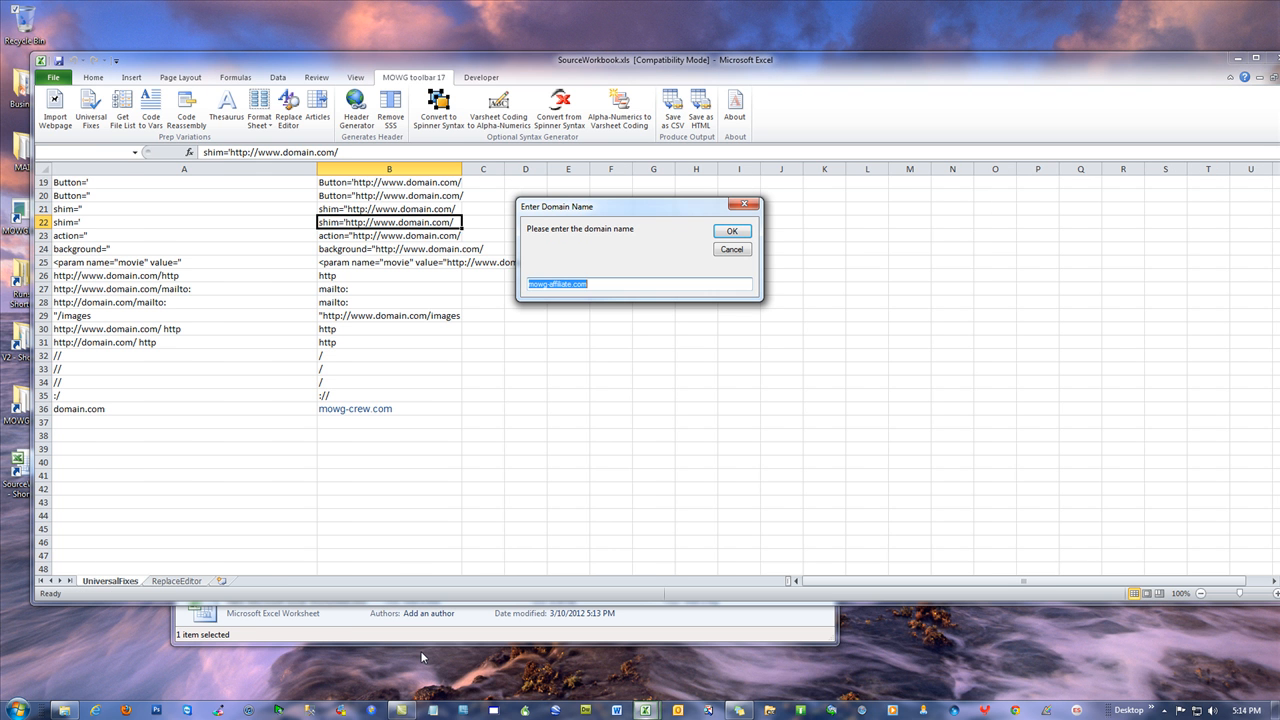
click(732, 233)
click(691, 398)
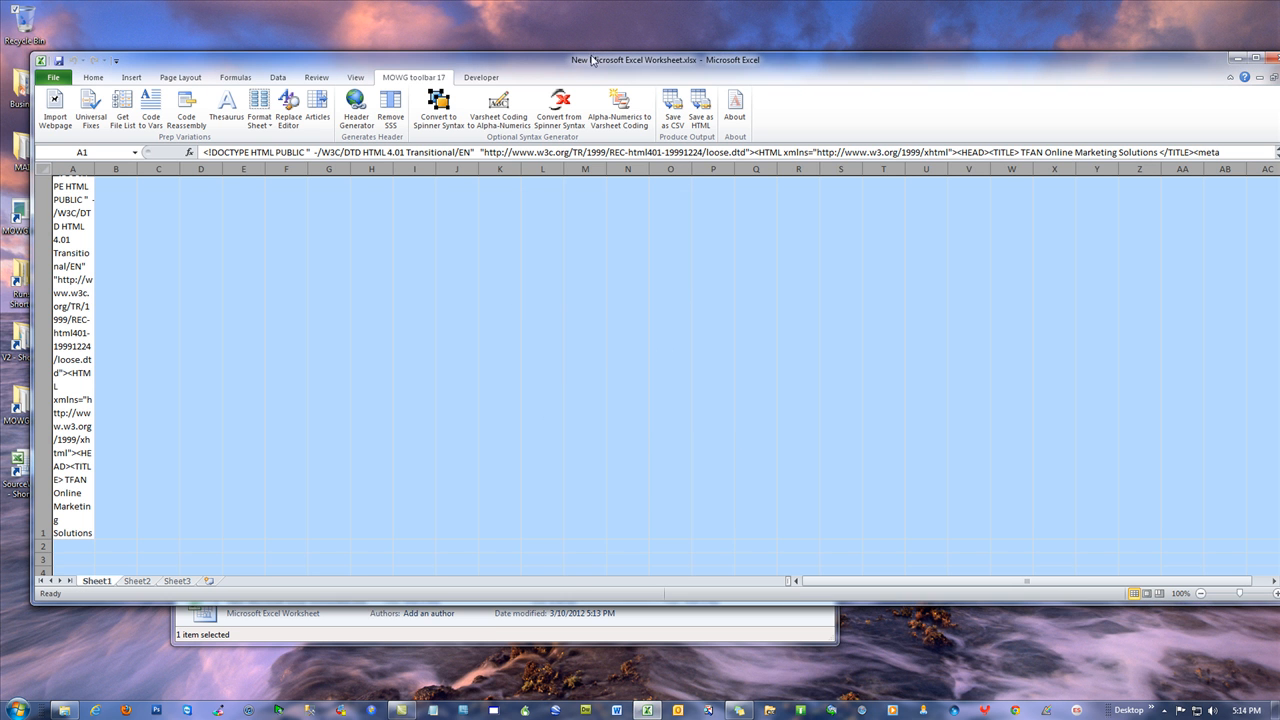
Open the generated index.html from New folder in Internet Explorer, allow its blocked content, and review the page down to the footer
drag(594, 61, 719, 385)
double_click(428, 237)
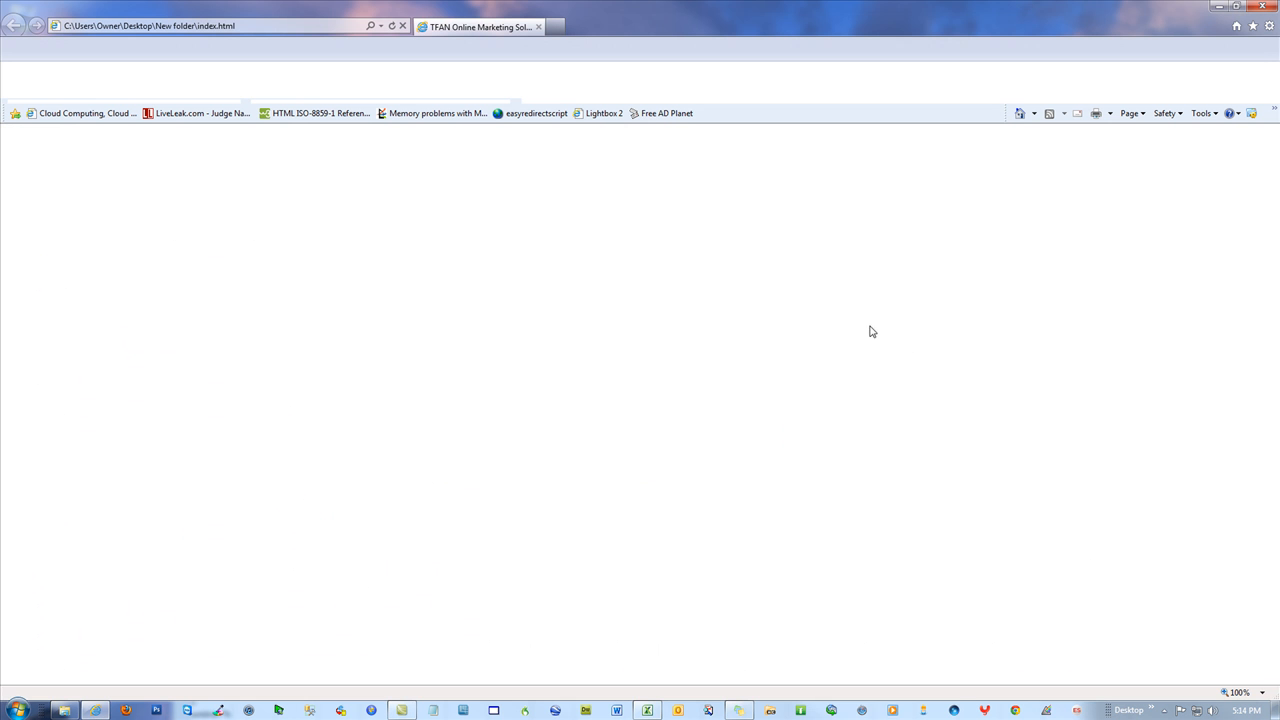
scroll(925, 560, down, 15)
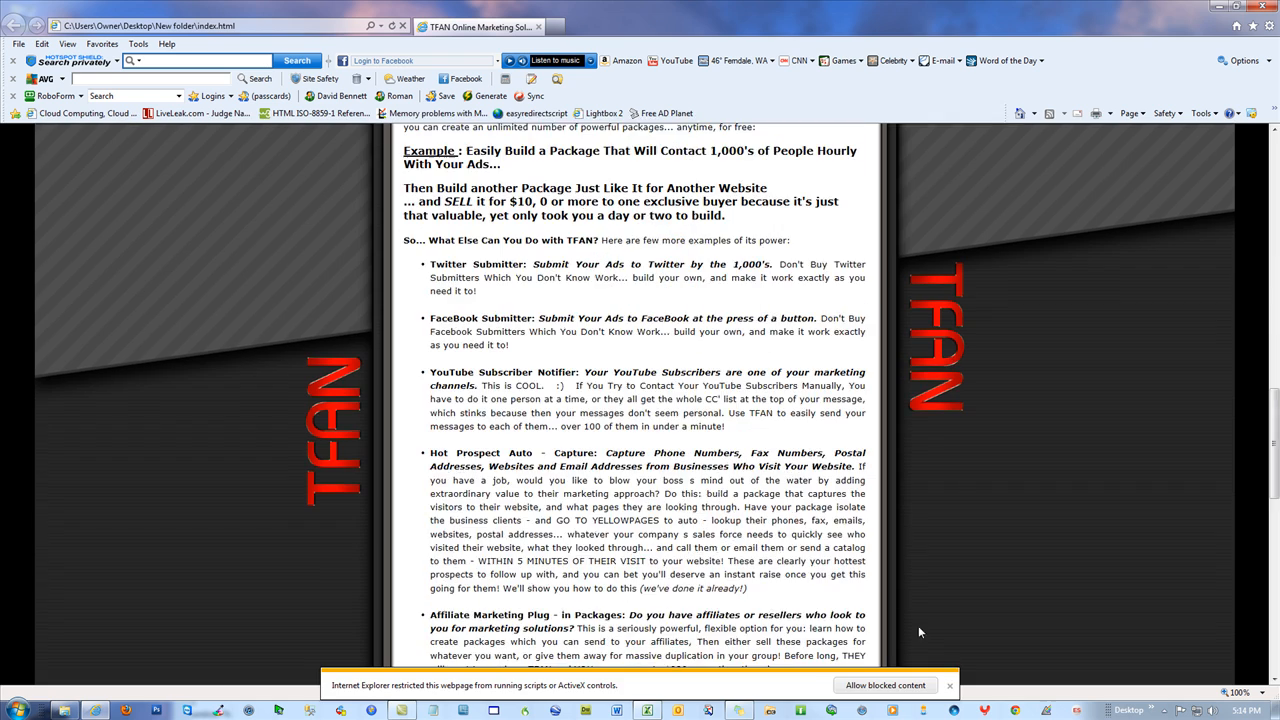
click(885, 685)
scroll(1030, 482, down, 20)
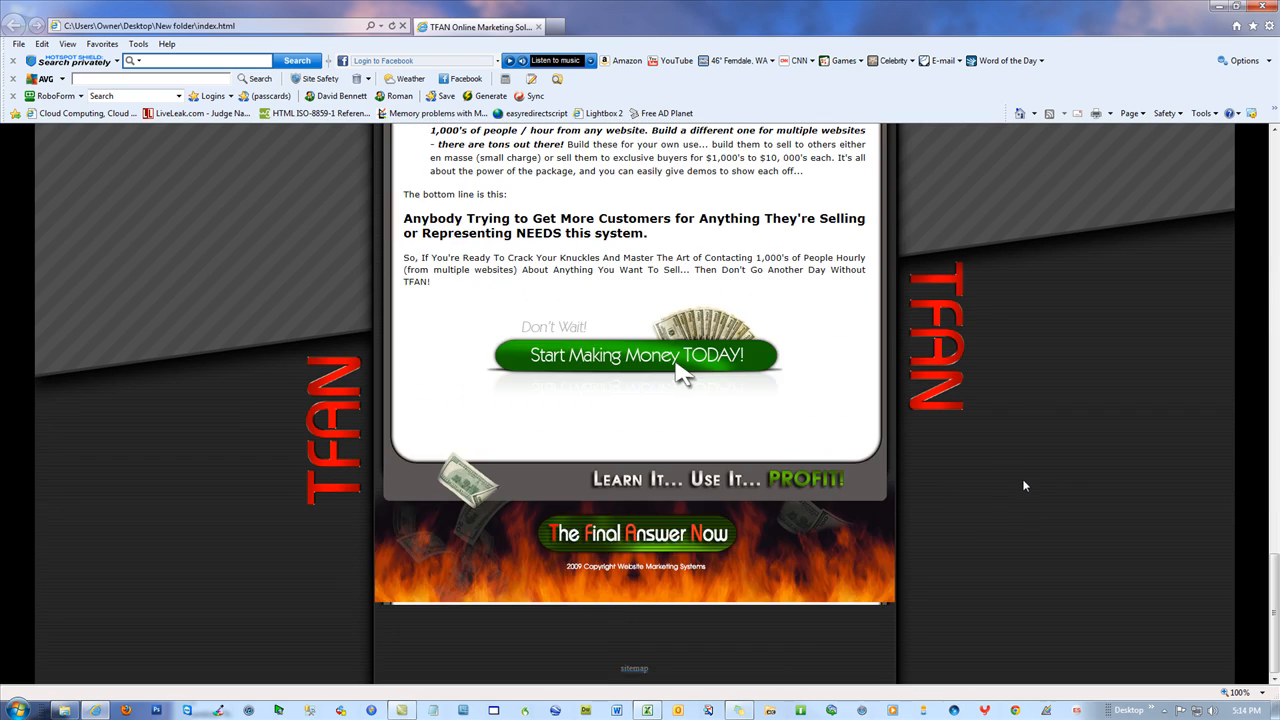
scroll(1025, 460, up, 15)
click(1268, 6)
Split the imported page code into separate words across row 1 with the Code to Vars tool
drag(937, 391, 797, 75)
click(152, 110)
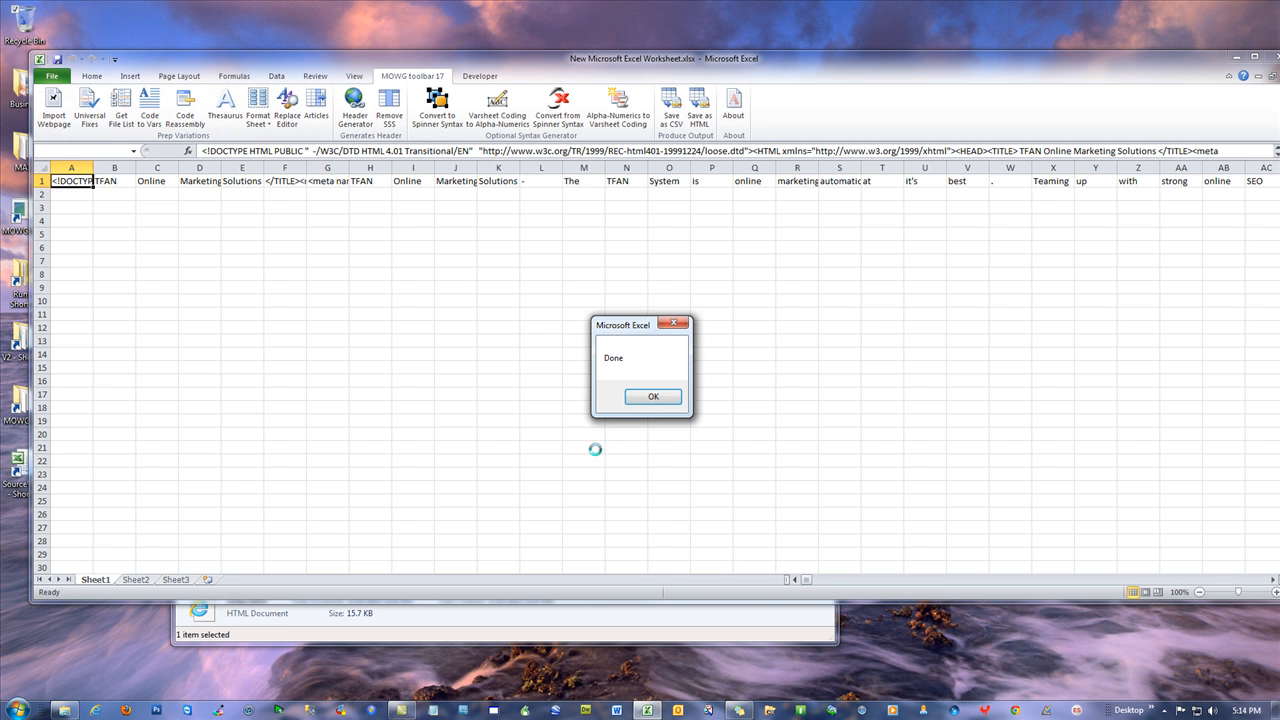
click(653, 396)
click(614, 318)
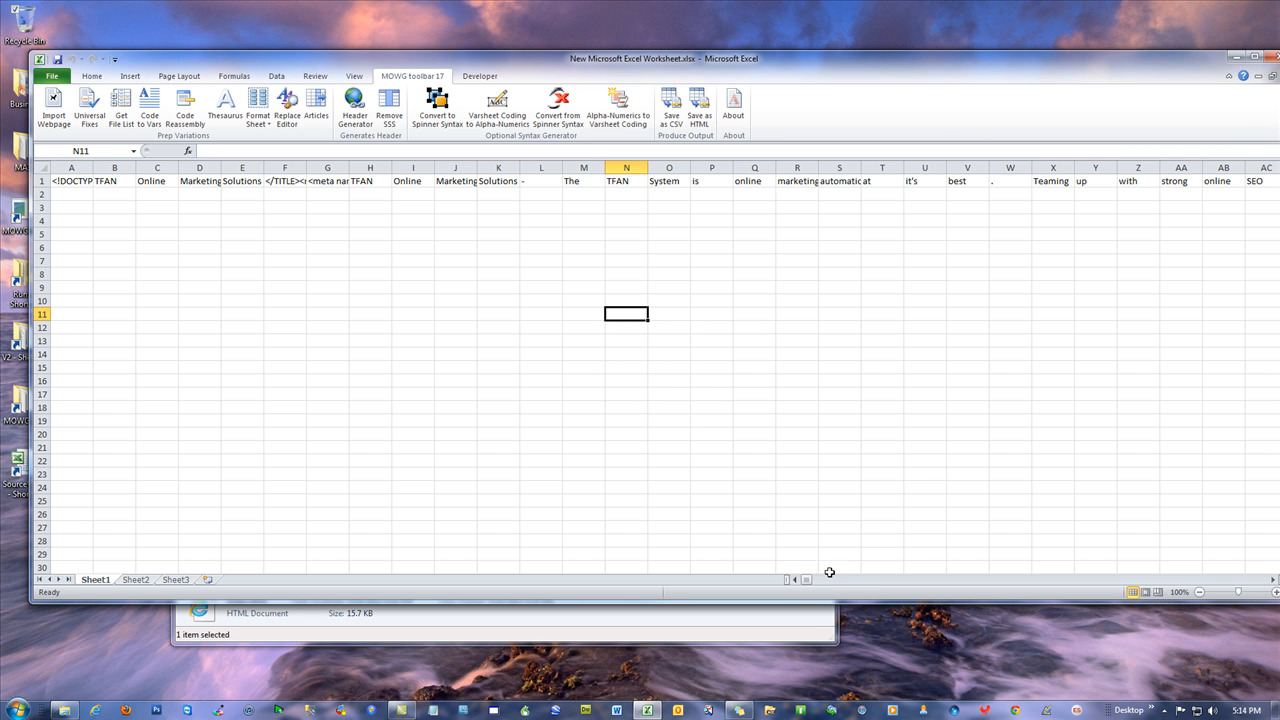
Merge the split pieces of "1,000's" in DJ1:DL1 into one cell with Code Reassembly, using no connector
drag(805, 580, 828, 581)
drag(585, 181, 512, 180)
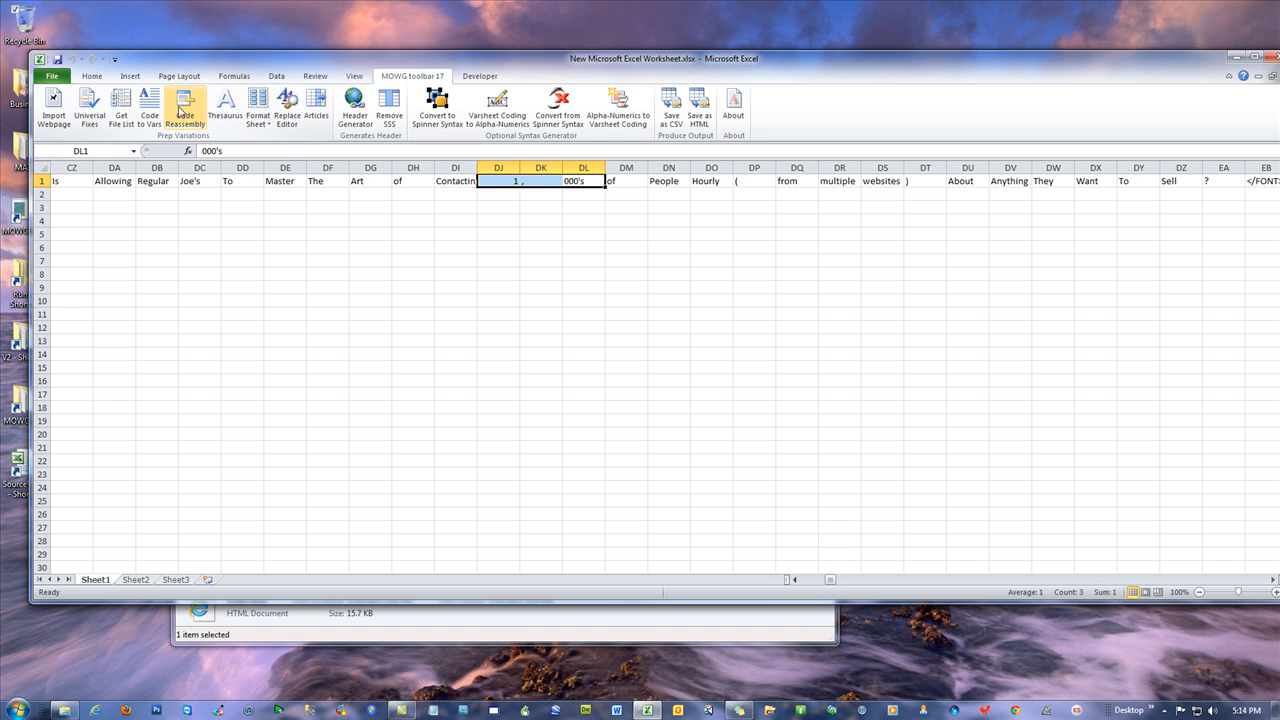
click(185, 112)
click(733, 235)
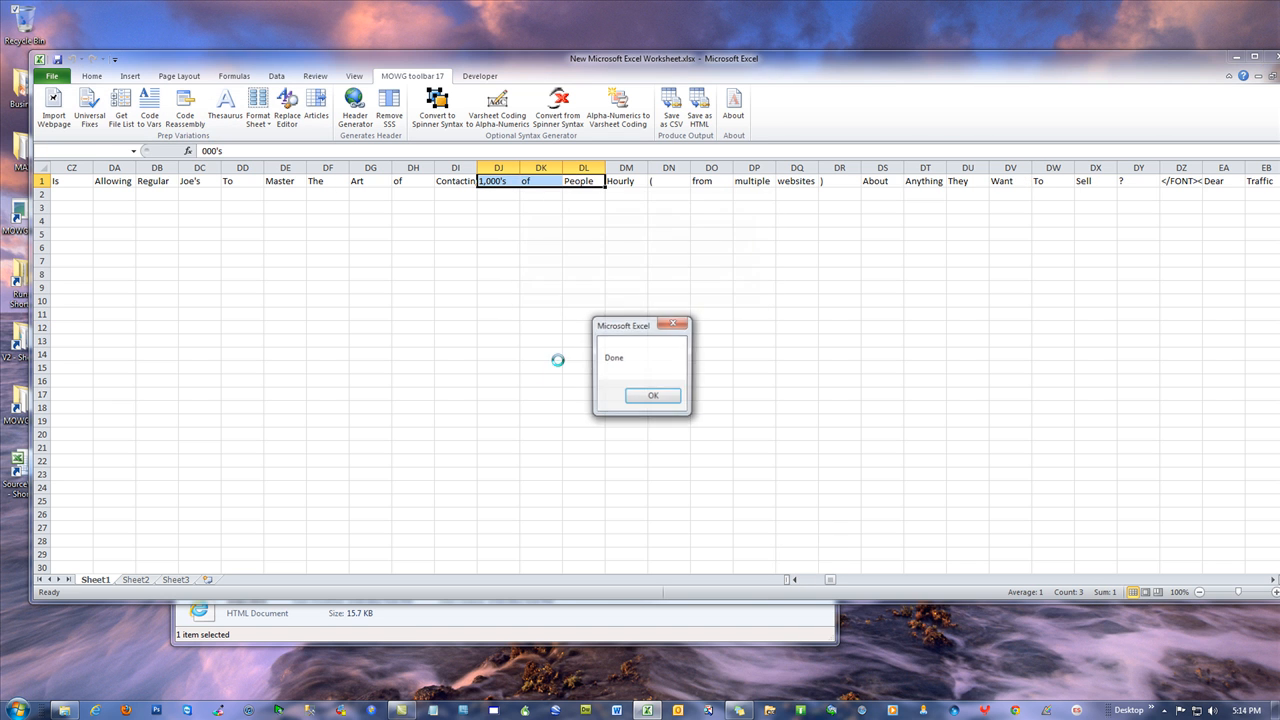
click(654, 397)
drag(880, 260, 880, 247)
Merge the three separate periods in SR1:ST1 into one cell with Code Reassembly, using no connector
drag(828, 581, 918, 568)
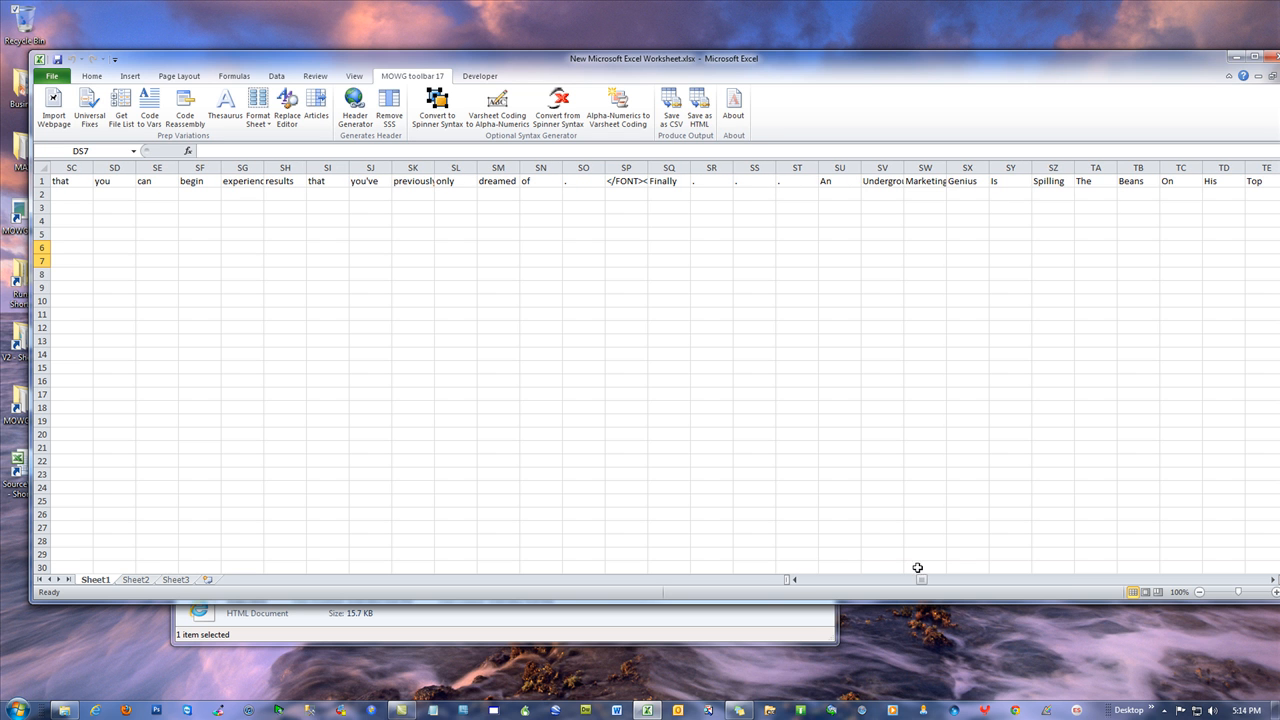
drag(784, 182, 705, 182)
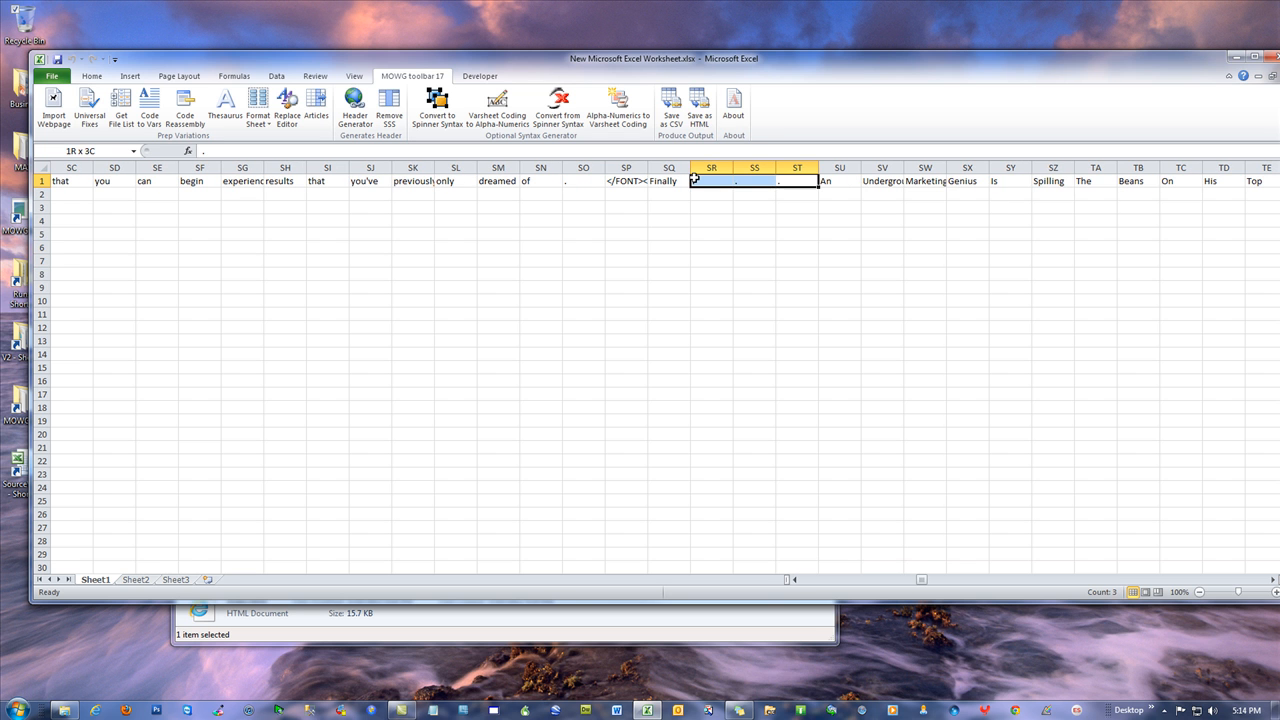
click(185, 108)
click(732, 231)
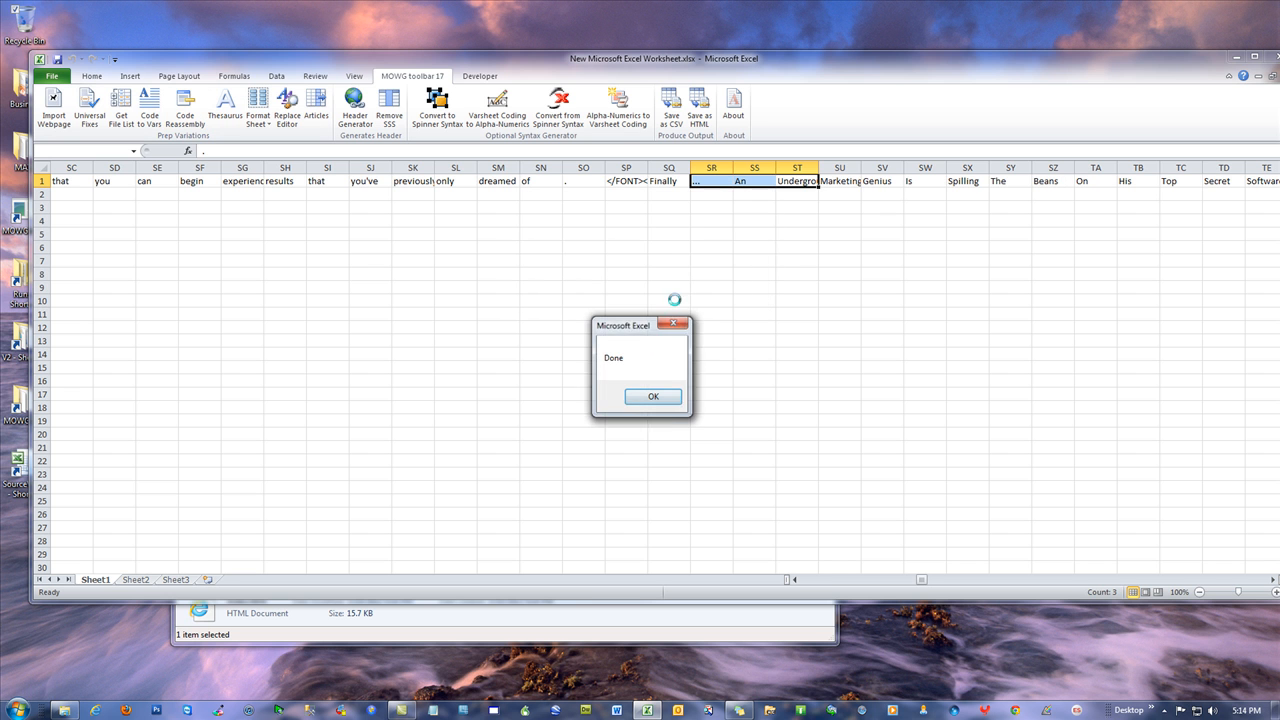
key(Return)
click(877, 265)
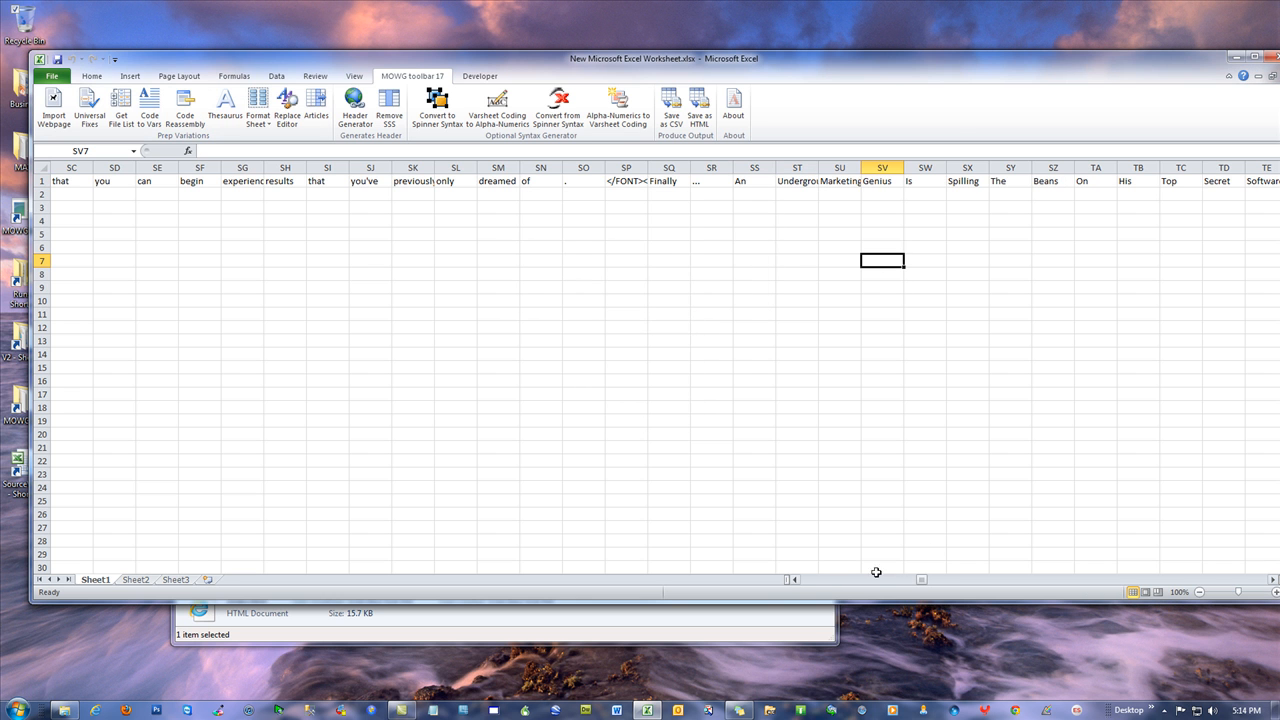
Merge the three separate periods in YV1:YX1 into one cell with Code Reassembly, leaving the connector blank
drag(922, 582, 956, 578)
drag(965, 181, 885, 181)
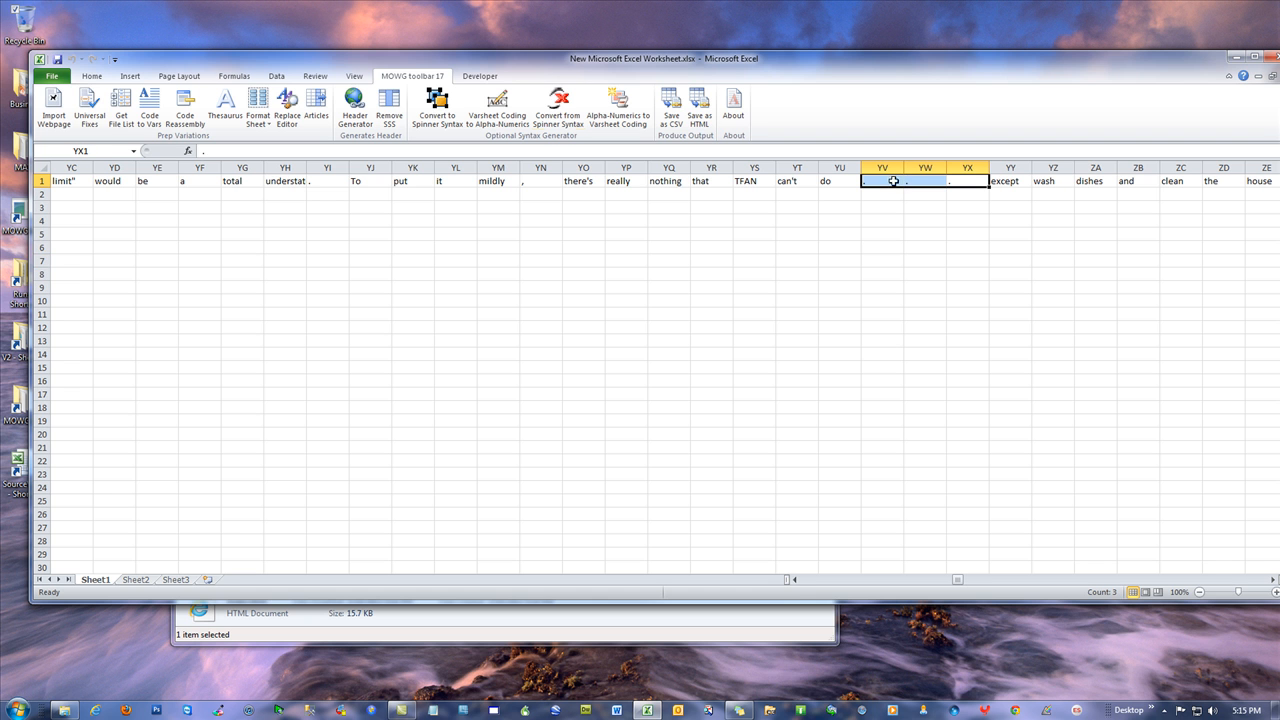
click(190, 107)
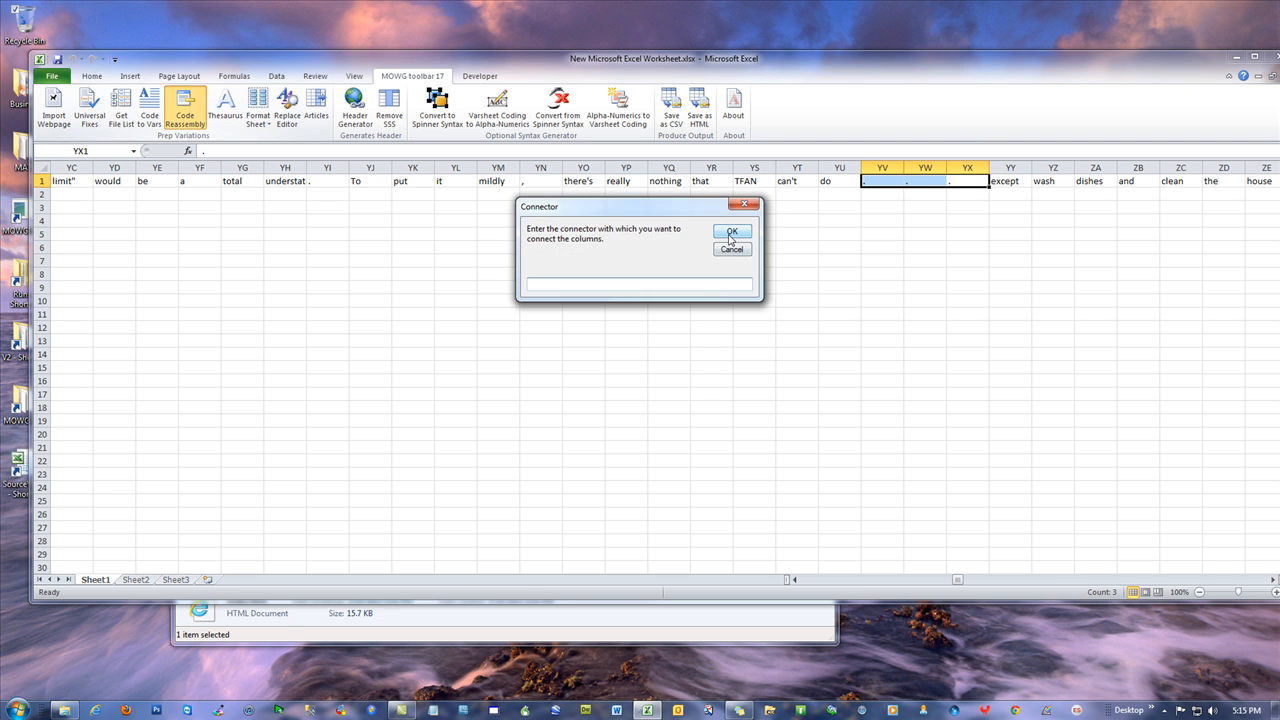
click(733, 238)
click(655, 398)
click(645, 289)
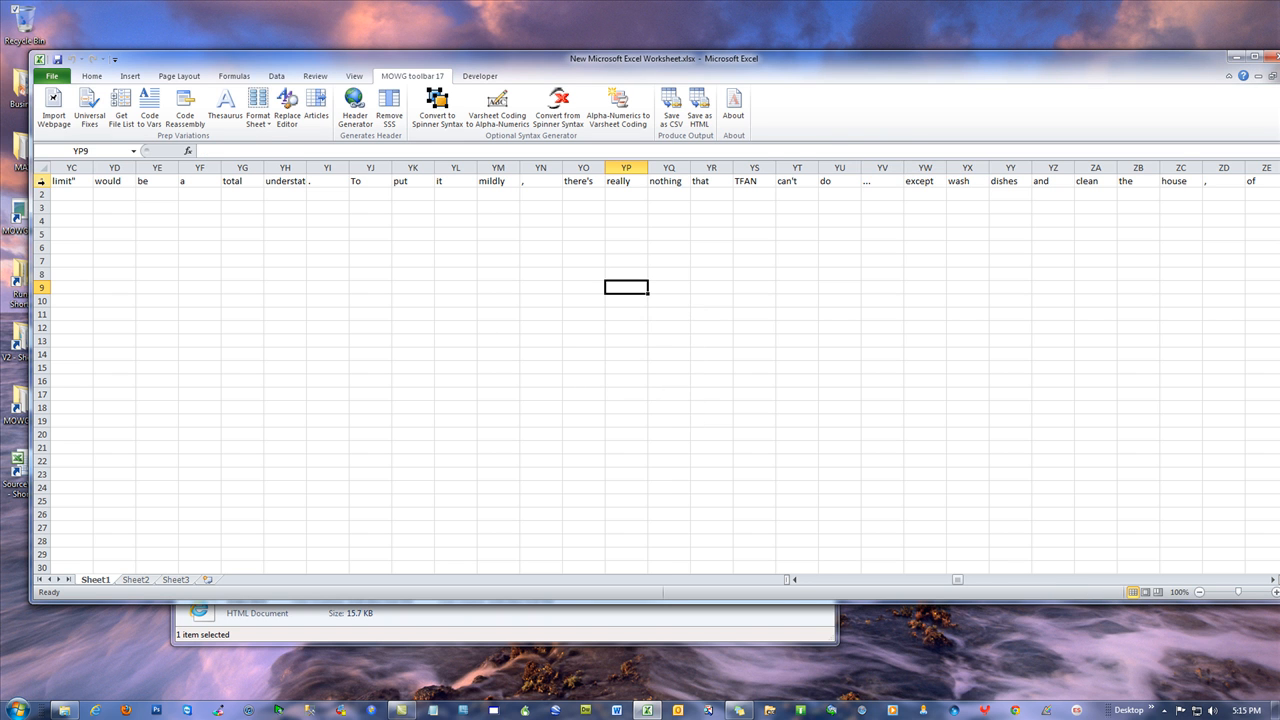
Run the Thesaurus tool on all of row 1 to generate the Code to SRW sheet
click(41, 181)
click(238, 97)
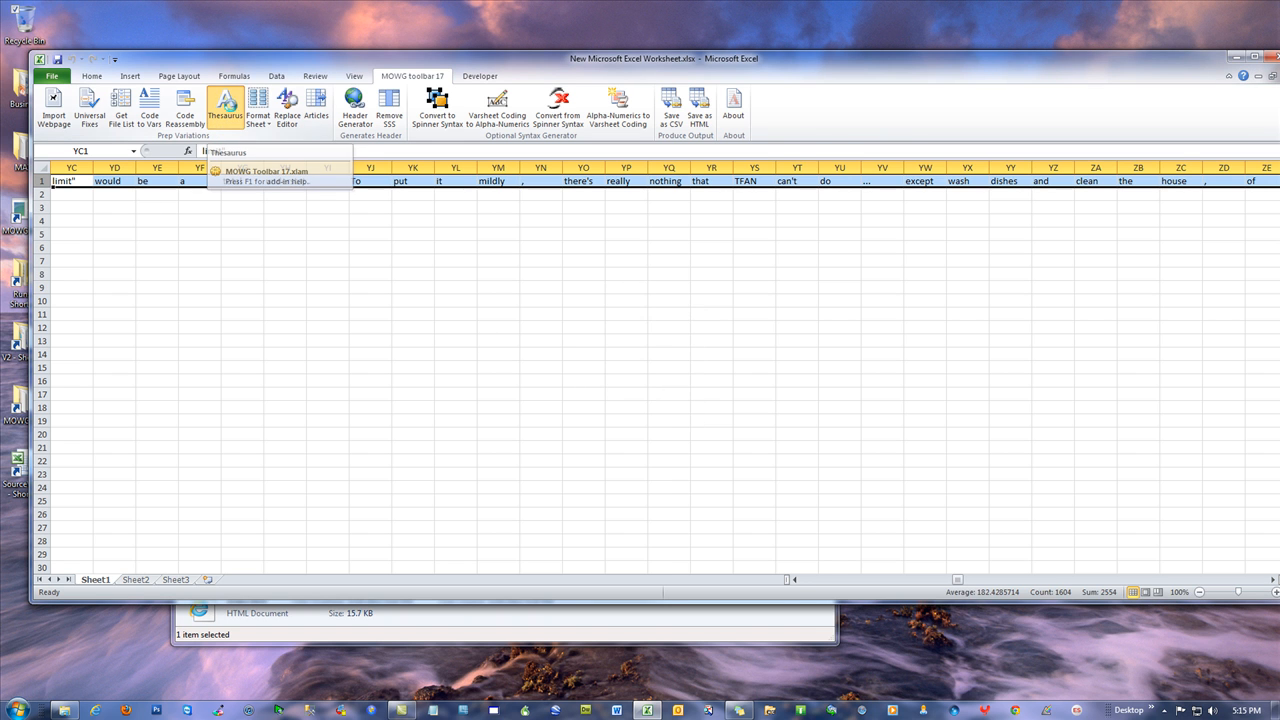
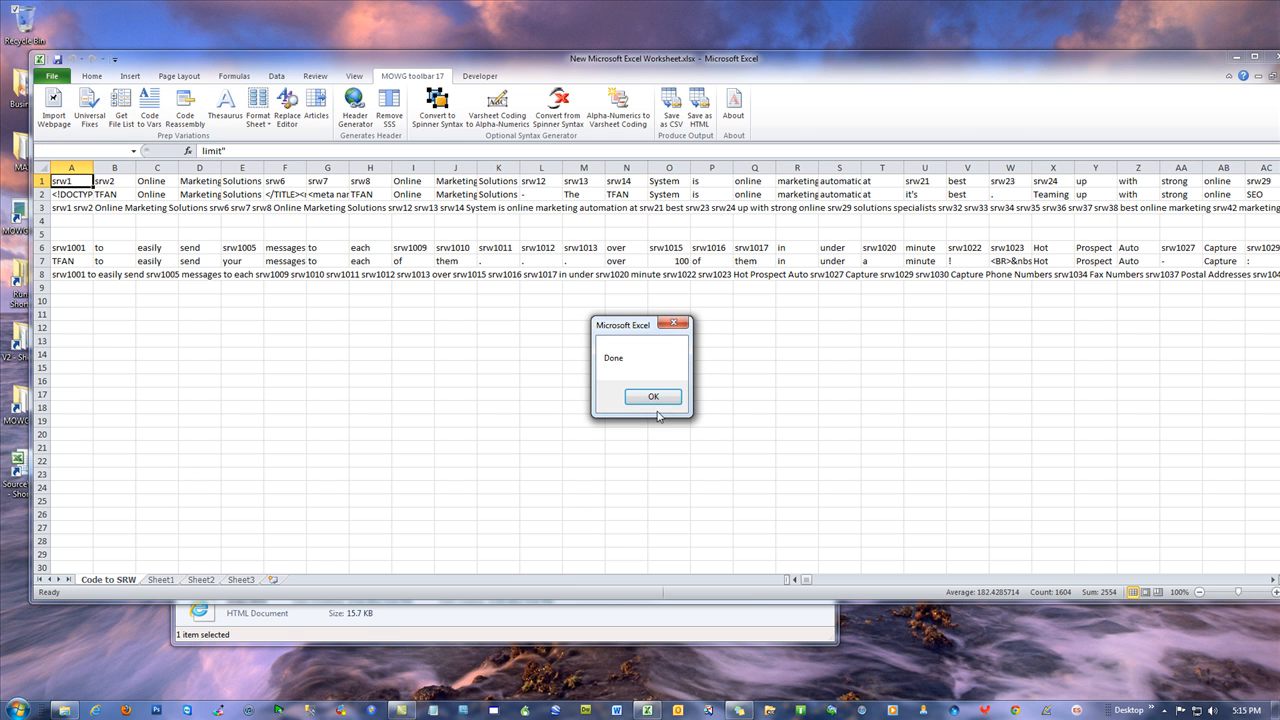
click(664, 395)
click(422, 341)
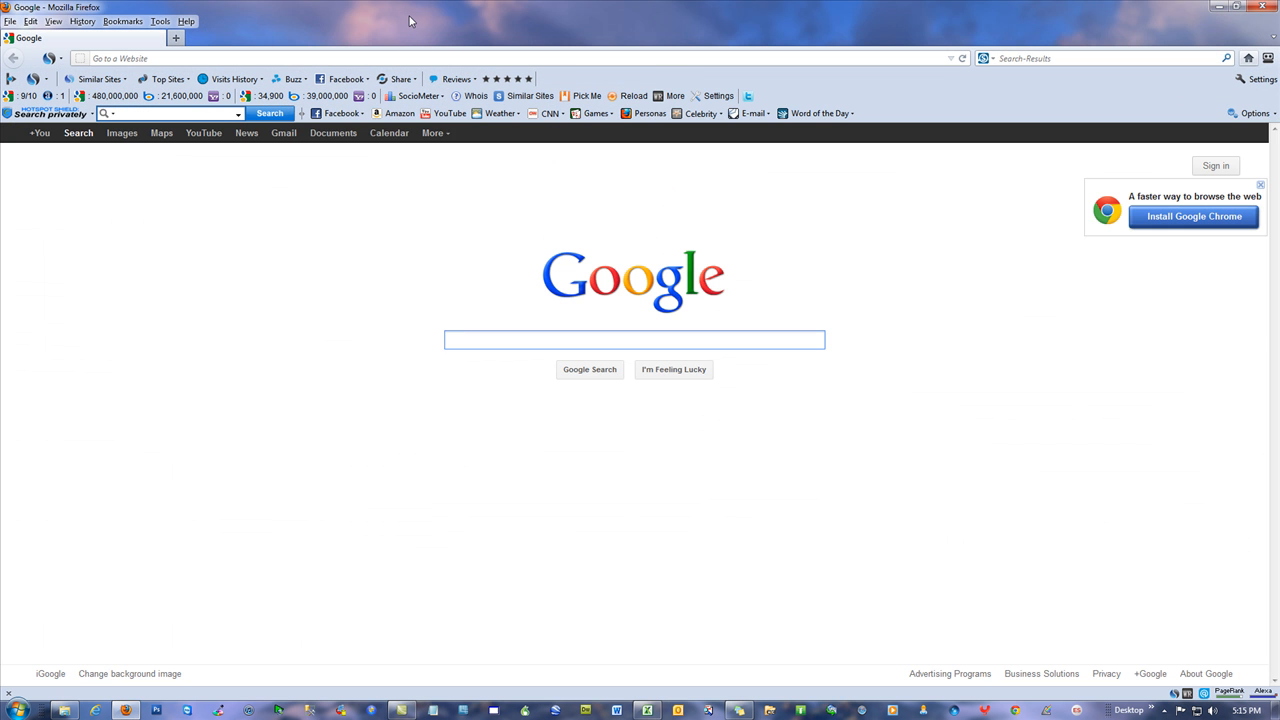
Switch to Firefox, open Spin Rewriter's bulk rewrite page, and paste the text of Code to SRW cell A3 into Article 1
click(149, 58)
drag(448, 12, 1279, 60)
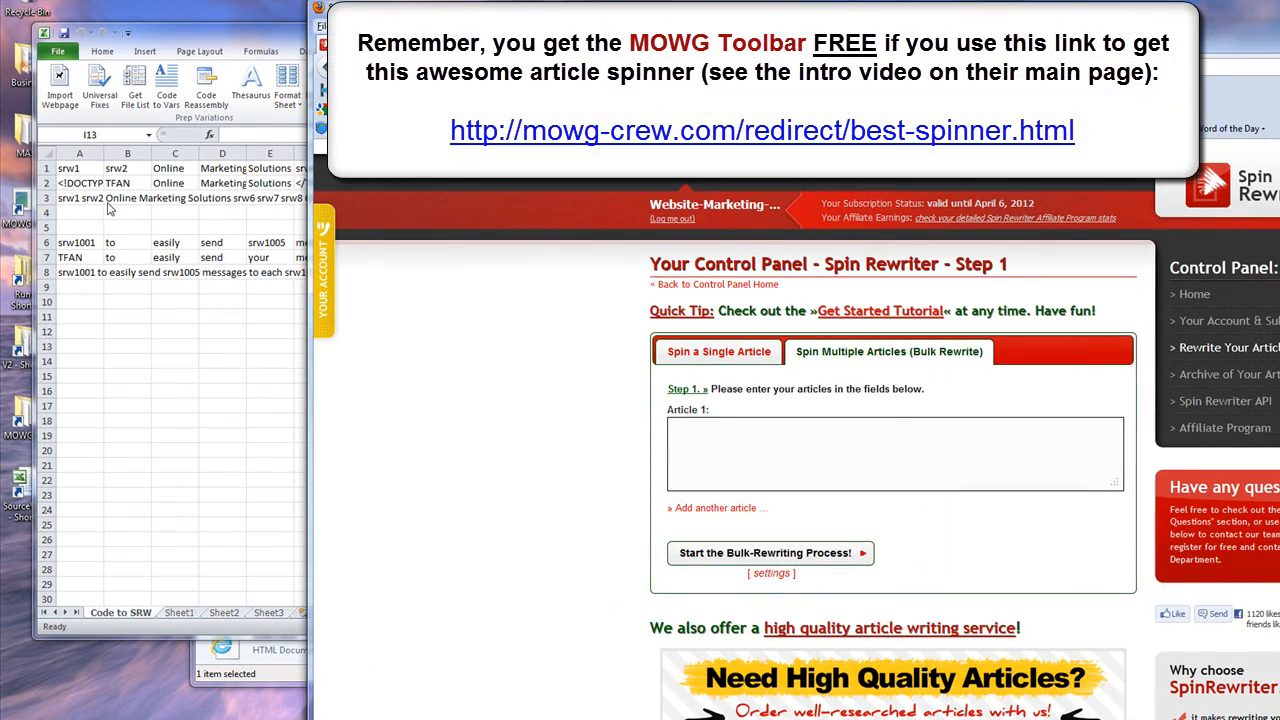
click(80, 200)
right_click(82, 201)
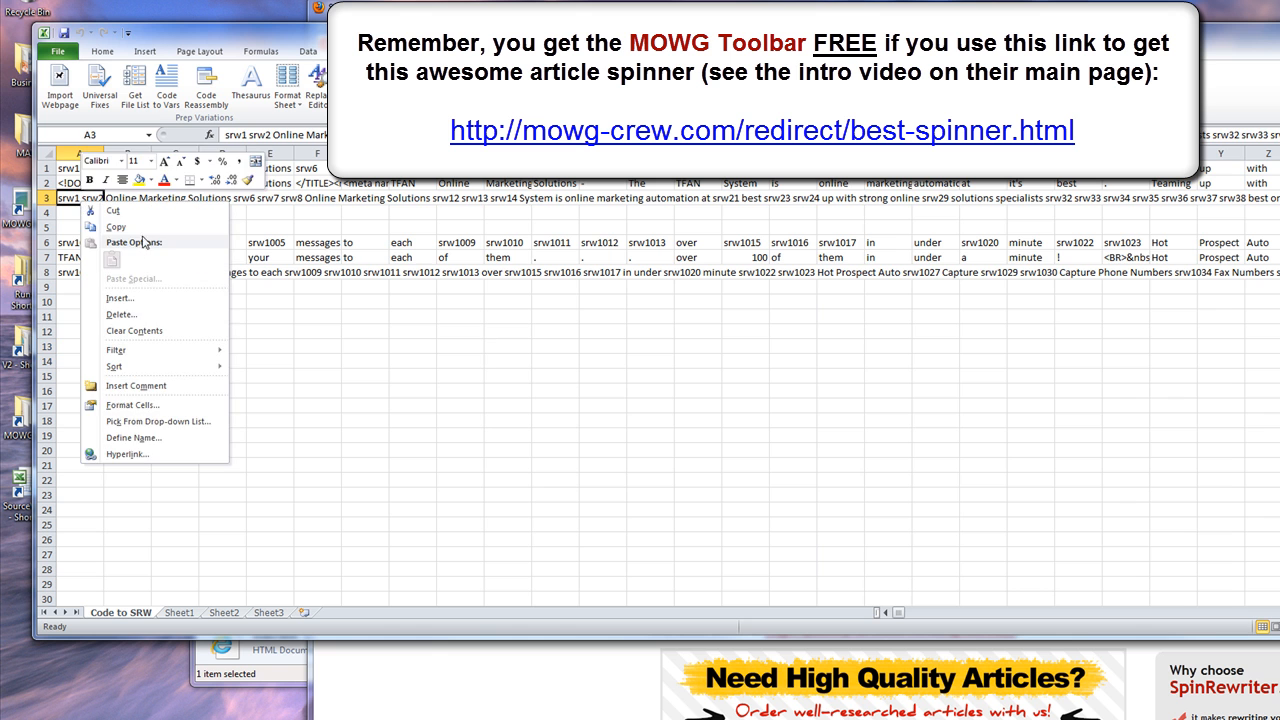
click(116, 226)
click(436, 688)
right_click(728, 455)
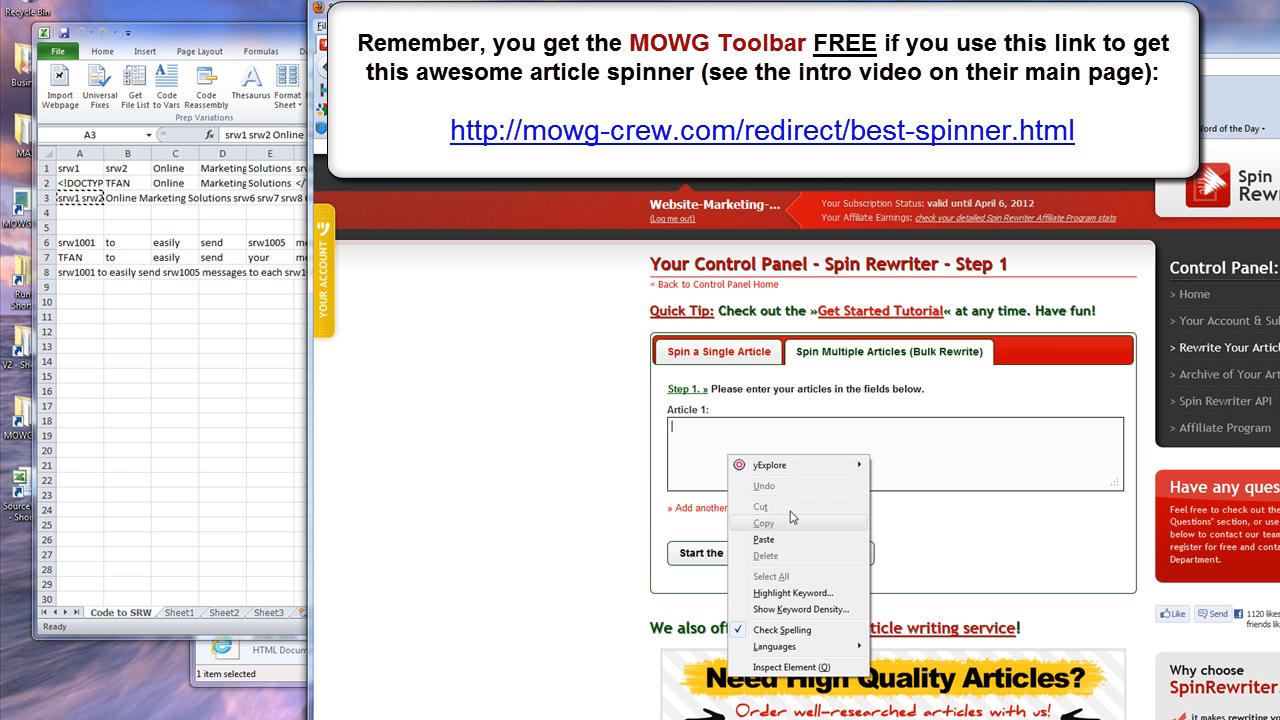
click(765, 539)
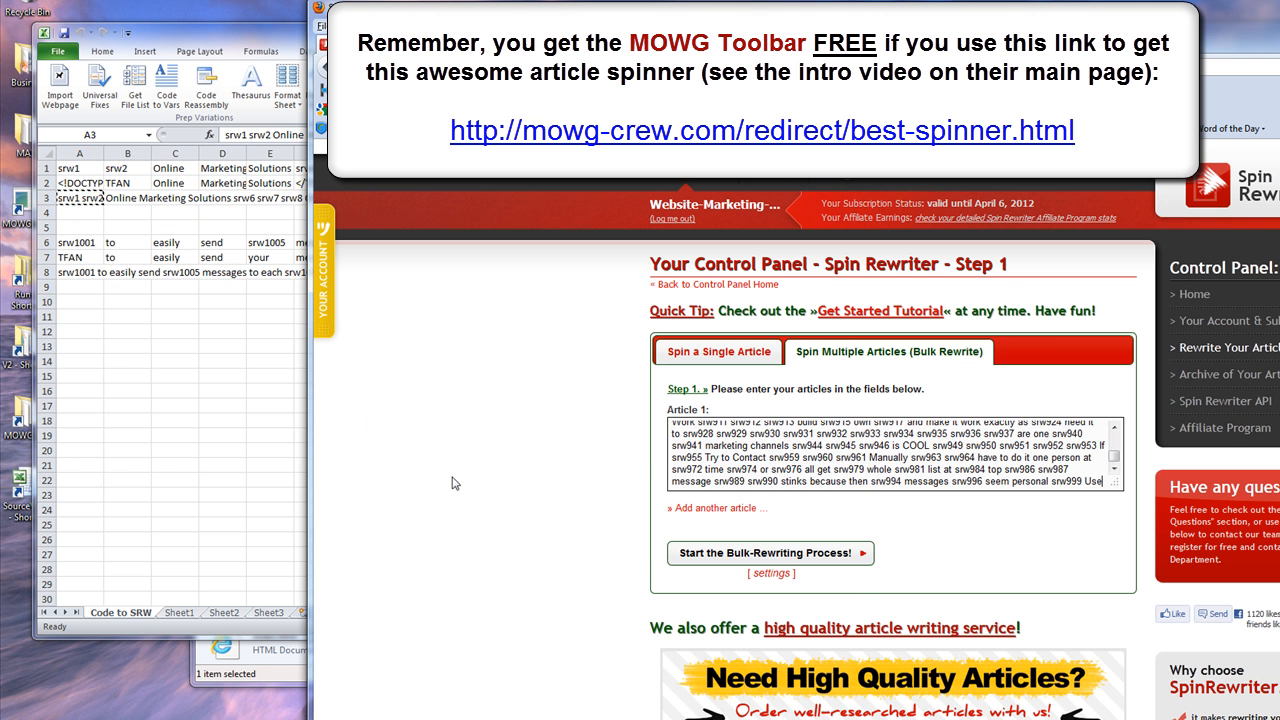
Add a second article containing the text of Code to SRW cell A8 and start the bulk-rewriting process
click(717, 508)
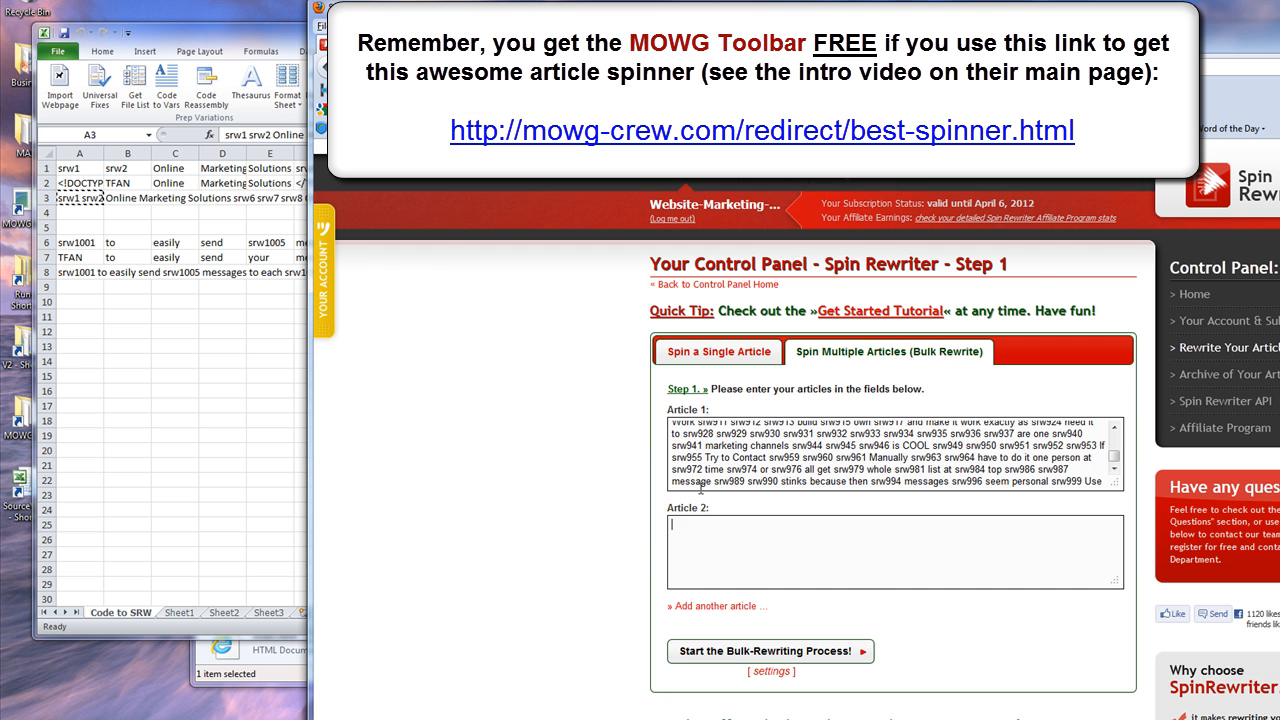
click(74, 281)
right_click(78, 277)
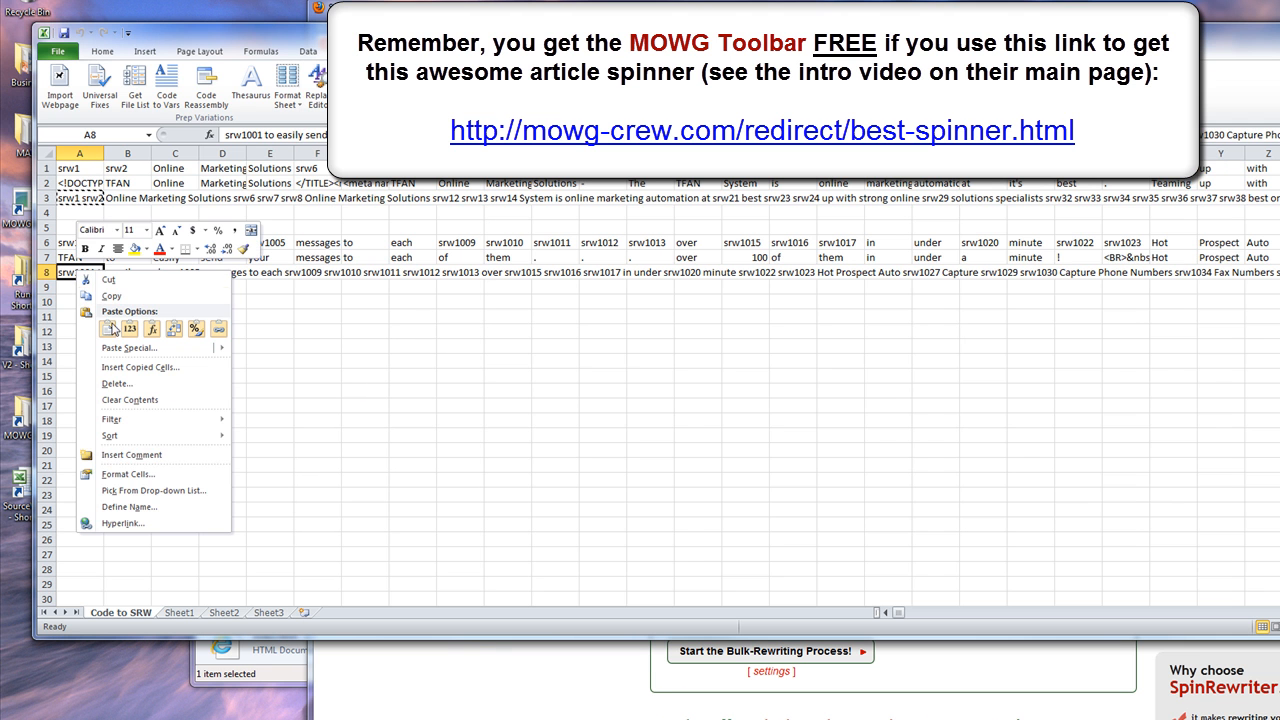
click(120, 296)
click(541, 692)
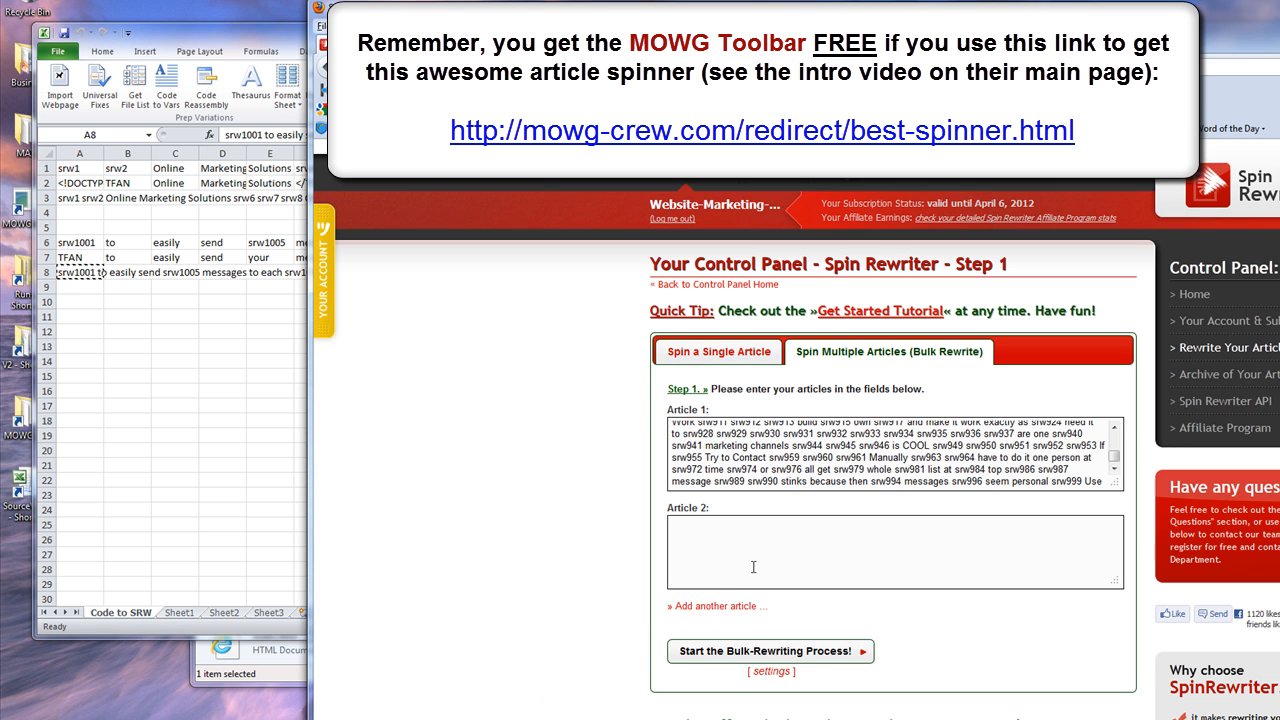
right_click(778, 537)
click(813, 622)
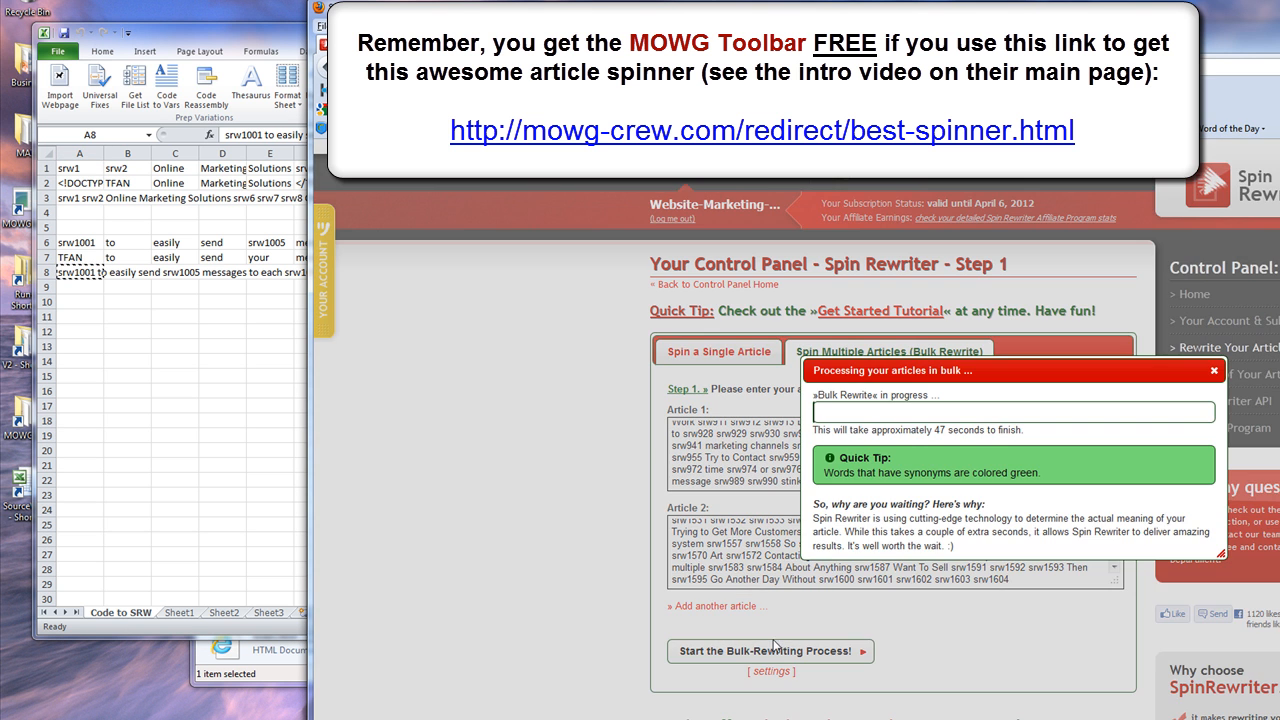
click(788, 652)
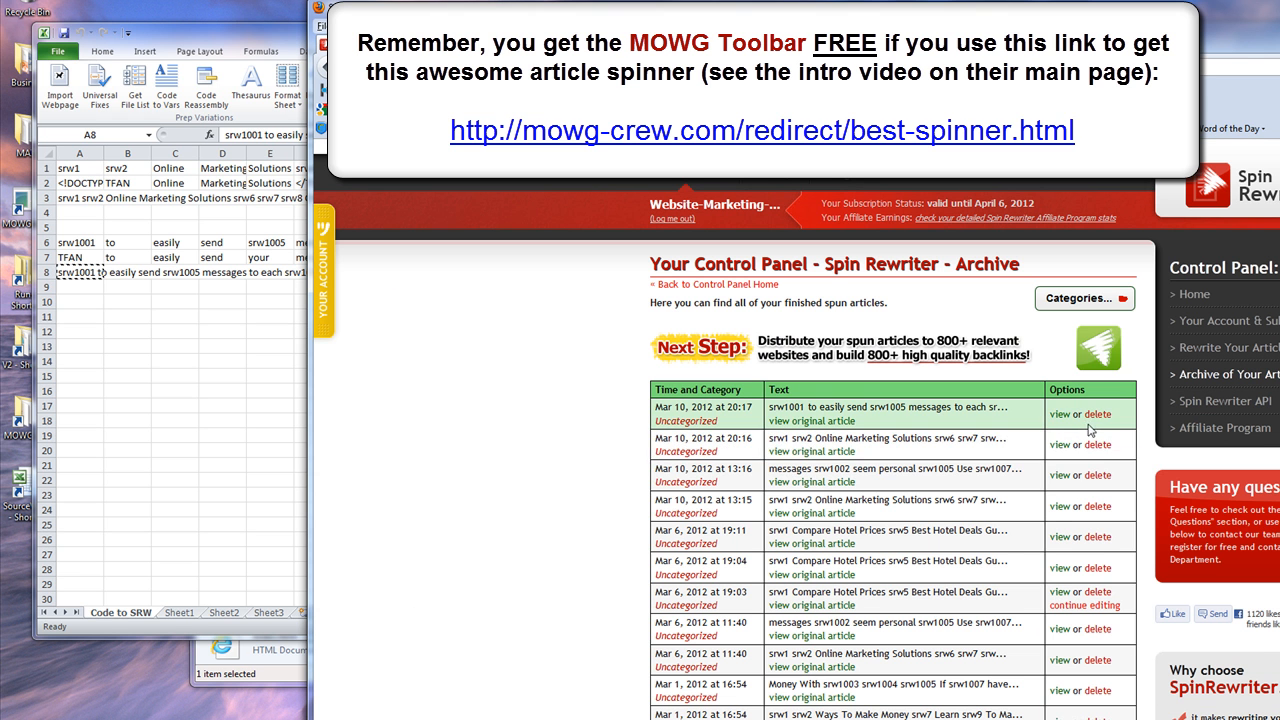
Open the archived spun articles dated Mar 10, 2012 at 20:16 and 20:17 in new browser tabs
double_click(787, 440)
drag(803, 407, 773, 407)
click(790, 440)
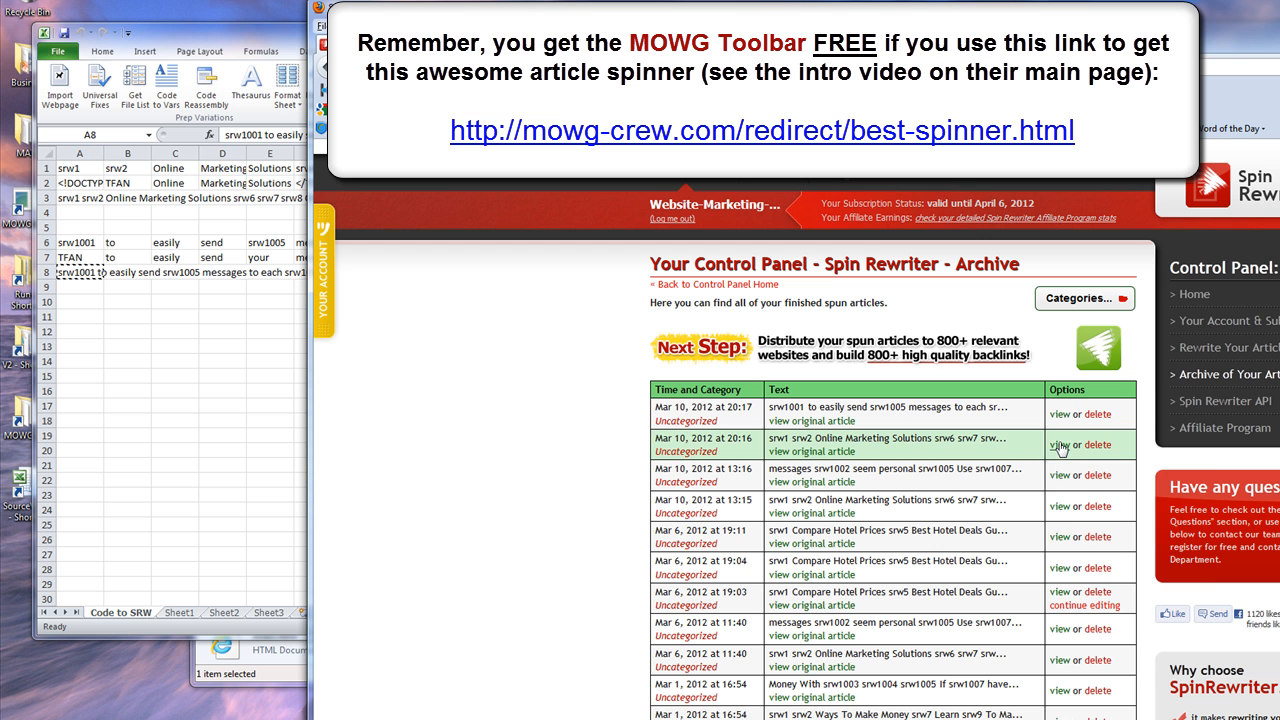
right_click(1059, 446)
click(1125, 456)
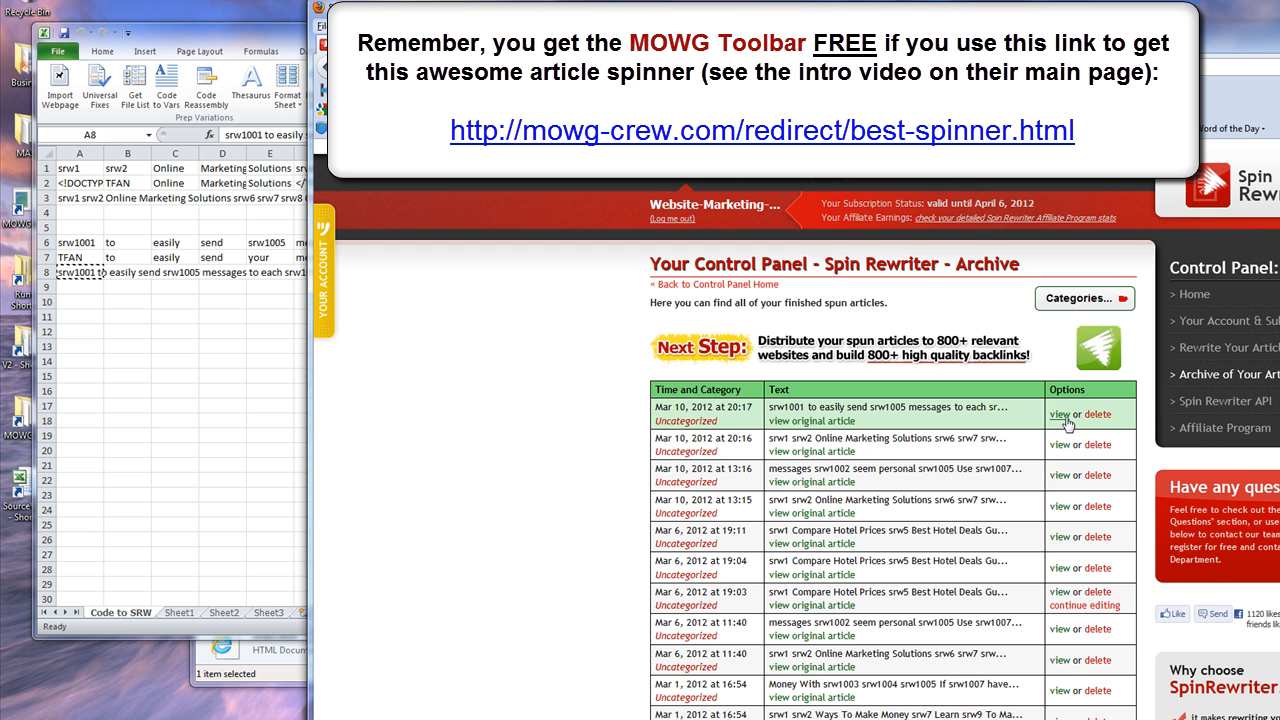
right_click(1068, 424)
click(1105, 430)
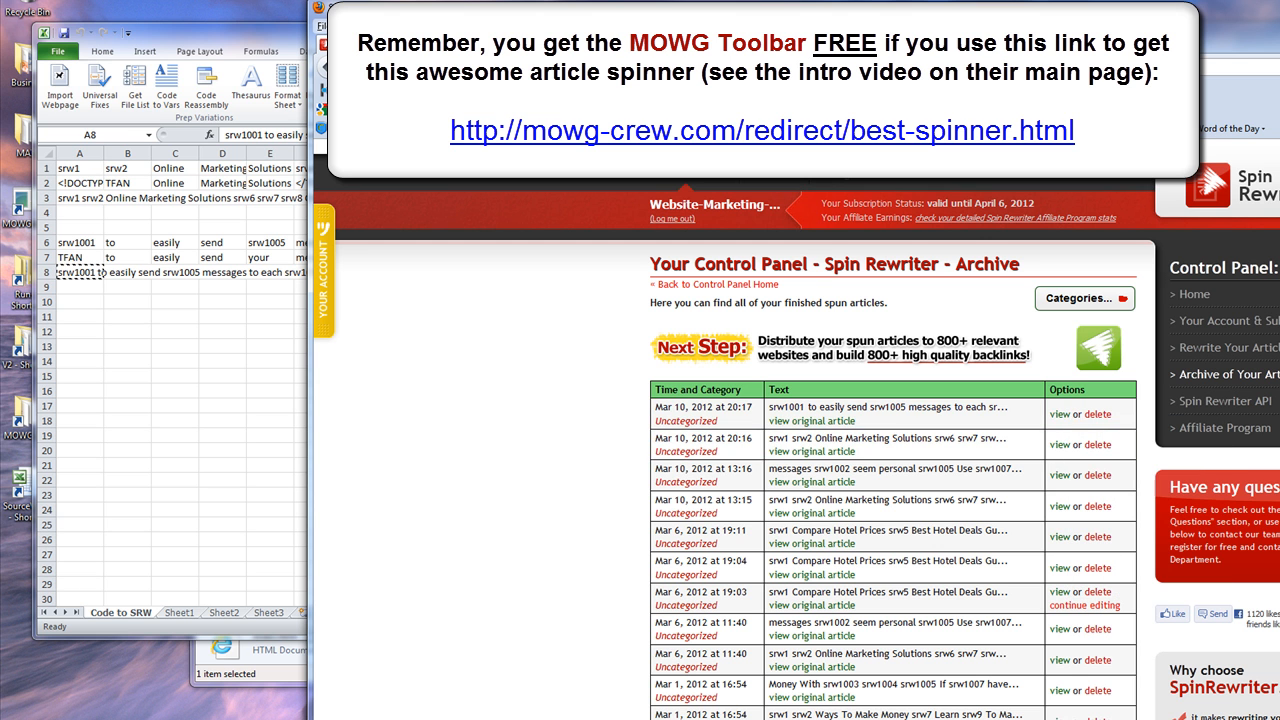
Show the spun article beginning with srw1 beside the workbook, and bring up the empty Sheet2
key(ctrl+Tab)
drag(600, 8, 901, 18)
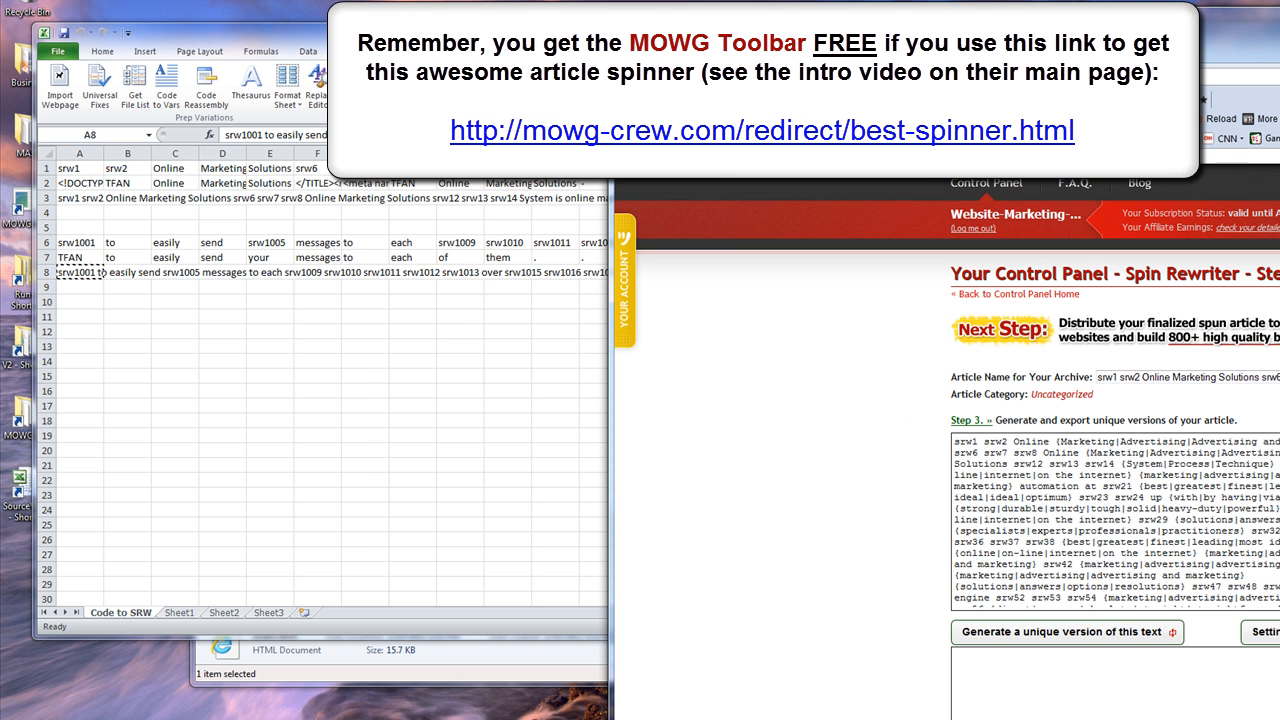
click(224, 612)
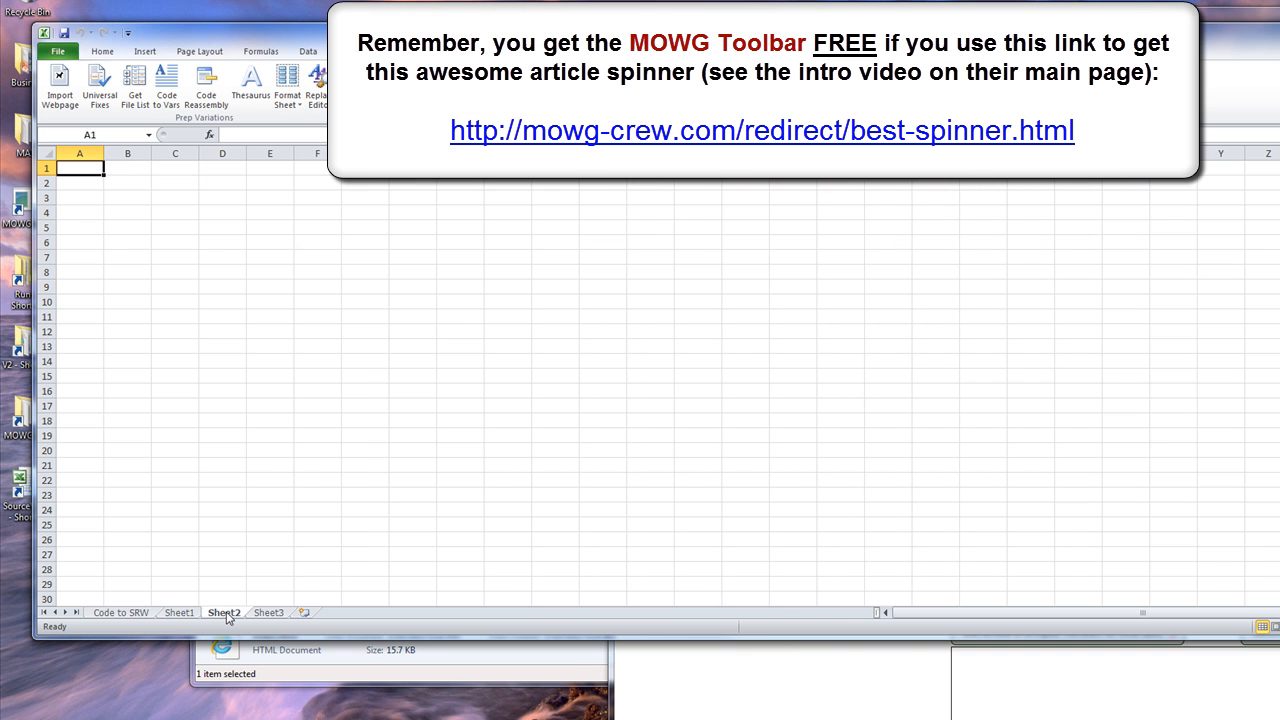
Copy the full spun article beginning with srw1 from Spin Rewriter and paste it as text into cell A1 of Sheet2
click(1055, 694)
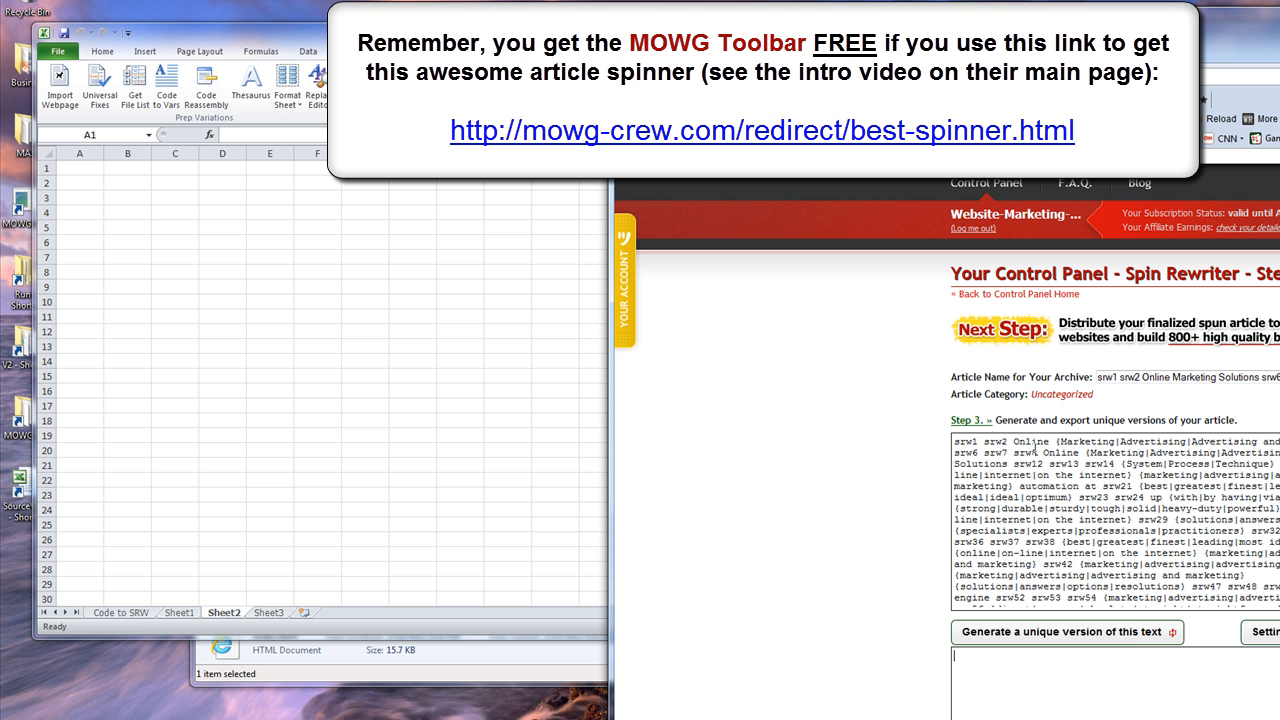
right_click(991, 479)
click(1036, 604)
right_click(1040, 556)
click(1084, 552)
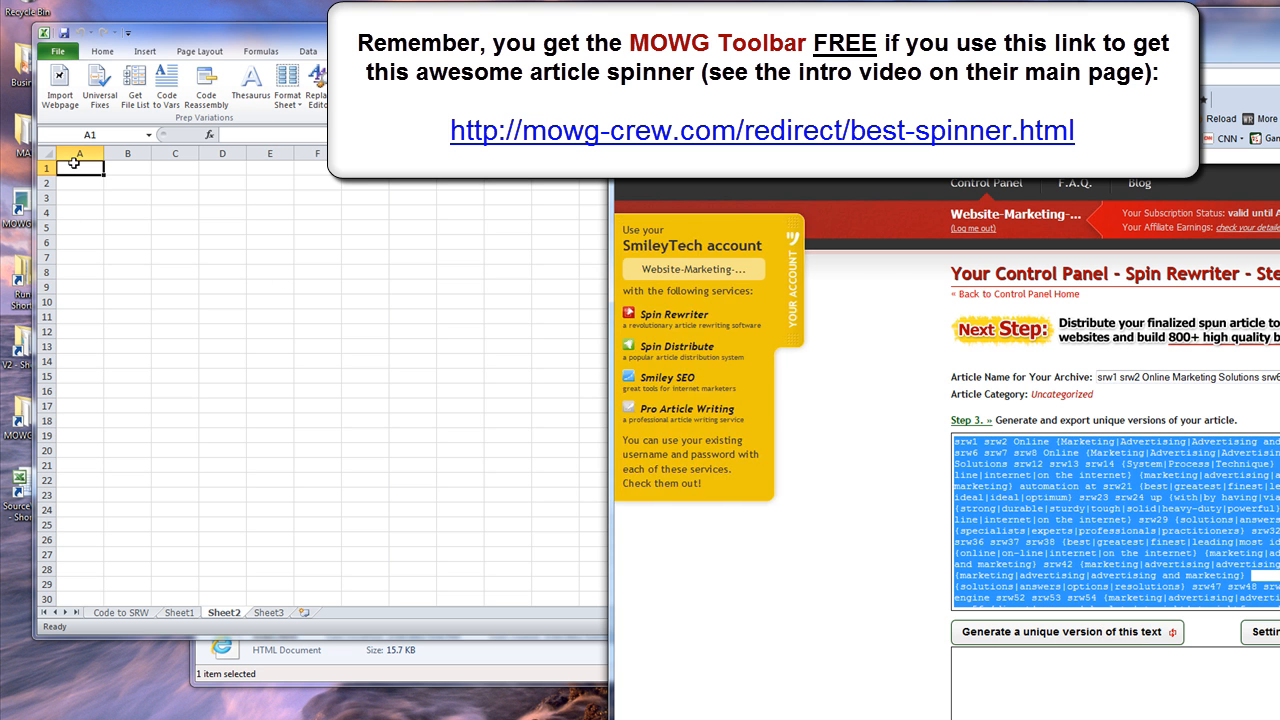
click(66, 167)
right_click(76, 170)
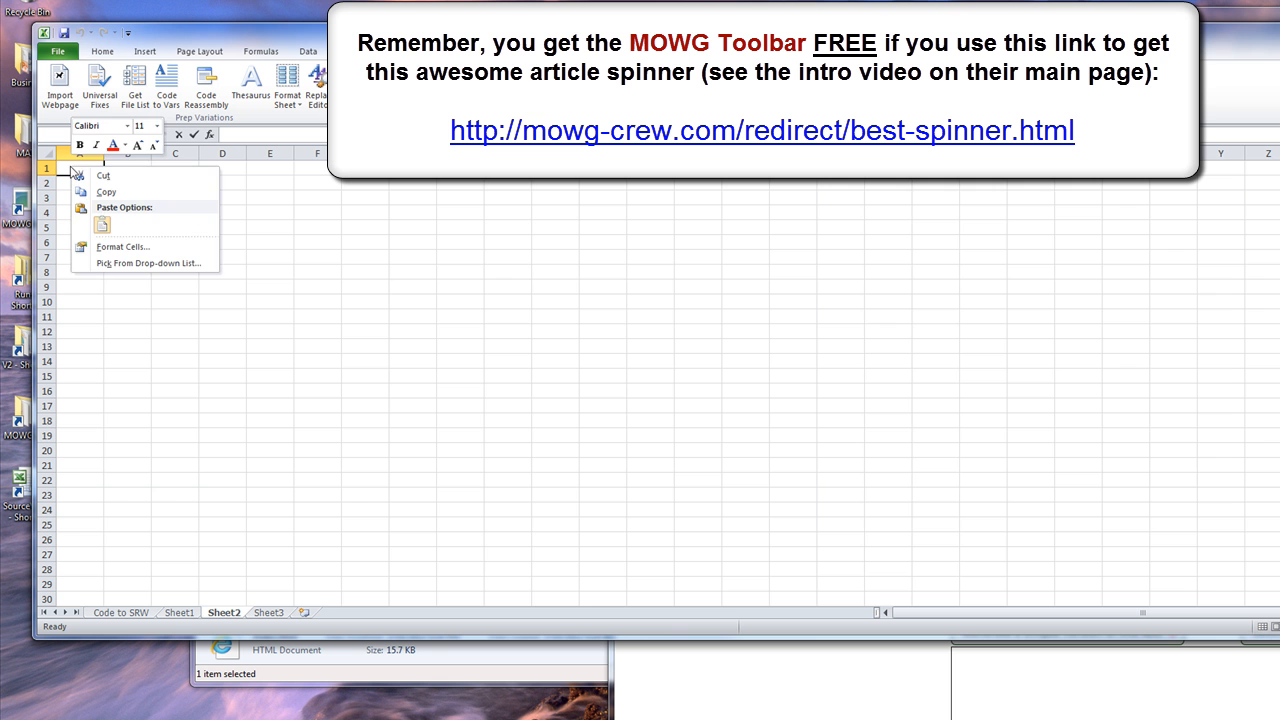
click(101, 225)
click(195, 135)
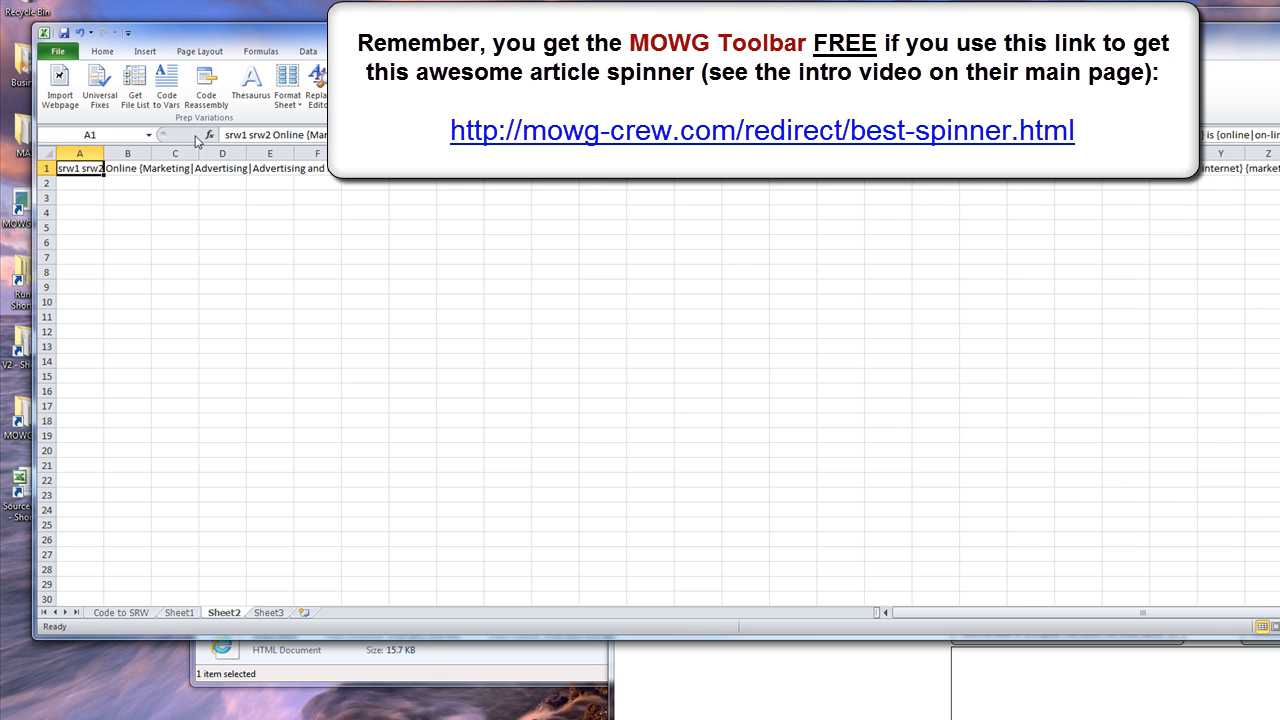
Copy the full spun article beginning with srw1001 from Spin Rewriter's other tab and paste it as text into Sheet2 cell B1
click(125, 163)
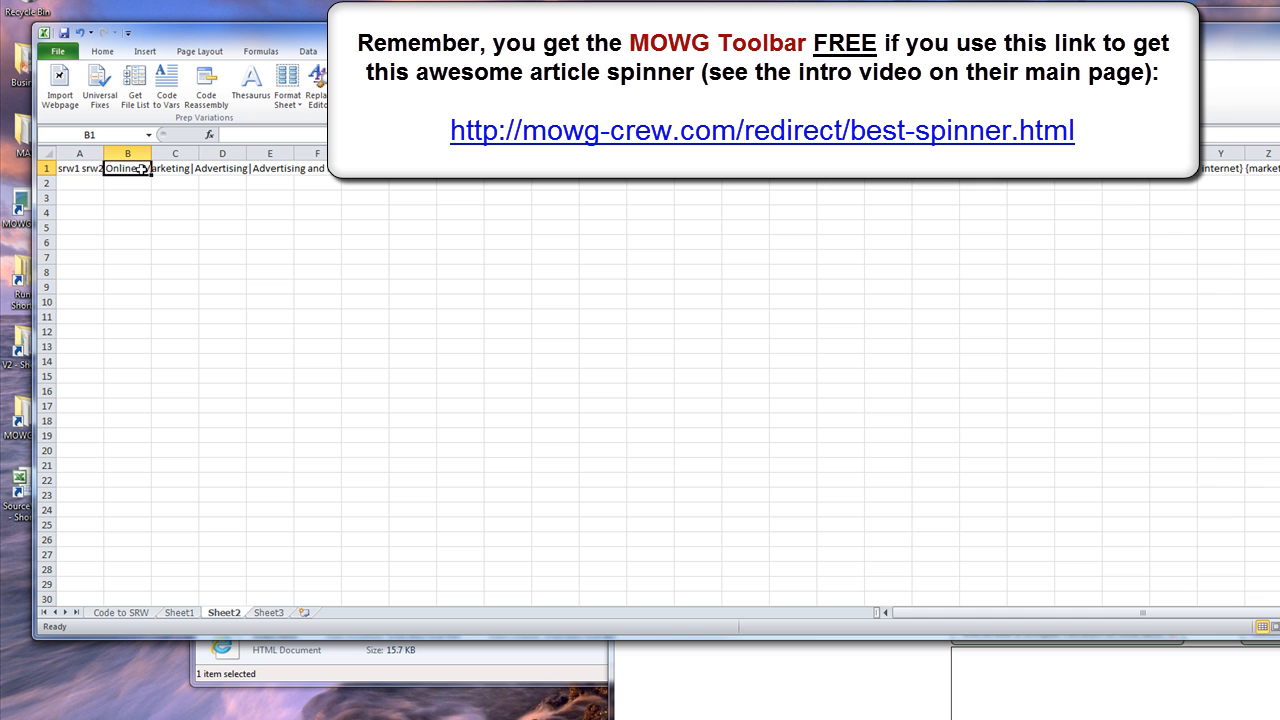
click(1082, 683)
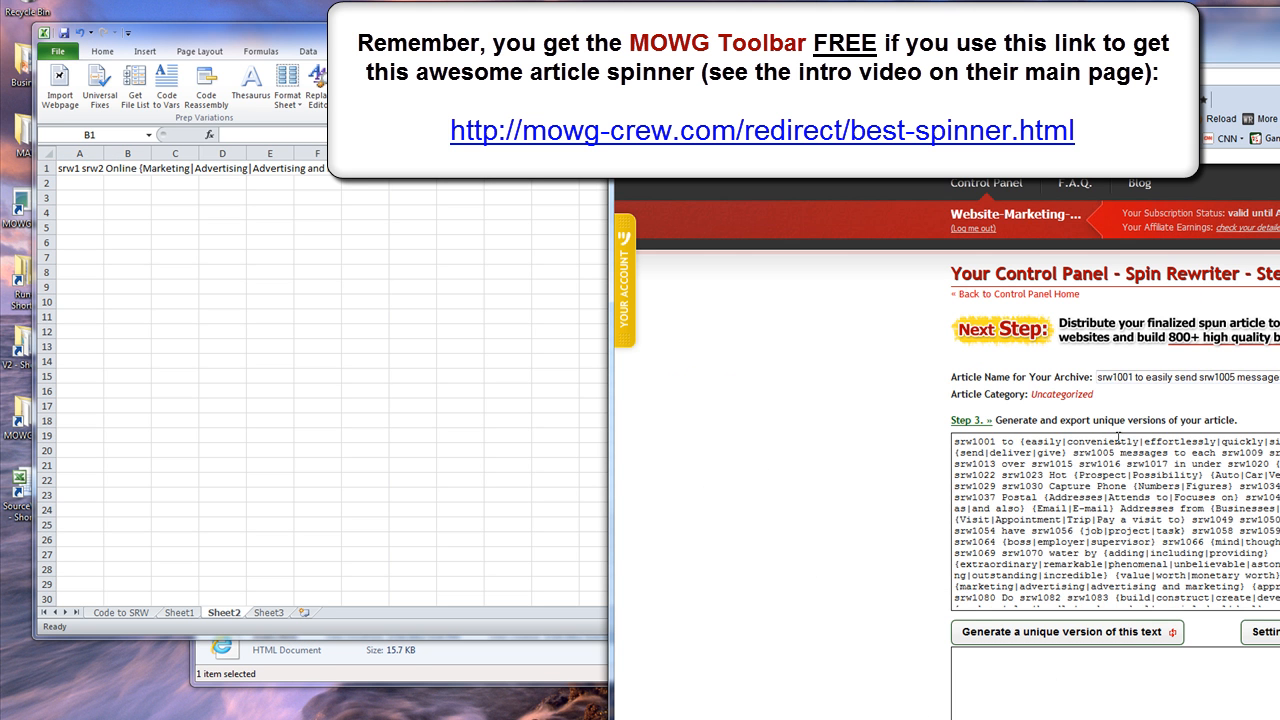
right_click(1073, 490)
click(1100, 617)
right_click(1070, 482)
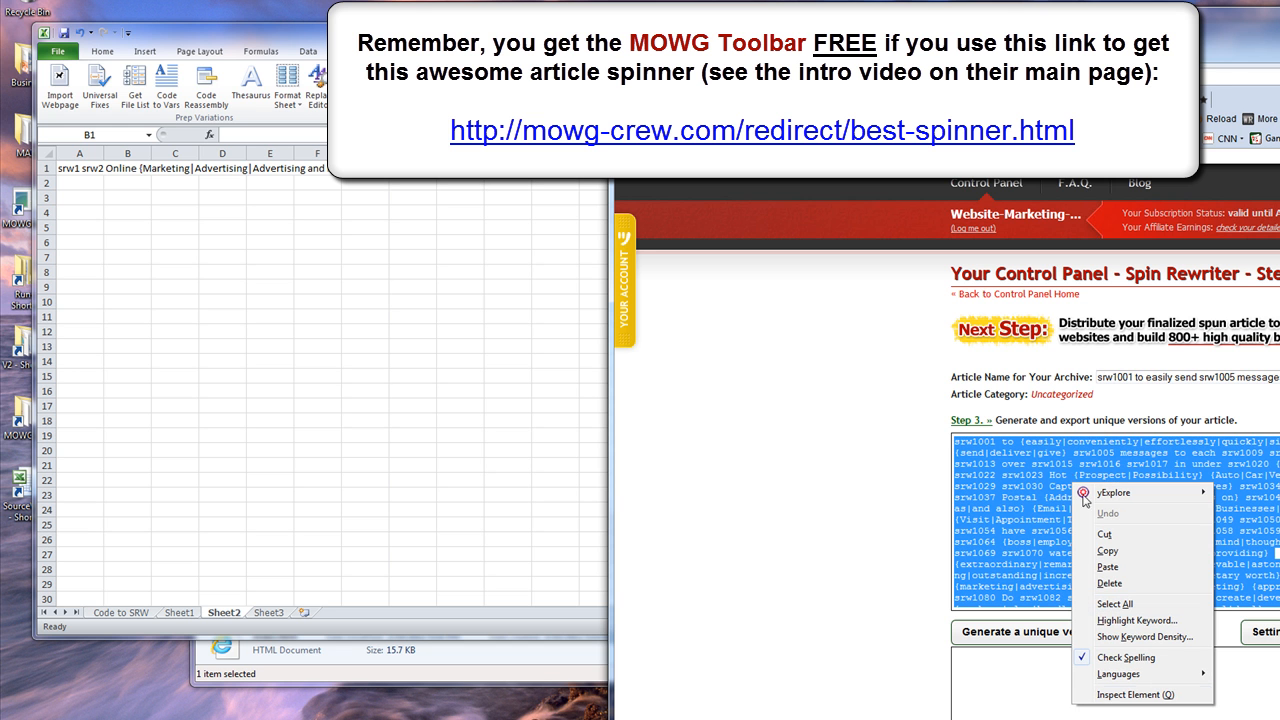
click(1123, 553)
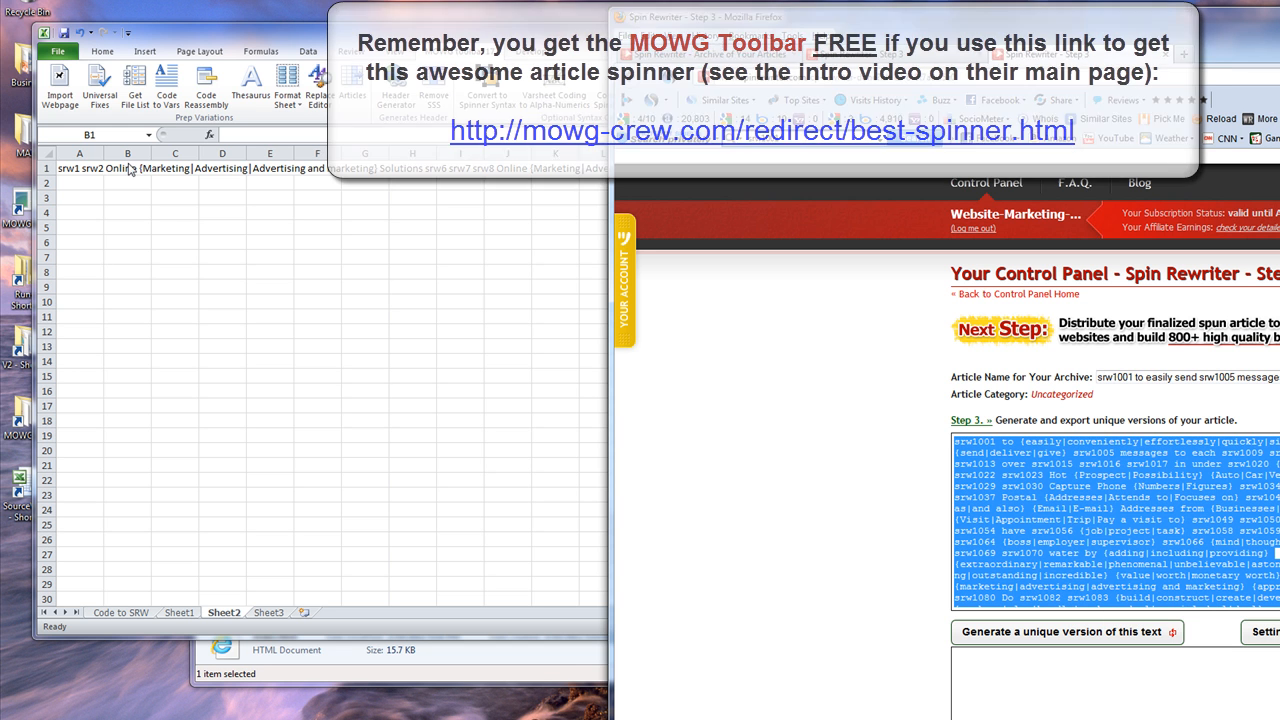
click(124, 168)
double_click(124, 168)
right_click(124, 168)
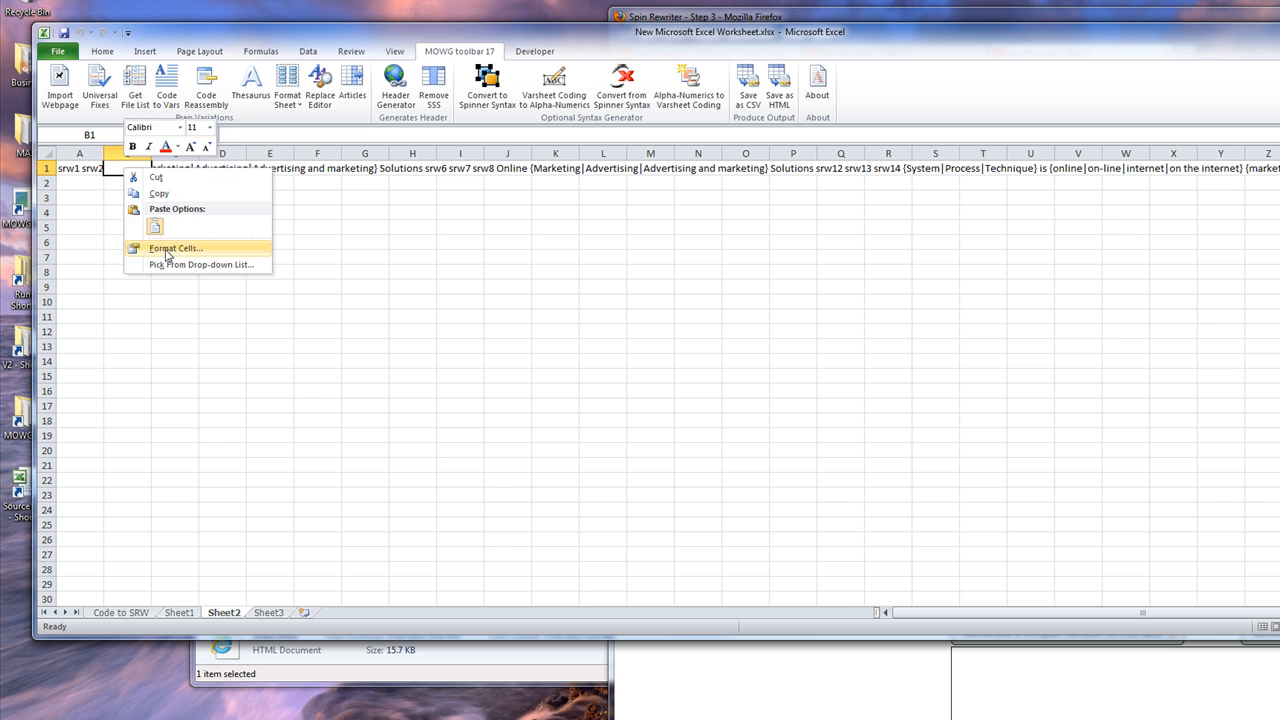
click(156, 226)
click(194, 134)
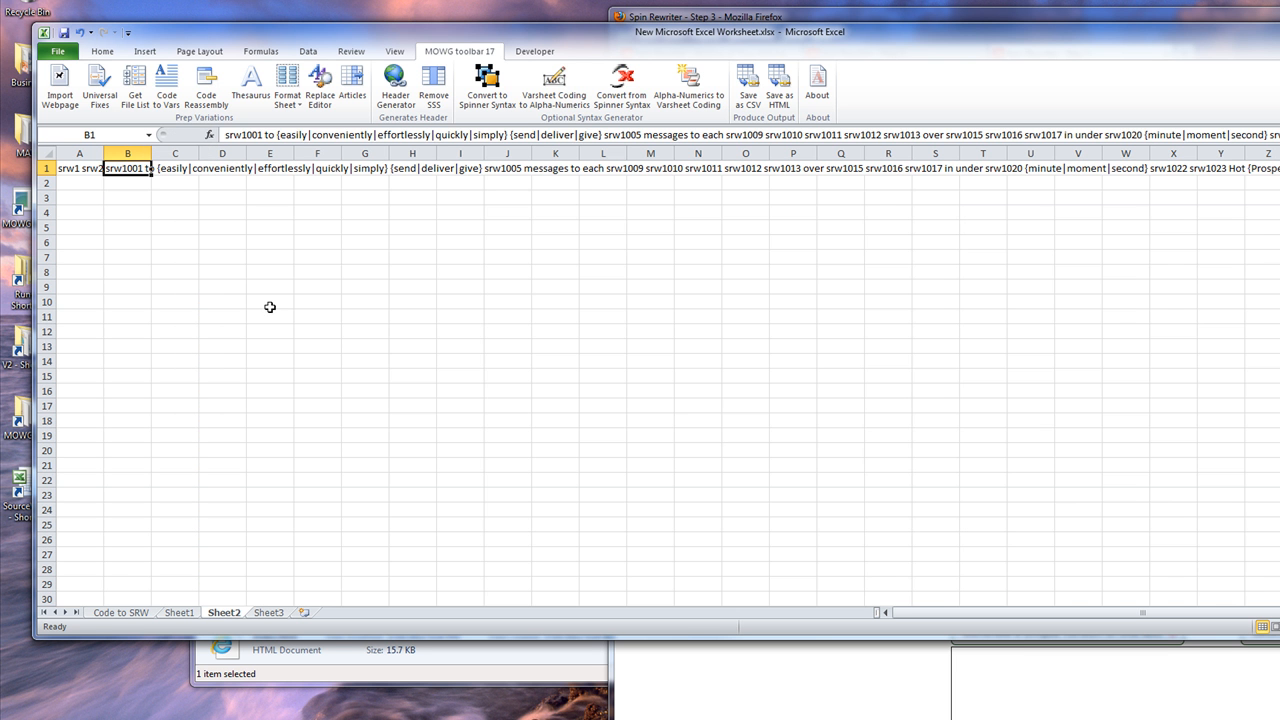
Convert Sheet2 from spinner syntax into word columns and turn its alpha-numerics back into varsheet coding
click(189, 268)
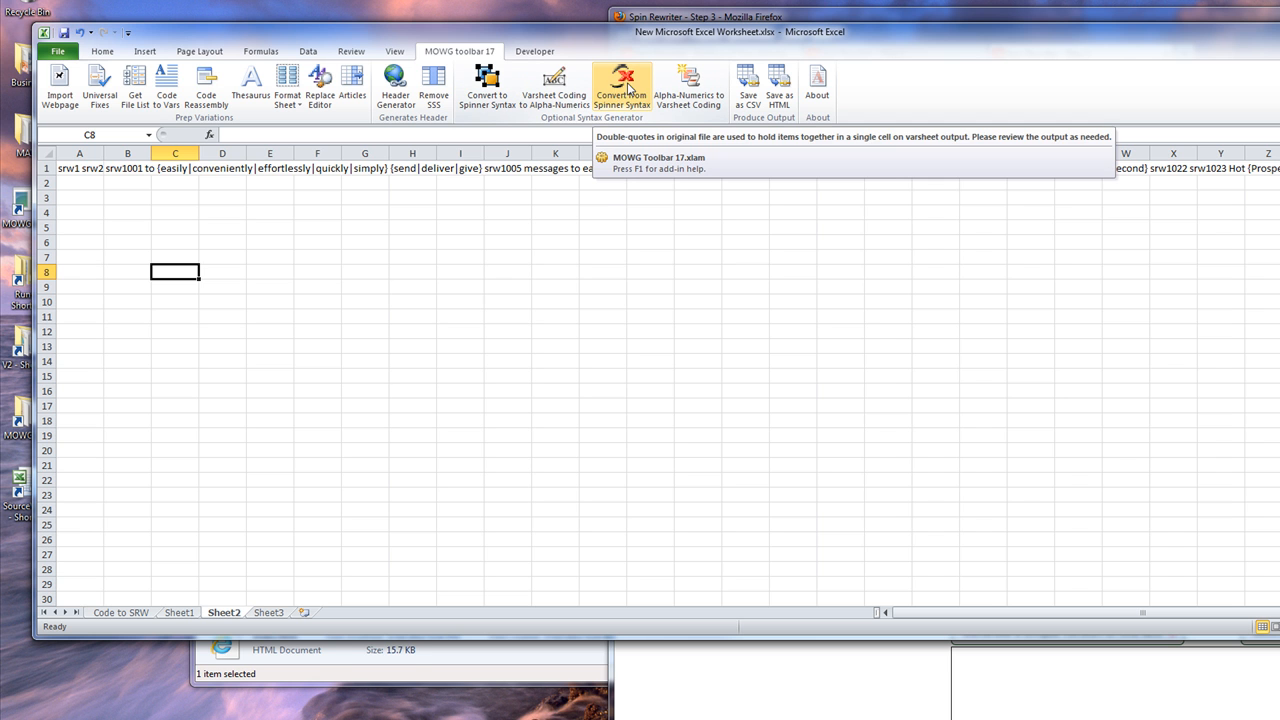
click(619, 90)
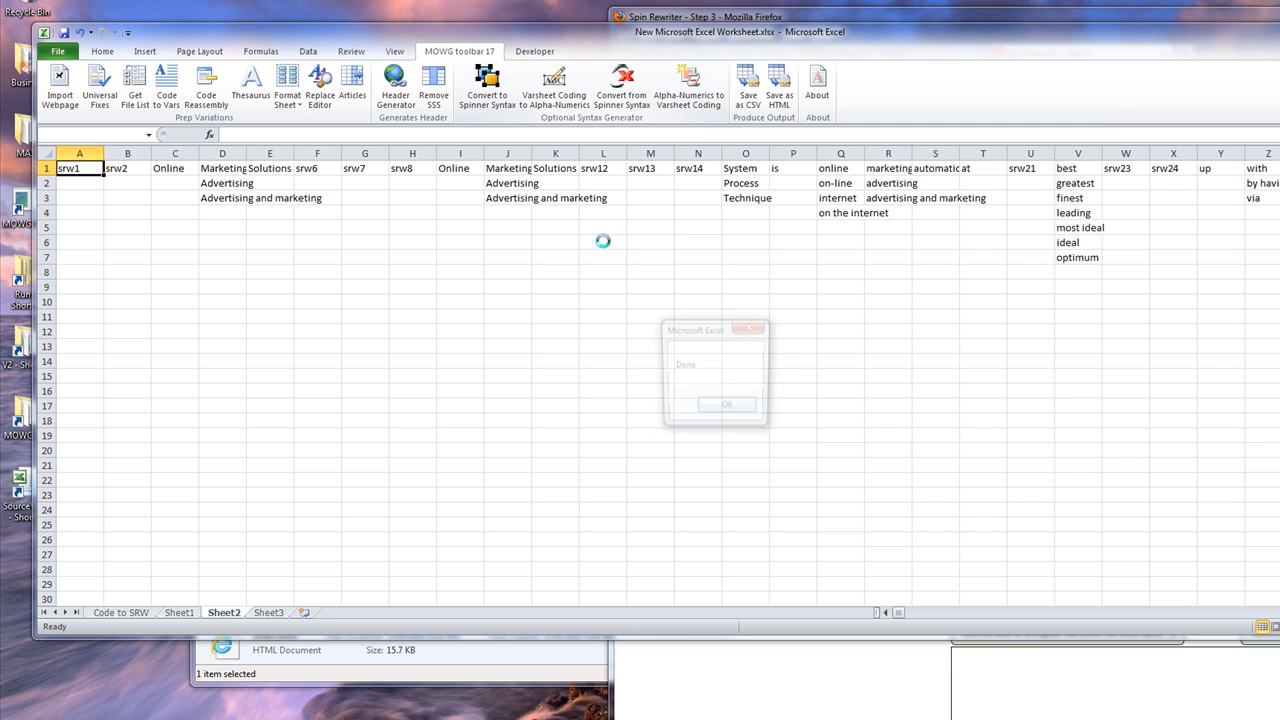
click(731, 409)
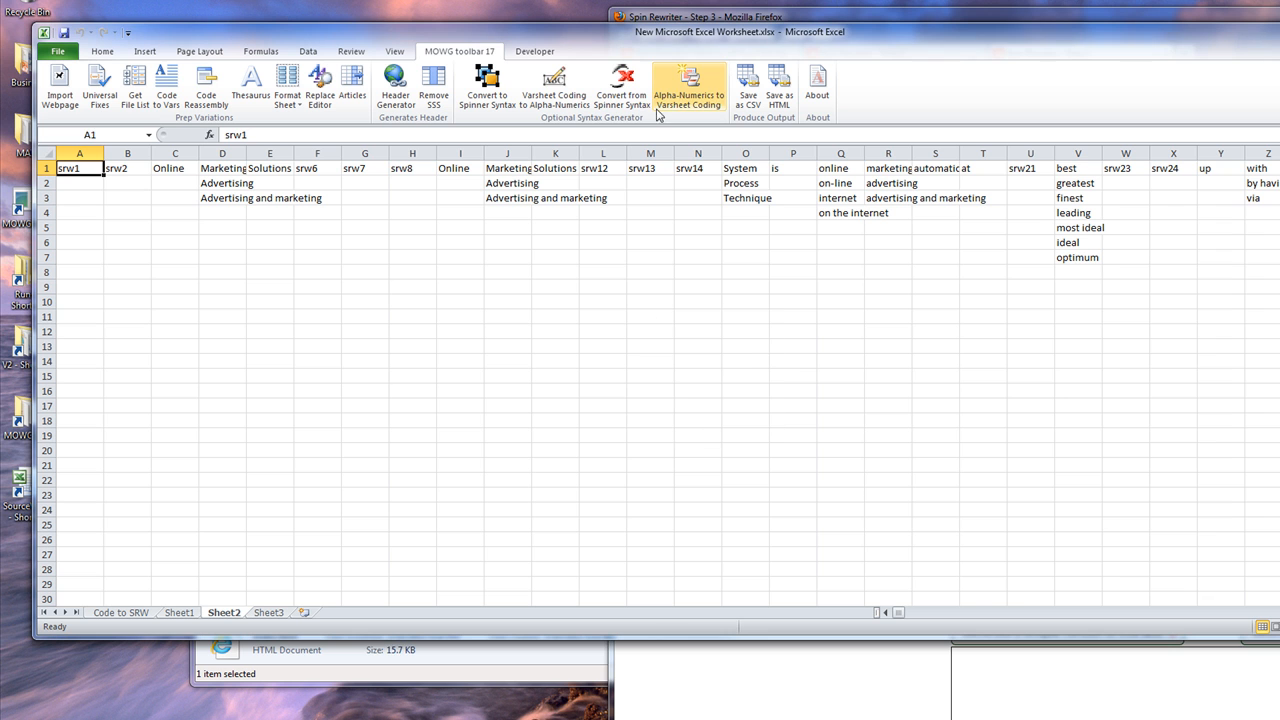
click(679, 89)
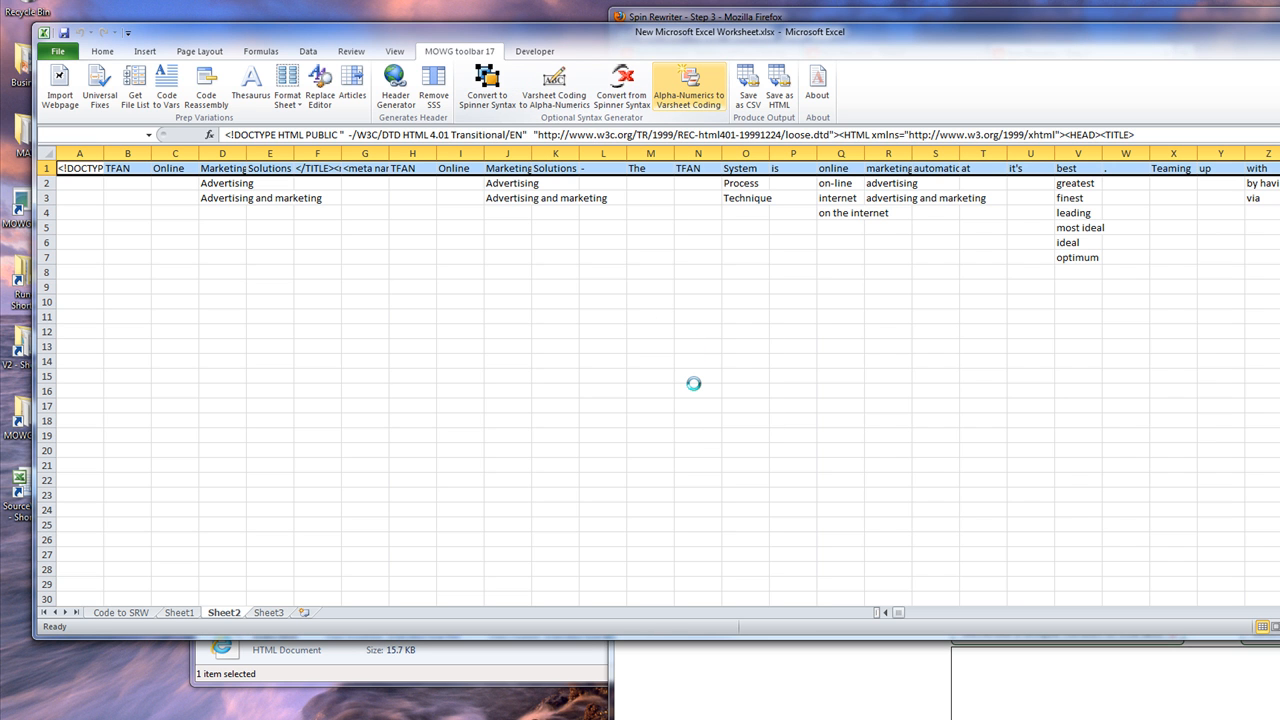
click(730, 410)
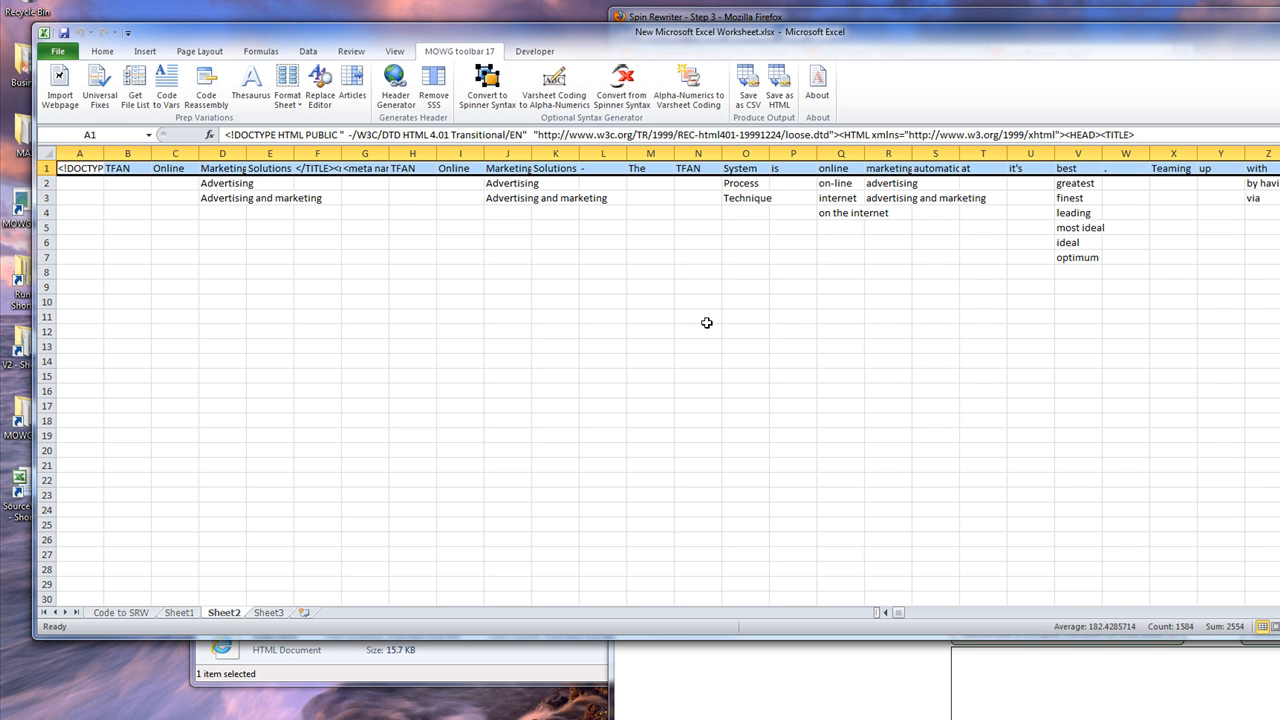
click(706, 322)
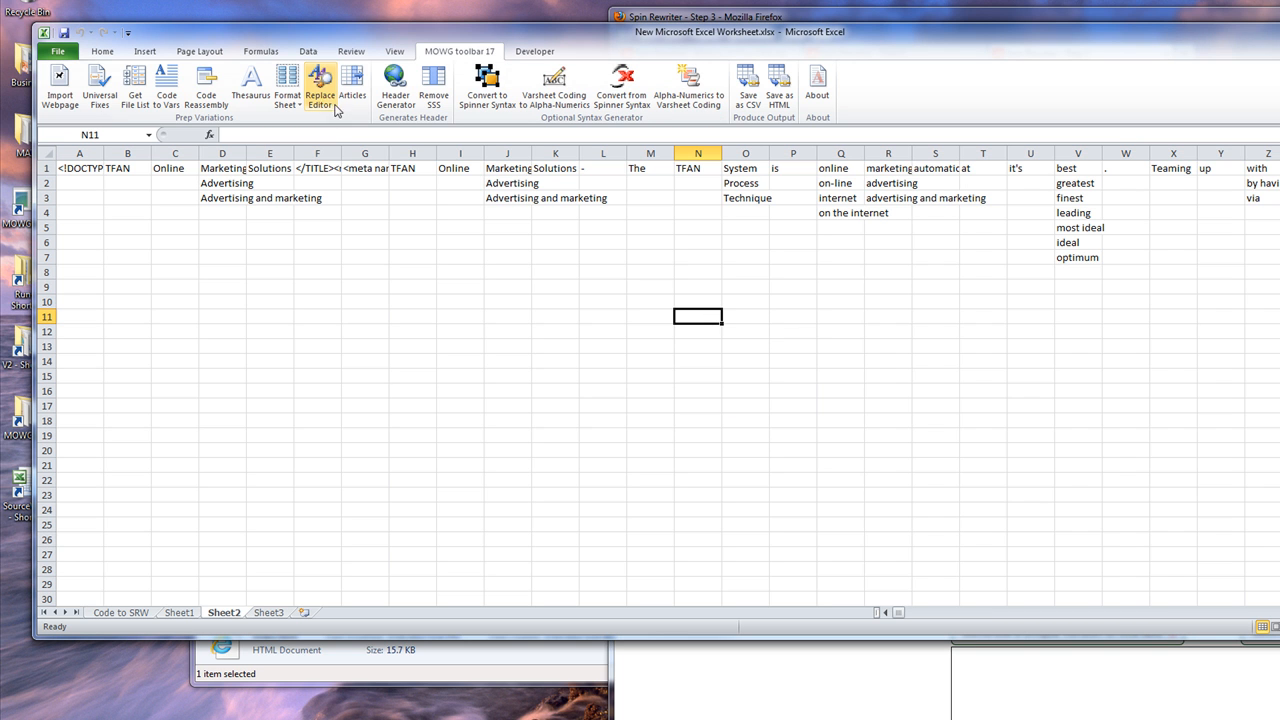
Find all occurrences of "an" in row 1 of Sheet2
click(790, 171)
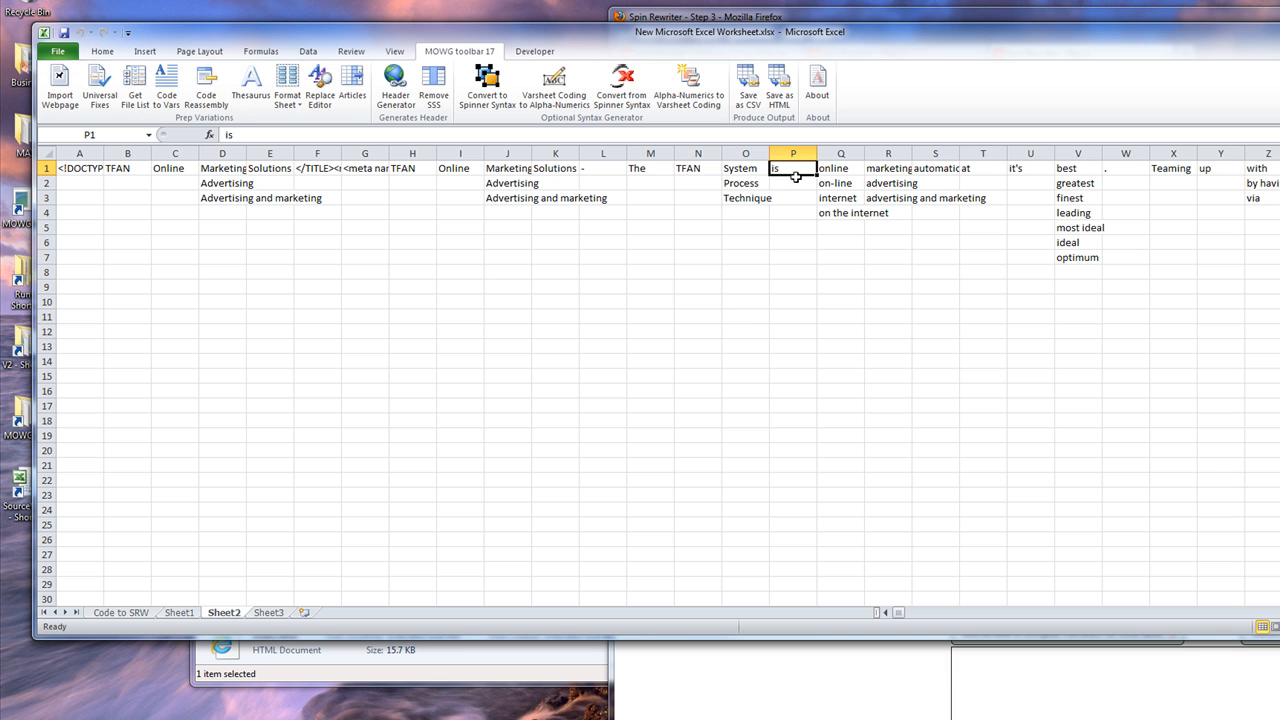
click(756, 326)
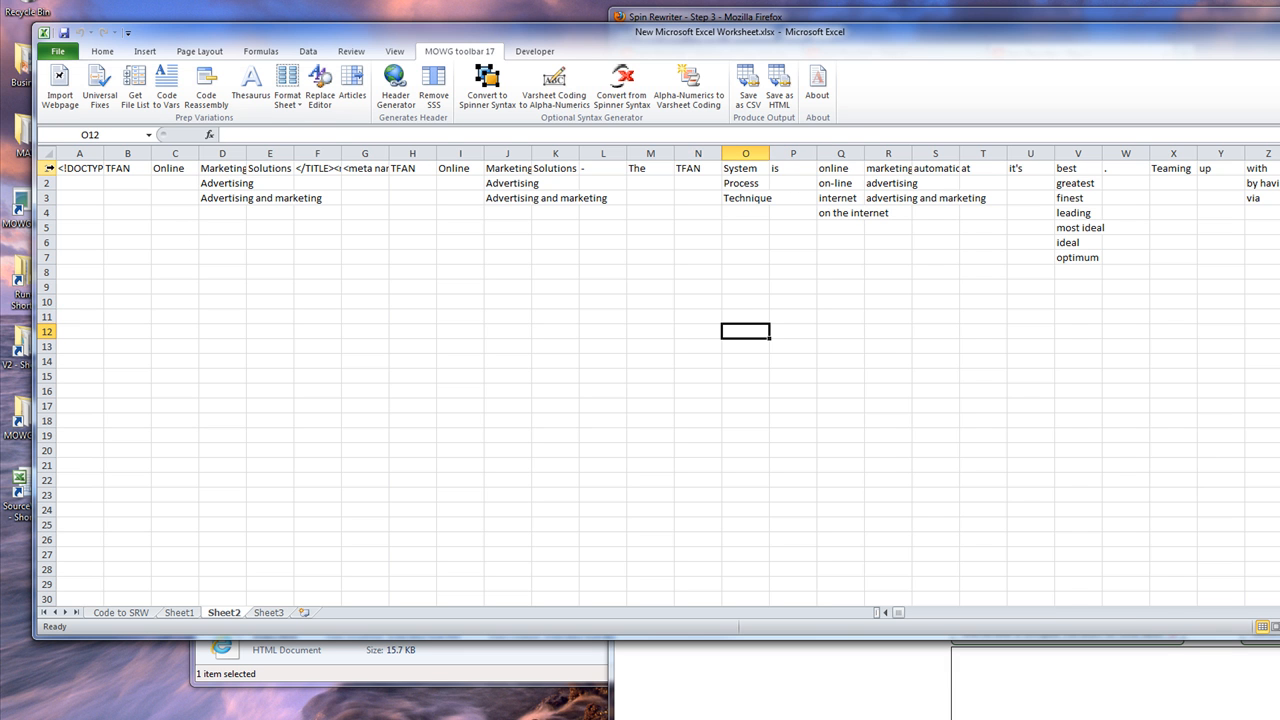
click(47, 168)
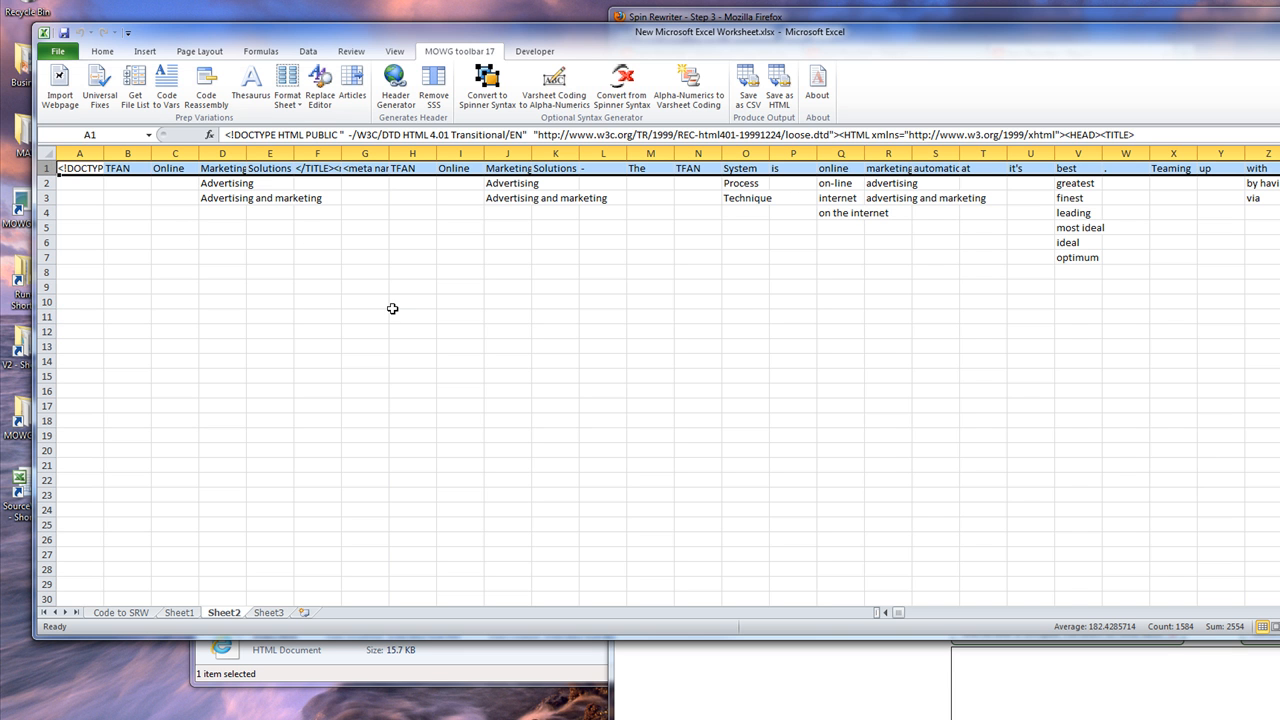
key(ctrl+f)
text(an)
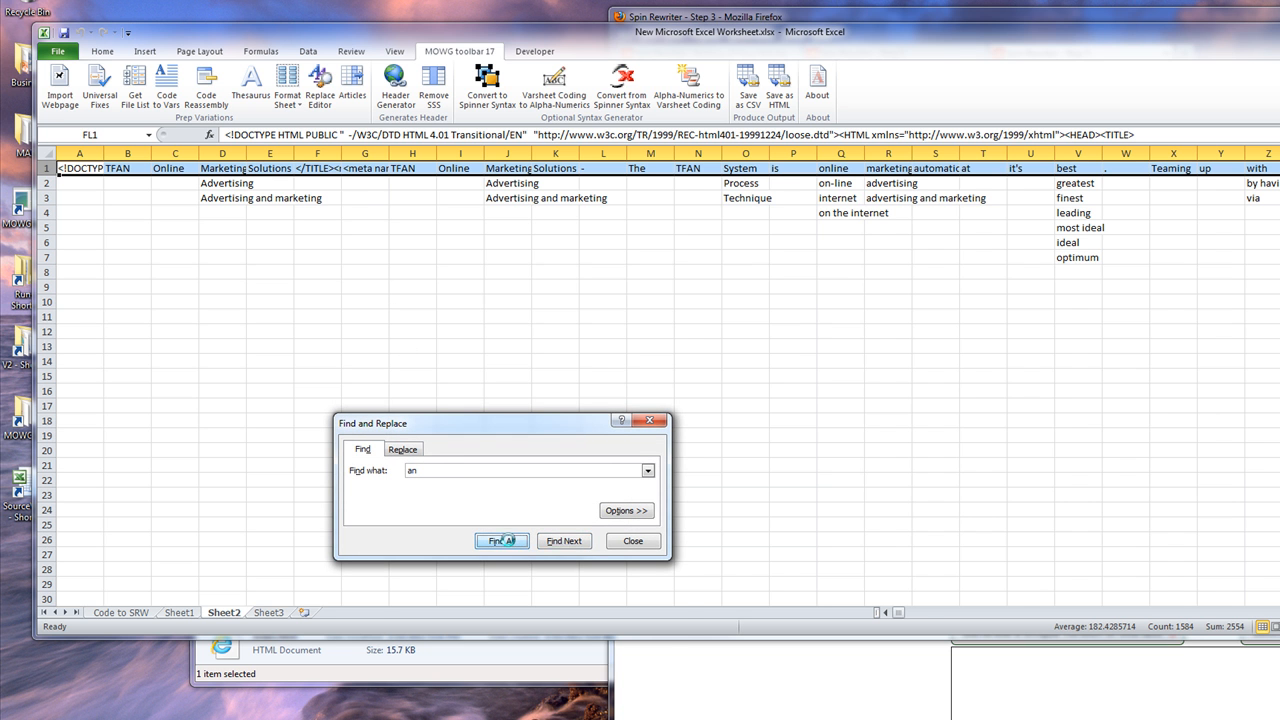
click(502, 541)
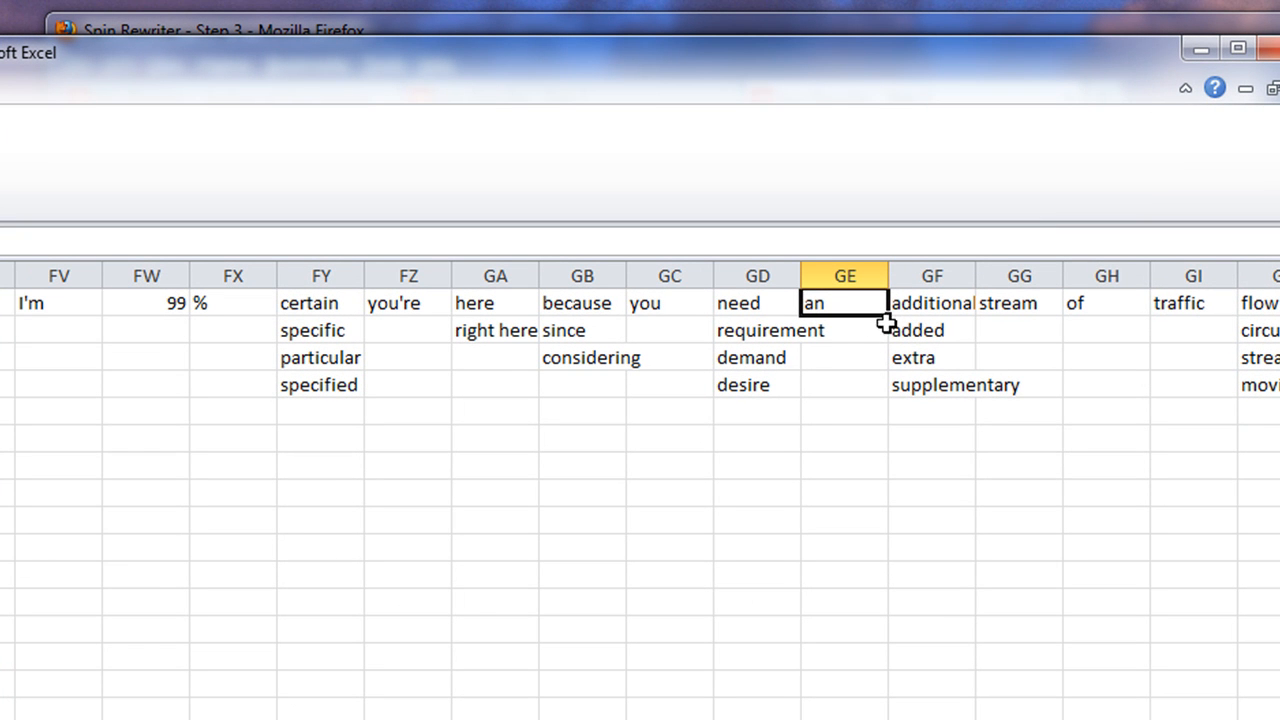
Fill "an" down from GE1 beside the variations of "additional" and change GE4 to "a" for "supplementary"
drag(888, 316, 892, 398)
click(849, 386)
key(BackSpace)
key(Tab)
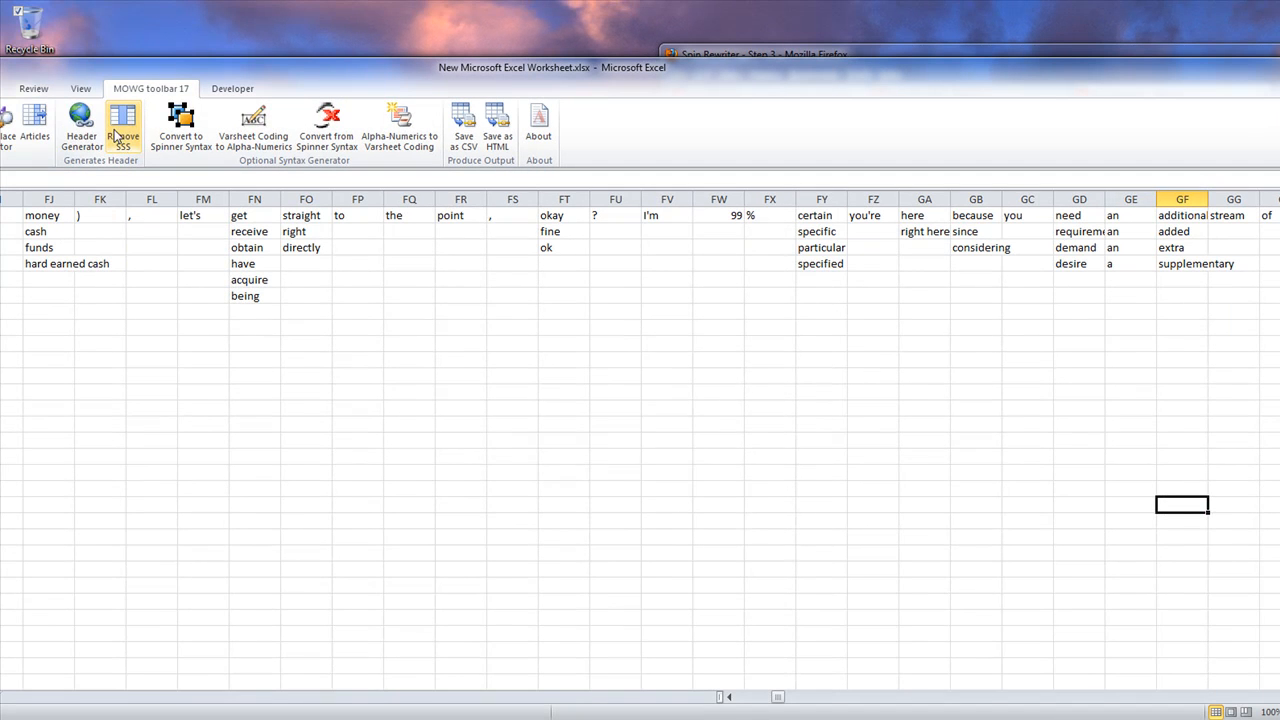
Concatenate columns GE:GF of Sheet2 with the Articles tool so each article joins its matching word
click(35, 125)
drag(1139, 199, 1182, 199)
click(445, 449)
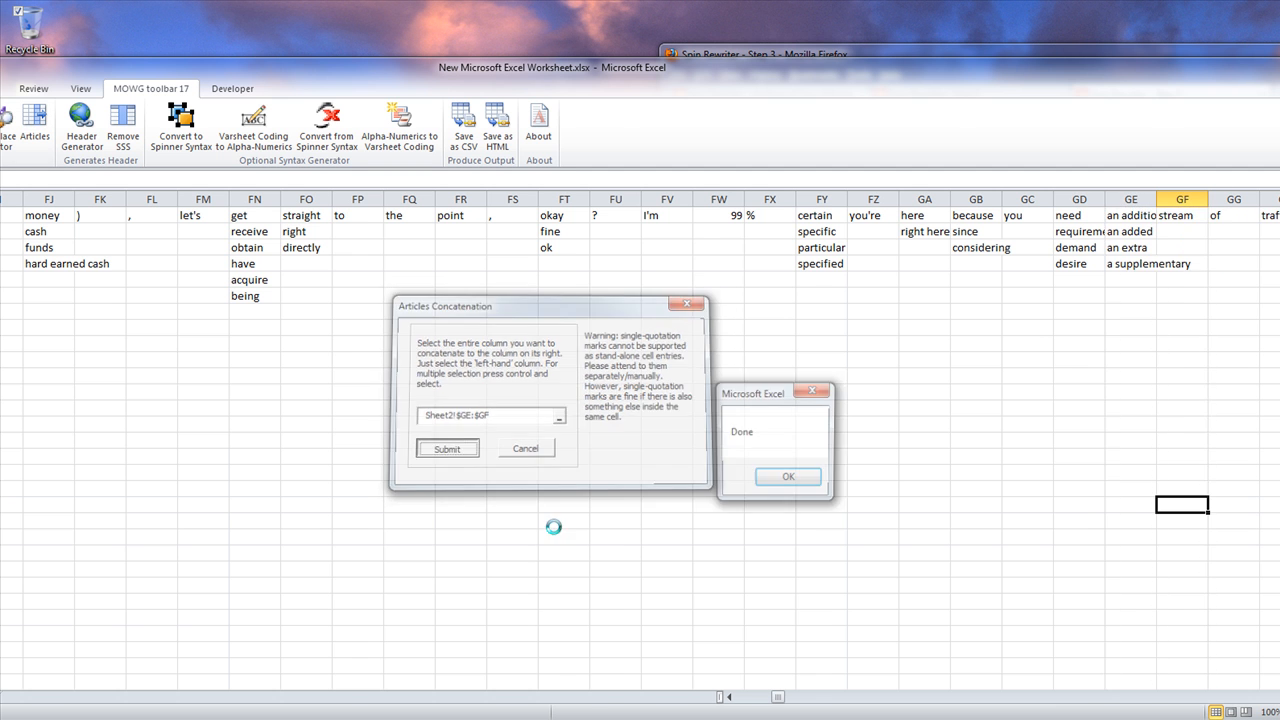
click(788, 476)
click(1233, 325)
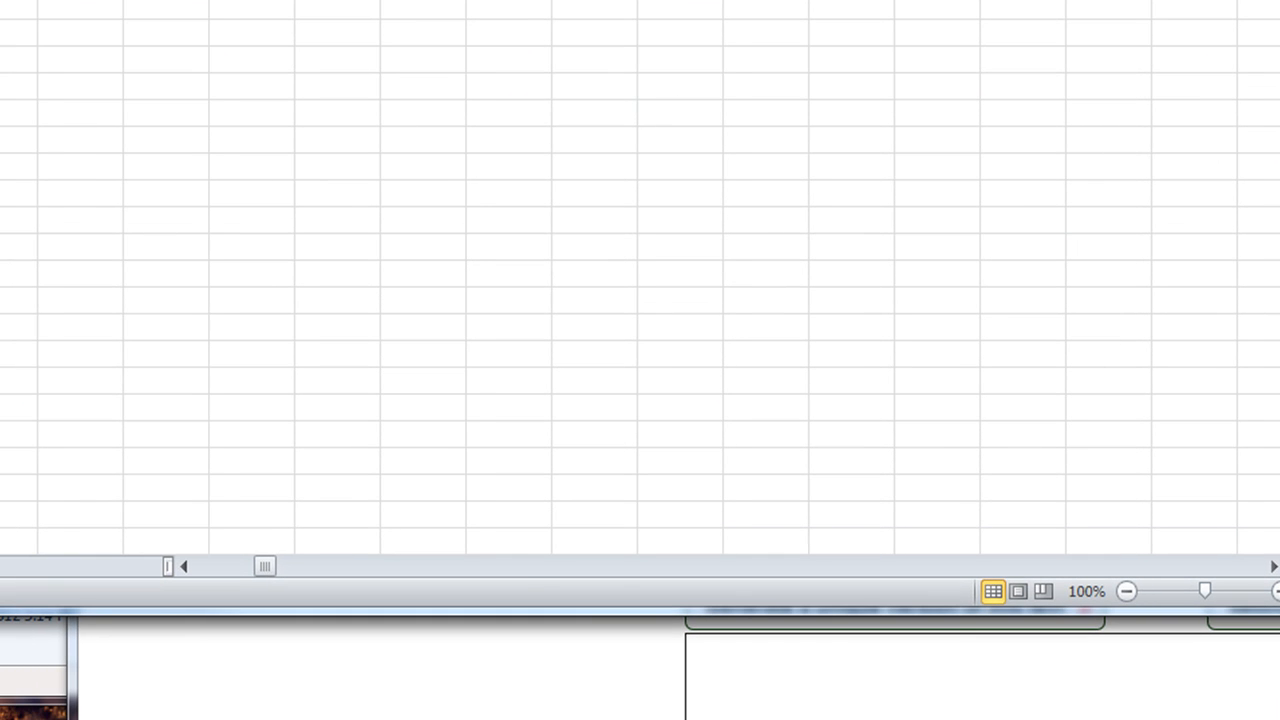
Close the Spin Rewriter browser window and return to the Excel workbook
click(502, 706)
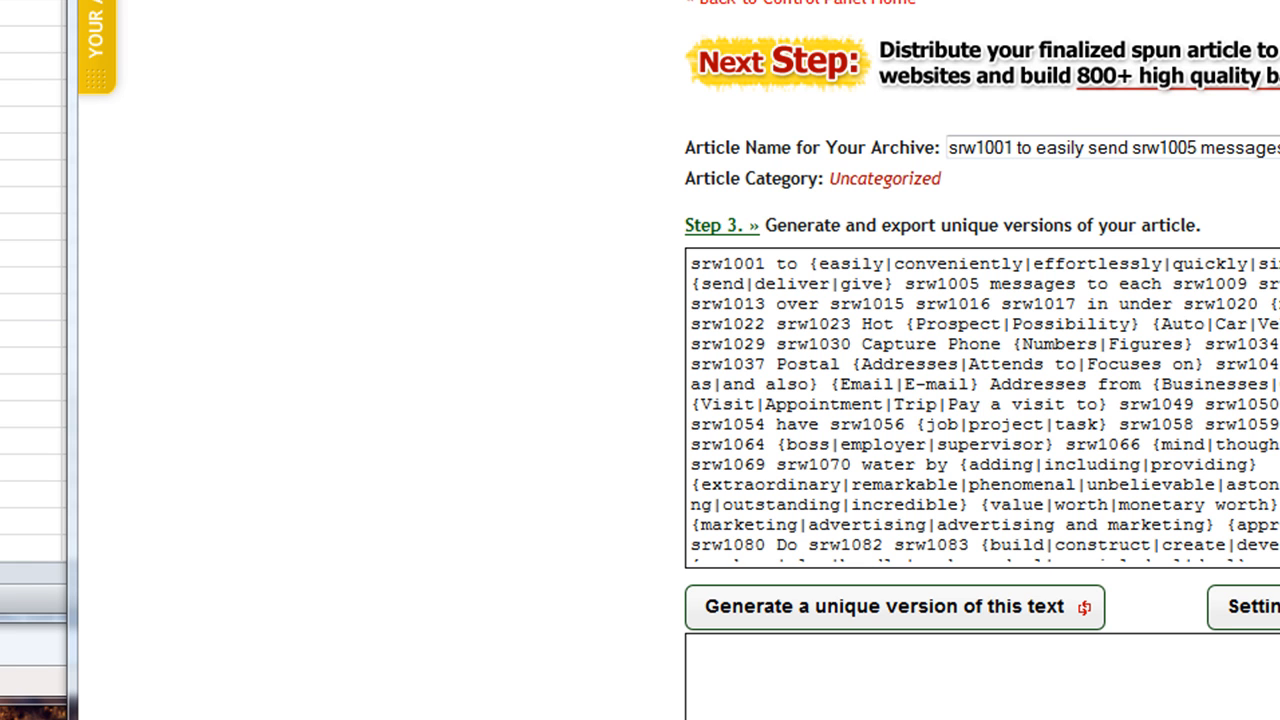
key(alt+F4)
click(1200, 240)
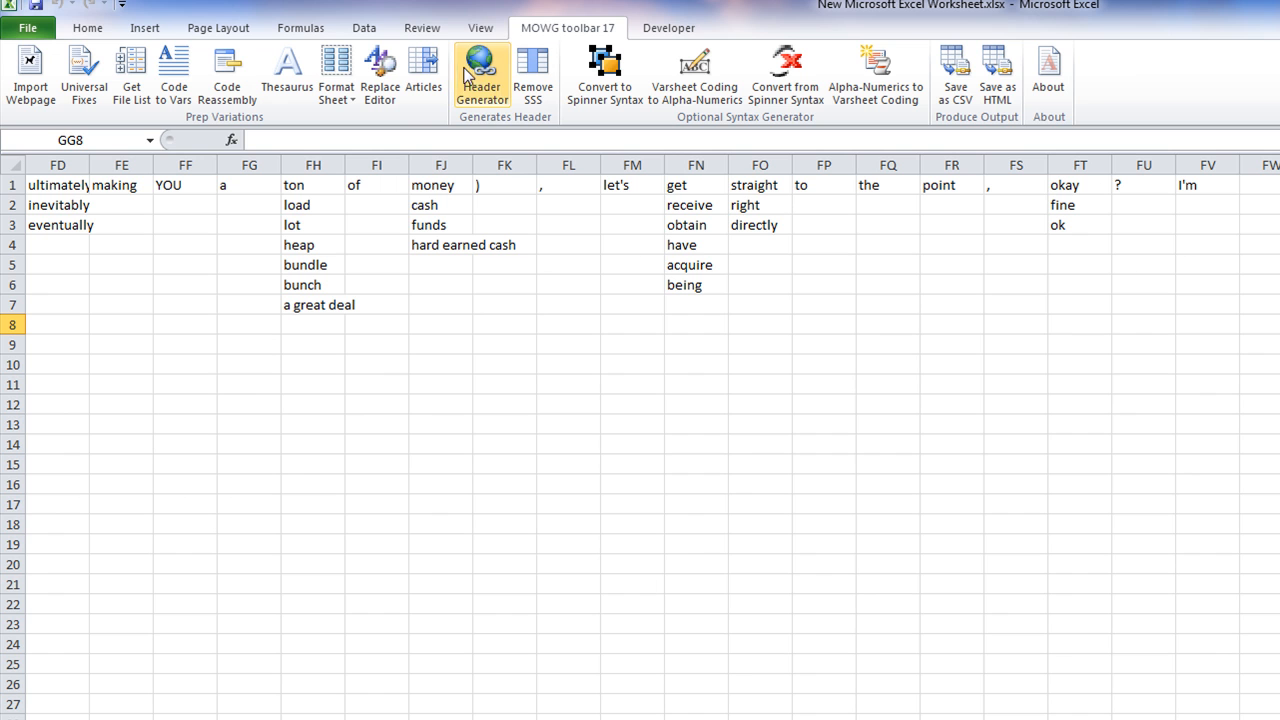
Run the Header Generator on Sheet2, overwriting the existing index.html and saving the CSV output
click(312, 150)
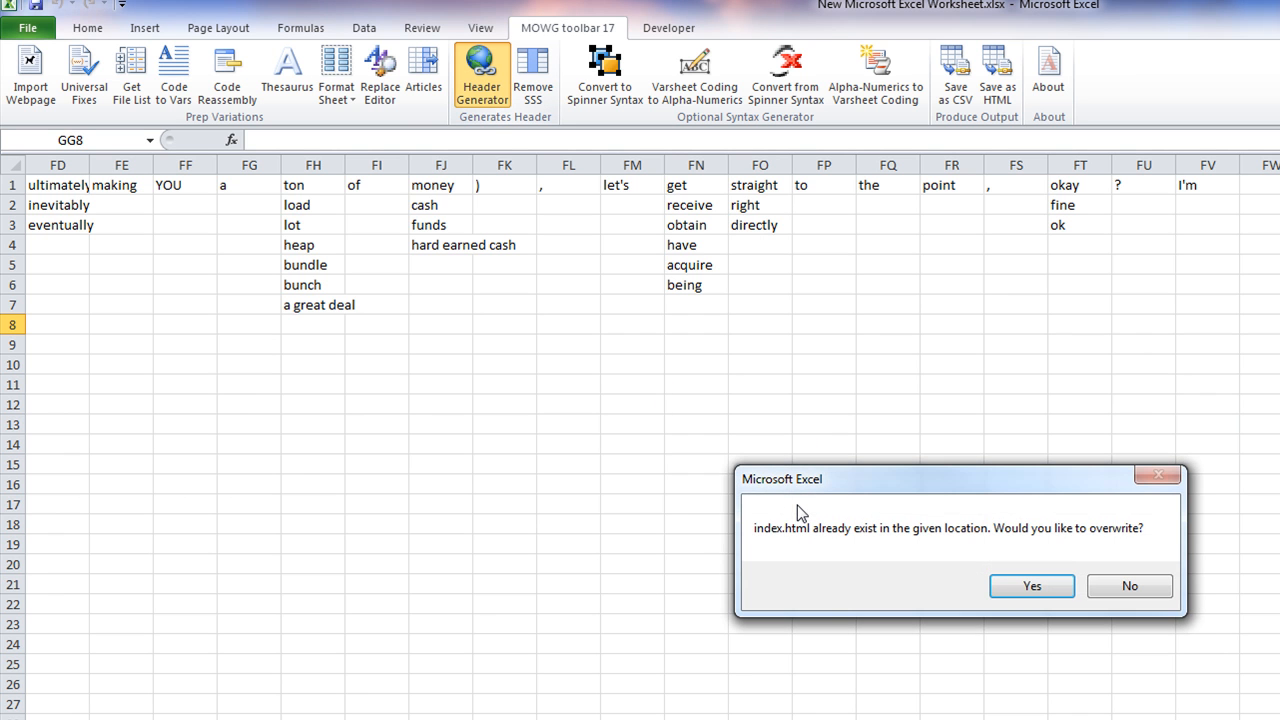
click(1032, 588)
click(1034, 588)
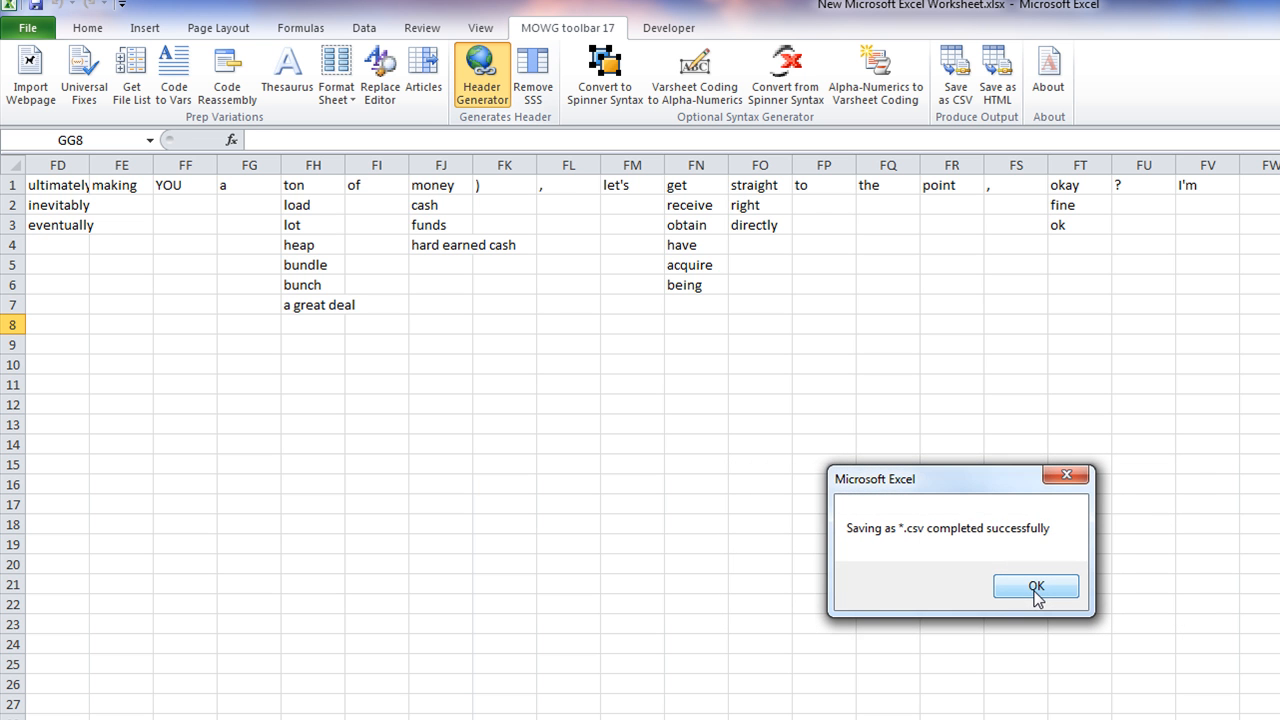
click(1036, 588)
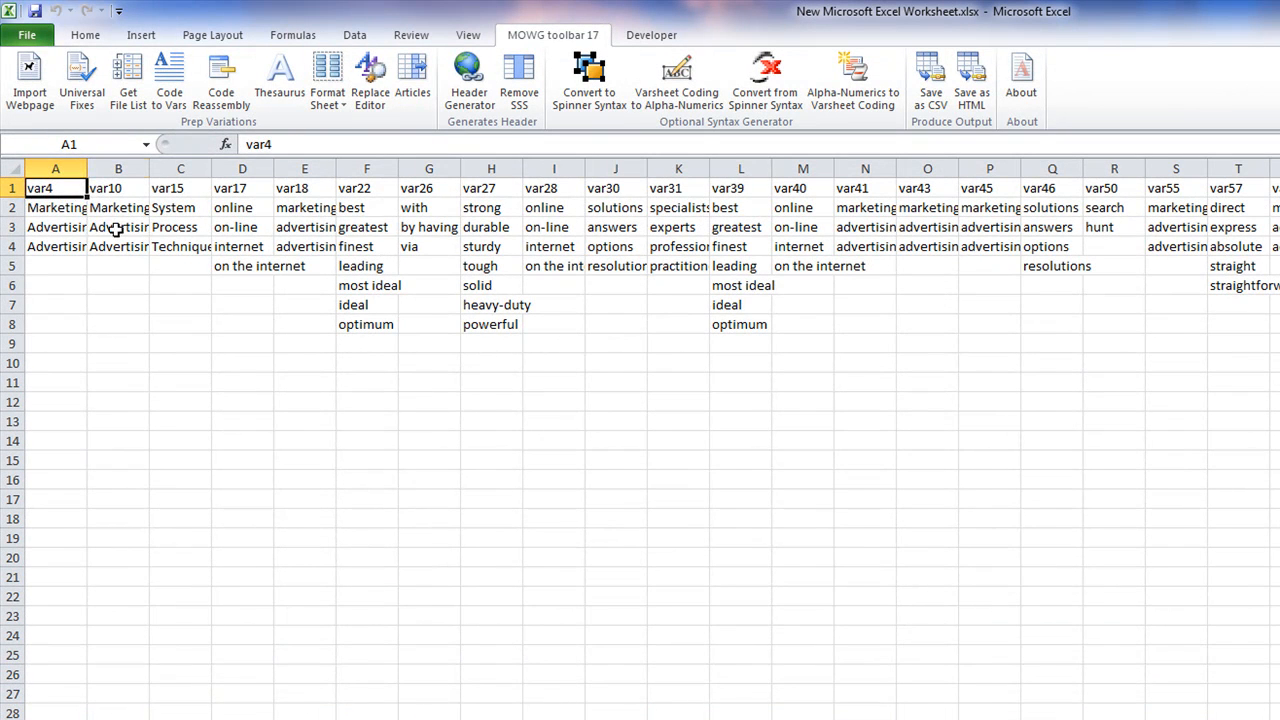
Examine the generated variations sheet and HTML code sheet, and header rows 1 and 2 added above the Sheet2 word columns
click(116, 228)
click(381, 233)
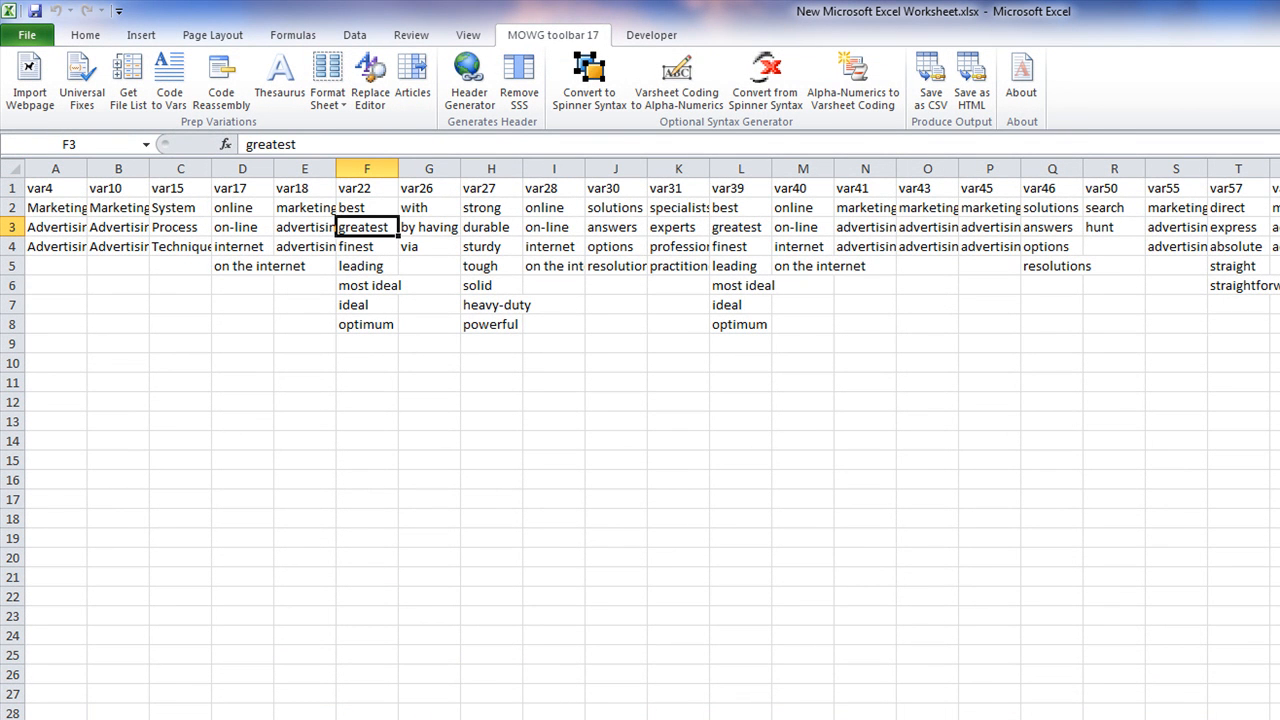
key(ctrl+Page_Down)
click(366, 461)
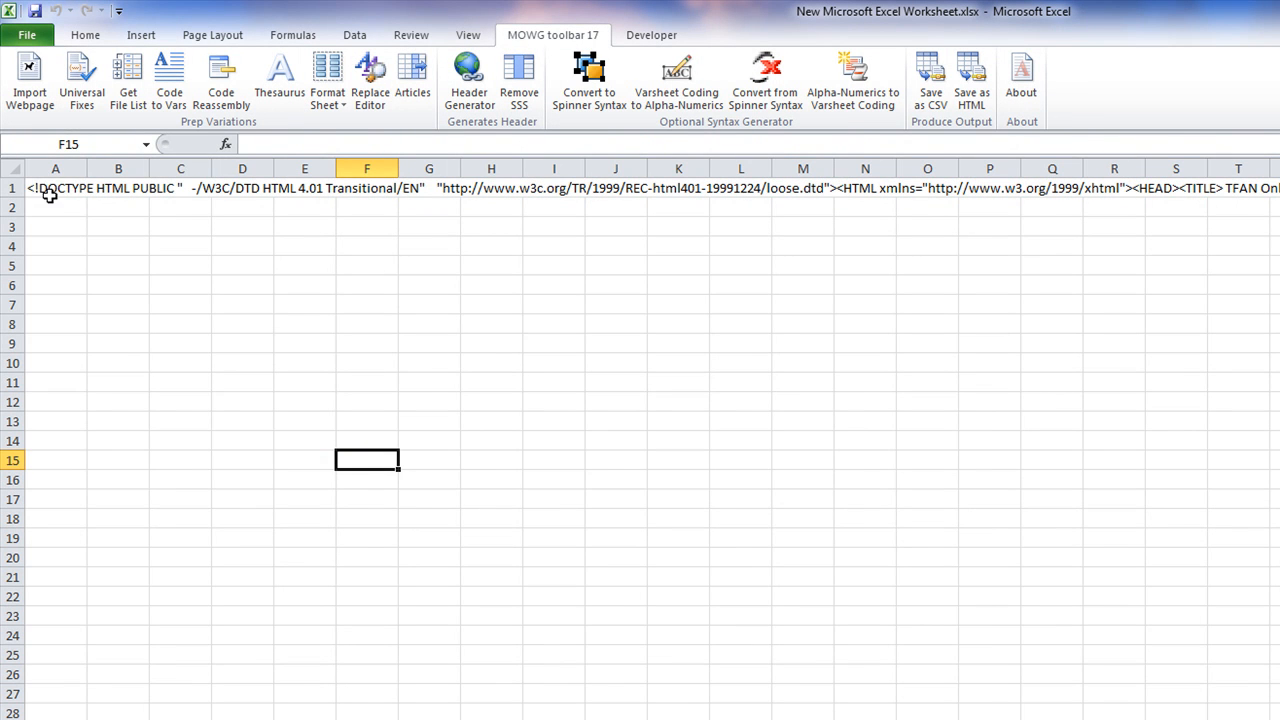
click(49, 190)
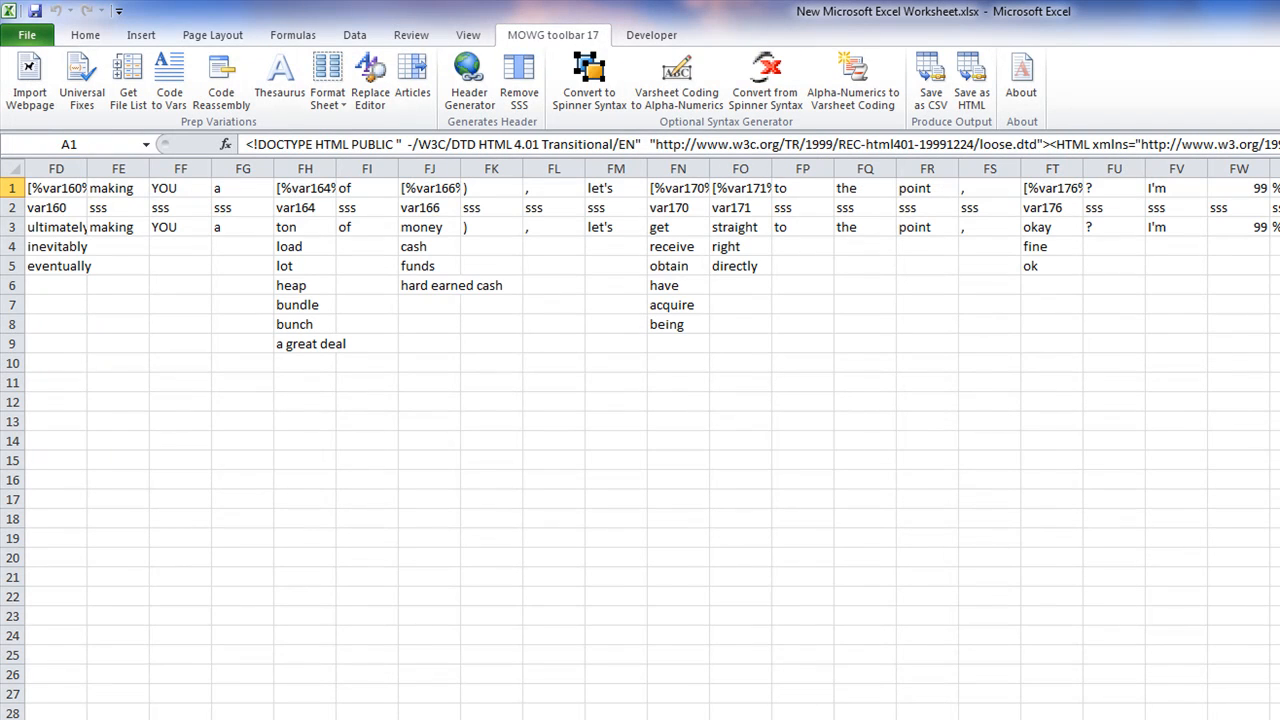
mouse_move(12, 187)
mouse_down()
mouse_move(10, 228)
mouse_move(10, 207)
mouse_up()
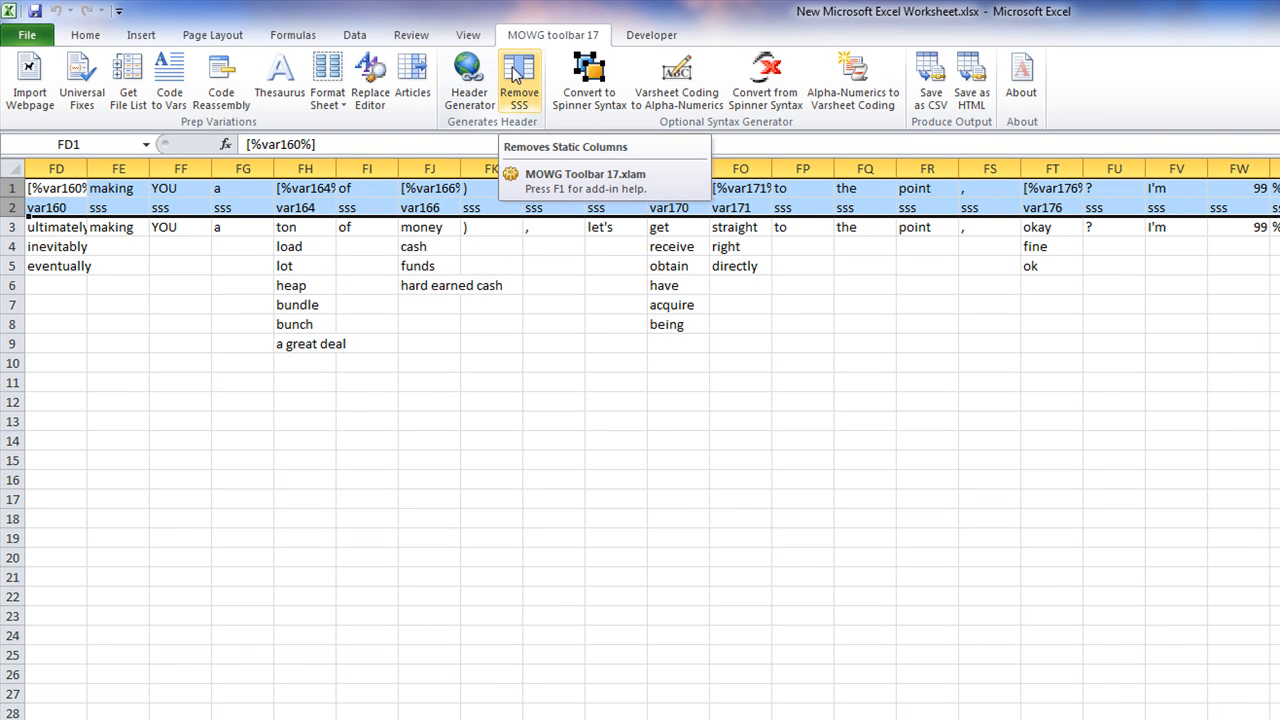
click(57, 188)
scroll(640, 440, left, 20)
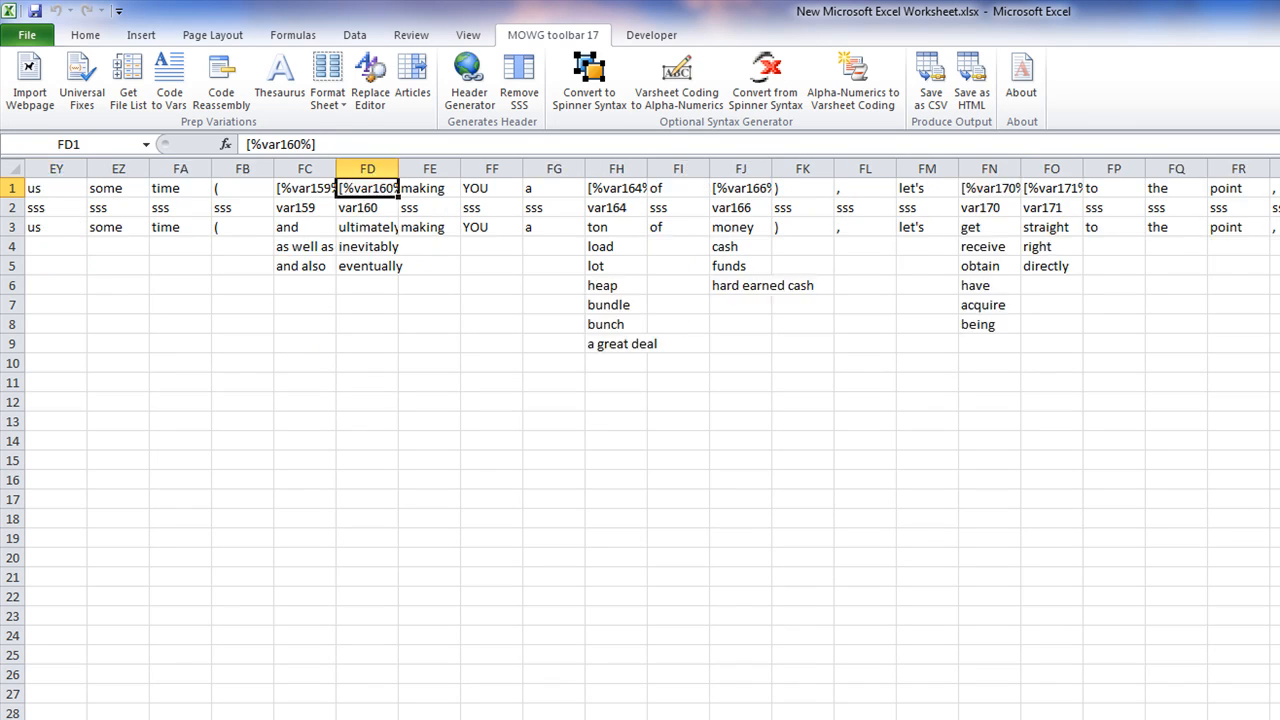
click(62, 180)
click(238, 348)
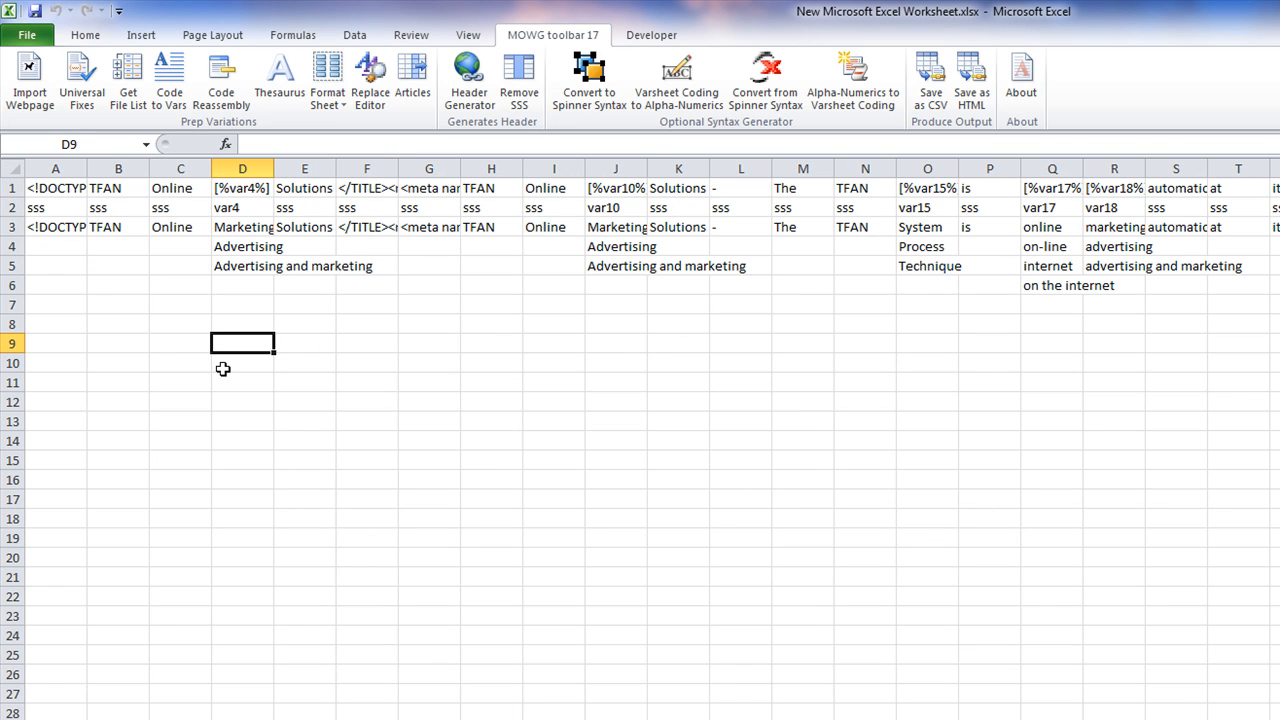
Review the header, code and word-variation sheets once more, and close the Excel workbook to return to New folder
click(223, 718)
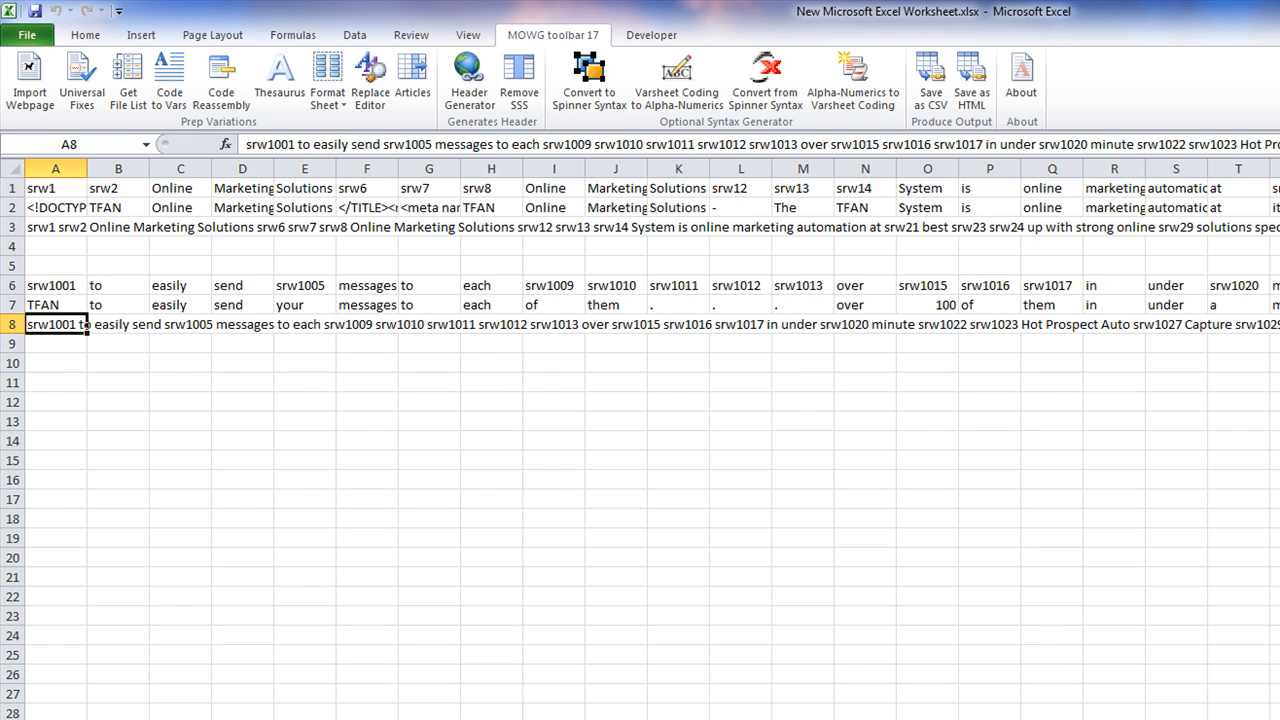
click(265, 718)
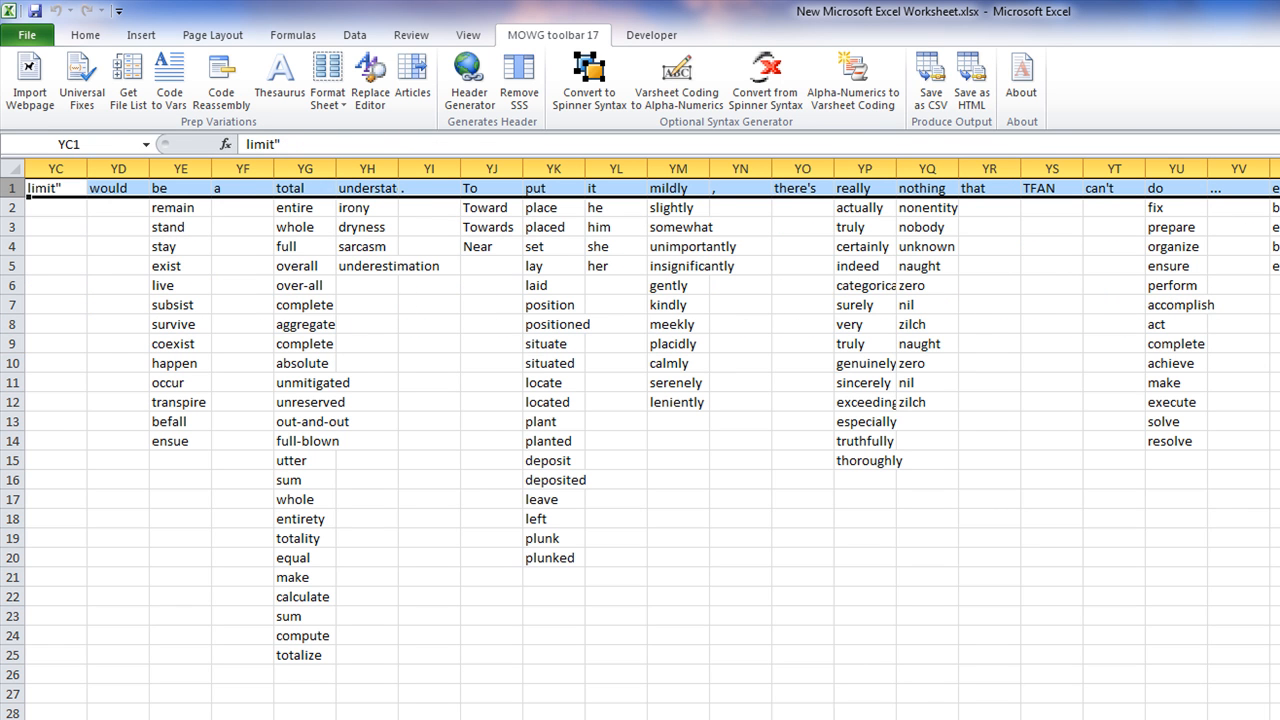
drag(1240, 718, 1135, 718)
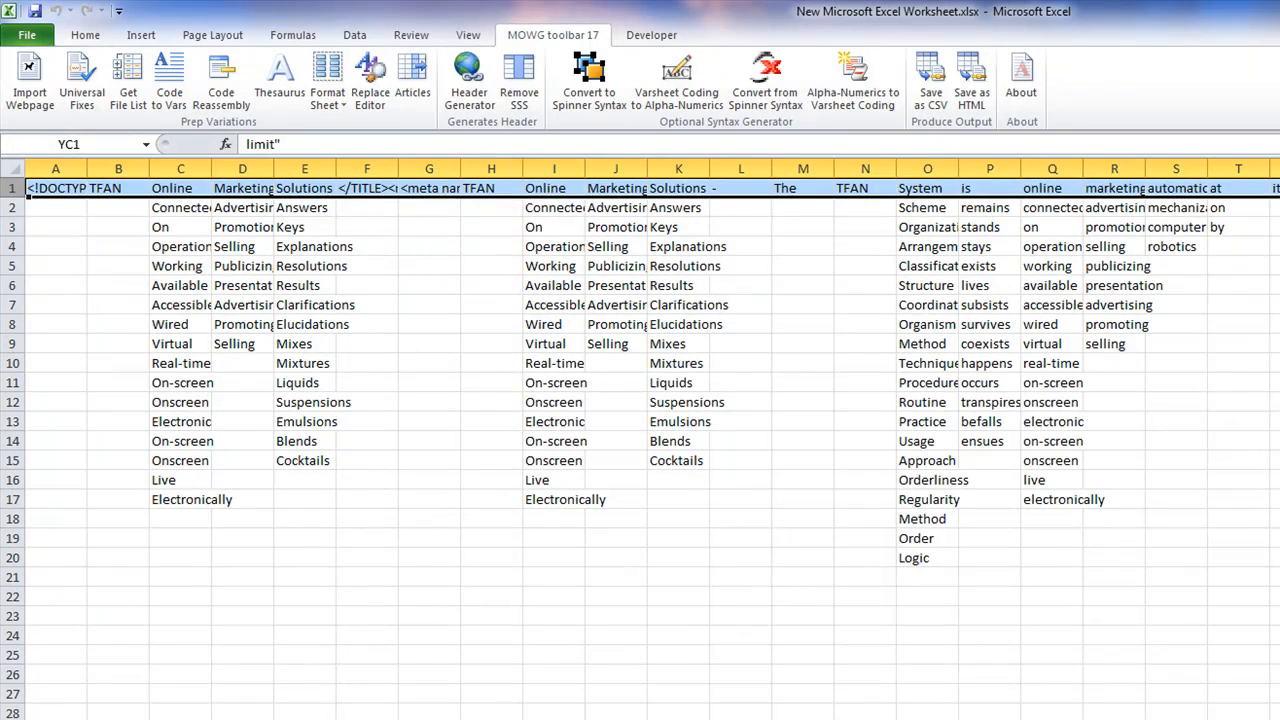
click(448, 462)
key(alt+F4)
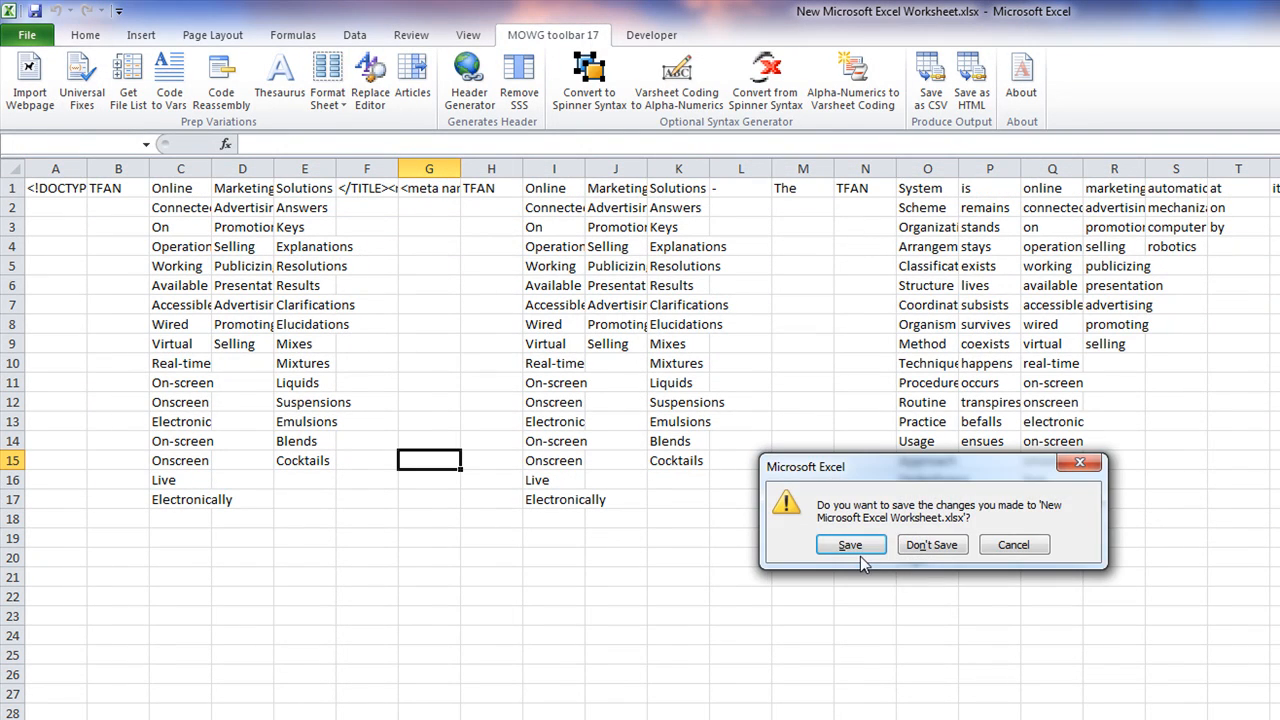
click(928, 560)
click(692, 427)
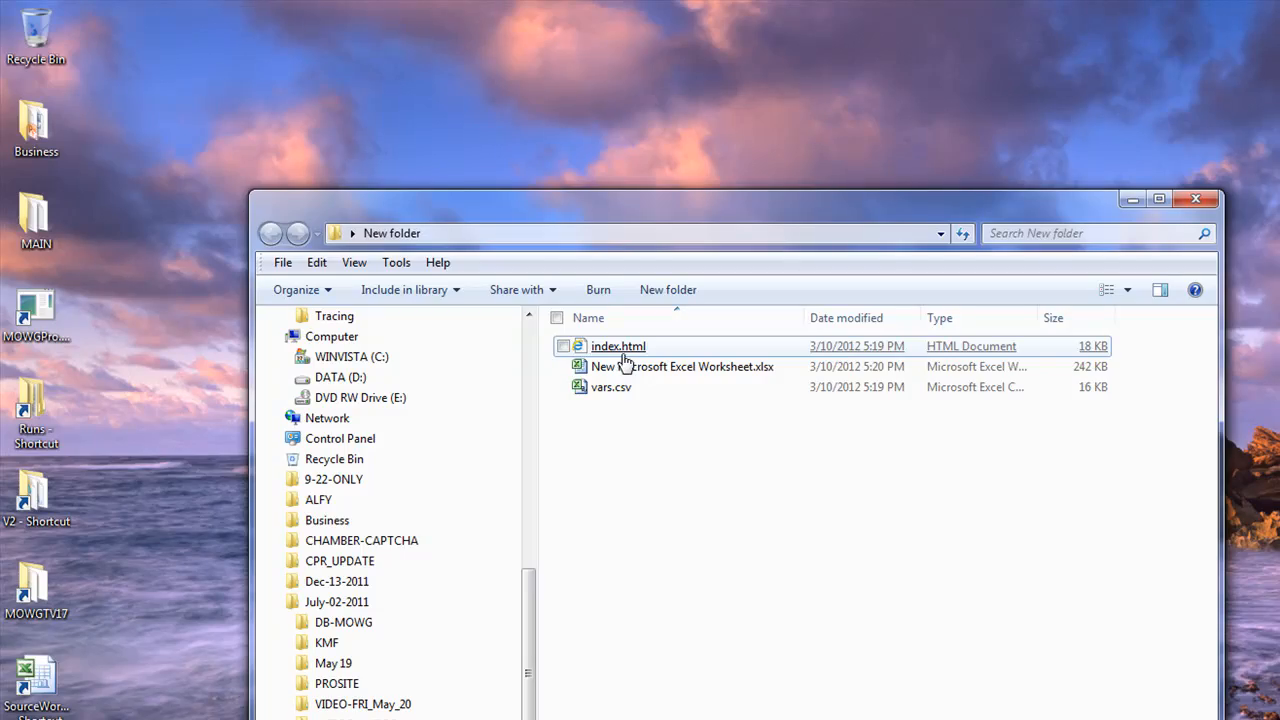
Open index.html from New folder in Notepad and save it with UTF-8 encoding, replacing the existing file
right_click(626, 358)
click(680, 389)
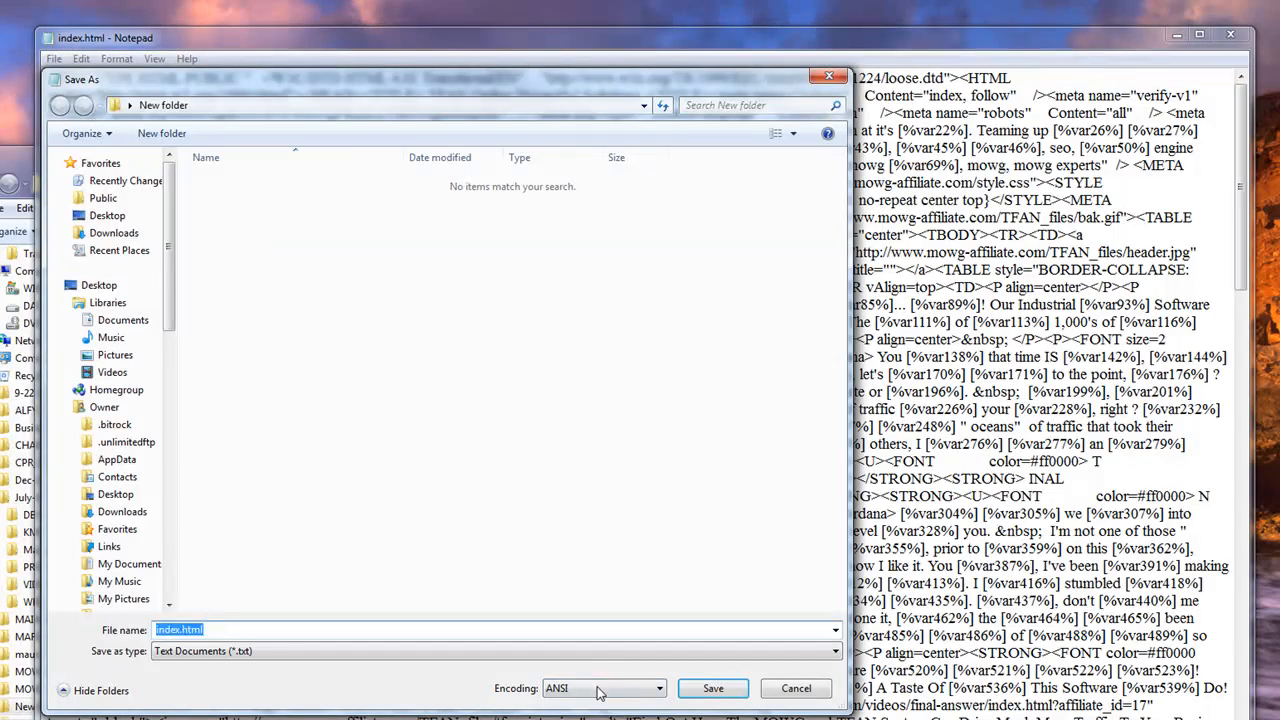
click(599, 690)
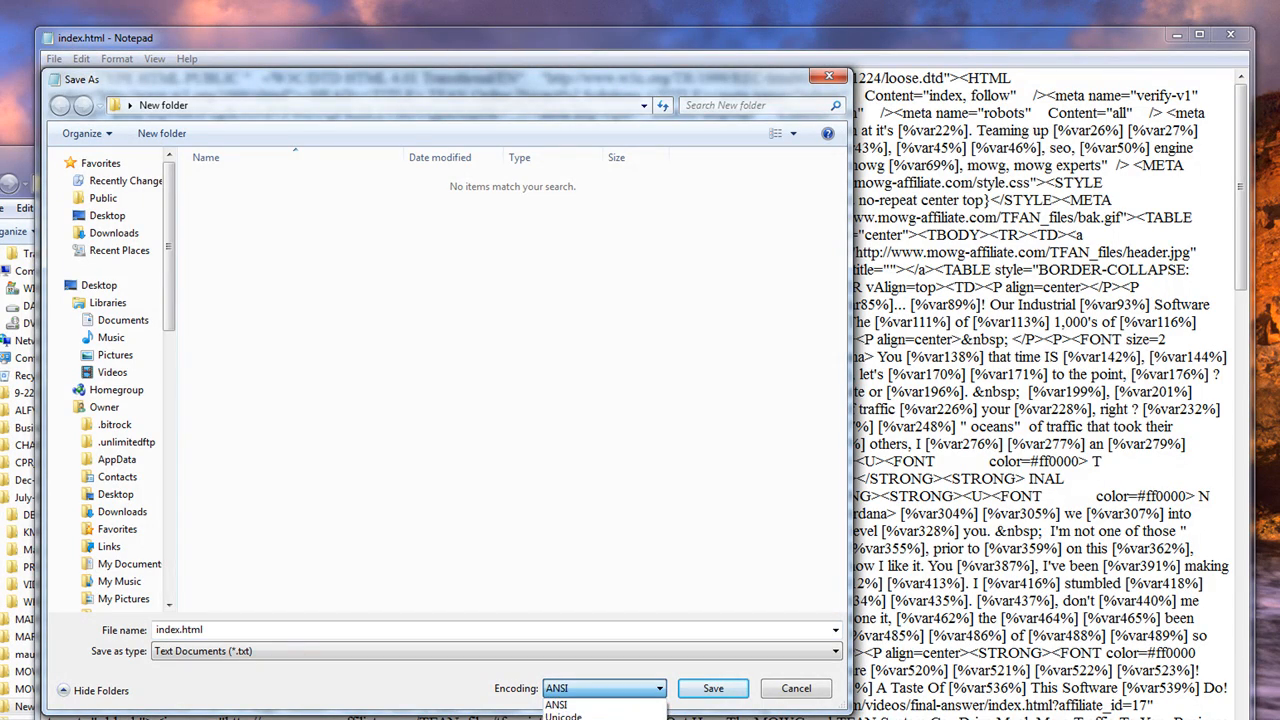
click(560, 719)
click(705, 692)
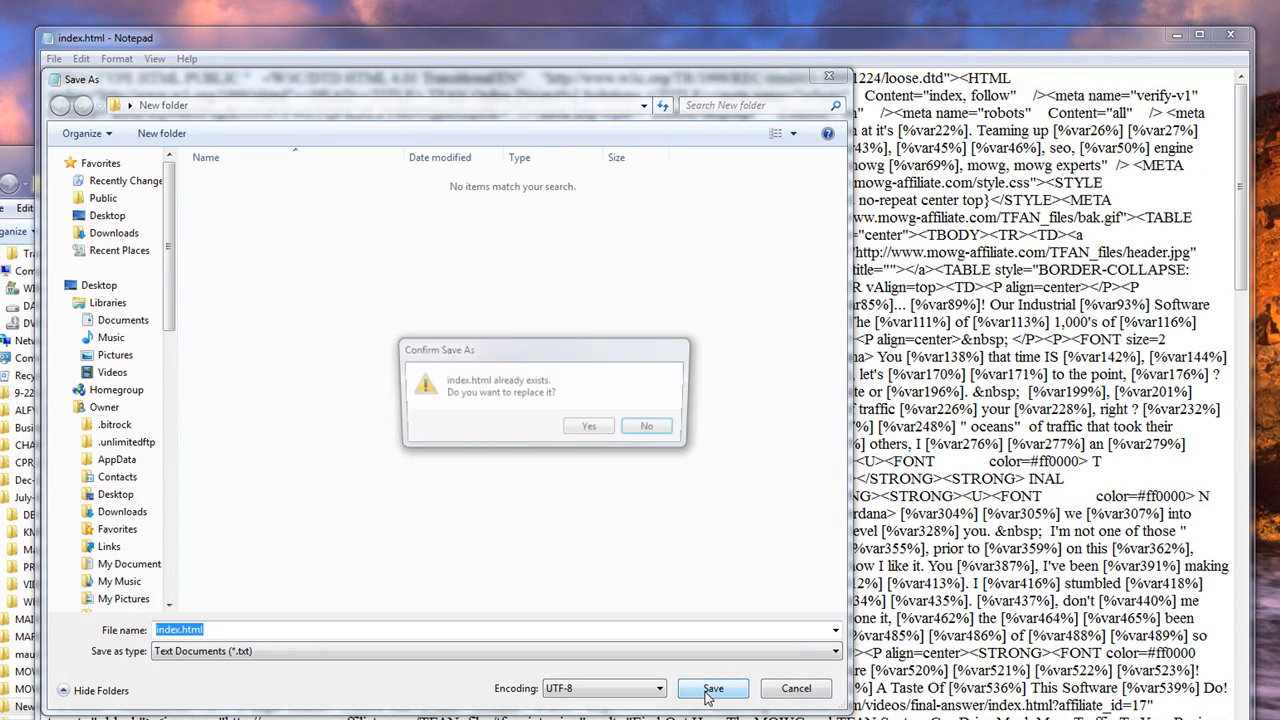
click(592, 430)
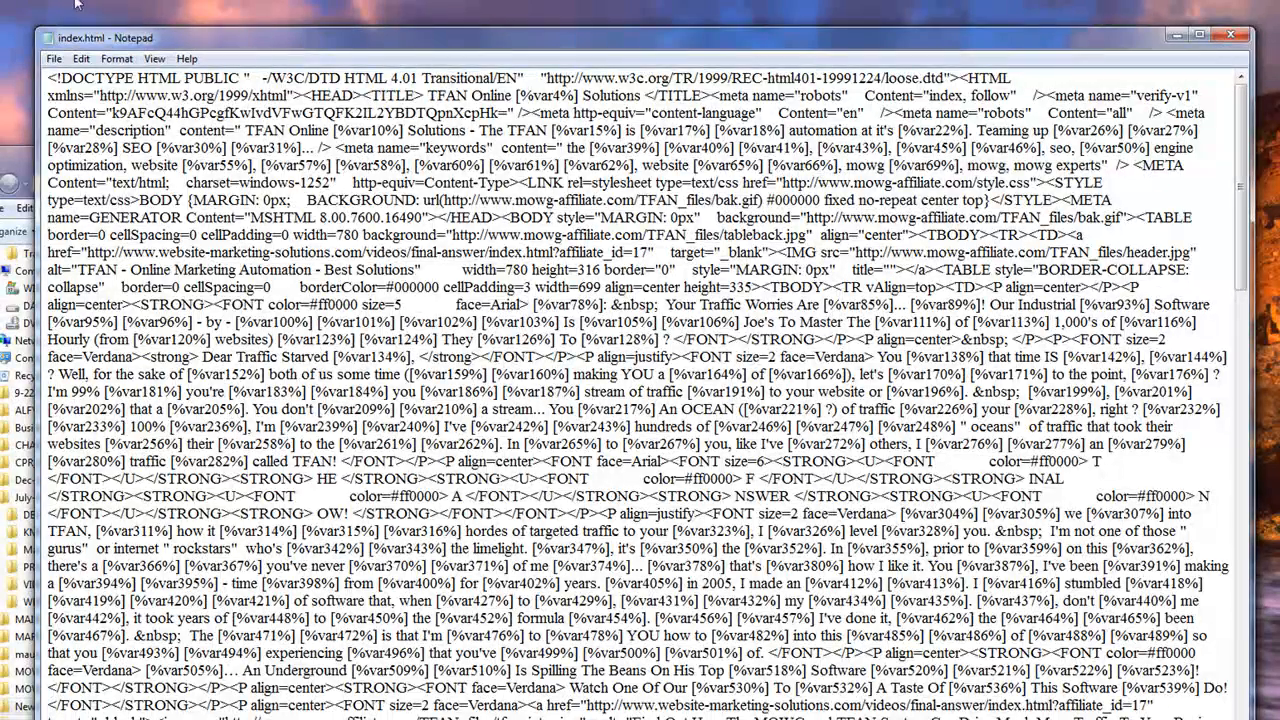
Save index.html again with ANSI encoding, replacing the existing file
click(54, 58)
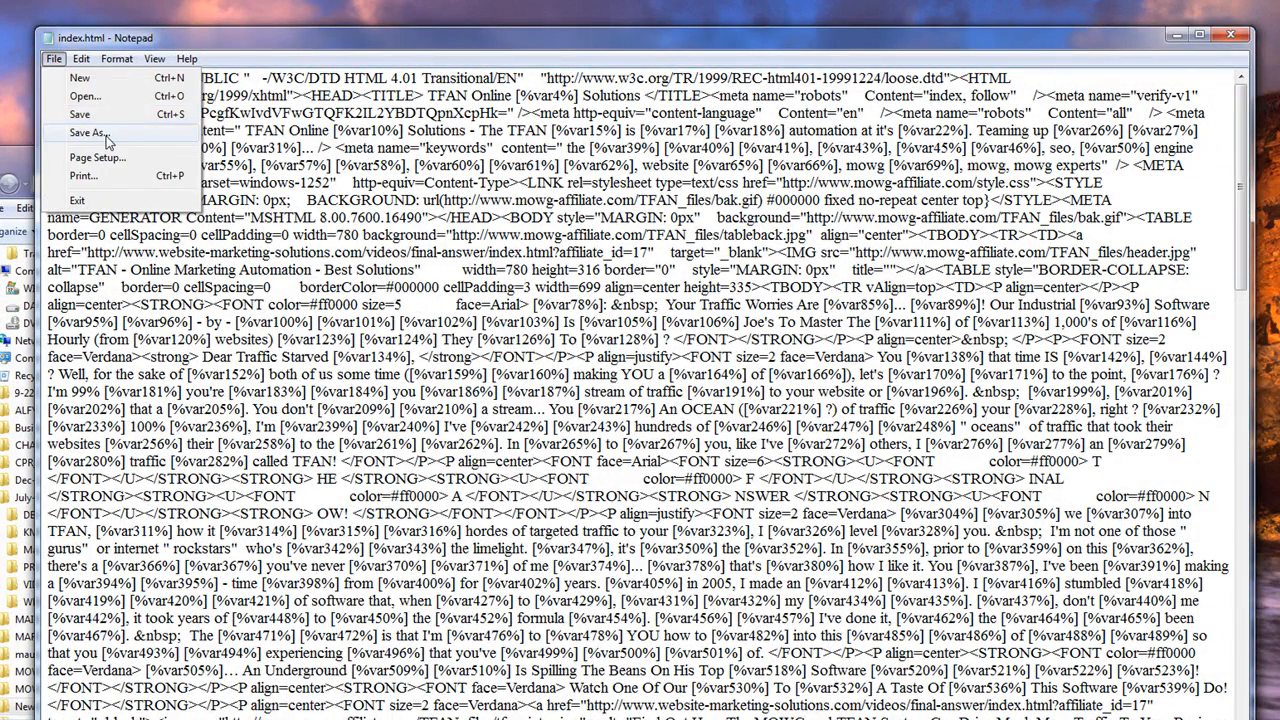
click(104, 132)
click(612, 690)
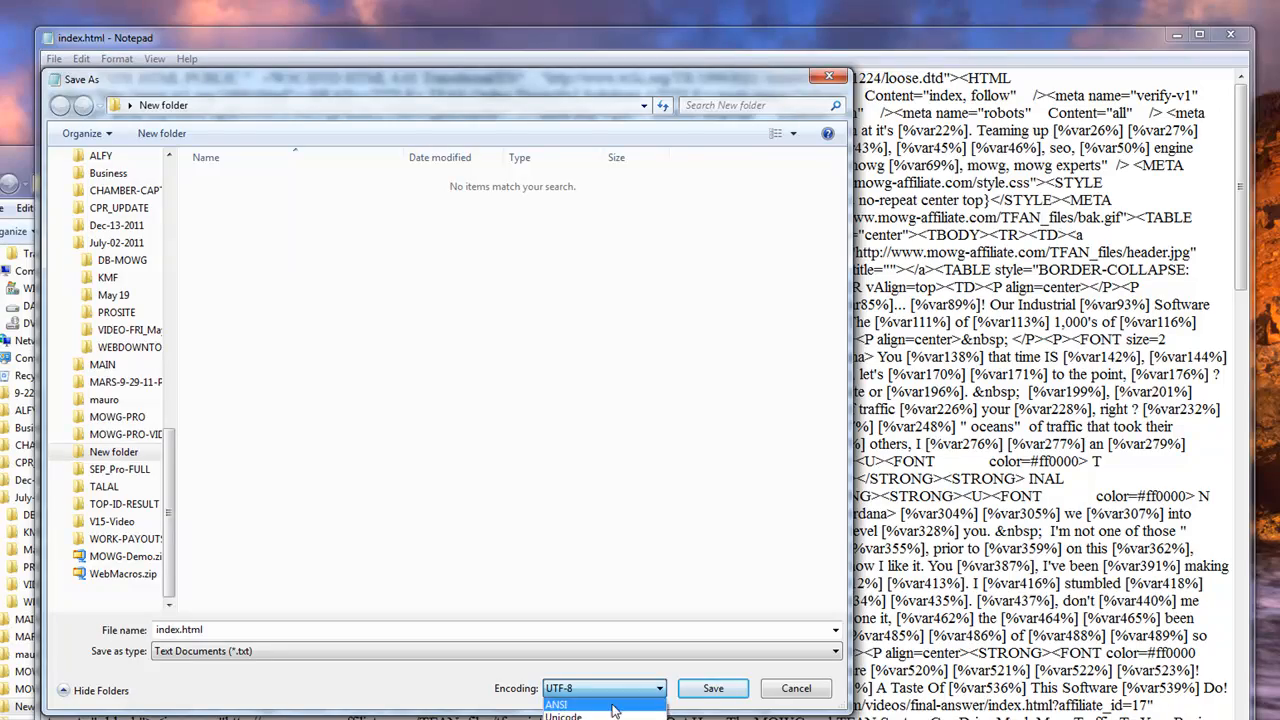
click(600, 705)
click(713, 688)
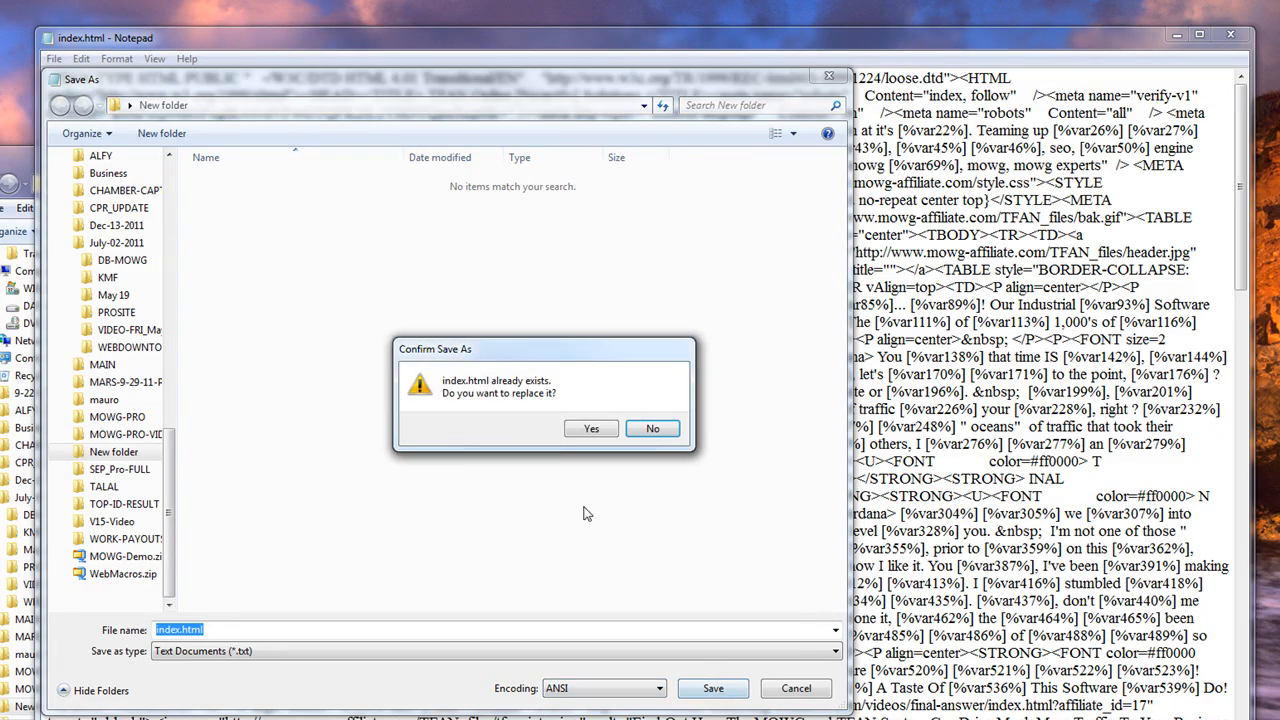
click(590, 432)
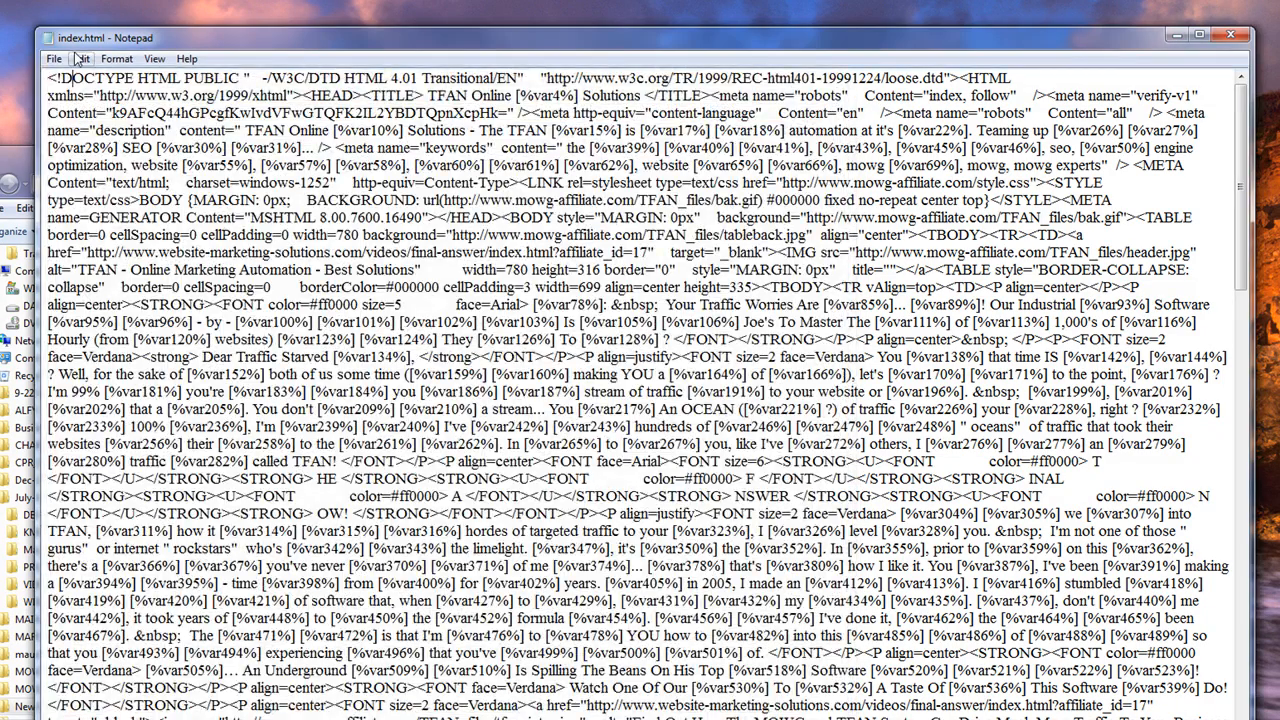
Search the index.html code for "utf-8", and close the file in Notepad
click(82, 58)
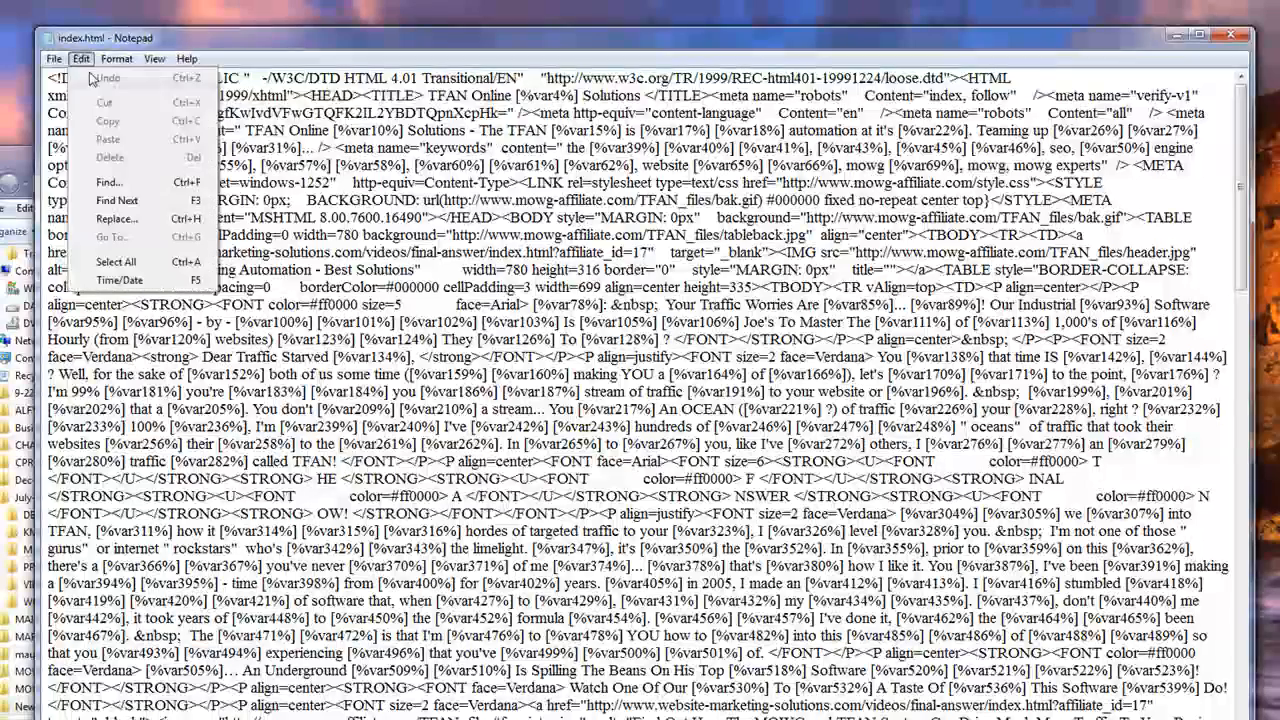
click(130, 188)
text(utf-8)
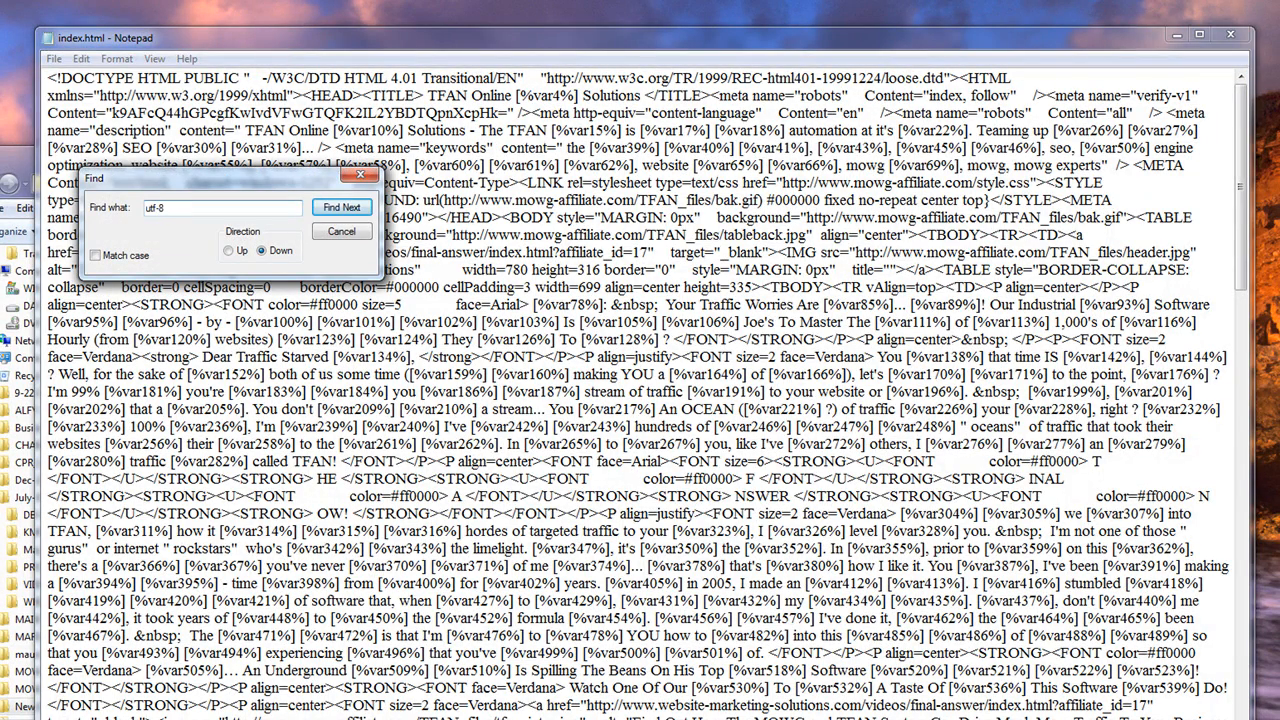
key(Return)
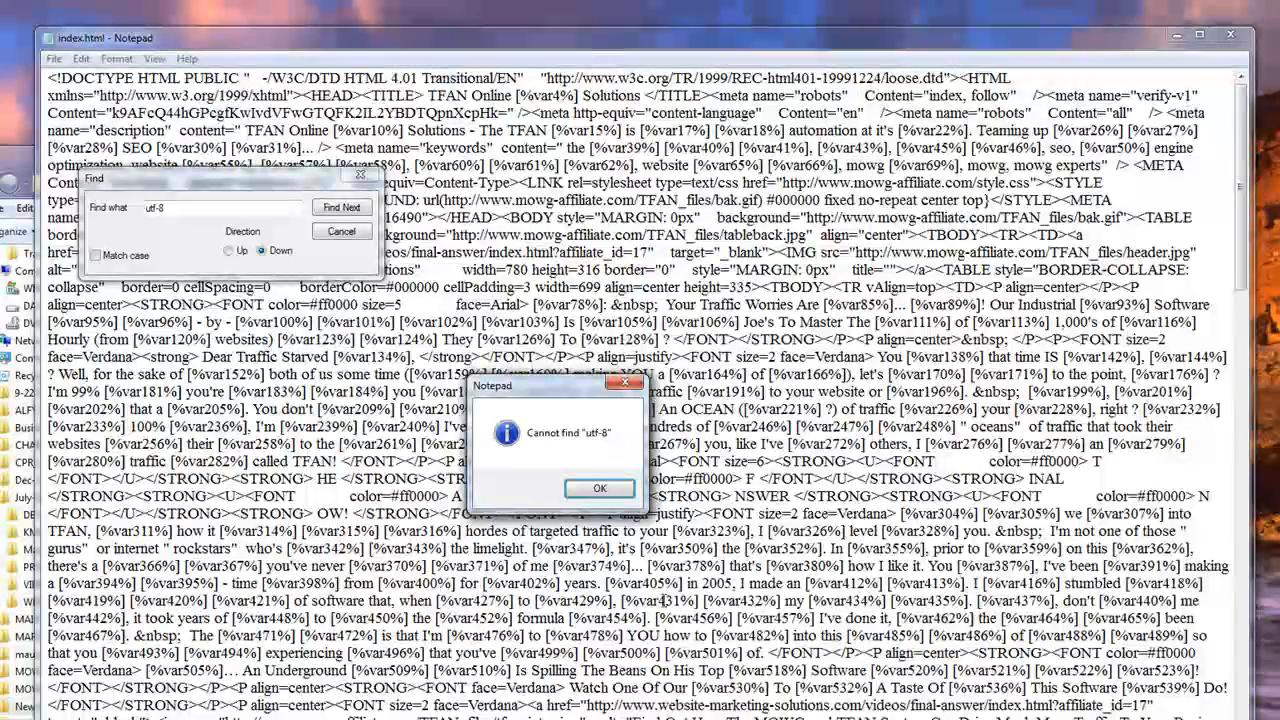
click(599, 489)
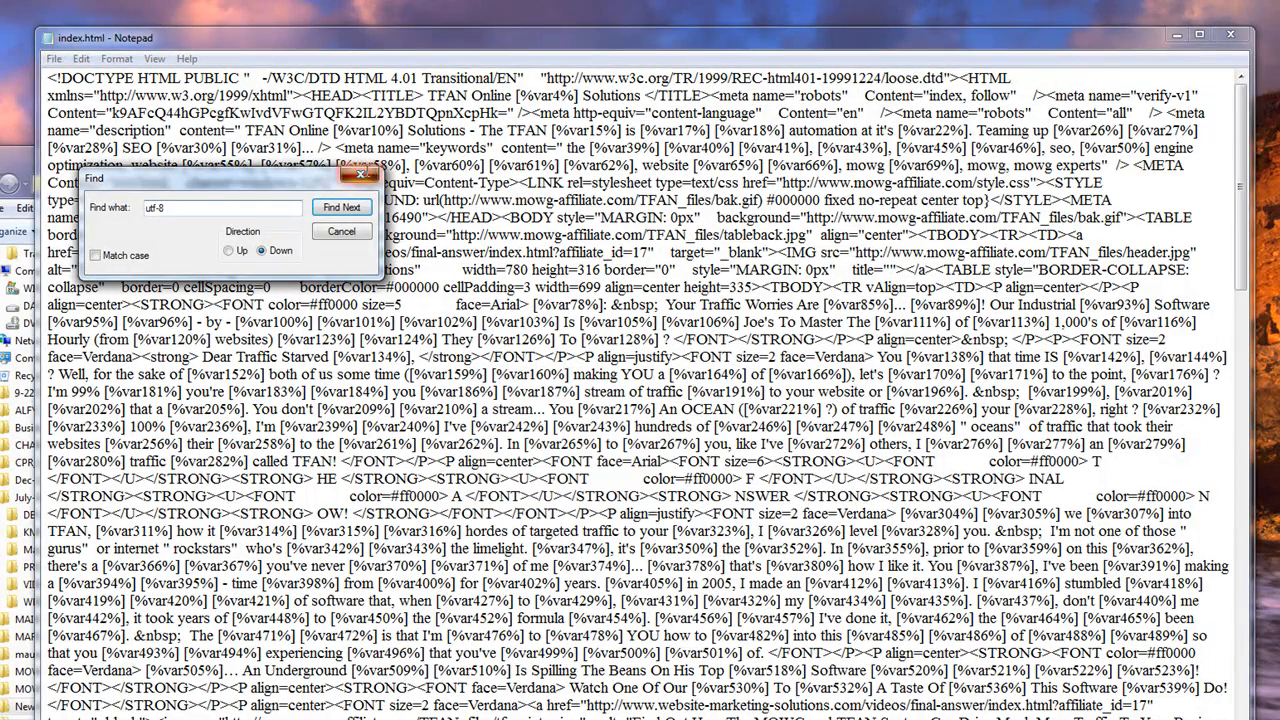
click(361, 175)
click(1241, 38)
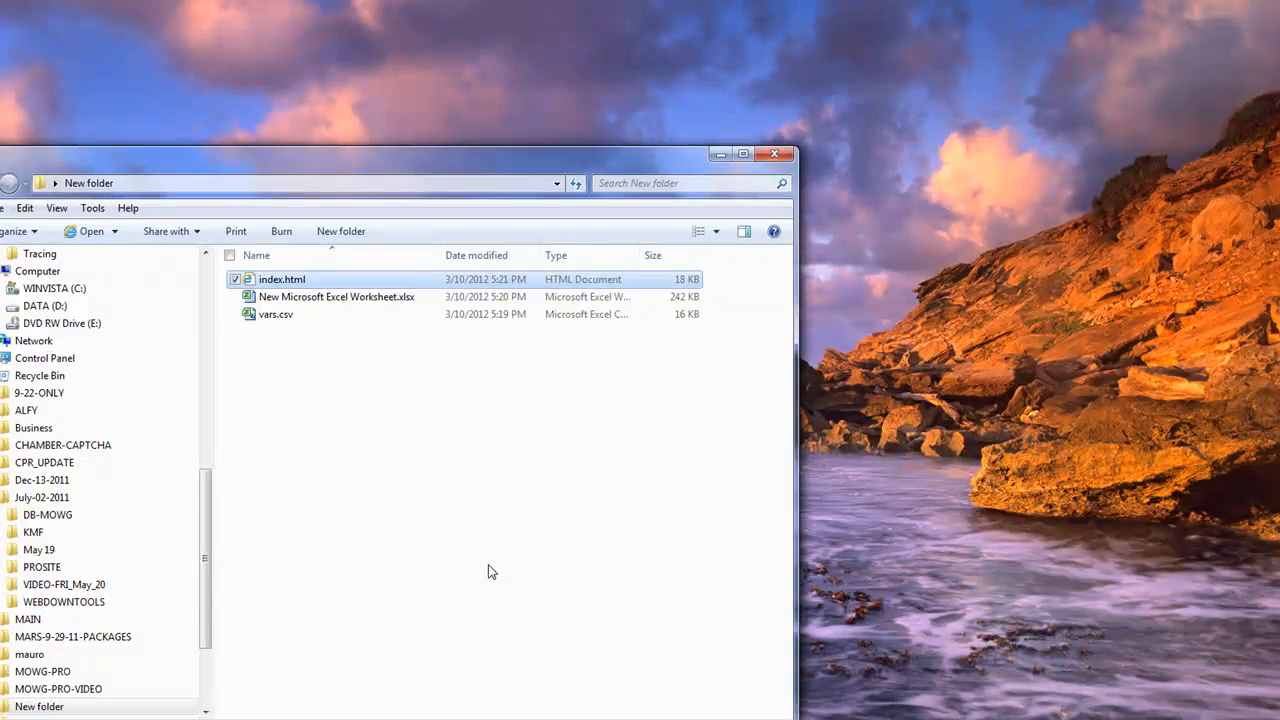
View index.html in the browser to check the page text and variable placeholders, and close the browser
double_click(279, 281)
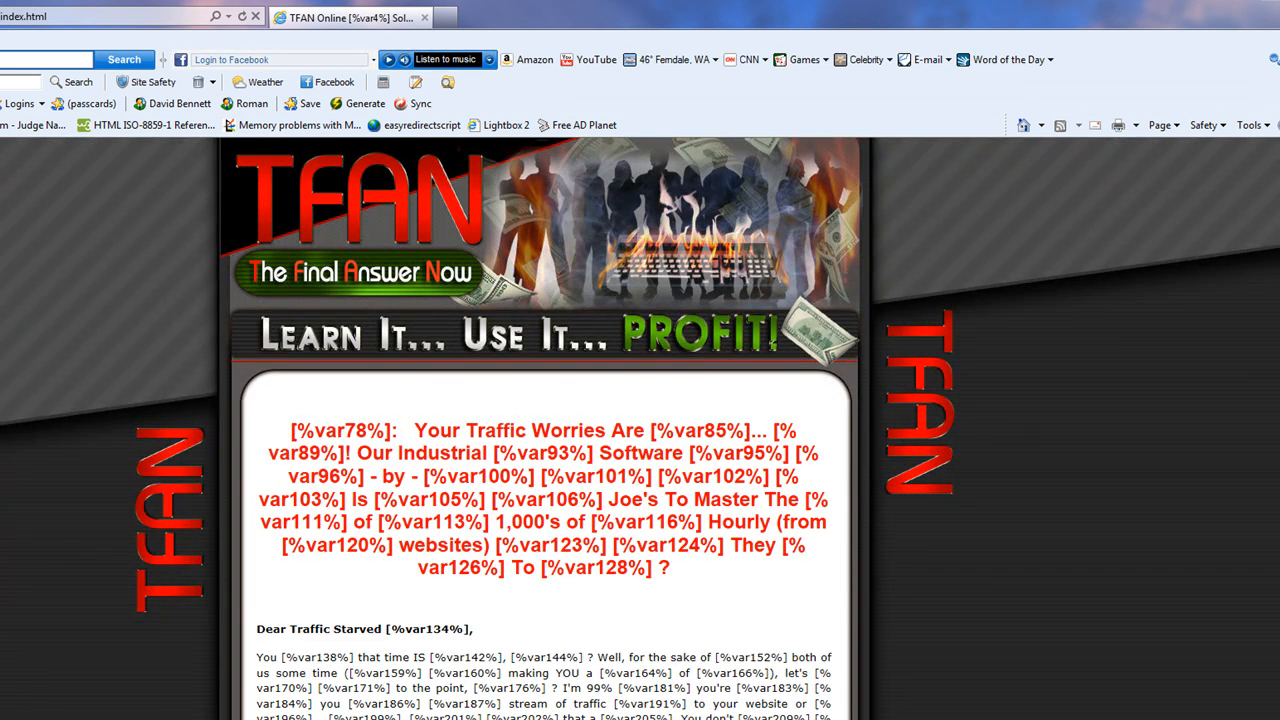
scroll(1005, 590, down, 3)
scroll(1005, 590, up, 4)
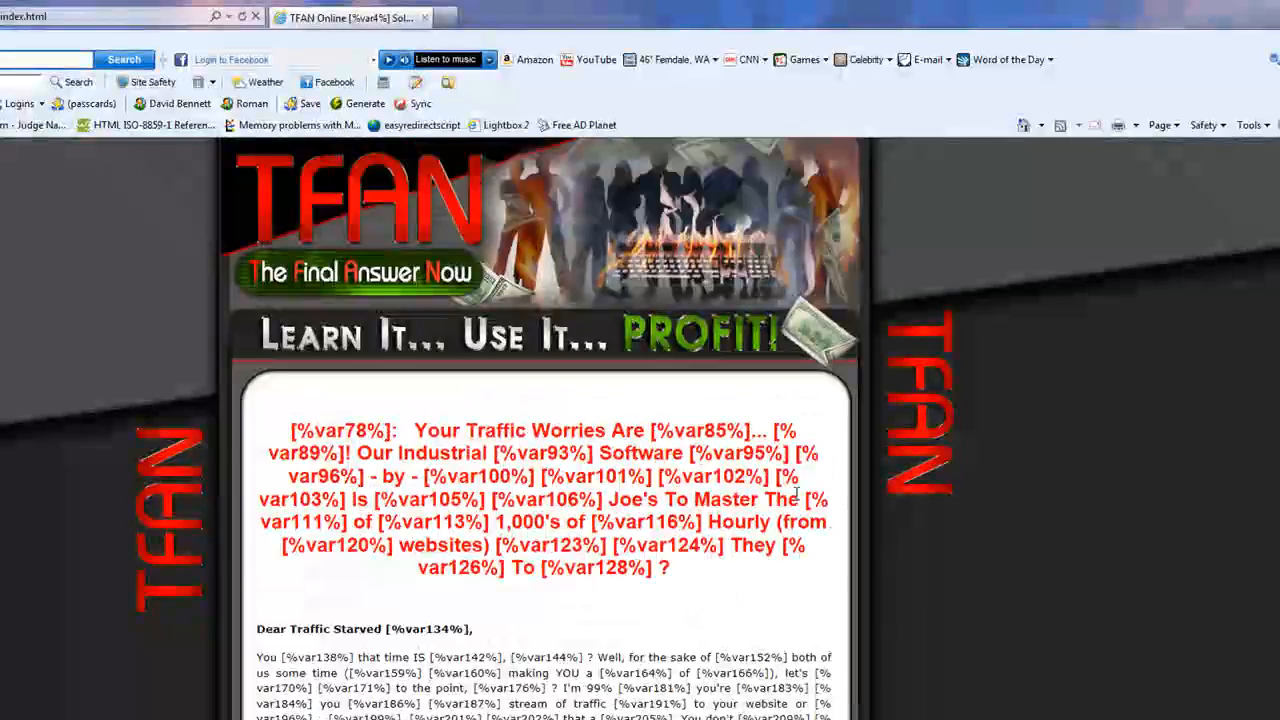
double_click(663, 568)
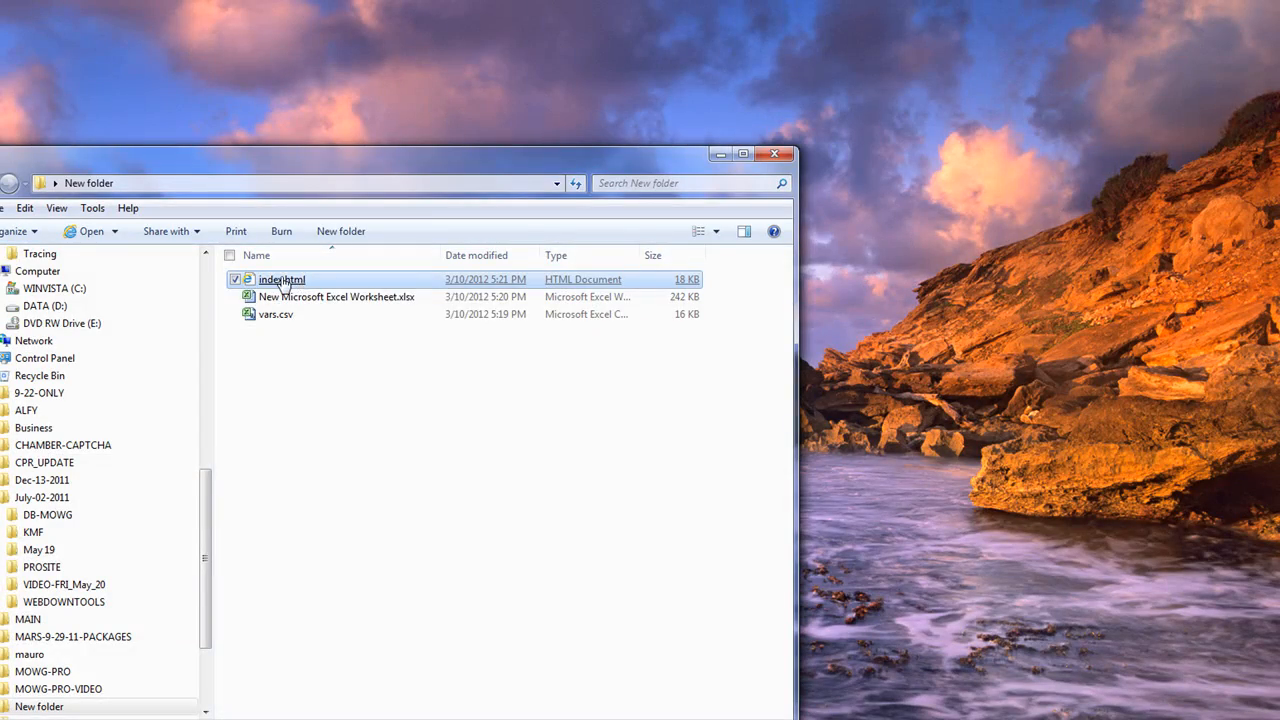
Open index.html in Notepad and replace every question mark preceded by a space with a plain "?"
right_click(282, 280)
click(345, 306)
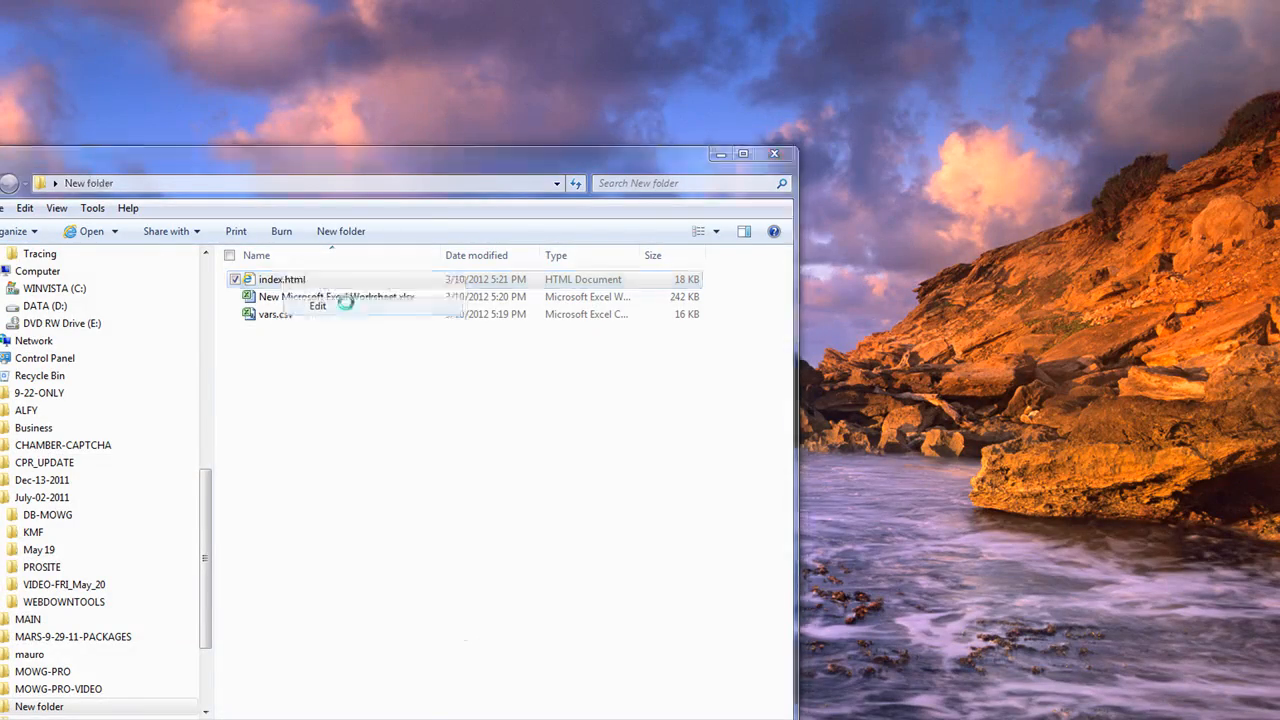
click(81, 58)
click(118, 218)
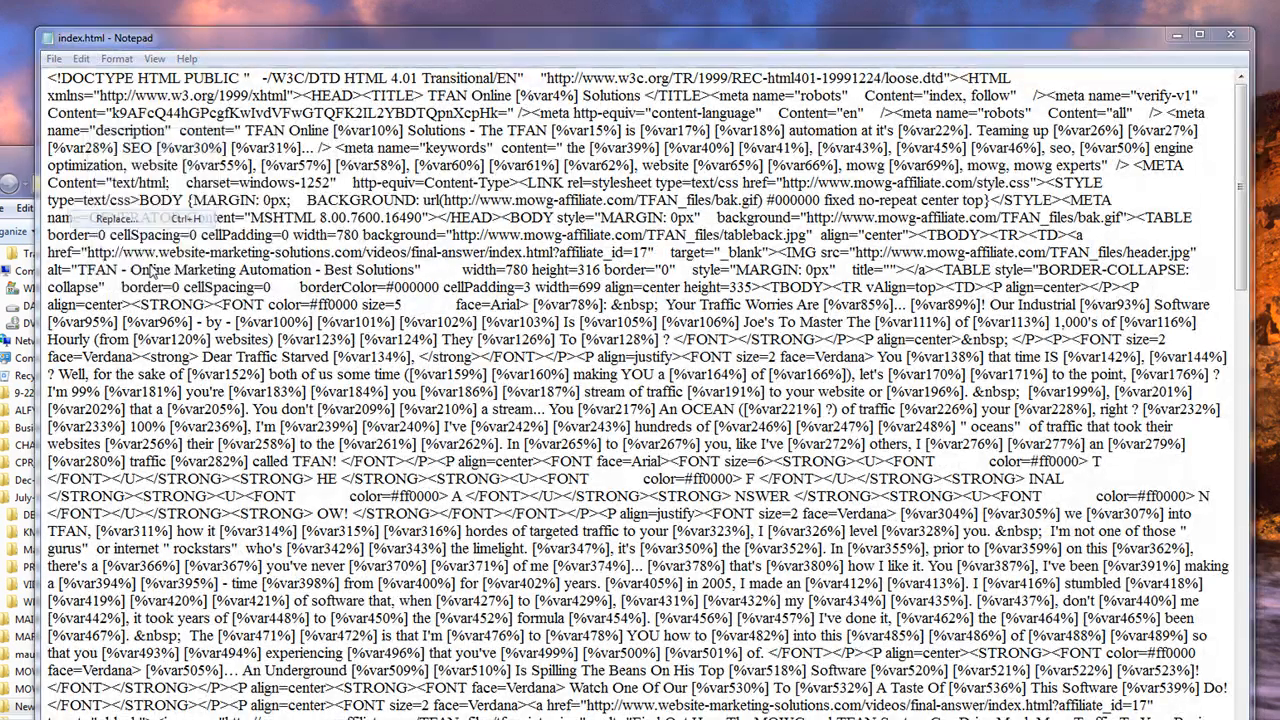
text(?)
key(Tab)
text(?)
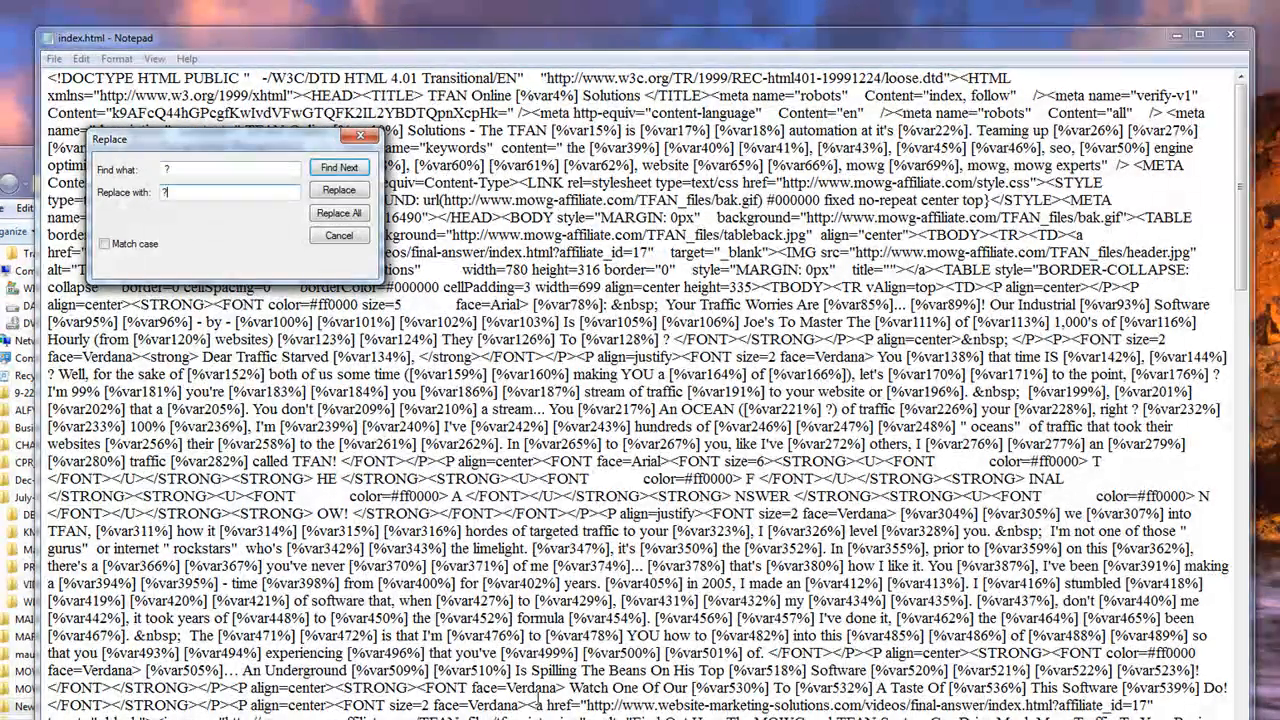
click(348, 218)
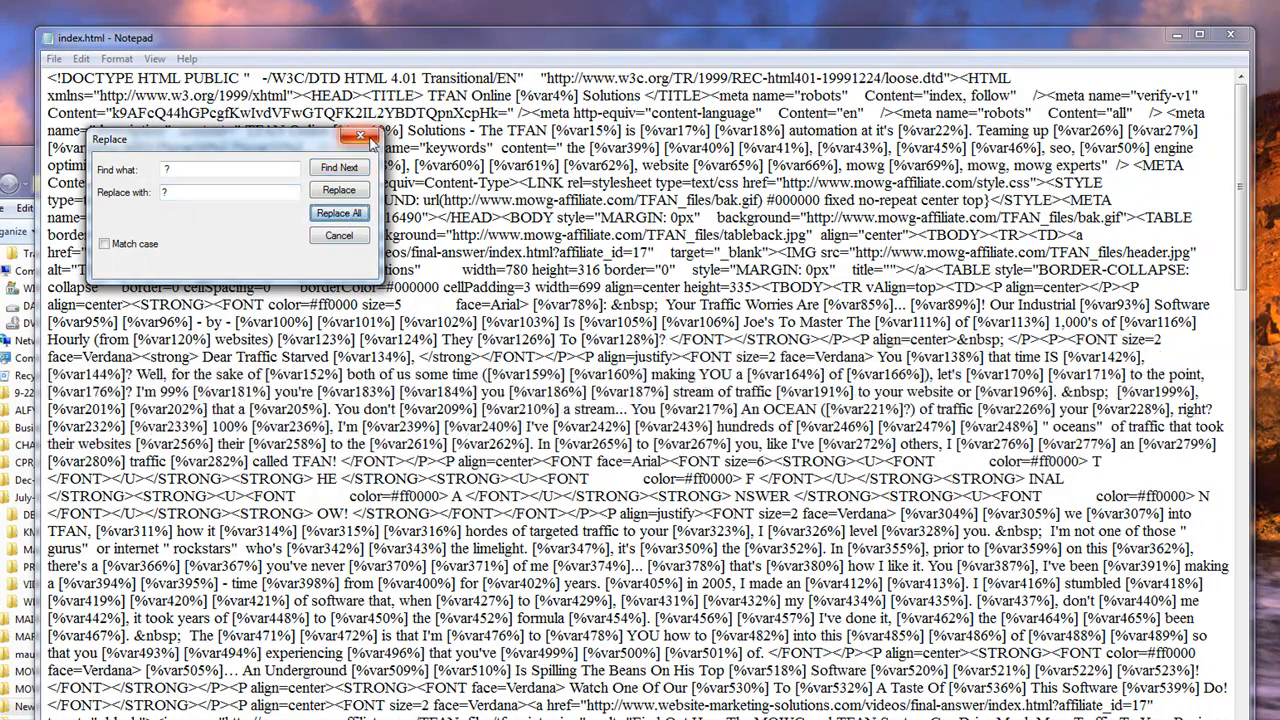
click(360, 136)
Close index.html in Notepad, saving the changes
click(1231, 36)
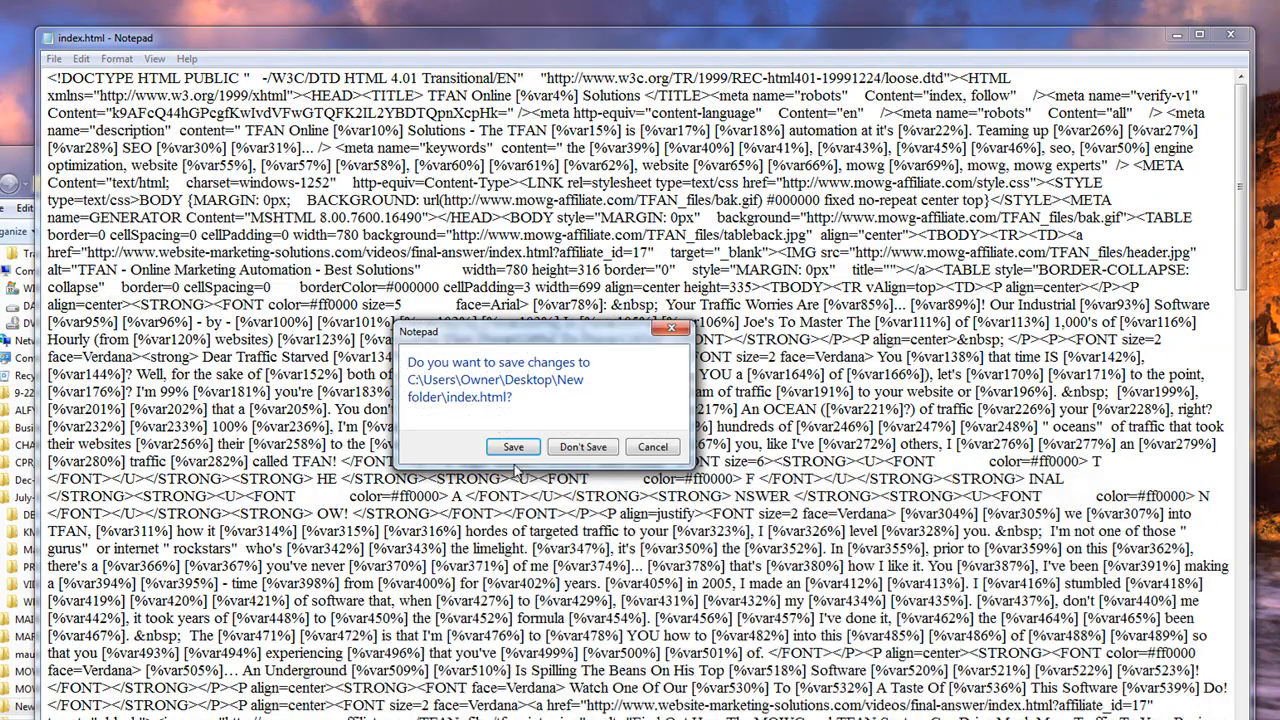
click(522, 447)
click(443, 536)
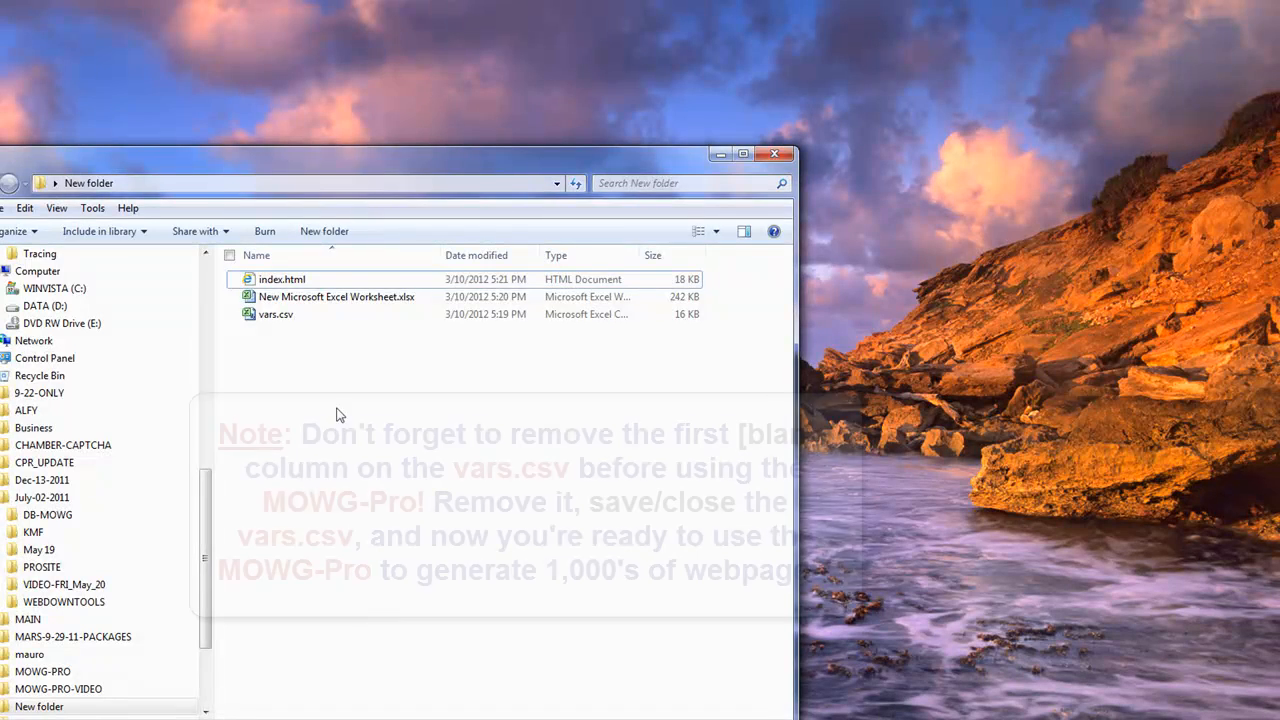
View the updated index.html in the browser down to its footer, and close the browser and the New folder window
double_click(288, 281)
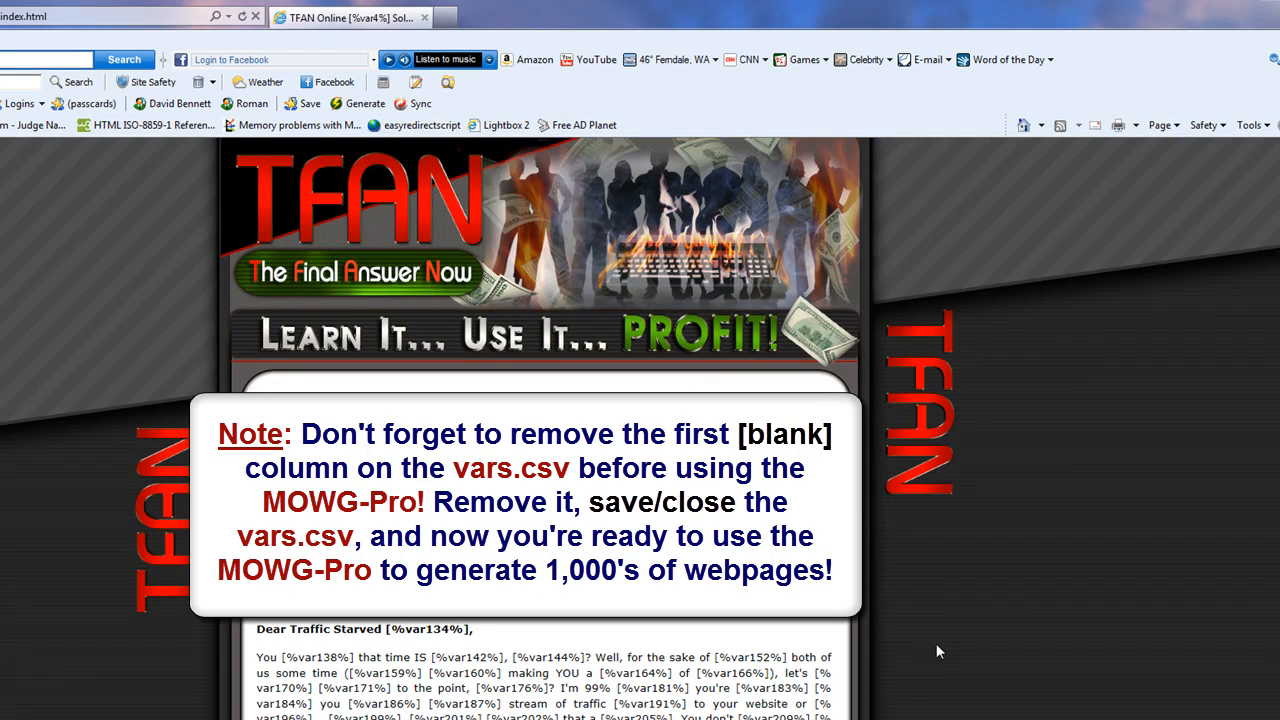
scroll(1081, 660, down, 15)
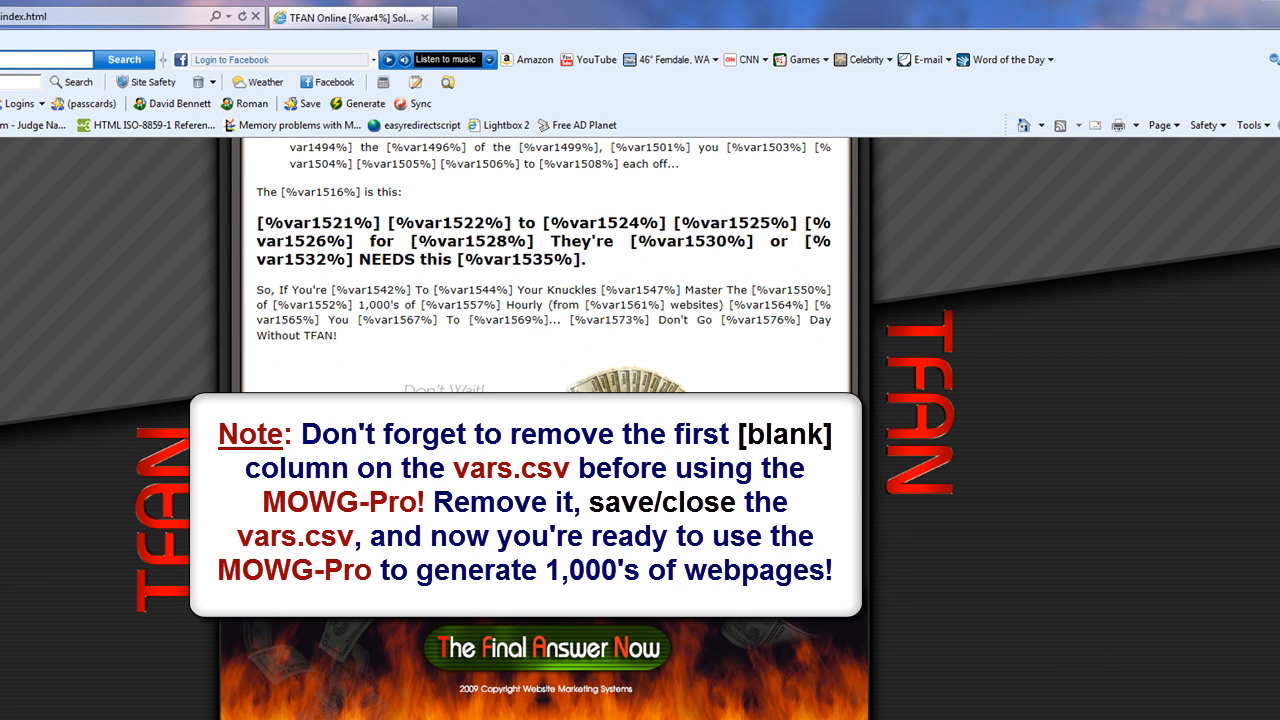
click(1272, 3)
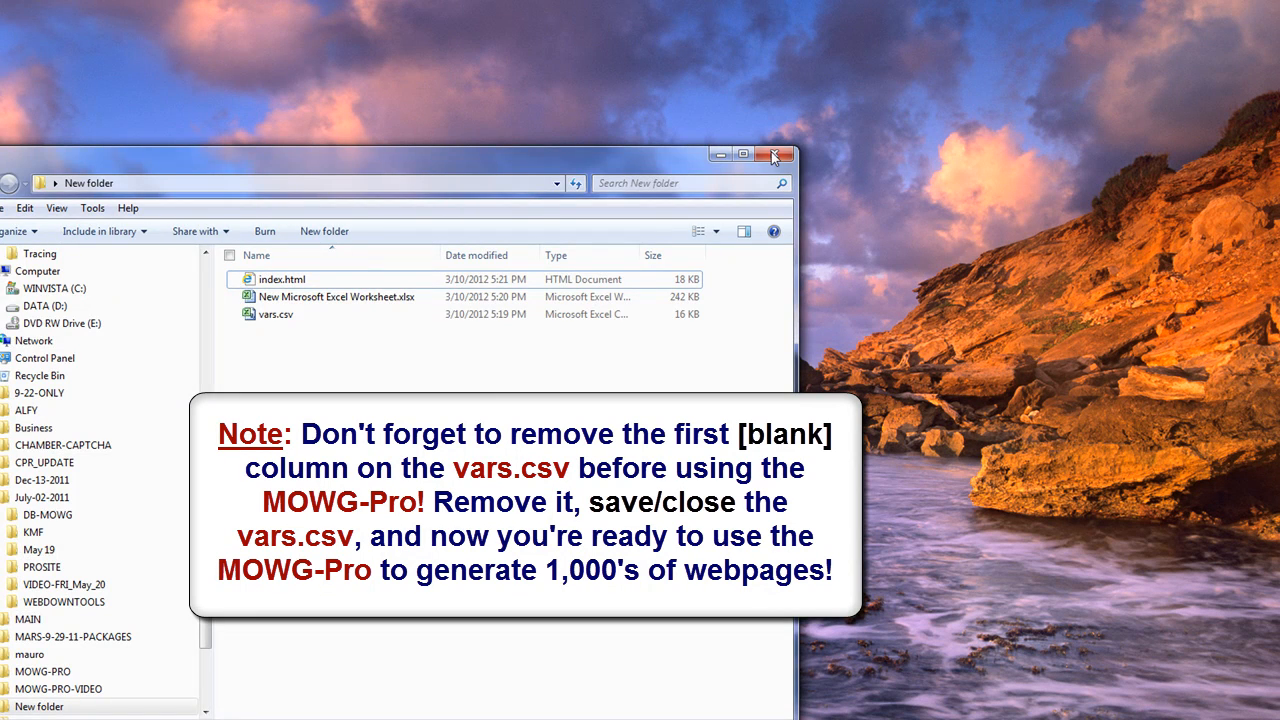
click(773, 154)
drag(226, 252, 0, 252)
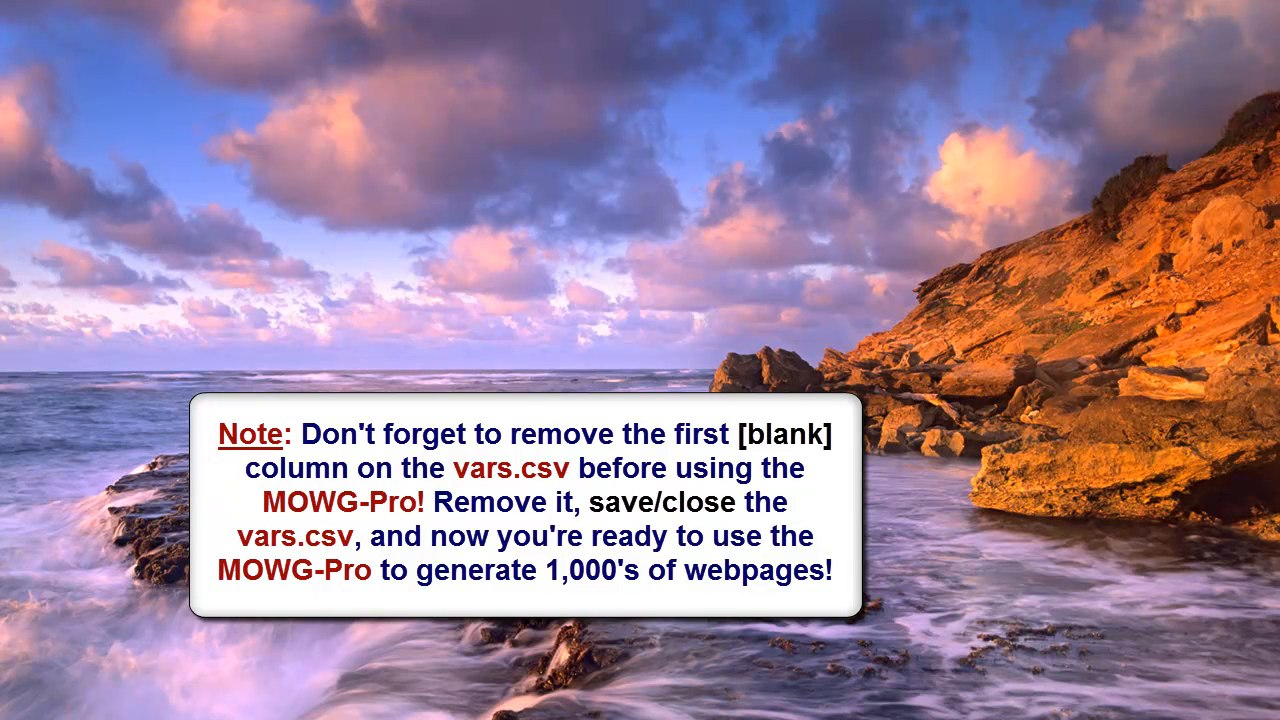